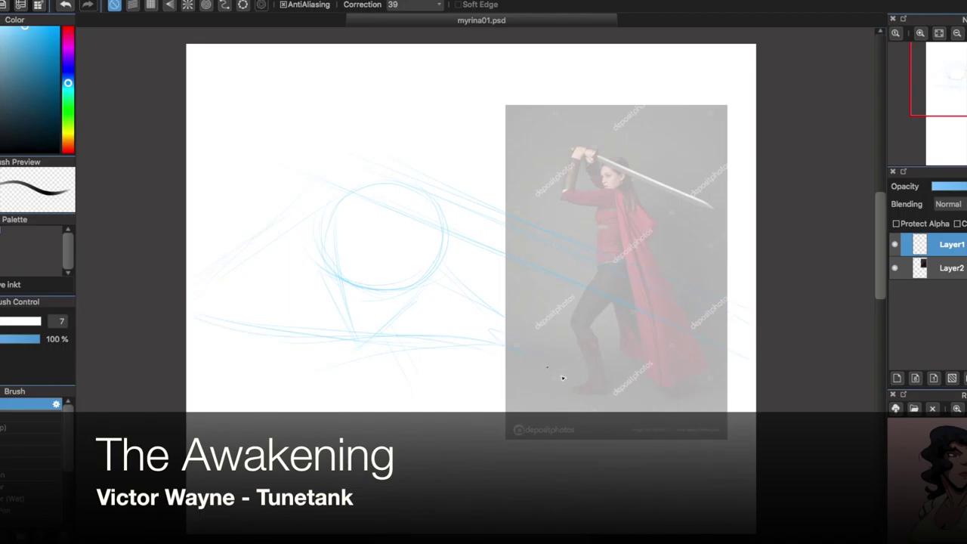
Scale down the blue head and shoulder sketch on Layer1
key(ctrl+t)
drag(755, 367, 528, 317)
key(Return)
Move the reference photo into the page's upper-right corner and shift the blue sketch down and to the right
key(v)
drag(667, 263, 693, 203)
key(ctrl+t)
drag(493, 253, 546, 302)
key(Return)
key(m)
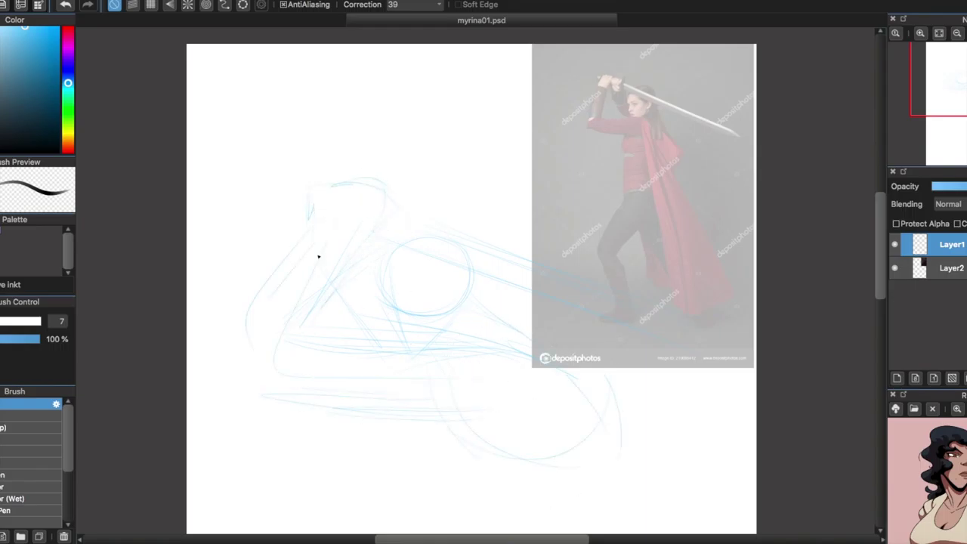
Sketch the warrior's raised, bent arms in blue with the hands gripping the sword hilt beside the head
drag(278, 202, 355, 181)
drag(414, 181, 367, 261)
drag(302, 211, 261, 392)
drag(378, 189, 362, 206)
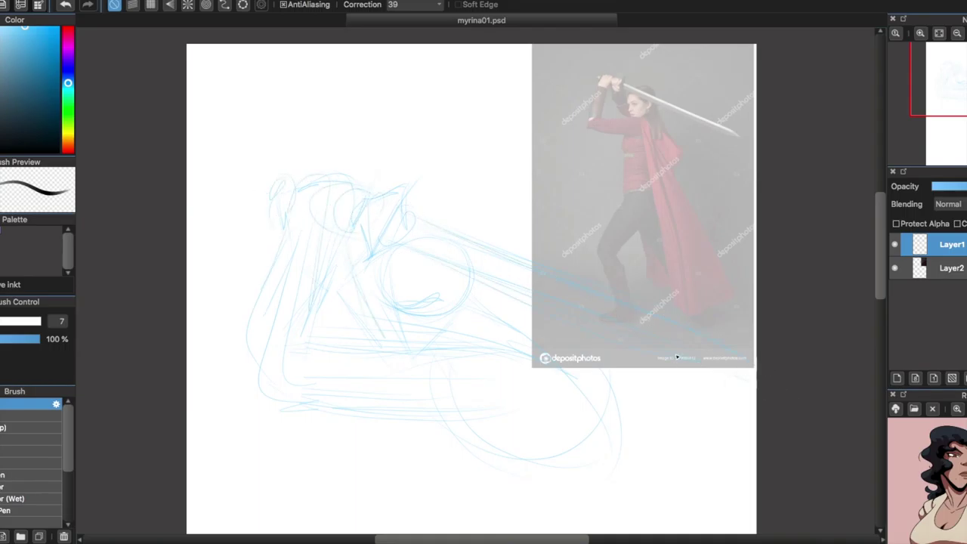
Hide the reference photo layer and rough in the torso, hips and lunging legs below the arms
scroll(446, 224, down, 3)
scroll(469, 230, down, 3)
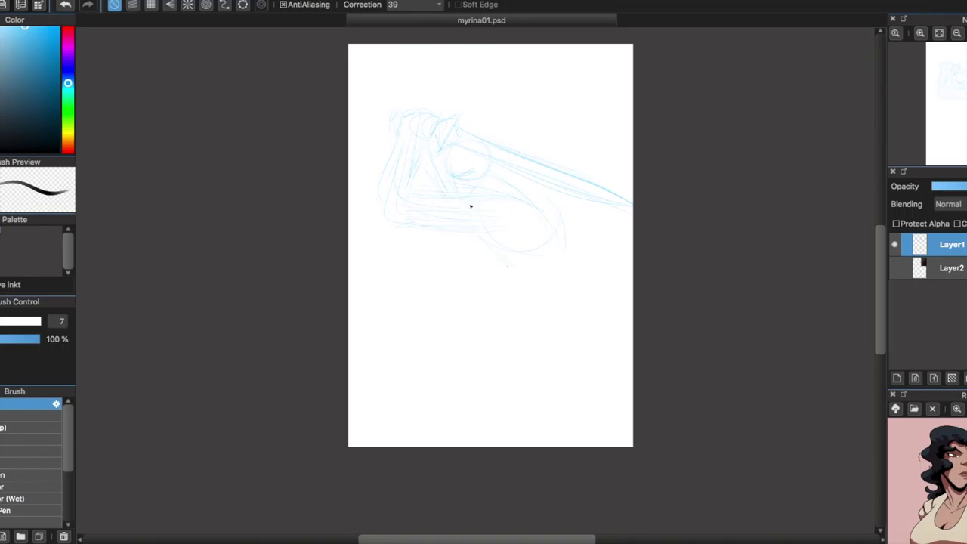
scroll(613, 314, up, 2)
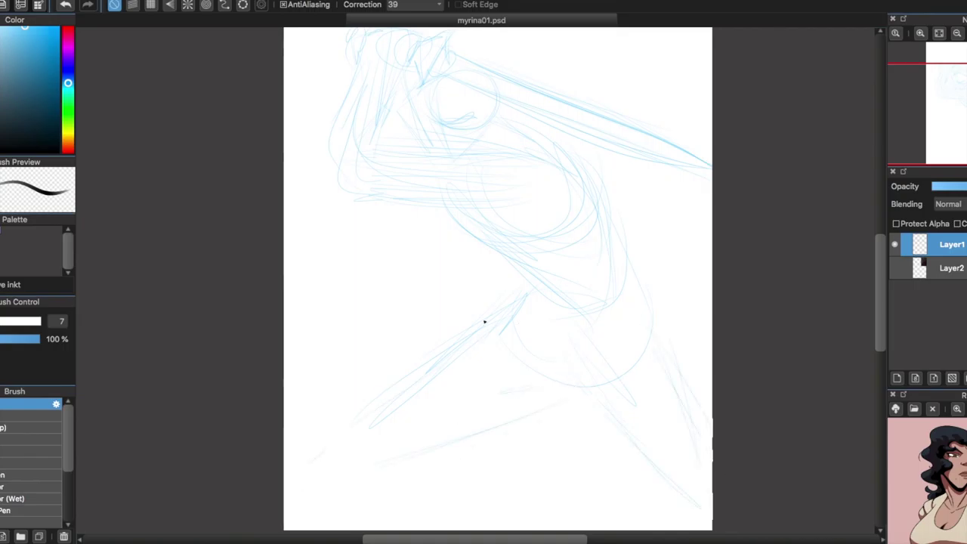
Try to rotate the whole figure sketch and move it on the page
scroll(484, 322, down, 4)
key(ctrl+t)
drag(282, 173, 274, 198)
scroll(380, 149, down, 1)
mouse_move(381, 149)
mouse_down()
mouse_move(552, 310)
mouse_move(380, 151)
mouse_move(465, 195)
mouse_up()
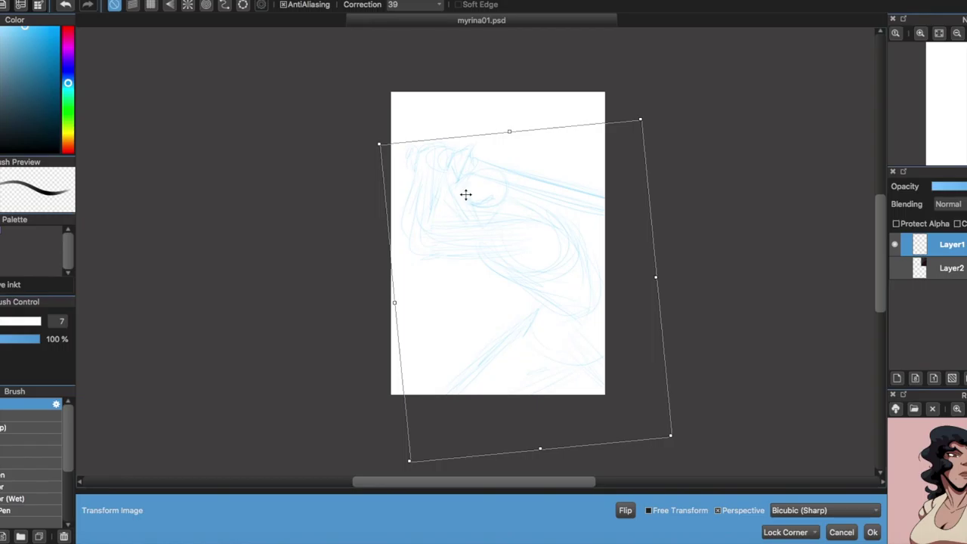
key(Return)
Try rotating the image to the right and turning the sketch layer by a specified angle
click(72, 0)
mouse_move(119, 263)
click(254, 296)
click(514, 393)
click(72, 0)
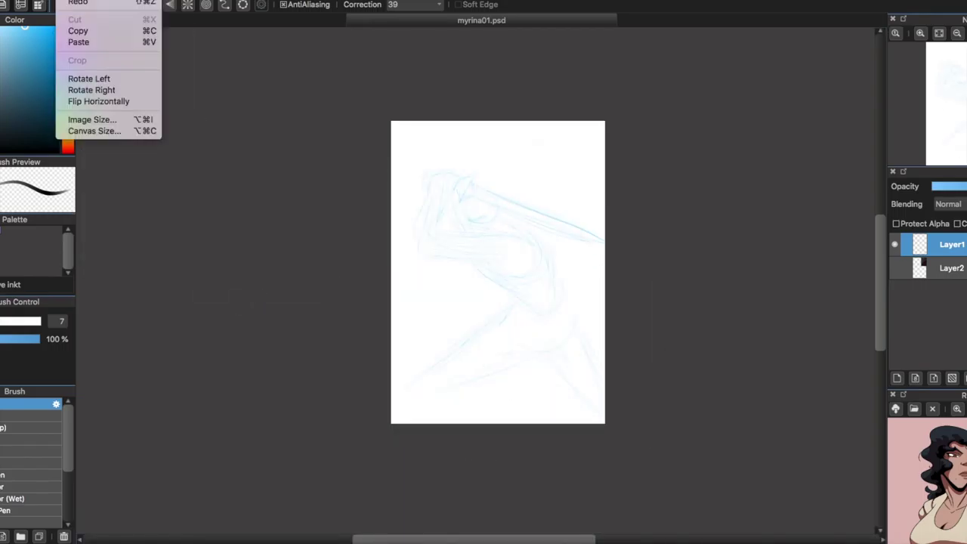
click(91, 90)
click(99, 0)
click(245, 295)
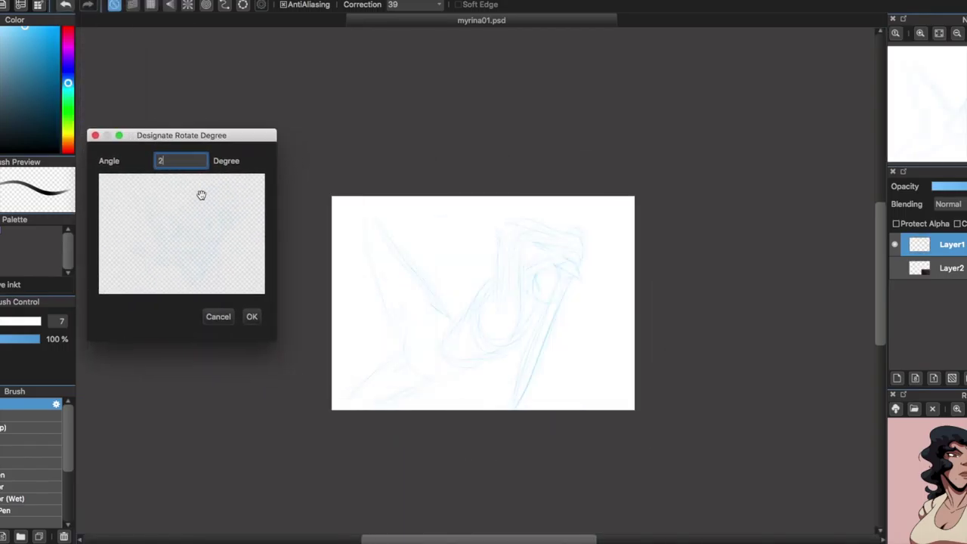
click(252, 318)
Try to turn and reposition the sketch on the landscape page, and undo the rotation attempt
drag(380, 166, 355, 193)
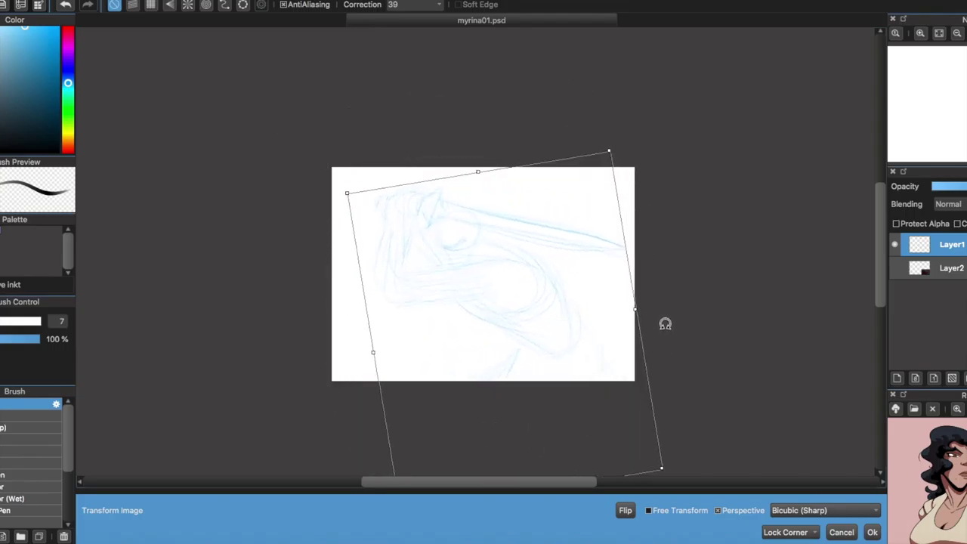
drag(837, 261, 420, 189)
key(super+z)
Rotate the whole figure sketch slightly counterclockwise and reposition it on the portrait page
key(super+t)
drag(378, 380, 425, 393)
drag(393, 261, 391, 275)
drag(599, 121, 596, 114)
key(Return)
scroll(370, 256, up, 3)
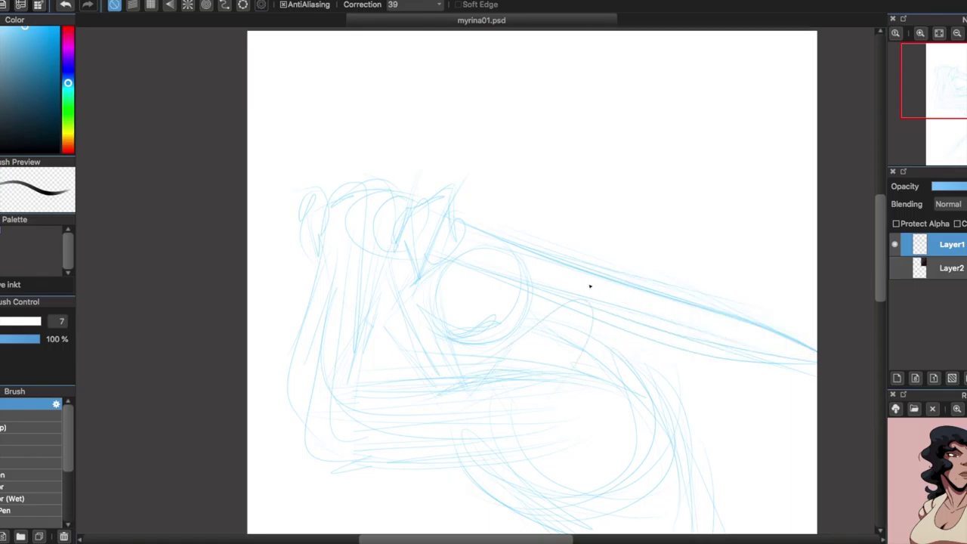
Clear the rough leg lines and redraw the hips, the bent front leg and the extended back leg
scroll(591, 387, down, 3)
key(m)
scroll(539, 365, down, 2)
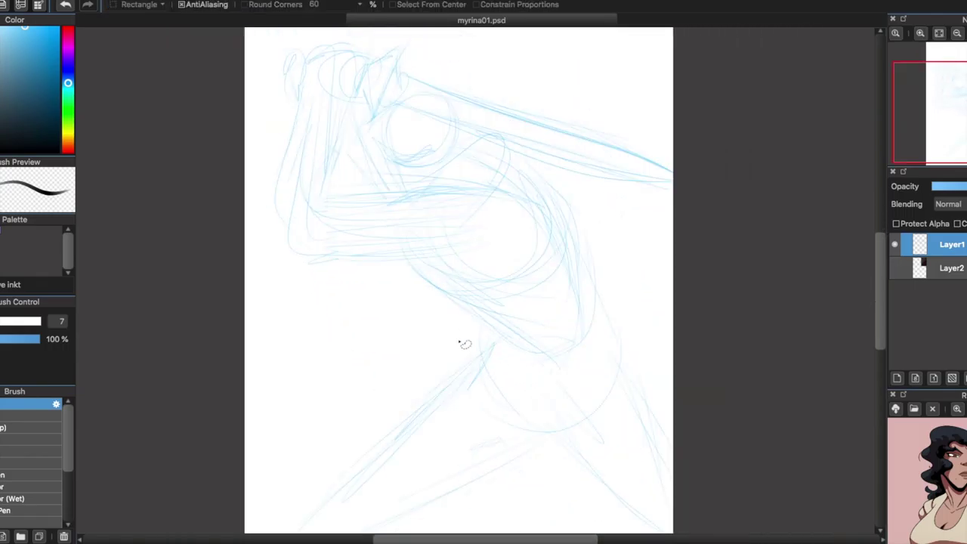
key(l)
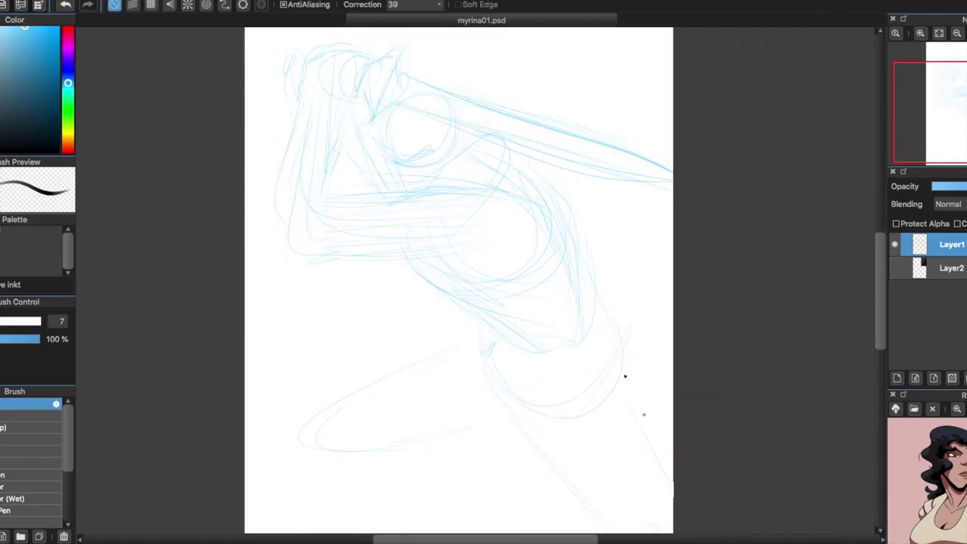
scroll(674, 392, left, 4)
scroll(674, 393, down, 1)
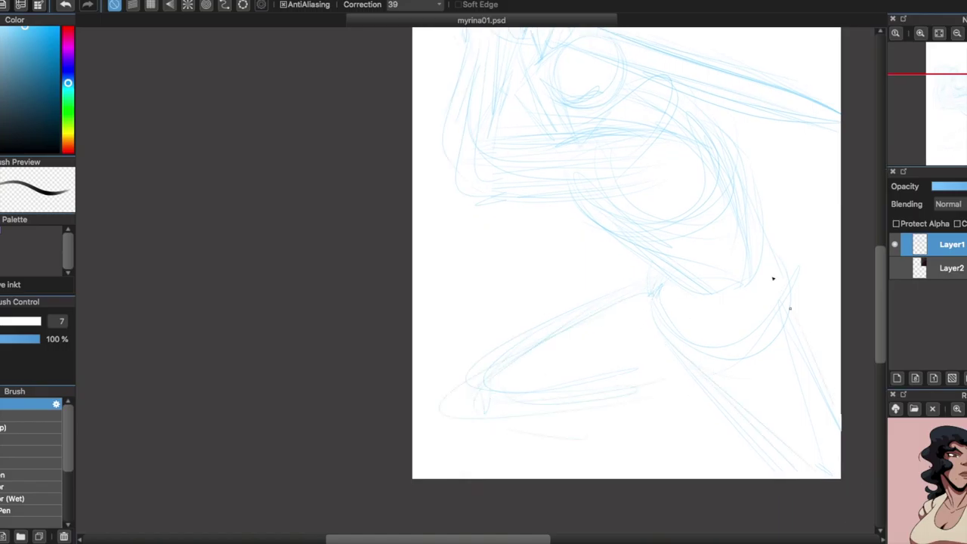
Scale the whole figure sketch down slightly so the sword tip fits inside the page
key(ctrl+t)
drag(248, 139, 388, 199)
key(Return)
click(957, 130)
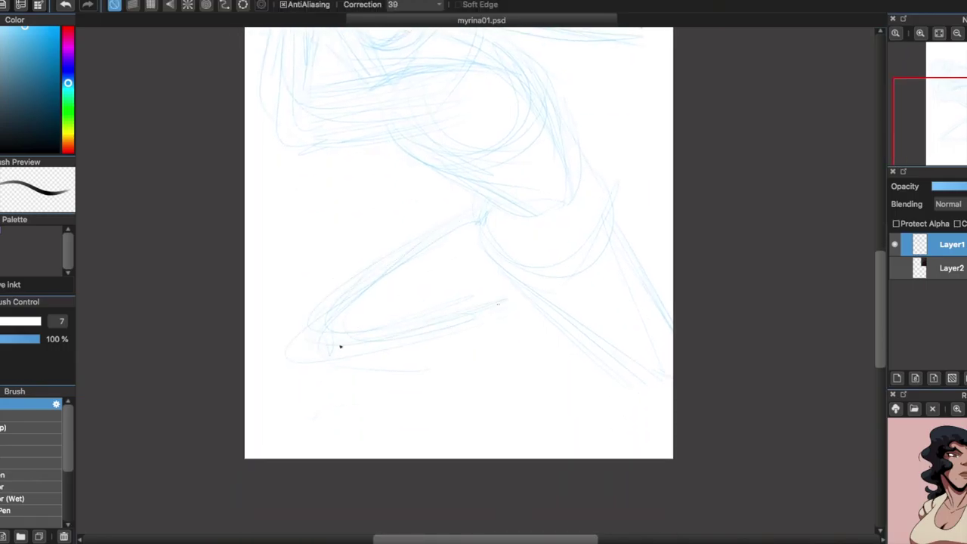
scroll(693, 352, up, 5)
scroll(693, 352, left, 2)
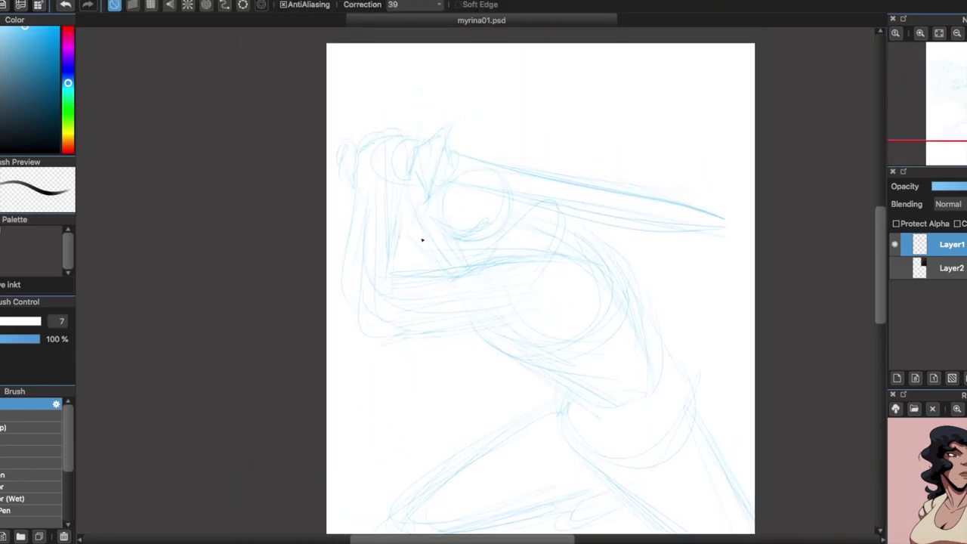
Transform the sketch again to lower the raised hands and flatten the sword's tilt slightly
key(ctrl+t)
drag(302, 108, 438, 226)
key(Return)
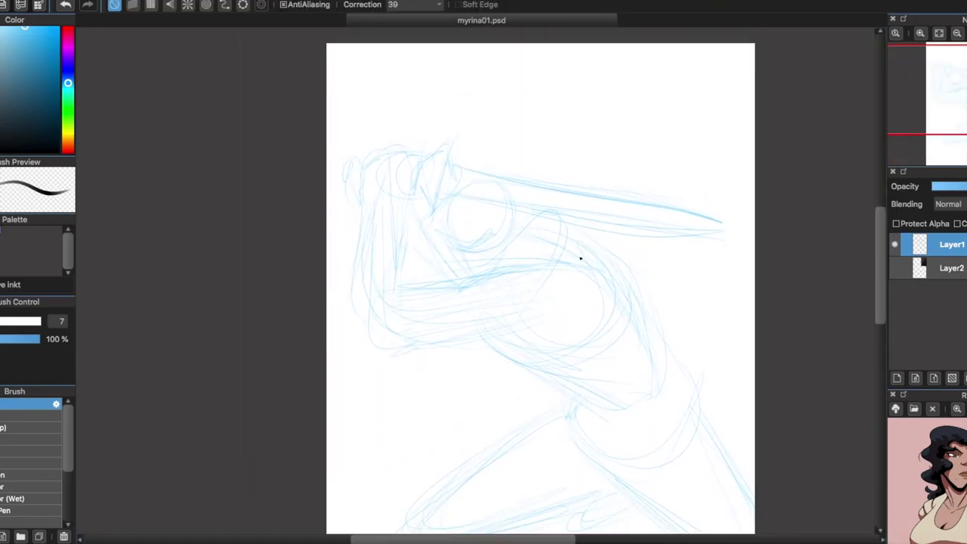
Refine the blue lines of the hands, sword guard and shoulder, and mark margin lines around the page
scroll(615, 262, up, 3)
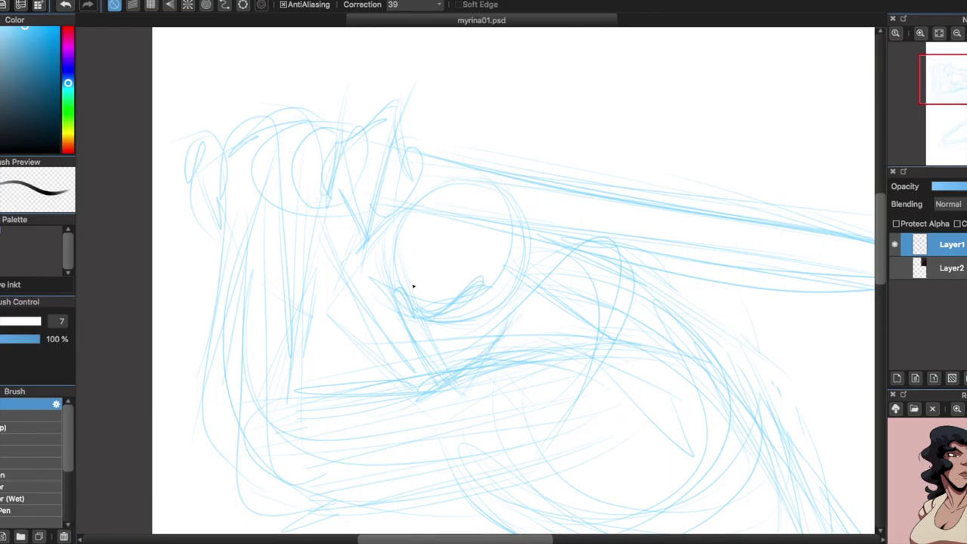
scroll(523, 308, down, 3)
scroll(461, 375, up, 3)
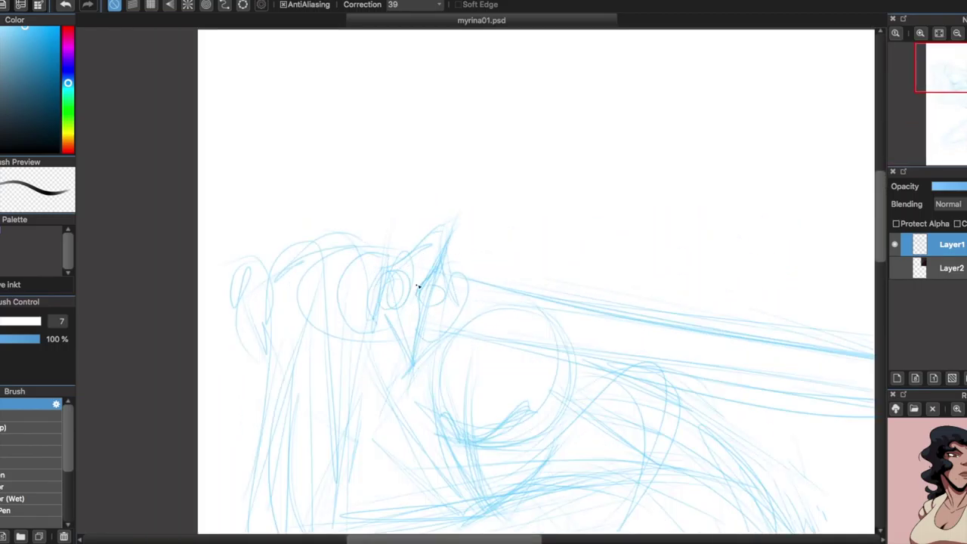
scroll(816, 349, down, 3)
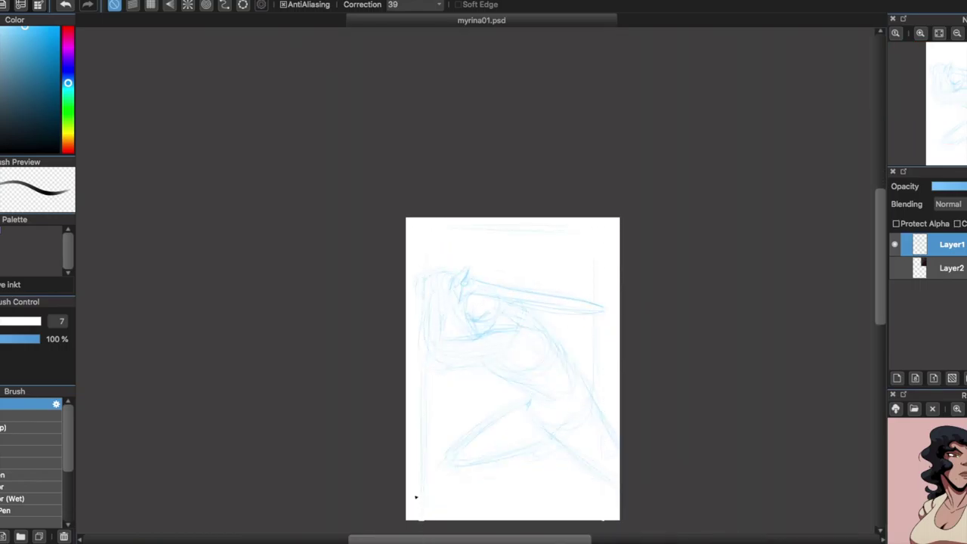
Add a new layer for red linework above the sketch and fade the blue sketch layer
click(897, 378)
click(936, 268)
scroll(536, 292, up, 5)
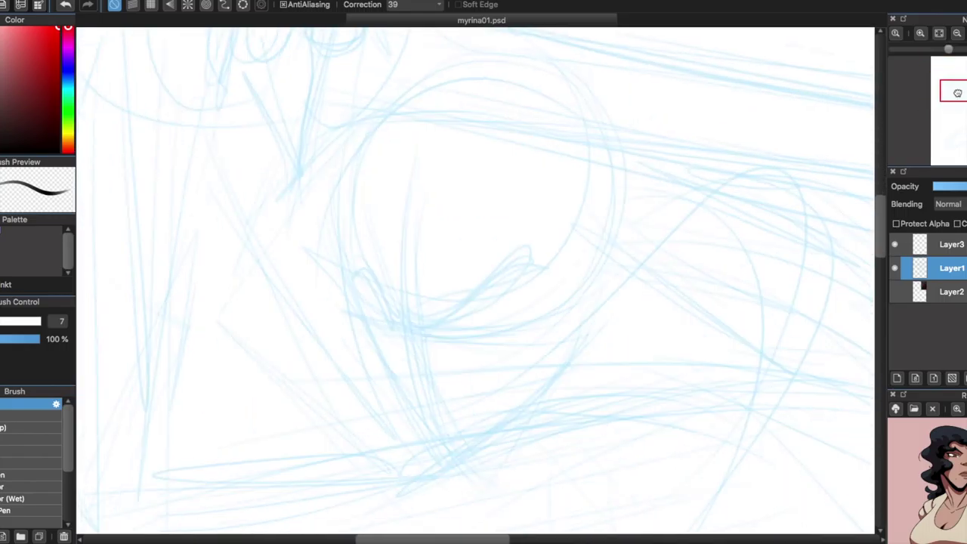
click(951, 244)
Outline the forward arm, the shoulder and the upper front edge of the torso in red
drag(687, 285, 453, 343)
drag(641, 278, 434, 349)
drag(491, 308, 215, 293)
drag(446, 348, 740, 289)
scroll(657, 339, down, 3)
drag(528, 281, 608, 351)
mouse_move(589, 390)
mouse_down()
mouse_move(509, 404)
mouse_move(492, 383)
mouse_up()
mouse_move(521, 396)
mouse_down()
mouse_move(446, 404)
mouse_move(306, 372)
mouse_move(517, 394)
mouse_up()
mouse_move(502, 398)
mouse_down()
mouse_move(524, 449)
mouse_move(627, 470)
mouse_up()
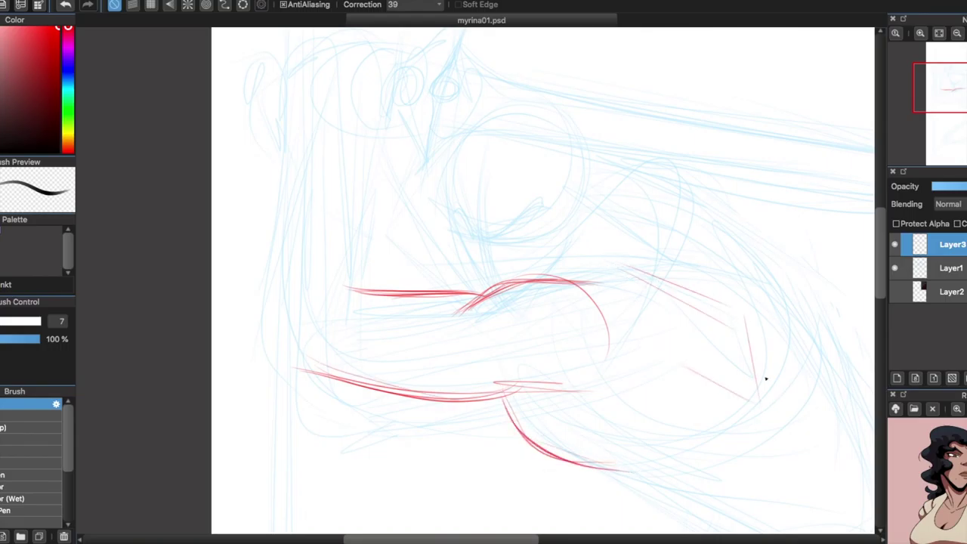
Draw the waist, the curved belt with its buckle and the top of the hips in red
scroll(765, 379, down, 5)
scroll(765, 379, right, 5)
drag(404, 287, 496, 308)
drag(426, 317, 546, 325)
mouse_move(537, 98)
mouse_down()
mouse_move(603, 189)
mouse_move(462, 333)
mouse_up()
mouse_move(595, 269)
mouse_down()
mouse_move(438, 312)
mouse_move(718, 270)
mouse_up()
drag(453, 332, 641, 368)
drag(593, 189, 462, 328)
Add a separate layer for the sword and outline its pointed crossguard in red
click(958, 107)
drag(958, 107, 953, 91)
scroll(335, 280, up, 3)
key(super+shift+n)
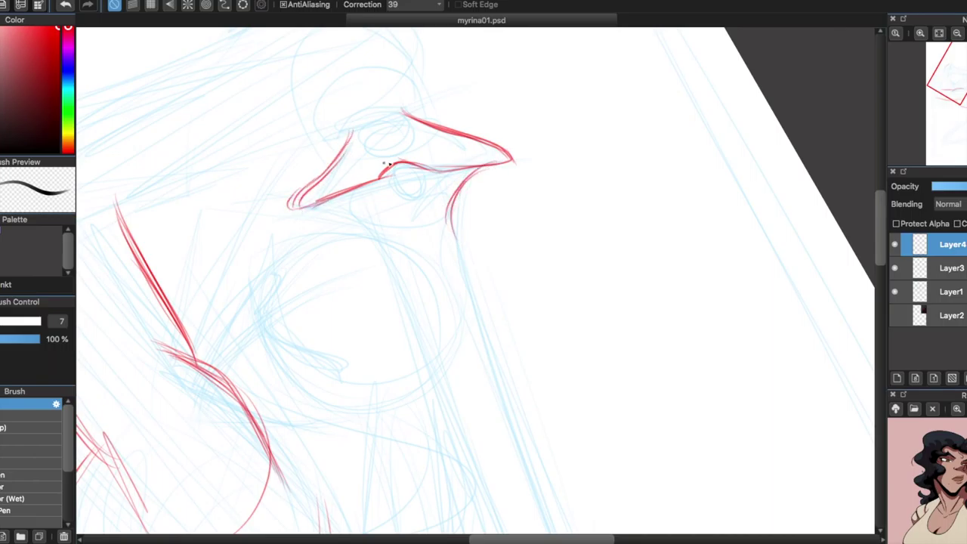
Draw both long edges of the sword blade from the guard to the tip, with a round ornament on the guard
drag(363, 221, 392, 366)
scroll(378, 302, up, 3)
scroll(378, 302, down, 4)
drag(472, 124, 593, 446)
drag(515, 118, 613, 458)
scroll(602, 447, down, 5)
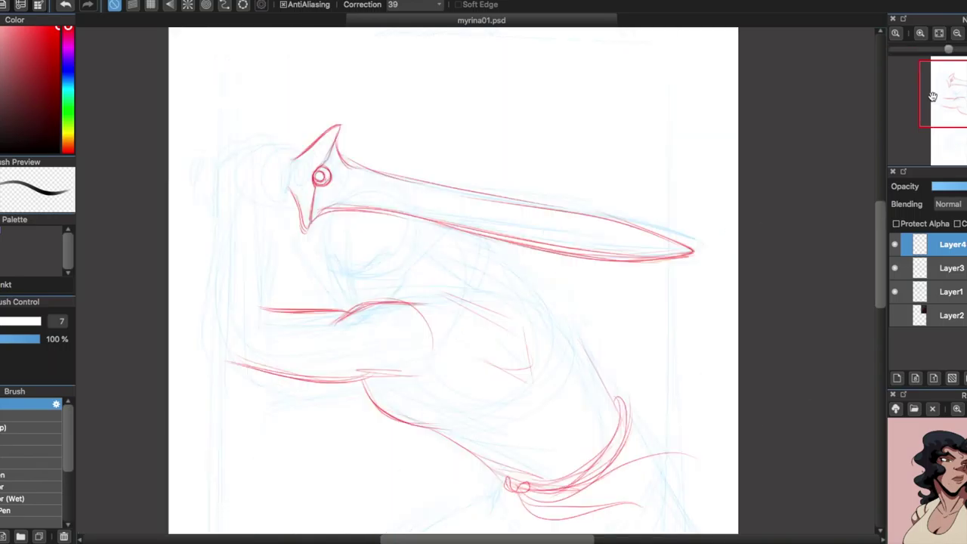
Reshape and reposition the red sword outline with a free transform
key(ctrl+t)
drag(487, 218, 500, 242)
drag(693, 288, 648, 278)
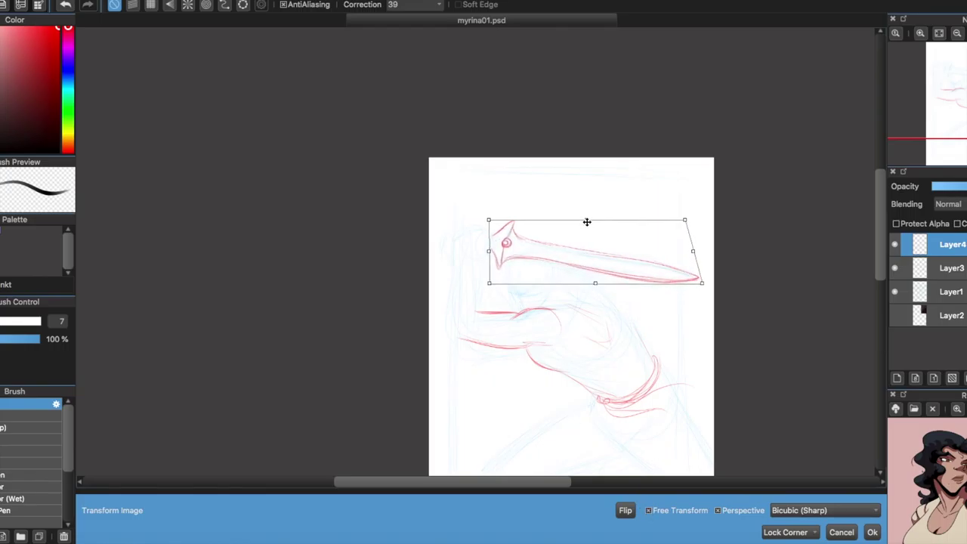
key(Return)
Draw the sword's grip and pommel in red behind the crossguard
scroll(408, 201, up, 5)
drag(454, 219, 280, 184)
drag(452, 268, 237, 223)
drag(296, 183, 236, 221)
mouse_move(279, 172)
mouse_down()
mouse_move(264, 242)
mouse_move(235, 188)
mouse_move(248, 201)
mouse_move(367, 190)
mouse_up()
drag(461, 217, 303, 176)
Free-transform the complete sword, pulling in the pommel end and raising the lower corner at the blade tip
key(ctrl+t)
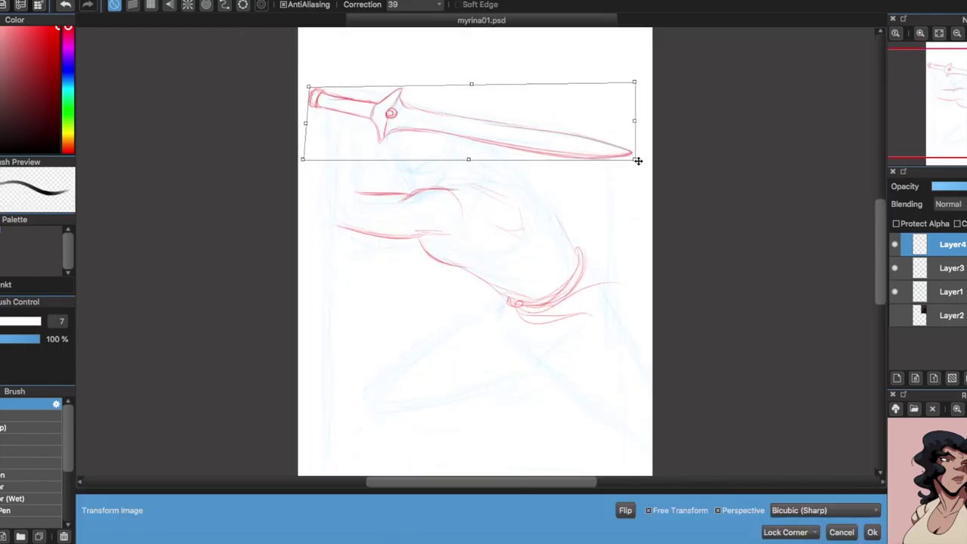
drag(300, 90, 347, 112)
drag(635, 160, 635, 129)
key(Return)
Hide the sword layer and add a new layer beneath it for the face
click(897, 248)
key(ctrl+shift+n)
scroll(477, 271, up, 8)
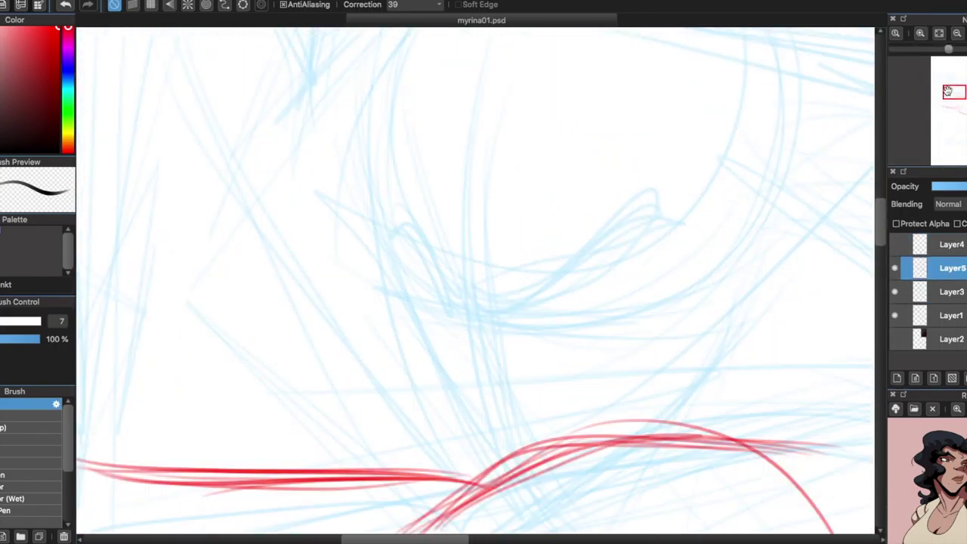
Draw the two angry, steeply slanted eyebrows in red over the blue head
drag(491, 312, 665, 240)
drag(463, 268, 458, 306)
drag(384, 238, 439, 302)
drag(616, 202, 666, 243)
mouse_move(476, 306)
mouse_down()
mouse_move(612, 204)
mouse_move(380, 240)
mouse_up()
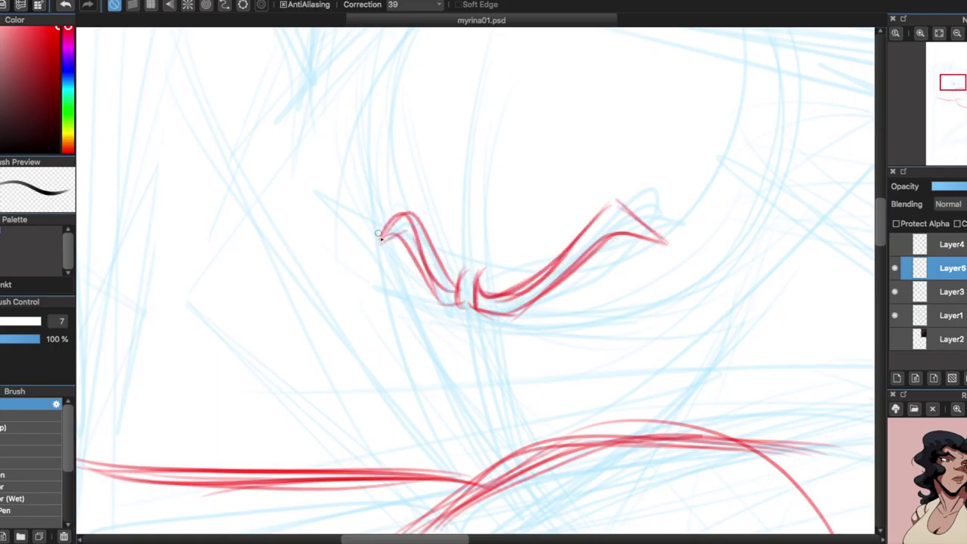
Draw the forehead and cheek contour, plus the eye line and vertical center line of the face
mouse_move(387, 73)
mouse_down()
mouse_move(361, 242)
mouse_move(377, 294)
mouse_up()
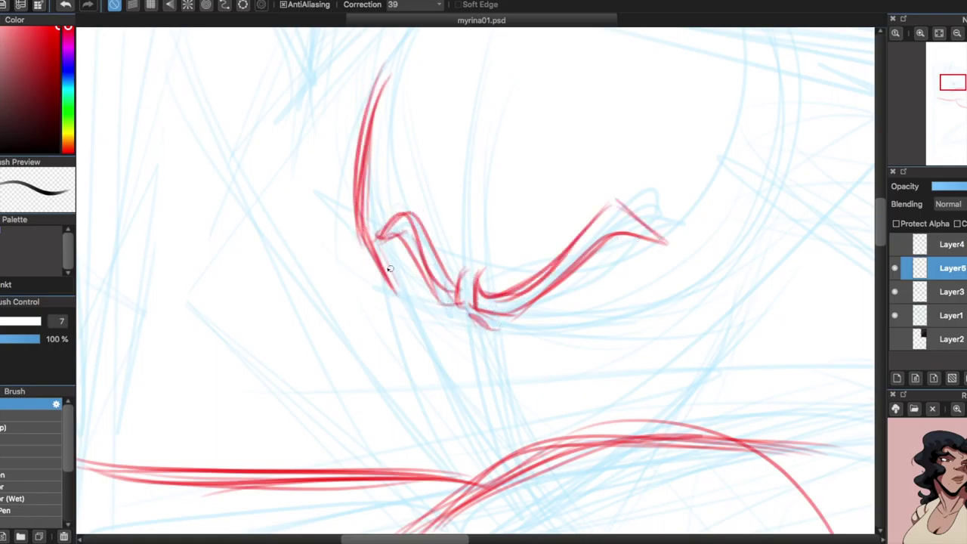
drag(377, 257, 391, 353)
drag(382, 291, 436, 453)
drag(389, 301, 661, 299)
drag(477, 144, 487, 473)
drag(389, 306, 676, 299)
Hide the red body layer and complete the head with the jawline, chin, nose guide line and ear
click(894, 291)
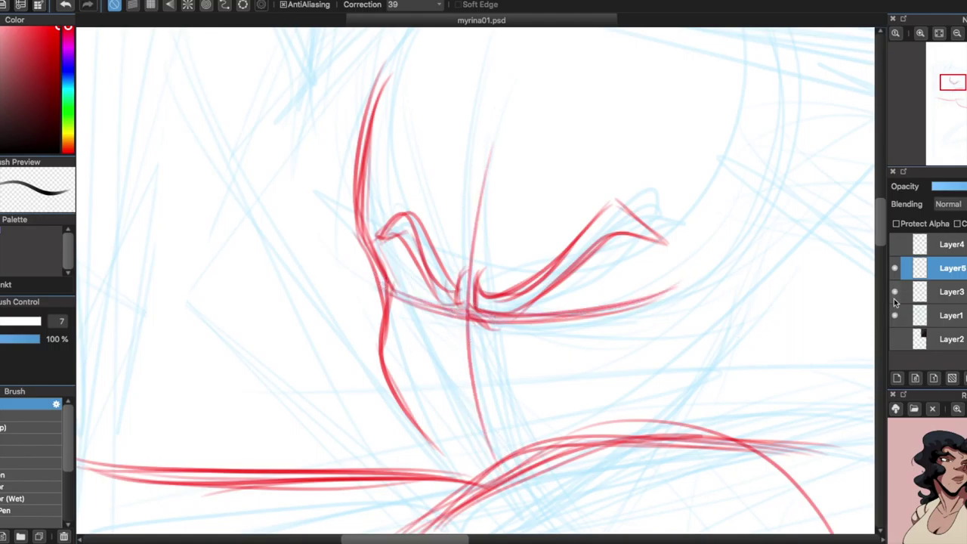
scroll(785, 279, down, 1)
drag(411, 313, 491, 461)
mouse_move(416, 332)
mouse_down()
mouse_move(635, 323)
mouse_move(514, 453)
mouse_up()
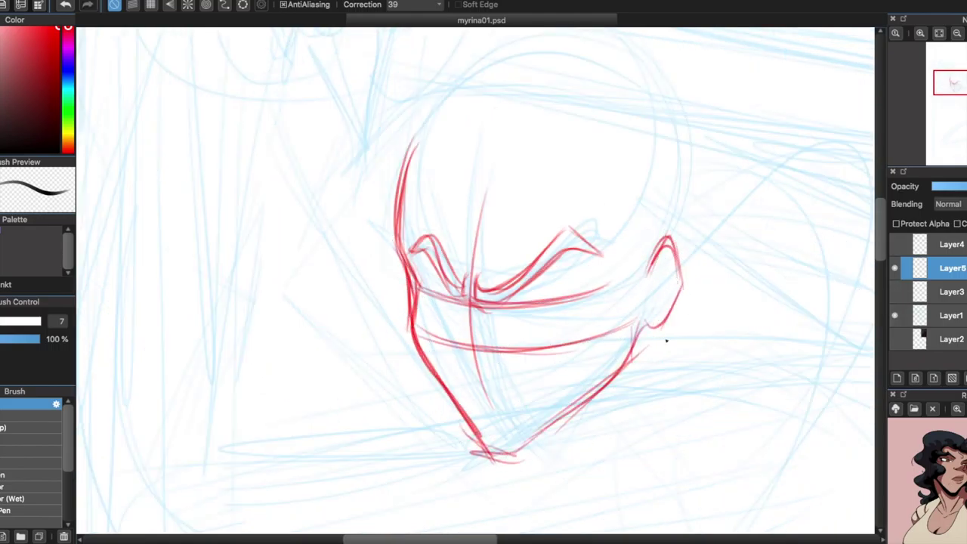
Rotate the red face drawing slightly and reposition it over the blue head
key(ctrl+t)
drag(401, 147, 471, 186)
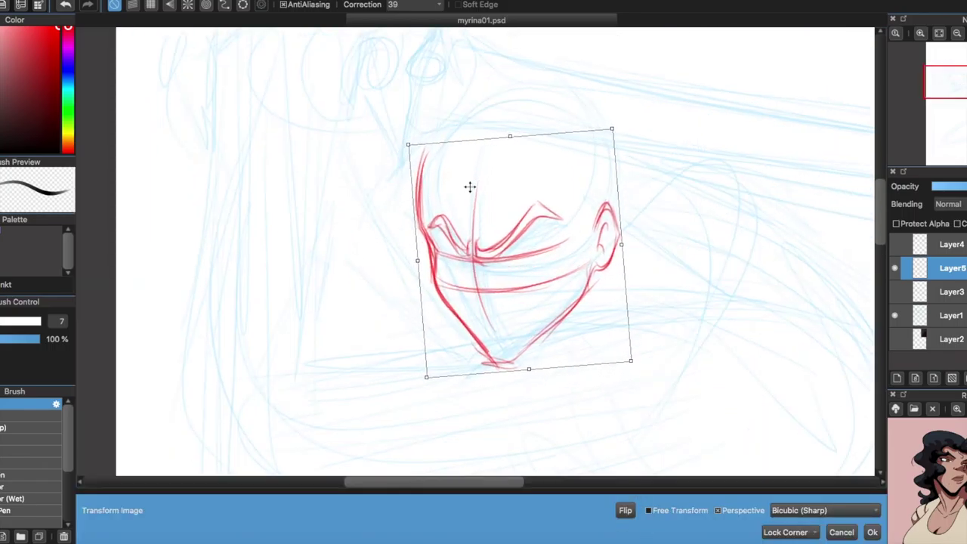
key(Return)
Add frown creases above the brows and rework the outer end of the eyebrow nearest the ear
scroll(457, 307, up, 2)
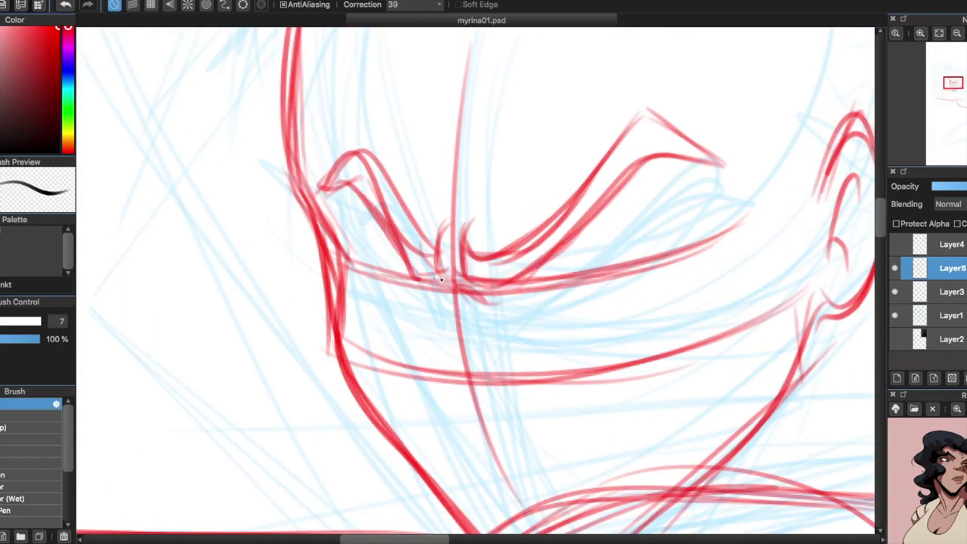
drag(454, 200, 555, 141)
mouse_move(470, 256)
mouse_down()
mouse_move(718, 170)
mouse_move(651, 113)
mouse_up()
key(e)
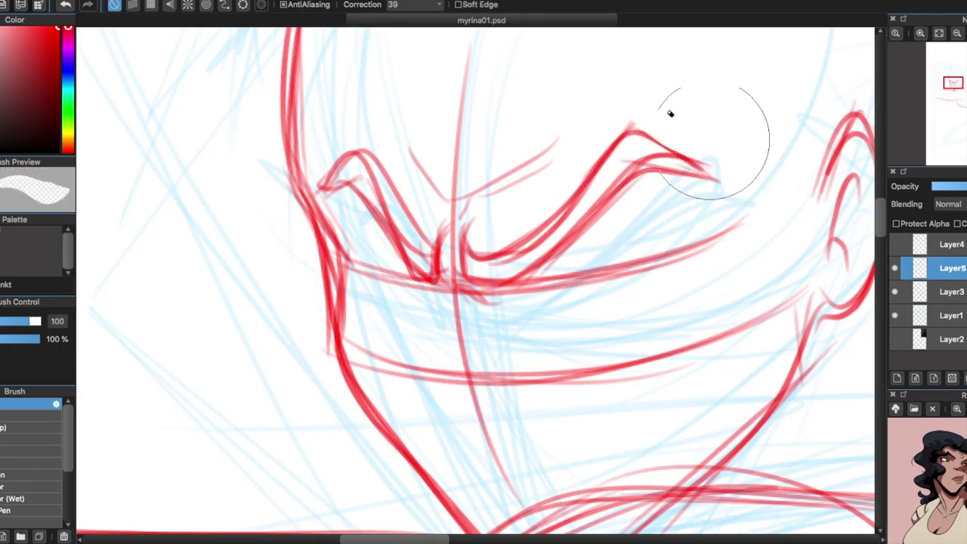
key(b)
drag(612, 163, 714, 178)
Draw the nose's bridge, tip and nostril in red and reinforce the eyebrow on the far side of the face
mouse_move(574, 227)
mouse_down()
mouse_move(440, 288)
mouse_move(430, 374)
mouse_up()
mouse_move(460, 291)
mouse_down()
mouse_move(521, 371)
mouse_move(406, 393)
mouse_up()
drag(435, 408, 497, 384)
drag(452, 301, 420, 389)
drag(420, 393, 498, 385)
drag(453, 288, 408, 379)
drag(446, 323, 412, 404)
mouse_move(411, 389)
mouse_down()
mouse_move(490, 395)
mouse_move(537, 371)
mouse_up()
drag(450, 296, 408, 399)
drag(412, 387, 453, 408)
mouse_move(302, 187)
mouse_down()
mouse_move(319, 182)
mouse_move(434, 253)
mouse_up()
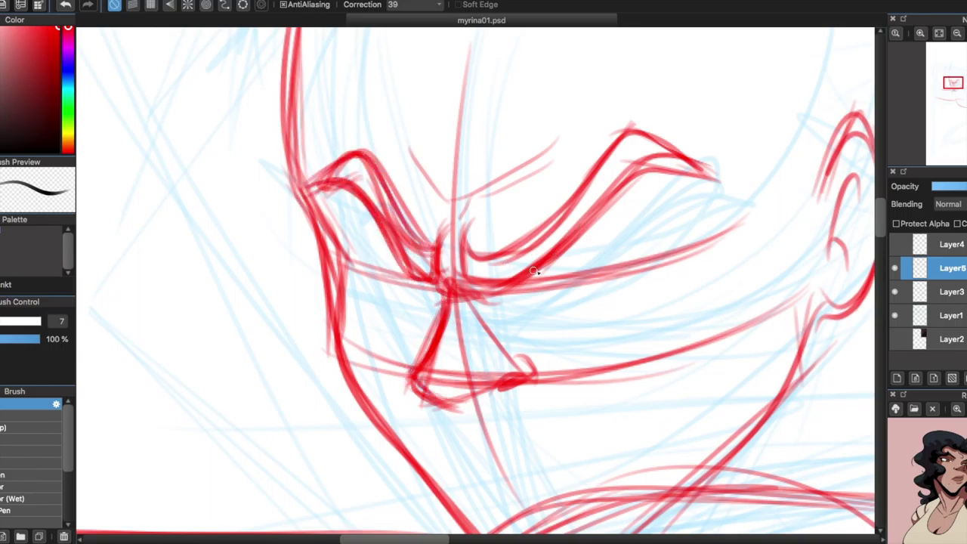
Outline the upper and lower lids of both narrowed eyes below the brows
drag(529, 284, 624, 231)
drag(527, 289, 697, 210)
drag(551, 261, 695, 220)
drag(574, 249, 691, 226)
drag(661, 283, 559, 290)
drag(390, 254, 352, 270)
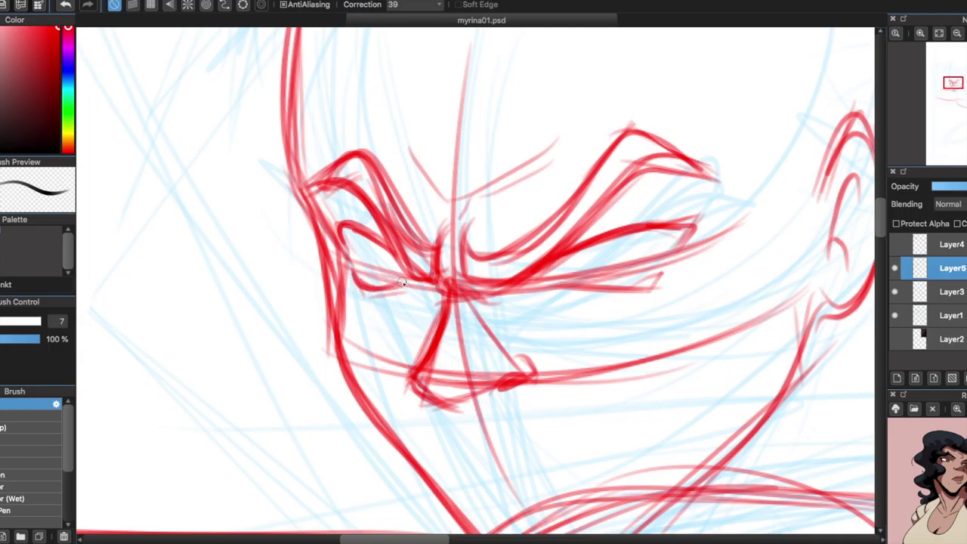
Thicken the eyelid lines, add creases under both eyes and draw the iris of the eye nearest the ear
mouse_move(537, 288)
mouse_down()
mouse_move(663, 295)
mouse_move(683, 228)
mouse_up()
mouse_move(405, 285)
mouse_down()
mouse_move(352, 278)
mouse_move(346, 227)
mouse_up()
drag(529, 287, 597, 306)
drag(444, 300, 370, 302)
drag(612, 317, 529, 293)
mouse_move(605, 252)
mouse_down()
mouse_move(574, 265)
mouse_move(608, 249)
mouse_up()
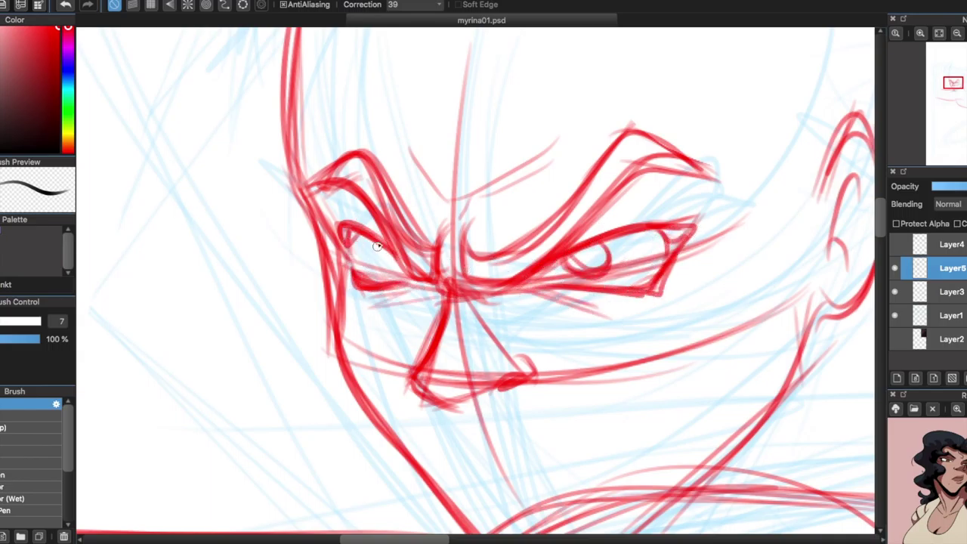
Draw the downturned mouth in red beneath the nose, with its parting line, lip edges and corner marks
mouse_move(421, 457)
mouse_down()
mouse_move(569, 416)
mouse_move(626, 472)
mouse_up()
drag(436, 462, 442, 488)
drag(574, 452, 584, 489)
drag(477, 454, 589, 456)
scroll(453, 362, down, 3)
drag(441, 332, 378, 430)
drag(432, 381, 497, 380)
mouse_move(411, 349)
mouse_down()
mouse_move(529, 327)
mouse_move(619, 378)
mouse_up()
Clean up the mouth's corner, reinforce the lower lip and chin, and add a crease running down beside the nostril
key(e)
mouse_move(529, 318)
mouse_down()
mouse_move(579, 345)
mouse_move(579, 371)
mouse_move(590, 377)
mouse_up()
key(b)
drag(443, 377, 500, 374)
mouse_move(405, 346)
mouse_down()
mouse_move(473, 329)
mouse_move(408, 365)
mouse_up()
drag(434, 384, 424, 433)
drag(609, 246, 531, 335)
drag(598, 246, 522, 326)
key(ctrl+minus)
key(ctrl+minus)
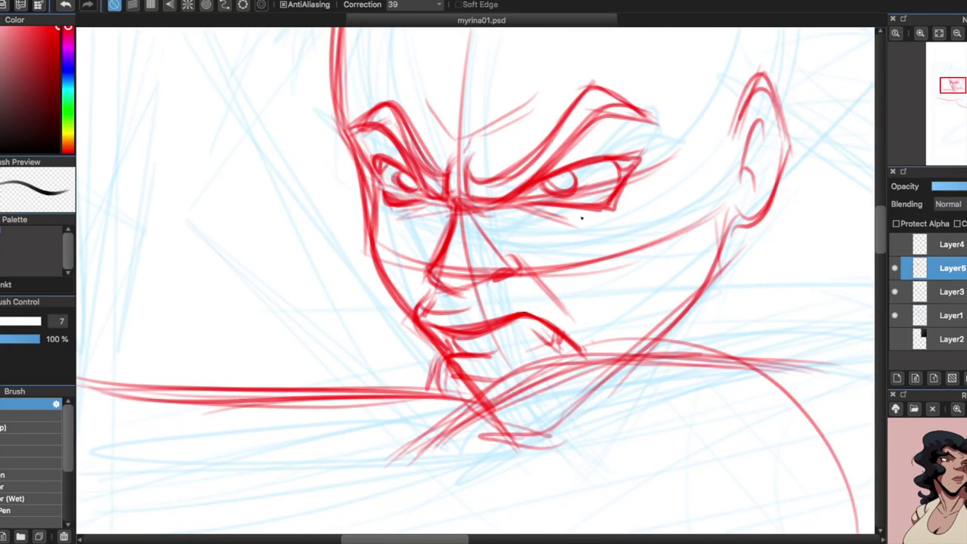
Sketch the dome of the skull and the sweeping curved outline behind the ear
mouse_move(314, 254)
mouse_down()
mouse_move(350, 146)
mouse_move(453, 104)
mouse_move(627, 257)
mouse_up()
mouse_move(621, 293)
mouse_down()
mouse_move(737, 381)
mouse_move(717, 370)
mouse_up()
drag(671, 224, 815, 331)
drag(808, 257, 820, 363)
drag(646, 215, 763, 210)
Lasso the face and adjust its shape slightly with a transform
key(l)
mouse_move(325, 302)
mouse_down()
mouse_move(361, 440)
mouse_move(325, 302)
mouse_up()
key(ctrl+t)
drag(550, 198, 551, 190)
drag(551, 438, 552, 440)
drag(325, 443, 324, 443)
key(Return)
Draw loose hair locks across the forehead and curling outward beside the far side of the face
key(b)
drag(446, 202, 529, 280)
drag(372, 228, 434, 296)
drag(725, 340, 453, 236)
drag(438, 226, 302, 310)
drag(377, 227, 332, 370)
mouse_move(393, 170)
mouse_down()
mouse_move(201, 250)
mouse_move(292, 367)
mouse_up()
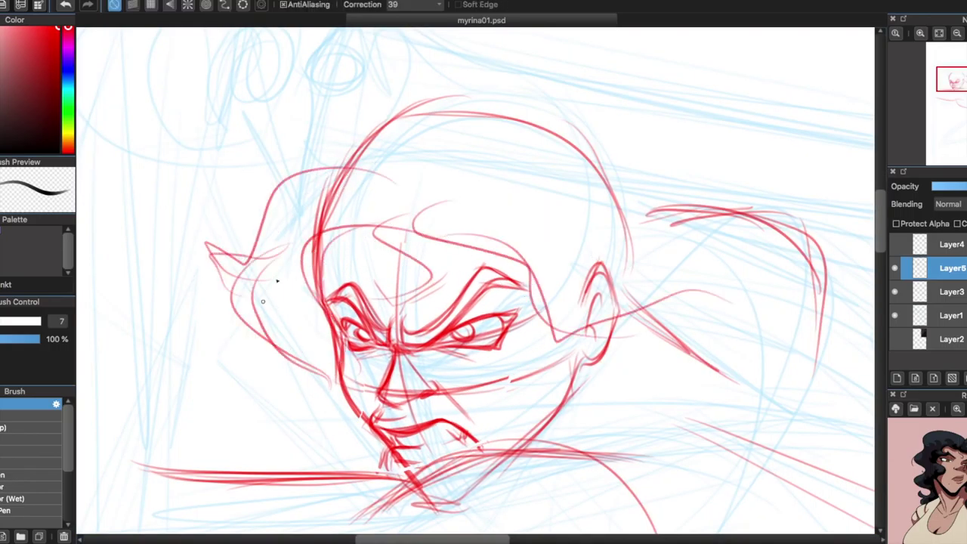
Sketch the tied-up hair and long strands streaming back behind the head
key(super+minus)
drag(399, 249, 660, 144)
drag(529, 188, 574, 249)
drag(565, 90, 625, 173)
drag(574, 250, 768, 170)
drag(677, 193, 797, 170)
drag(678, 318, 559, 197)
Adjust the size and placement of the head and hair sketch on Layer5 with a transform
key(super+minus)
key(super+t)
key(Escape)
key(super+t)
drag(304, 284, 318, 294)
key(Return)
Show the sword on Layer4 and shift it slightly together with Layer5 and Layer3
click(896, 240)
key(super+minus)
shift+click(948, 244)
key(v)
drag(475, 272, 481, 266)
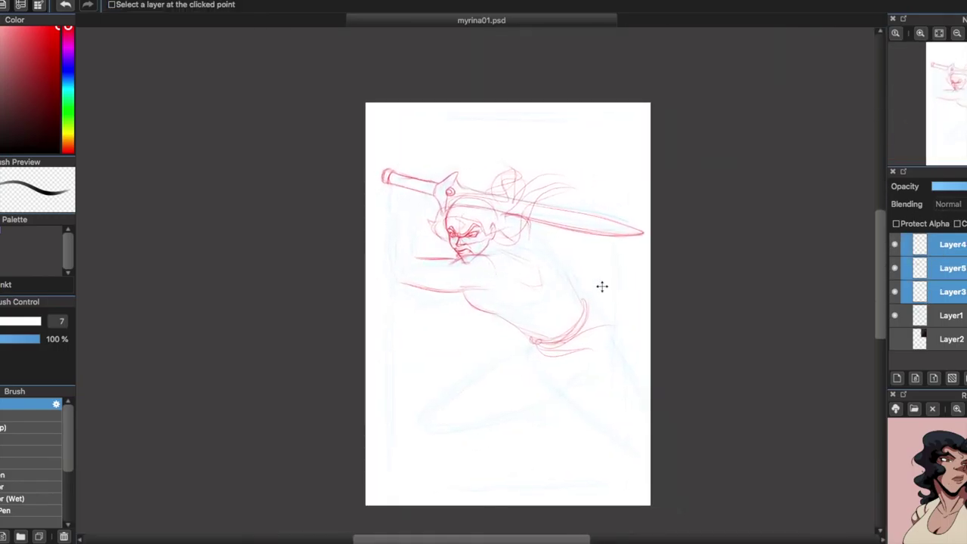
Transform the selected sketch layers together and merge the head layer into Layer3
key(super+plus)
key(super+minus)
key(super+t)
key(Return)
key(super+plus)
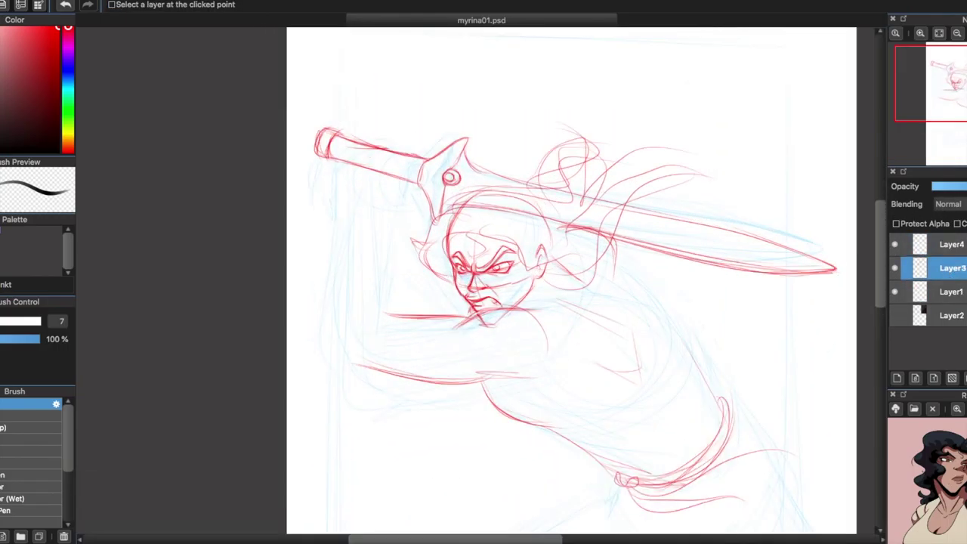
Reinforce the front arm on Layer3 and draw the rounded shoulder, underarm and long back line down to the belt
key(b)
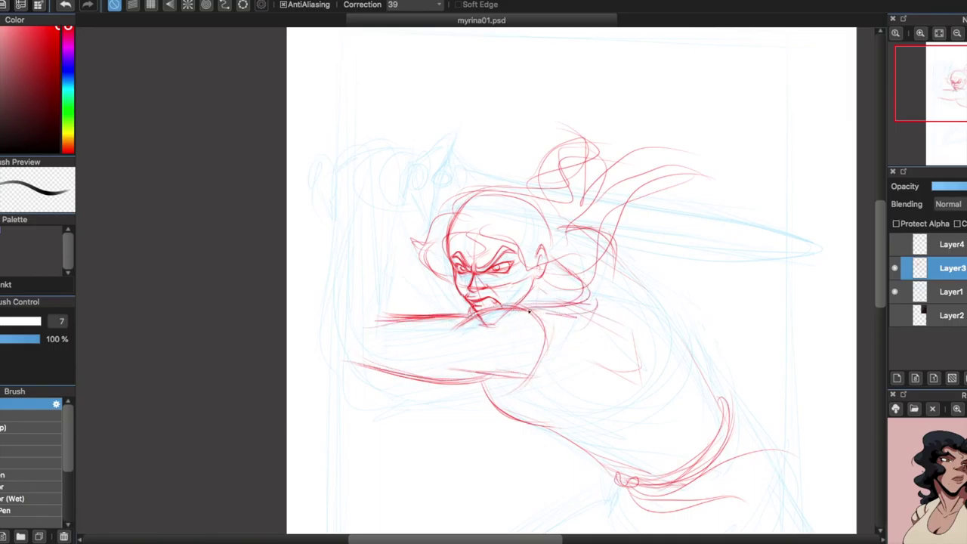
drag(485, 379, 498, 428)
drag(933, 442, 933, 423)
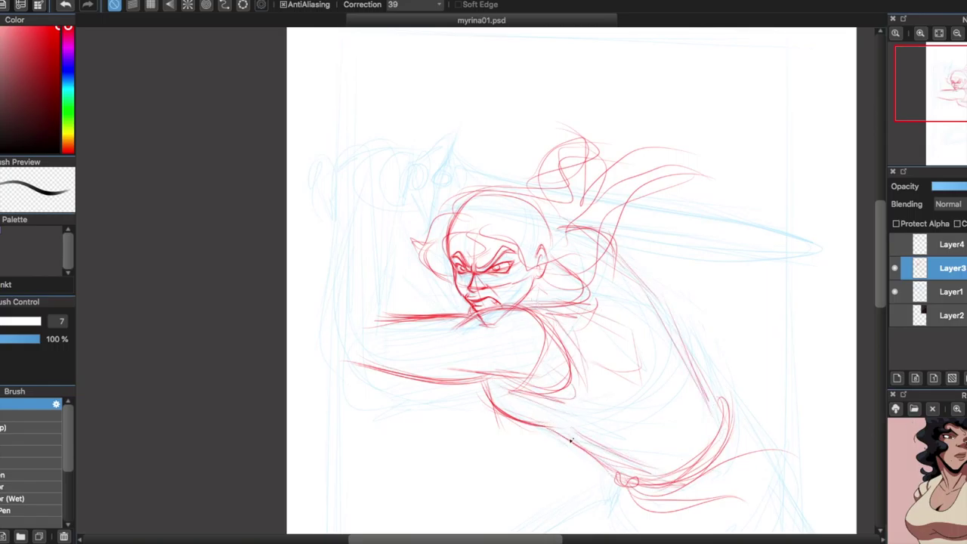
drag(624, 262, 719, 423)
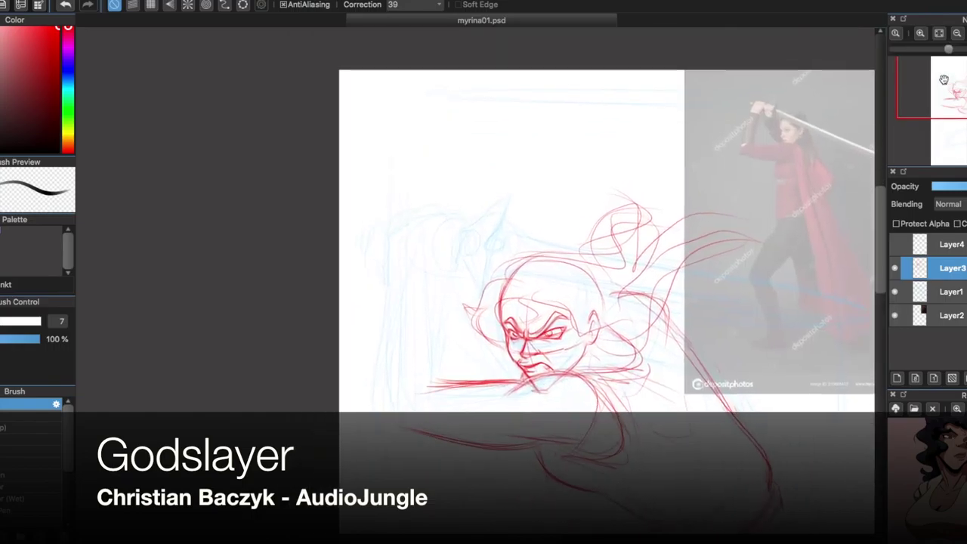
Show the photo reference and distort the sword on Layer4 by shifting the corners at the hilt end
drag(378, 197, 528, 219)
drag(364, 162, 352, 159)
drag(365, 314, 395, 302)
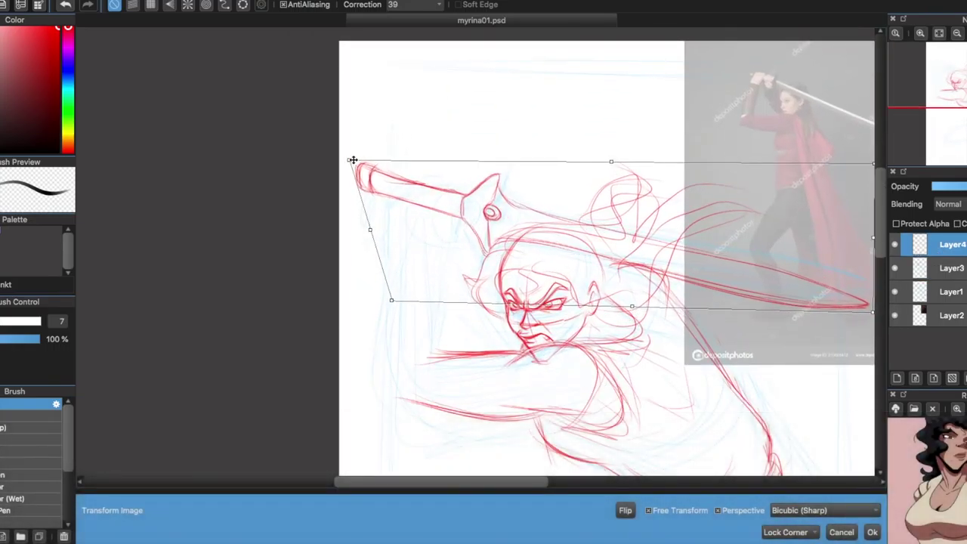
key(Return)
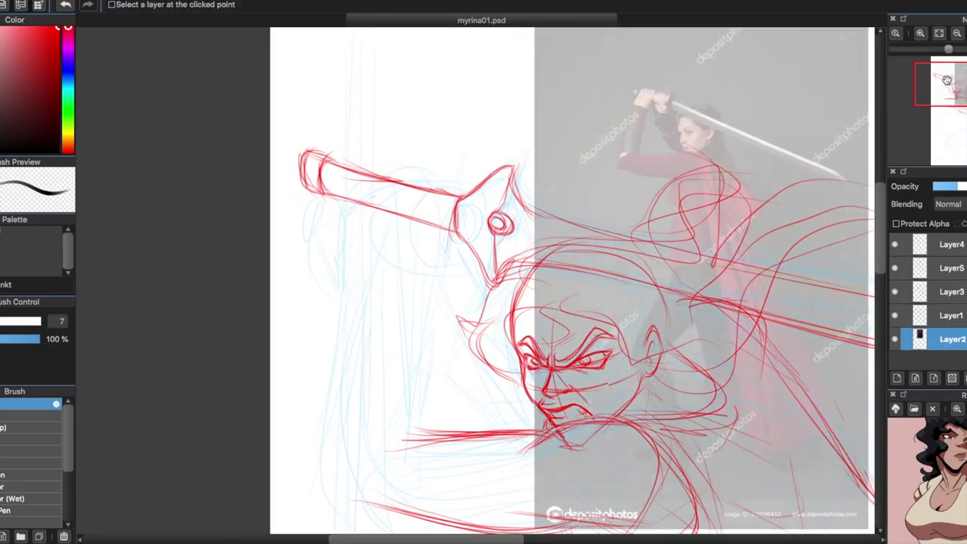
Hide Layer3 and sketch the fingers and thumb of the hand gripping the hilt beside the crossguard on Layer5
click(892, 276)
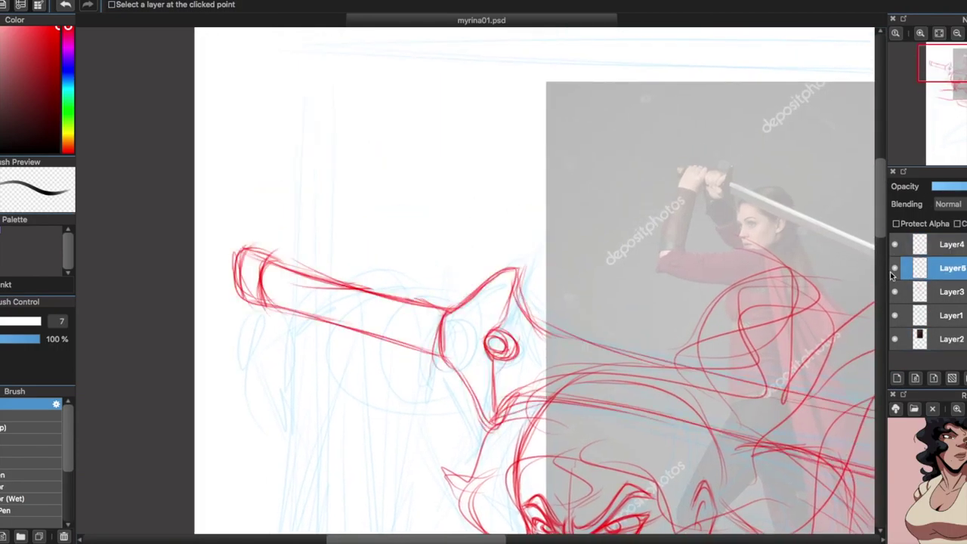
key(b)
drag(398, 330, 460, 346)
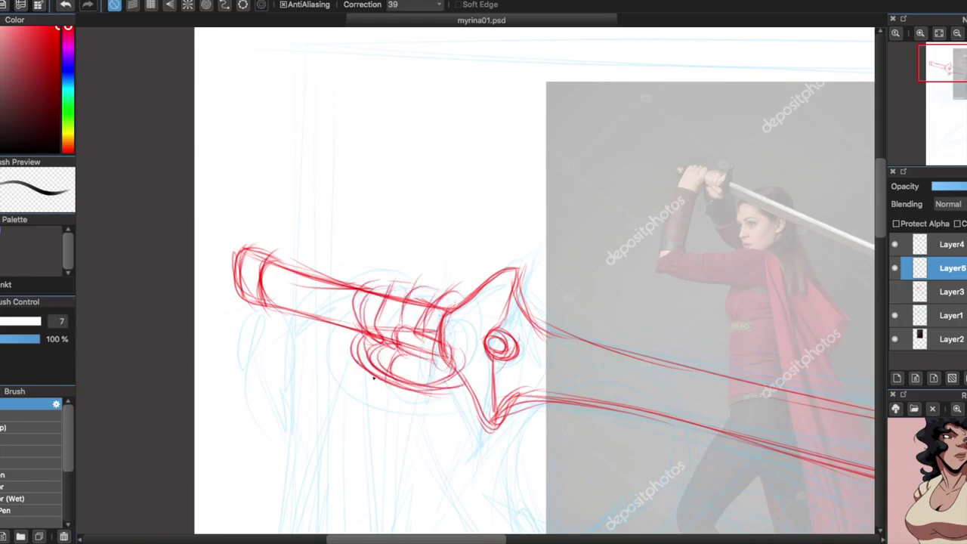
Show Layer3 again and sketch the second hand around the pommel end, with wrist lines below the first hand
click(895, 291)
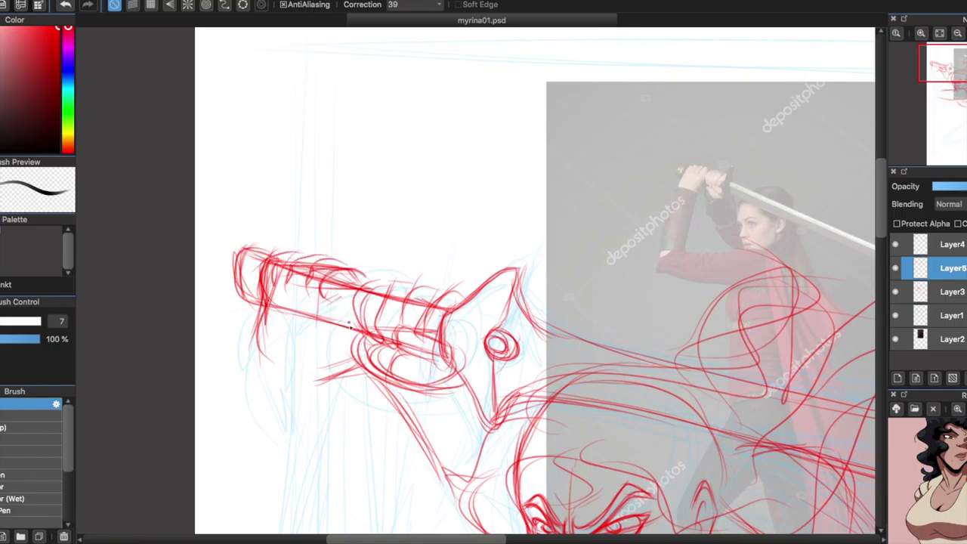
scroll(357, 385, down, 3)
scroll(456, 144, up, 4)
key(m)
key(ctrl+d)
key(b)
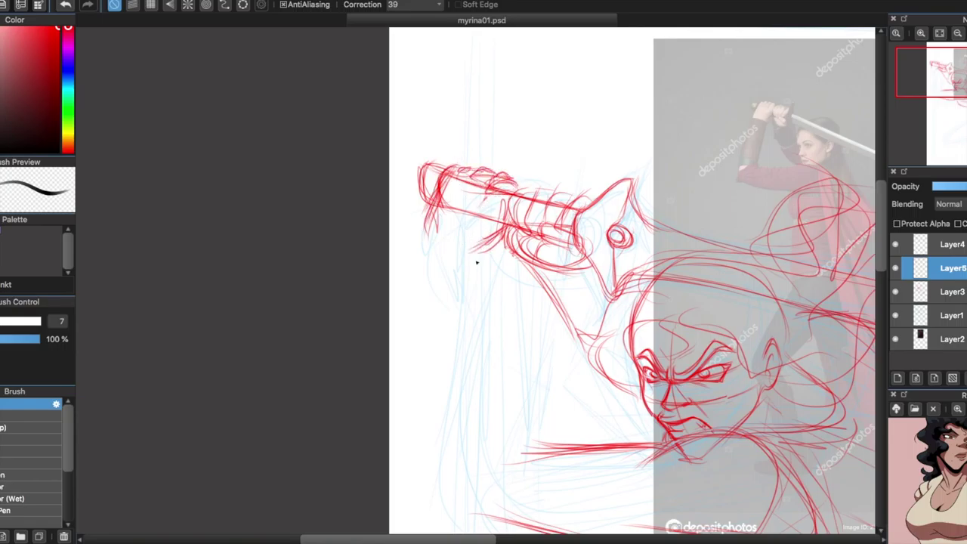
Select Layer4 and Layer5 and move the sword and both hands together
scroll(477, 263, down, 1)
key(v)
drag(395, 218, 466, 239)
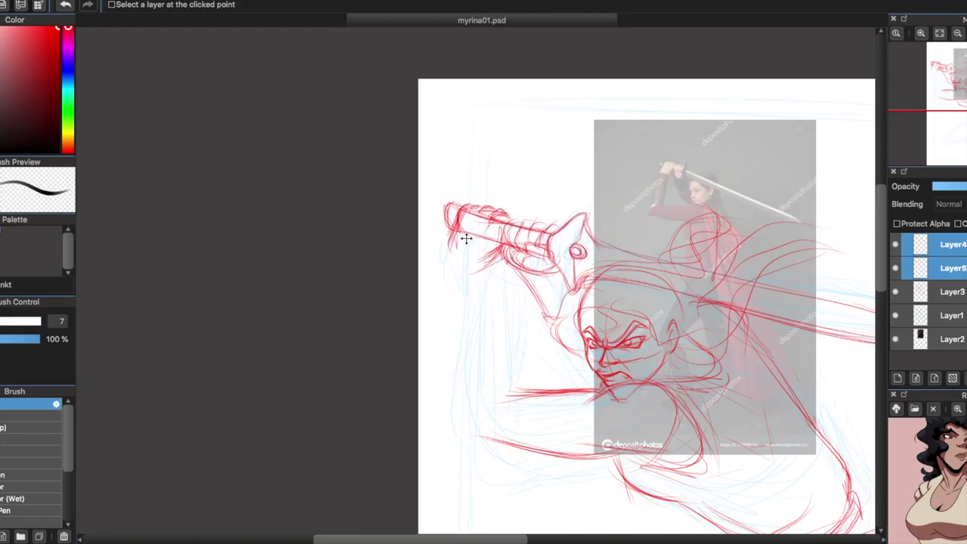
Hide the blue rough on Layer1 and sketch the raised forearms from the wrists down to the elbow
key(b)
click(896, 315)
drag(477, 275, 541, 347)
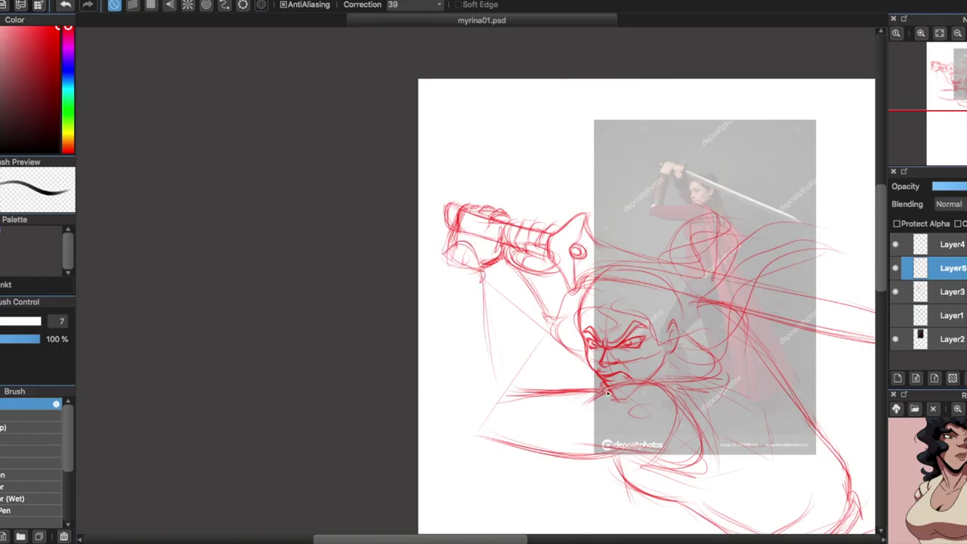
key(super+z)
key(super+z)
key(super+z)
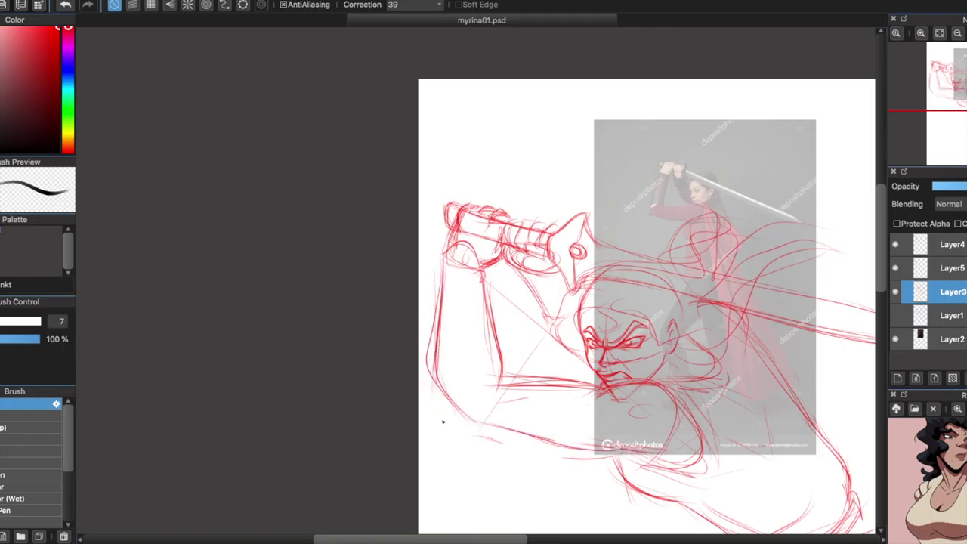
key(super+z)
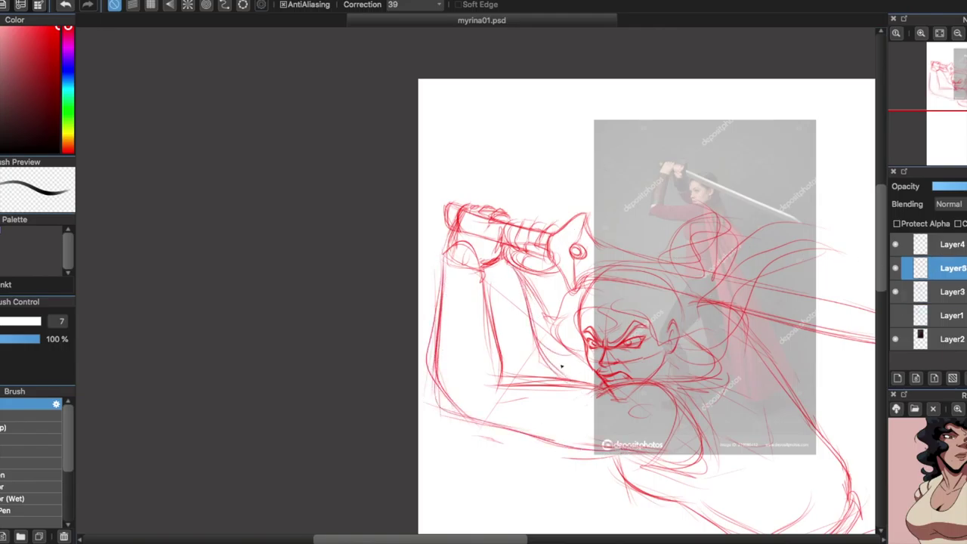
Hide the sword layer, transform the raised forearm and hand on Layer3, and reinforce the lines around the elbow
click(952, 286)
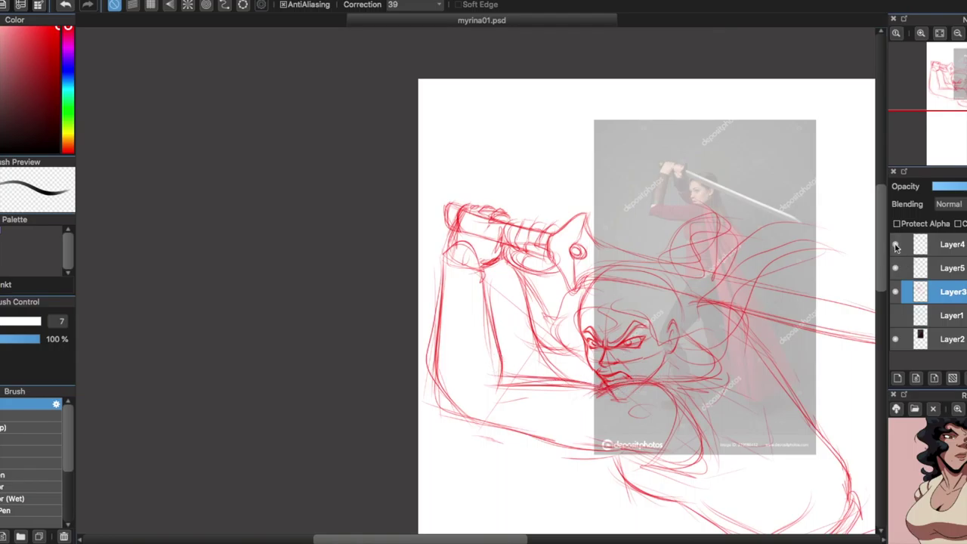
click(895, 245)
key(m)
key(super+t)
mouse_move(410, 276)
mouse_down()
mouse_move(376, 240)
mouse_move(408, 273)
mouse_up()
key(Return)
drag(517, 361, 529, 395)
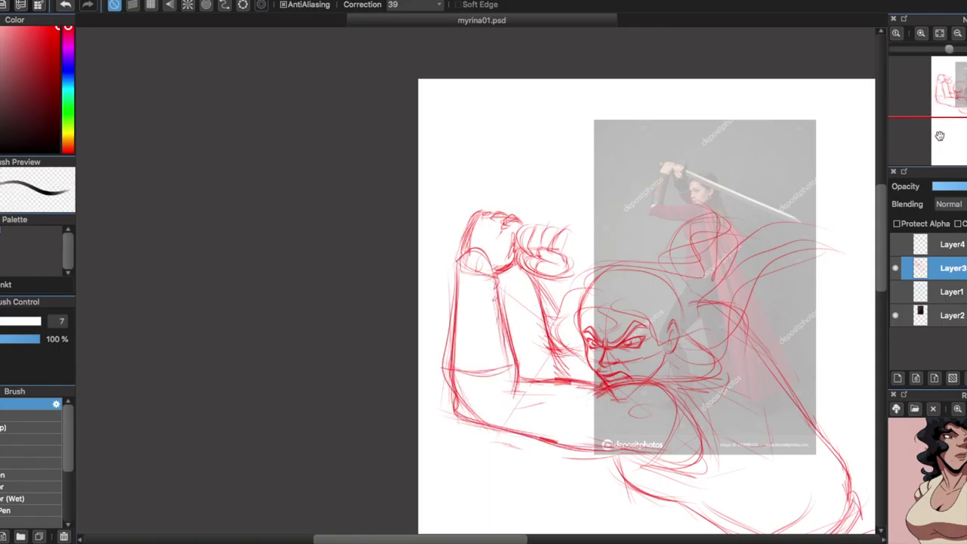
Hide the photo reference and show the sword layer and the blue rough again
click(895, 315)
click(896, 245)
key(v)
scroll(619, 252, up, 2)
click(896, 292)
key(b)
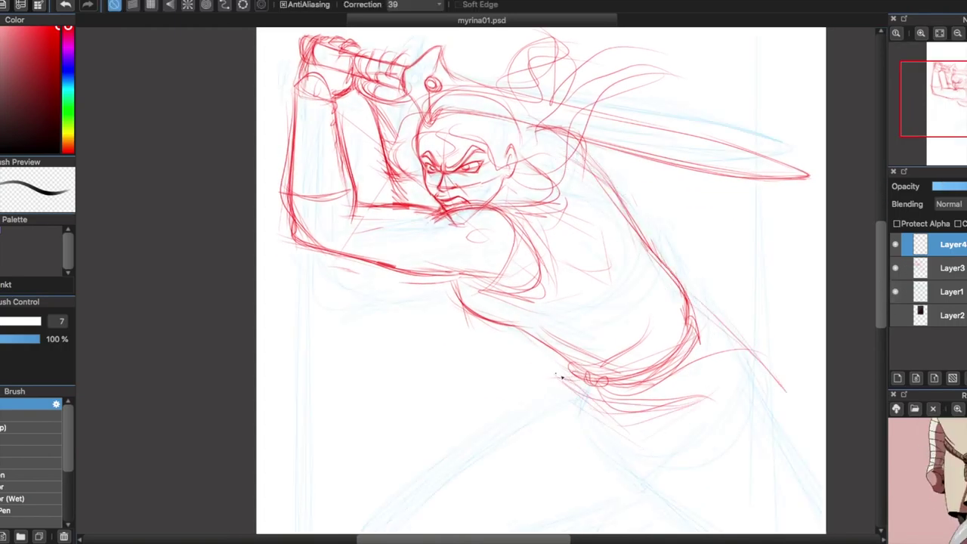
Sketch the skirt's wavy hem and the folds falling from the belt across the hips
drag(508, 405, 795, 423)
drag(554, 394, 781, 426)
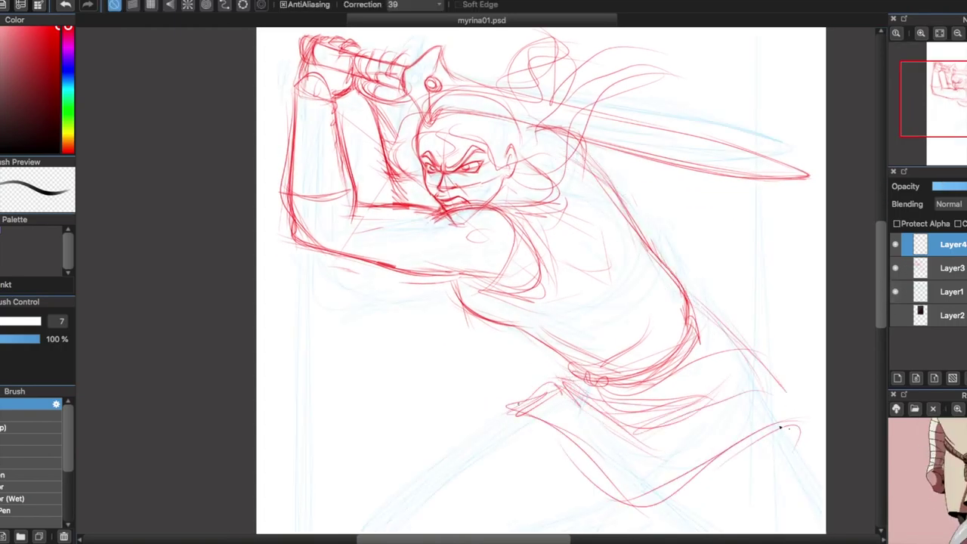
drag(607, 493, 798, 427)
mouse_move(572, 484)
mouse_down()
mouse_move(806, 417)
mouse_move(714, 375)
mouse_up()
Draw the extended back leg's edge below the skirt and a contour curve across its thigh
scroll(777, 377, down, 5)
scroll(777, 378, right, 3)
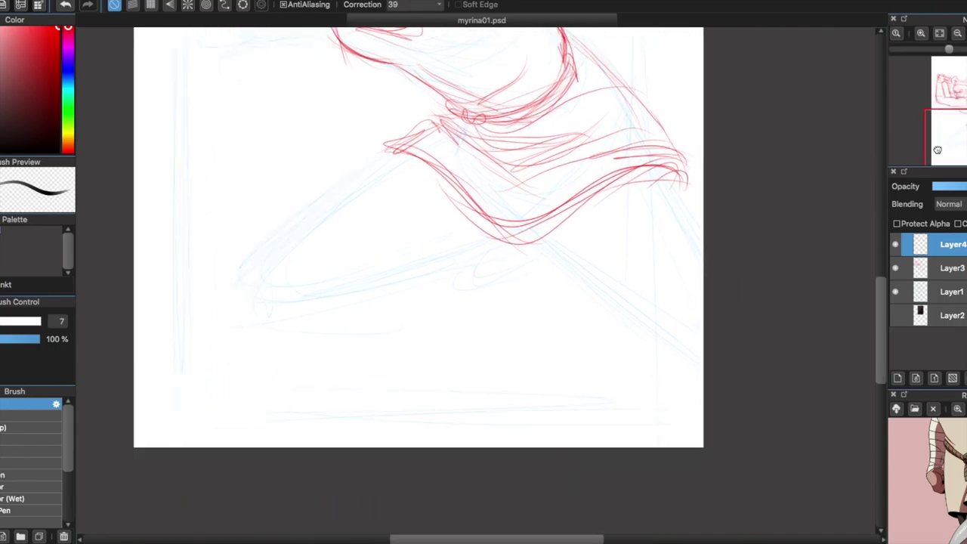
drag(586, 289, 699, 230)
Outline the bent front thigh and knee over the blue rough and add a contour curve across the thigh
scroll(719, 209, left, 5)
scroll(719, 209, up, 1)
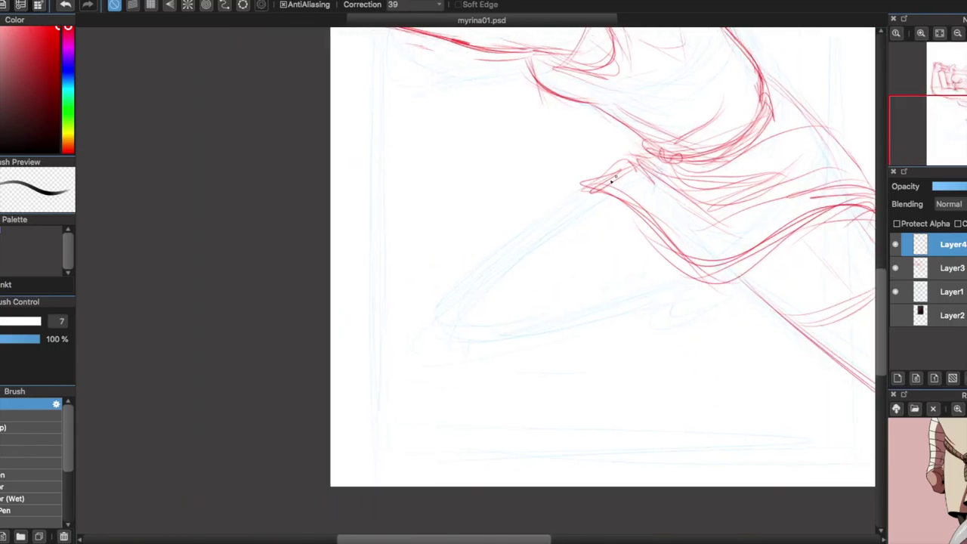
drag(627, 178, 454, 300)
drag(691, 272, 572, 308)
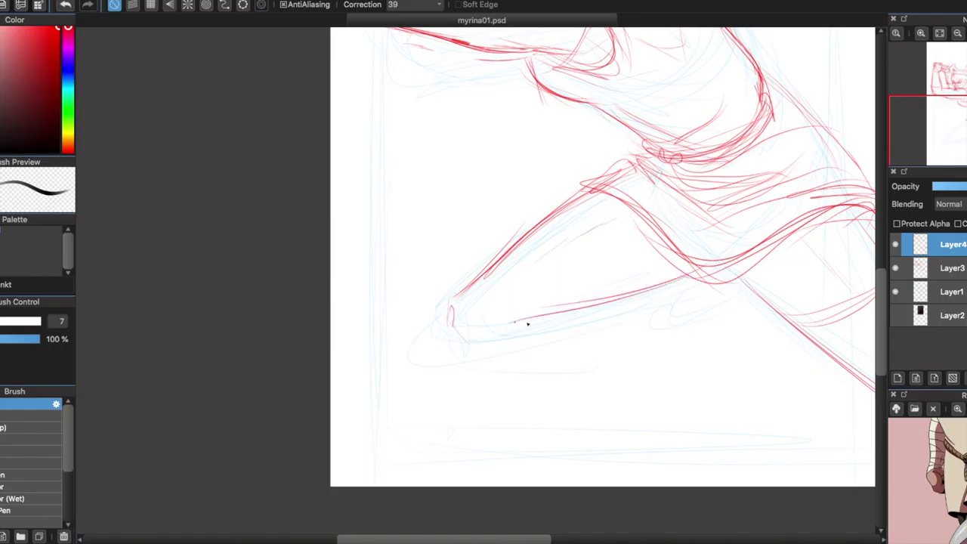
drag(465, 344, 668, 286)
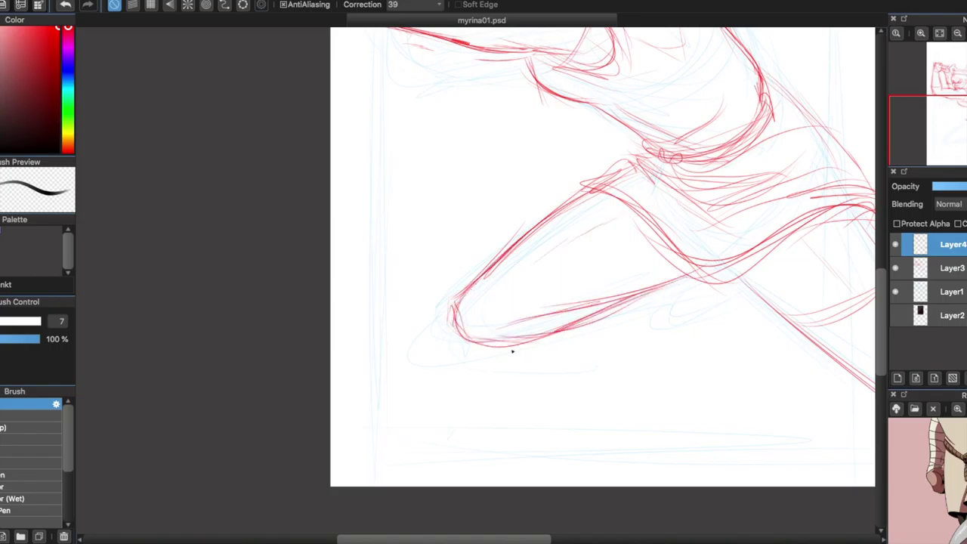
scroll(610, 239, down, 5)
scroll(387, 286, up, 5)
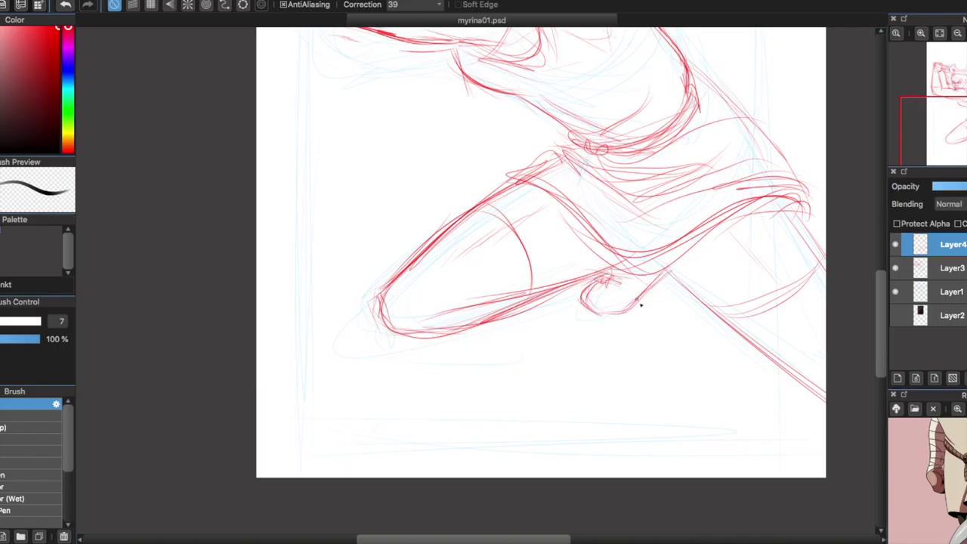
Redraw the foot tucked beneath the skirt hem and reinforce the back leg's edge and the front thigh's underside
scroll(642, 312, down, 5)
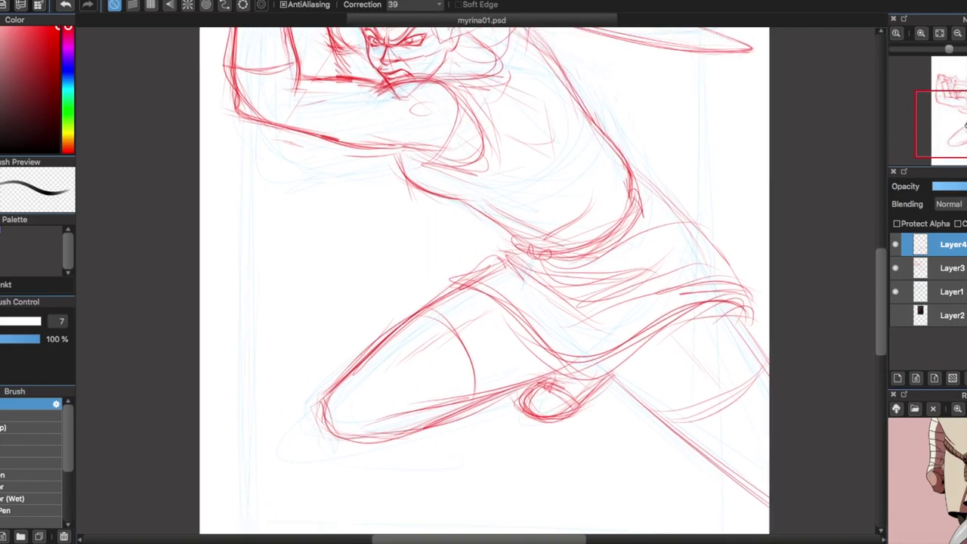
scroll(457, 395, up, 5)
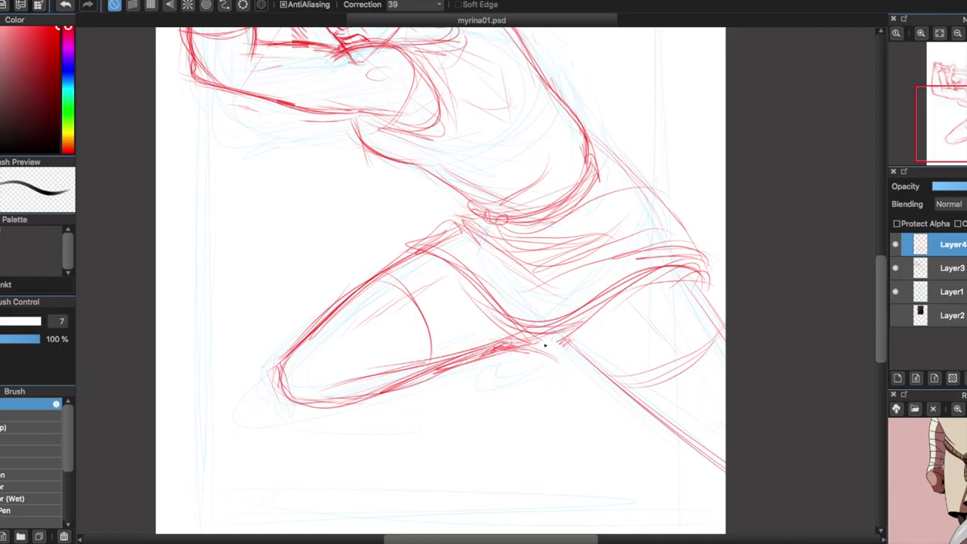
drag(576, 343, 723, 468)
mouse_move(495, 342)
mouse_down()
mouse_move(457, 365)
mouse_move(335, 385)
mouse_up()
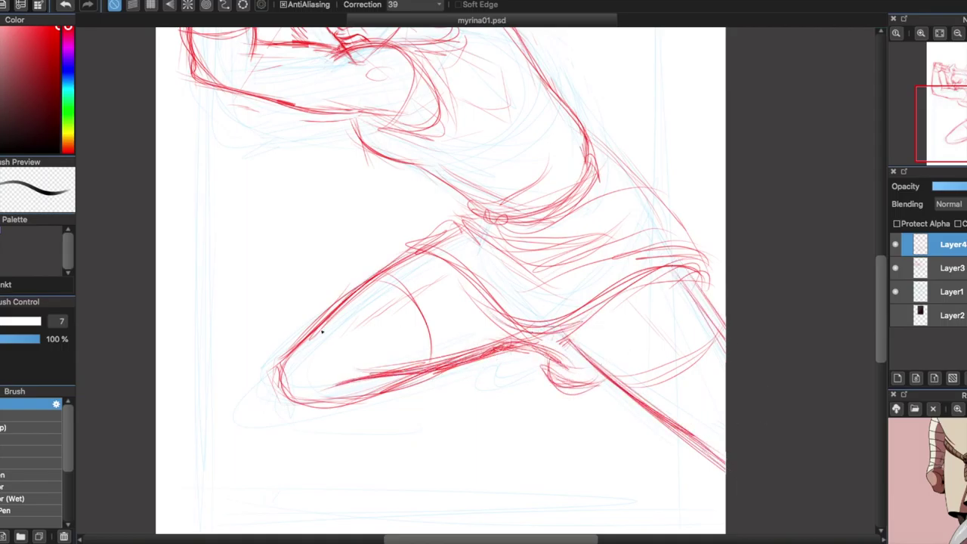
drag(472, 358, 352, 396)
scroll(352, 397, down, 5)
scroll(453, 302, up, 3)
drag(632, 361, 735, 487)
Strengthen the curved lines of the near shoulder and underarm
scroll(588, 432, up, 3)
mouse_move(574, 423)
mouse_down()
mouse_move(625, 336)
mouse_move(665, 340)
mouse_up()
drag(619, 309, 680, 438)
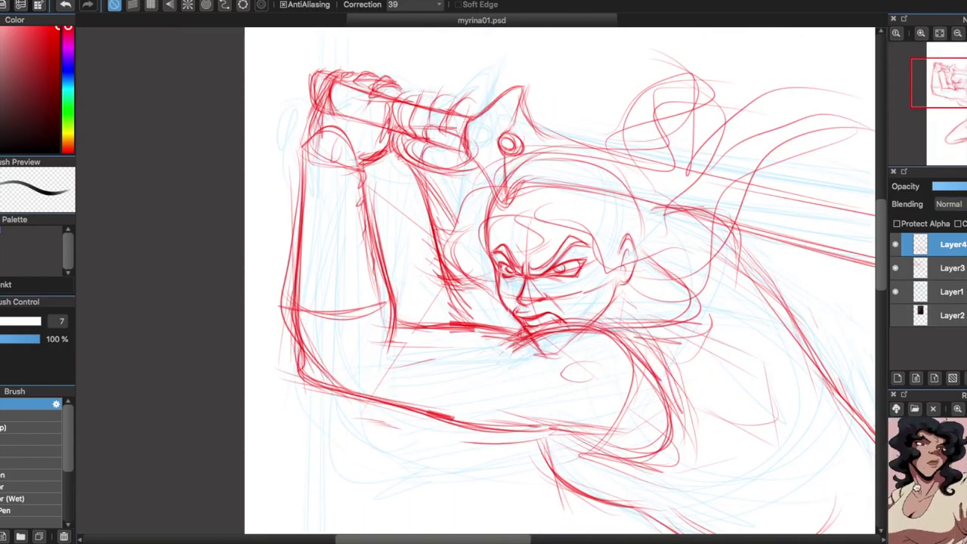
Erase the sword grip lines that overlap the hands on Layer4 and merge the sword down into Layer3
scroll(724, 196, up, 2)
drag(944, 82, 928, 68)
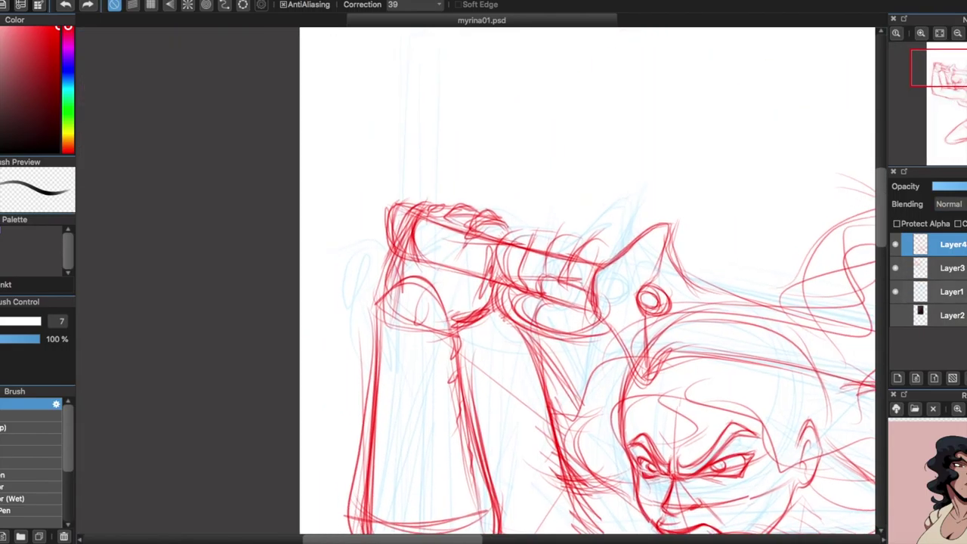
key(e)
drag(514, 264, 597, 241)
drag(408, 212, 576, 310)
key(ctrl+z)
key(ctrl+z)
drag(446, 241, 520, 253)
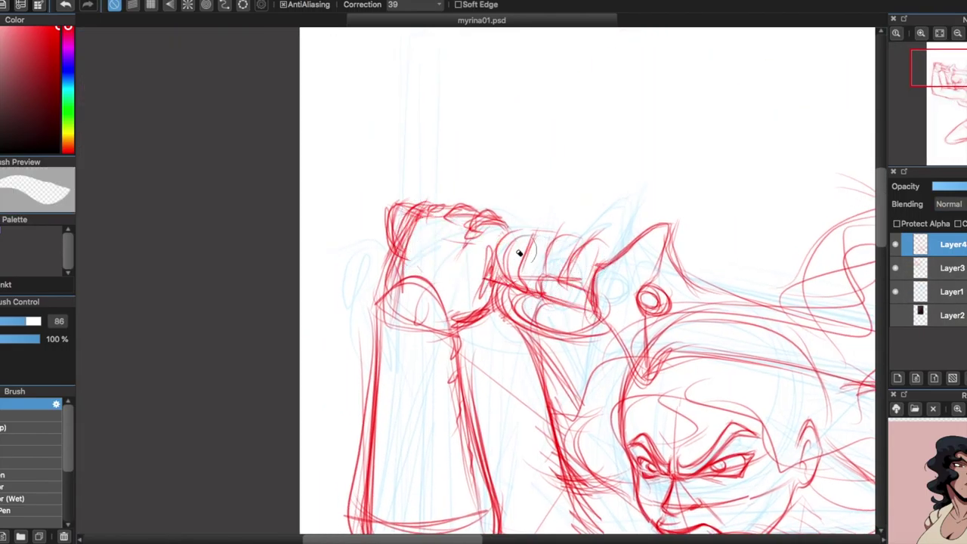
key(b)
key(ctrl+e)
Select the near eye in the red sketch and rotate it slightly with a transform
drag(585, 312, 414, 139)
scroll(431, 240, up, 2)
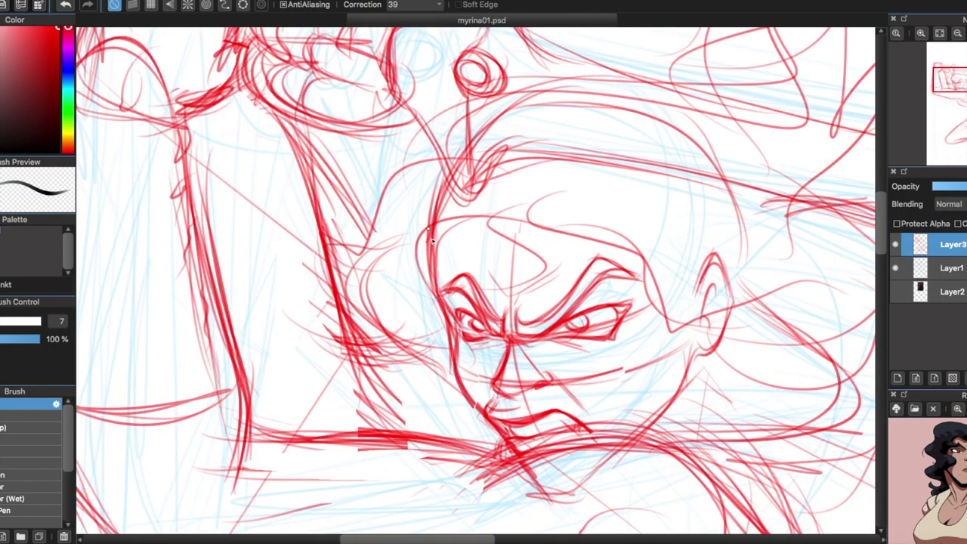
scroll(560, 304, up, 1)
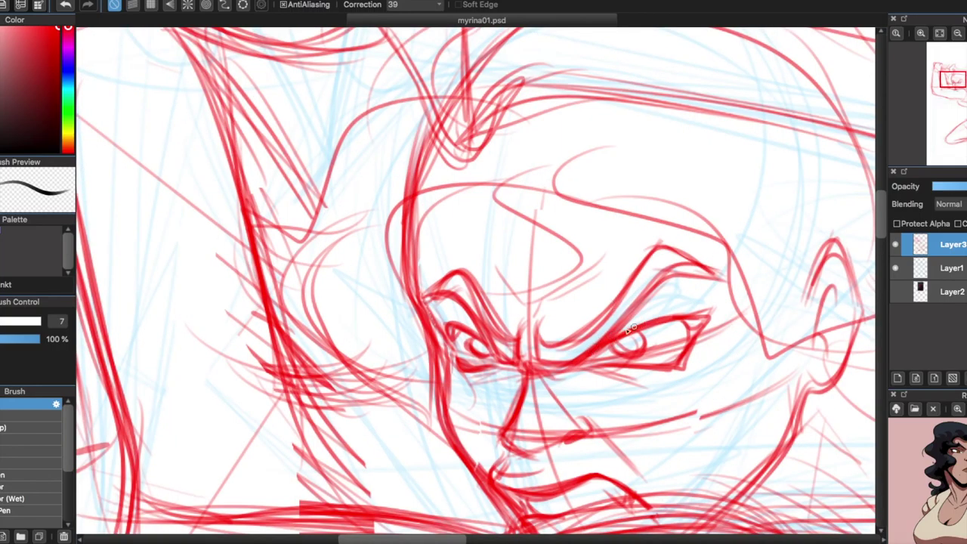
key(m)
drag(581, 295, 721, 392)
key(ctrl+t)
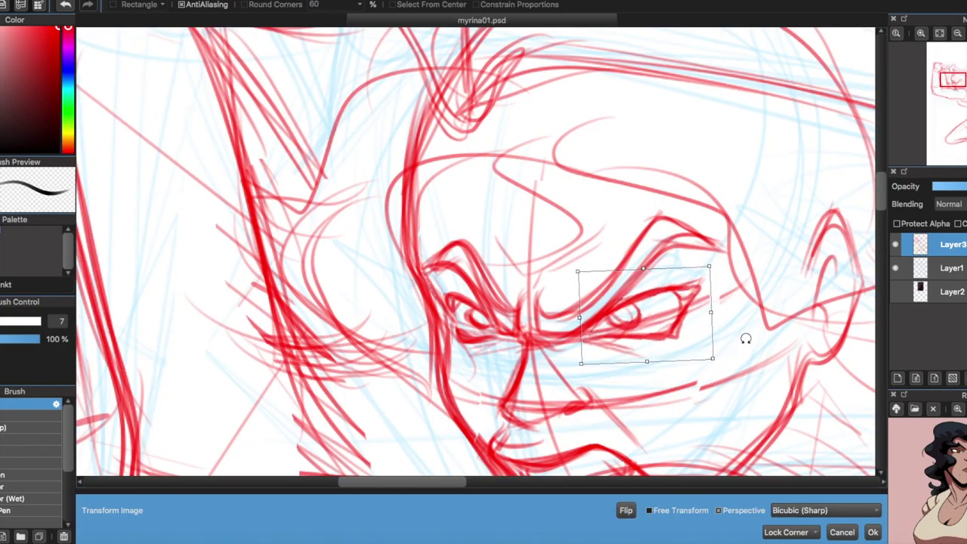
key(Escape)
Select the far eye and rotate it slightly to match the tilt of the face
drag(437, 308, 502, 383)
key(ctrl+t)
drag(437, 280, 440, 276)
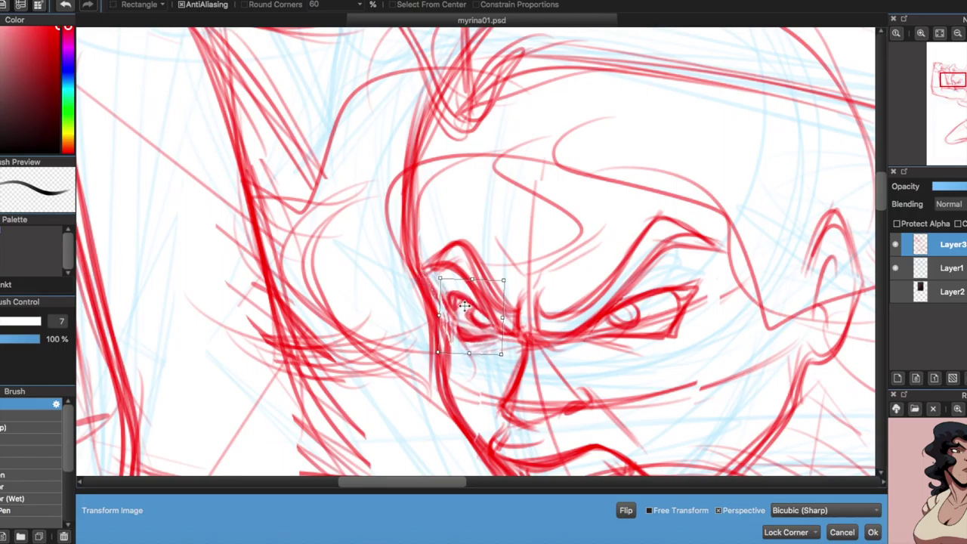
key(Return)
key(b)
scroll(488, 355, down, 3)
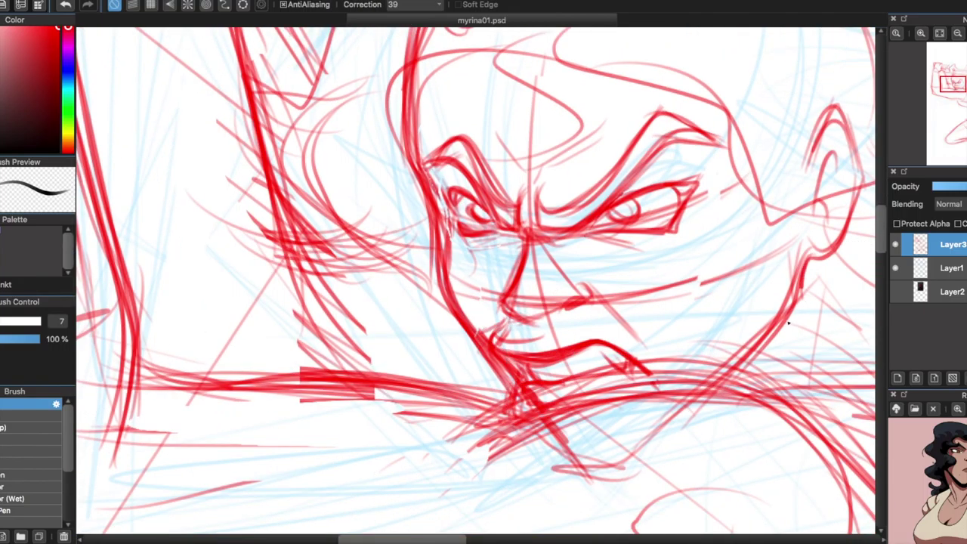
Transform a rectangular selection of the figure sketch and hide the blue rough on Layer1
key(ctrl+minus)
key(ctrl+minus)
key(ctrl+minus)
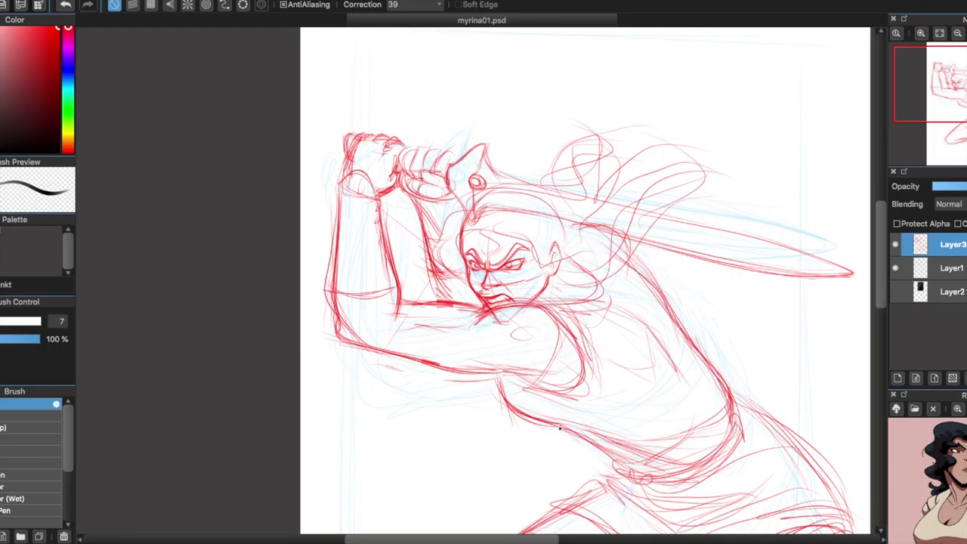
key(ctrl+minus)
scroll(529, 302, down, 3)
key(m)
mouse_move(521, 301)
mouse_down()
mouse_move(331, 448)
mouse_move(330, 240)
mouse_up()
key(ctrl+t)
mouse_move(330, 347)
mouse_down()
mouse_move(345, 378)
mouse_move(431, 391)
mouse_up()
key(Return)
click(895, 268)
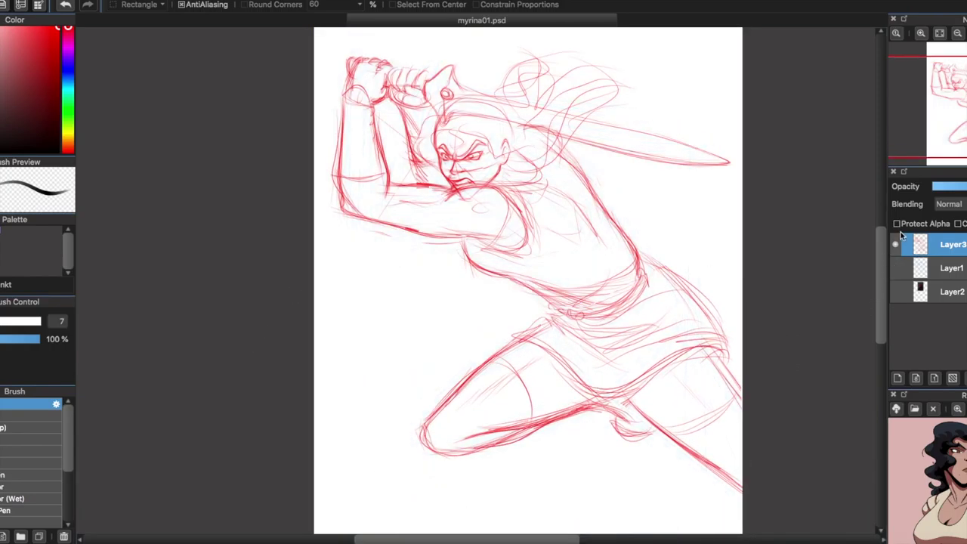
Add a new layer named inkt above the sketch and lower Layer3's opacity so the red lines fade
key(b)
drag(944, 103, 943, 90)
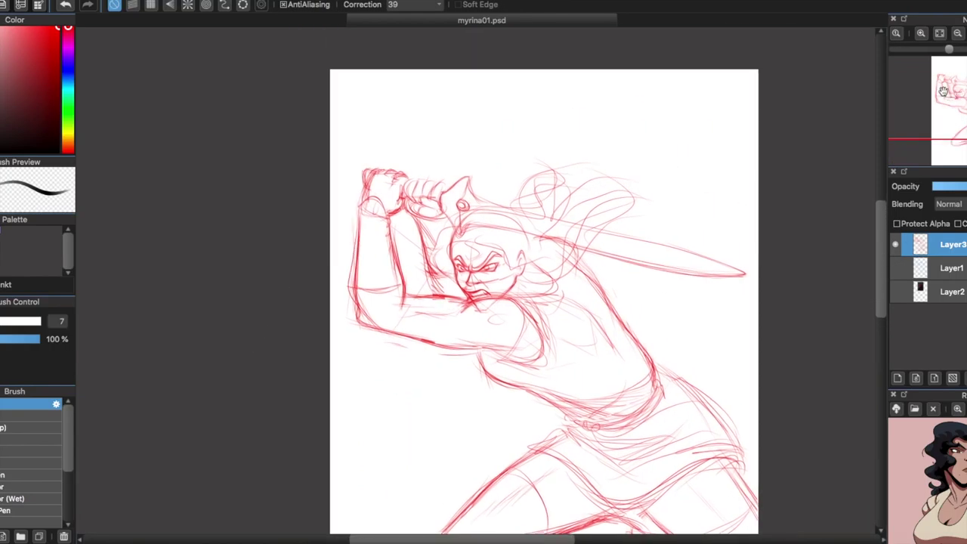
click(898, 378)
drag(963, 186, 945, 186)
click(948, 246)
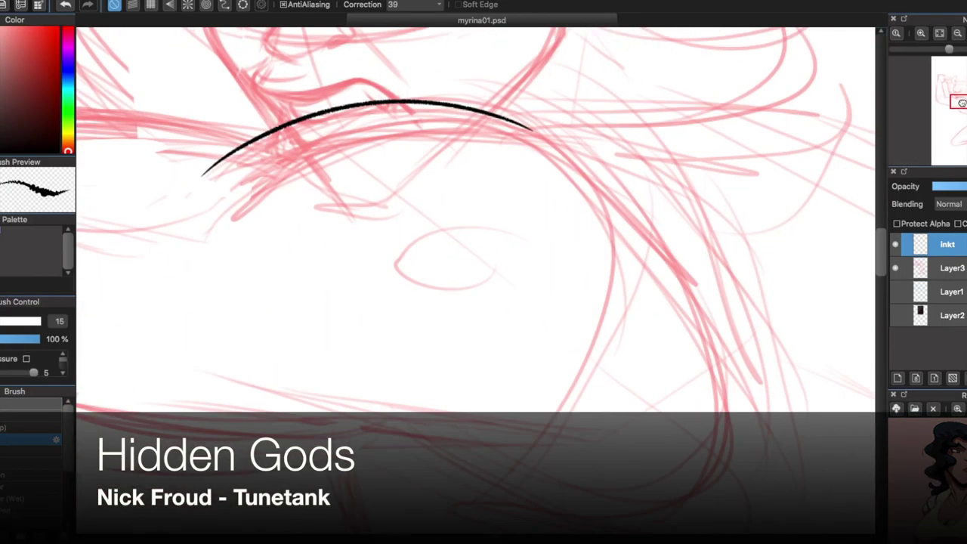
Ink the upper and lower contours of the near arm in black from shoulder to elbow
drag(483, 392, 182, 333)
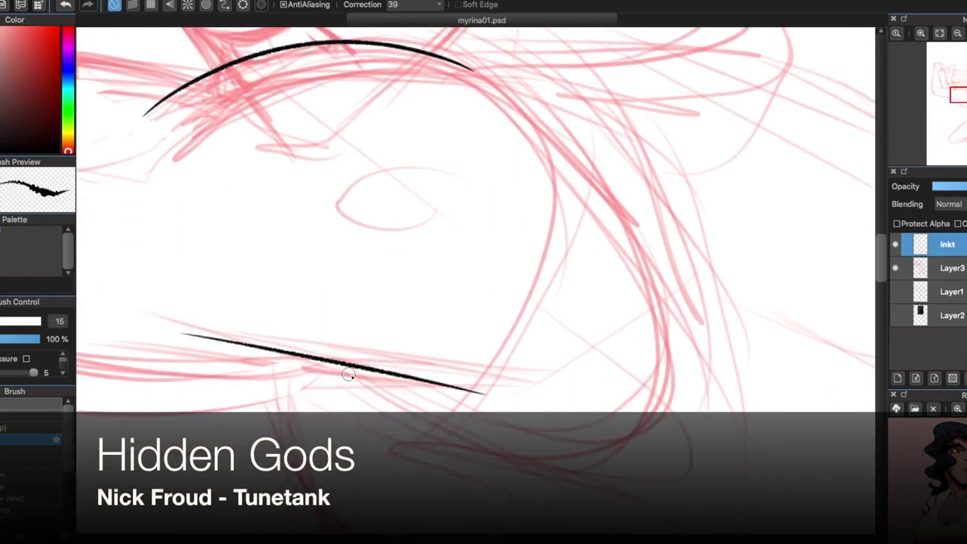
key(super+minus)
mouse_move(189, 259)
mouse_down()
mouse_move(198, 327)
mouse_move(694, 435)
mouse_up()
drag(393, 226, 627, 236)
key(super+plus)
drag(955, 98, 966, 97)
mouse_move(348, 100)
mouse_down()
mouse_move(491, 166)
mouse_move(522, 147)
mouse_up()
drag(317, 318, 556, 349)
Ink the curves around the near shoulder and underarm plus the first chest and back contours
drag(453, 144, 514, 364)
drag(318, 331, 458, 408)
drag(579, 281, 552, 401)
drag(637, 125, 723, 173)
drag(745, 233, 826, 388)
drag(255, 400, 453, 479)
Ink the wavy hair strands across the forehead and the edge of the forehead, redoing unsatisfactory strokes
drag(957, 97, 957, 86)
key(super+plus)
mouse_move(431, 193)
mouse_down()
mouse_move(431, 249)
mouse_move(744, 404)
mouse_up()
mouse_move(427, 258)
mouse_down()
mouse_move(367, 309)
mouse_move(467, 338)
mouse_up()
key(super+z)
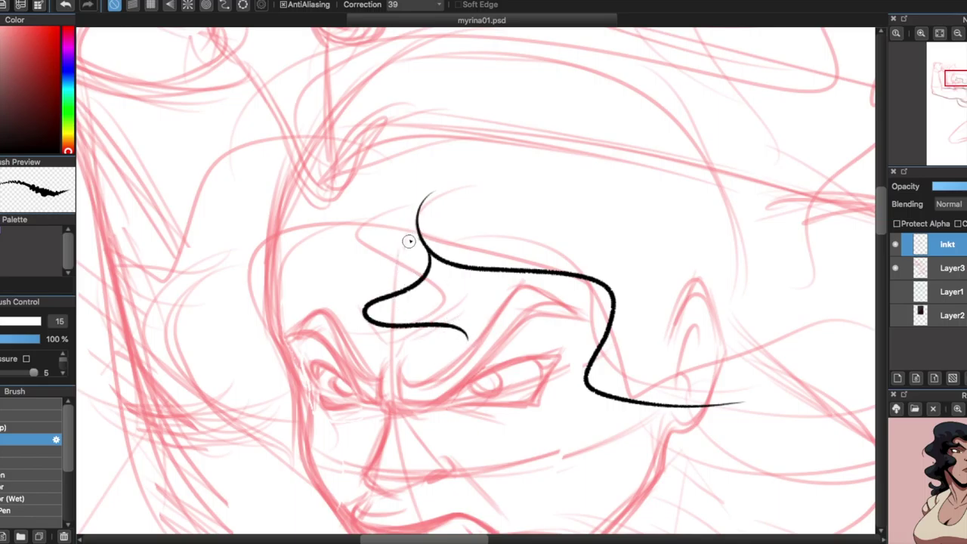
drag(409, 241, 269, 208)
key(super+z)
drag(219, 306, 317, 208)
drag(284, 212, 265, 333)
Ink the short frown creases between and above the inner ends of the eyebrows
key(super+plus)
drag(344, 189, 349, 236)
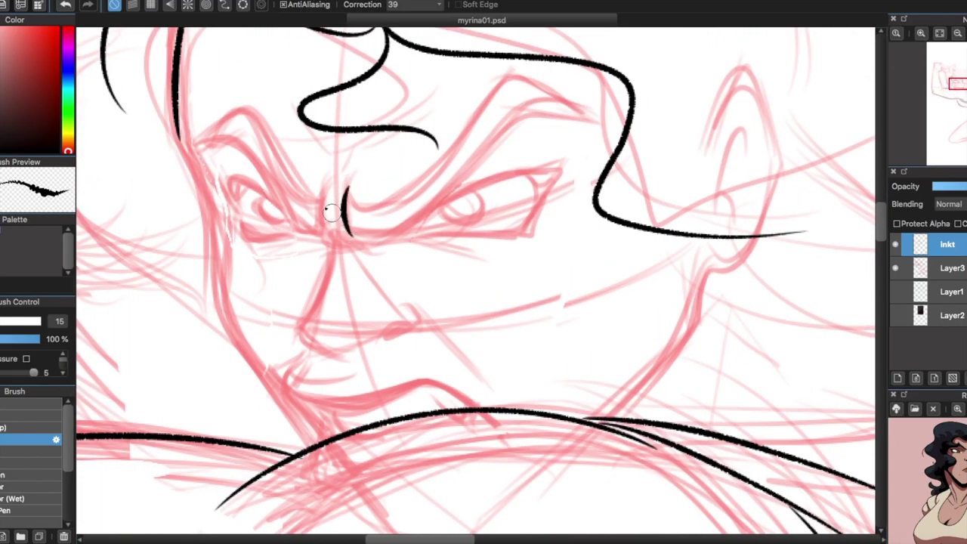
drag(403, 138, 356, 171)
drag(295, 129, 323, 166)
Ink the jawline below the ear and the nose with its bridge, nostril and cheek fold
drag(751, 238, 607, 416)
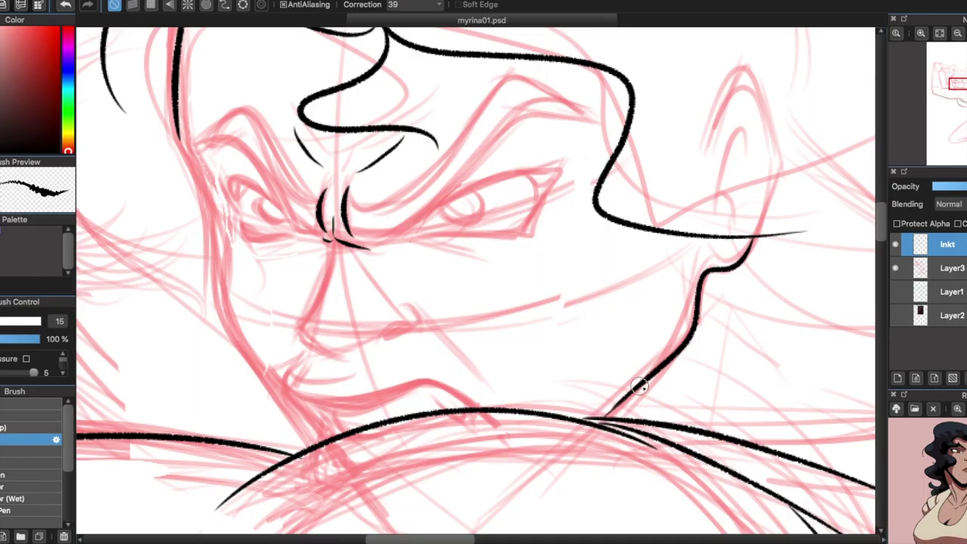
drag(333, 240, 295, 322)
drag(403, 314, 461, 351)
drag(355, 241, 386, 264)
Ink the angled eyebrows and the front contour of the face with the frowning mouth
drag(453, 155, 620, 227)
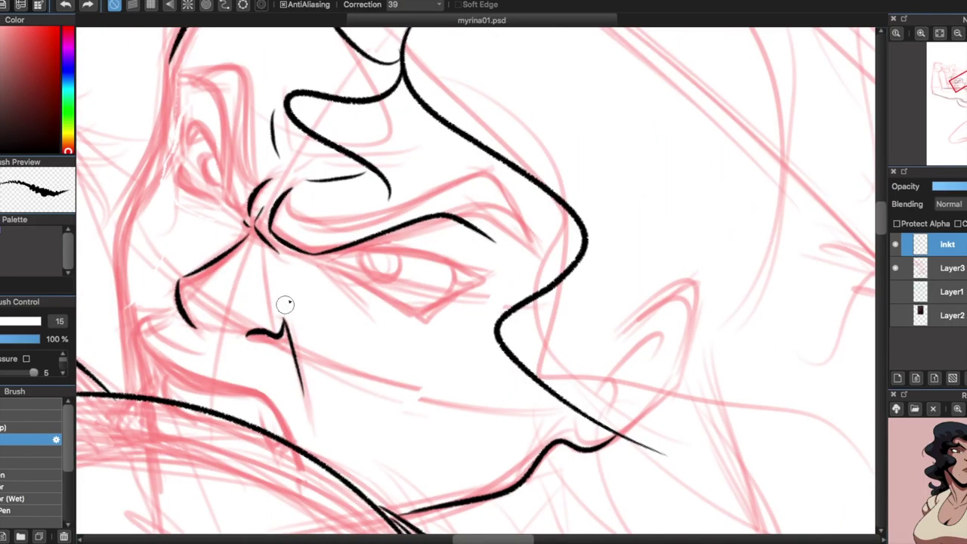
mouse_move(268, 227)
mouse_down()
mouse_move(446, 188)
mouse_move(477, 210)
mouse_up()
drag(306, 213, 405, 462)
mouse_move(411, 422)
mouse_down()
mouse_move(444, 480)
mouse_move(609, 453)
mouse_up()
drag(408, 253, 450, 330)
drag(253, 121, 419, 265)
drag(408, 208, 441, 241)
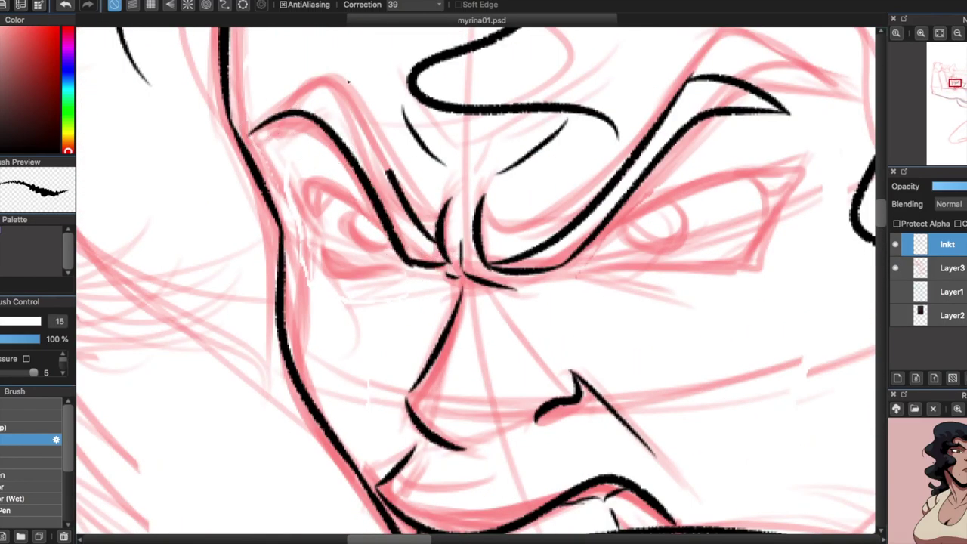
Ink the near eye with its thick upper lash line, lower lid, pointed corners and round iris
mouse_move(325, 294)
mouse_down()
mouse_move(434, 272)
mouse_move(322, 221)
mouse_move(526, 242)
mouse_move(352, 281)
mouse_move(336, 296)
mouse_up()
drag(303, 334, 472, 348)
mouse_move(543, 242)
mouse_down()
mouse_move(462, 237)
mouse_move(415, 251)
mouse_up()
drag(550, 239, 498, 293)
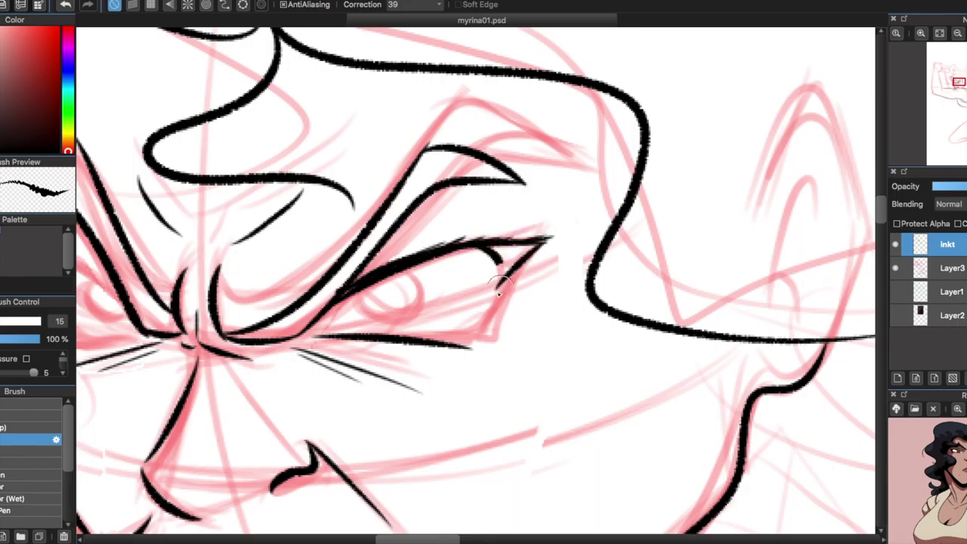
mouse_move(434, 342)
mouse_down()
mouse_move(487, 332)
mouse_move(490, 353)
mouse_move(500, 287)
mouse_up()
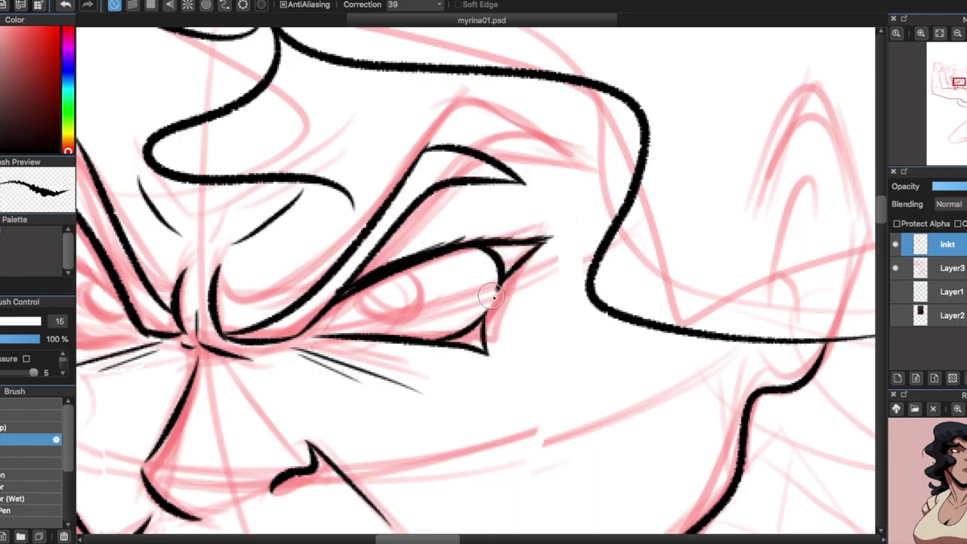
drag(554, 237, 491, 243)
drag(408, 270, 402, 269)
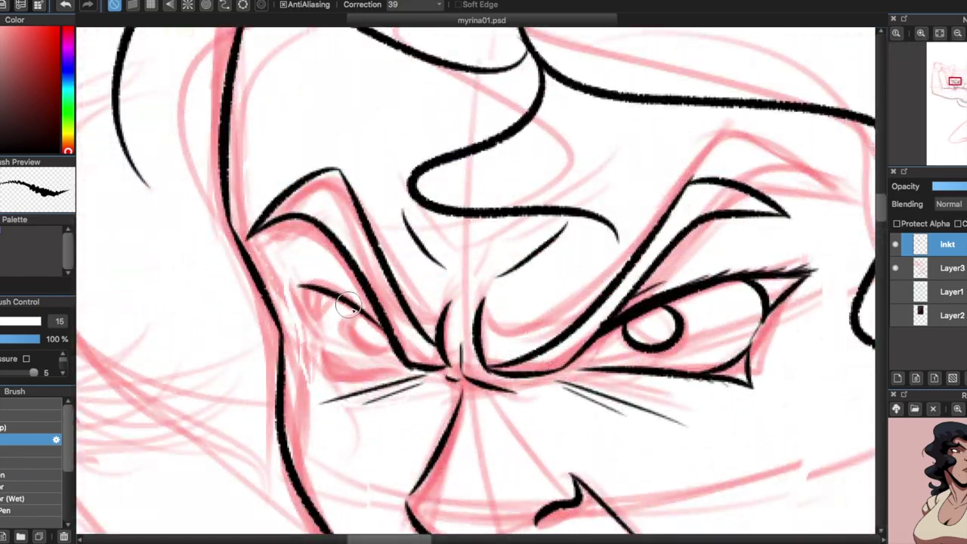
Ink the far eye with its lash line, lower lid, corner and iris, redoing unsatisfactory strokes
key(ctrl+z)
drag(336, 298, 278, 266)
drag(306, 299, 387, 328)
drag(390, 374, 311, 346)
mouse_move(351, 370)
mouse_down()
mouse_move(302, 326)
mouse_move(316, 381)
mouse_up()
mouse_move(344, 311)
mouse_down()
mouse_move(334, 318)
mouse_move(361, 349)
mouse_up()
scroll(449, 342, down, 2)
key(ctrl+z)
drag(428, 331, 397, 327)
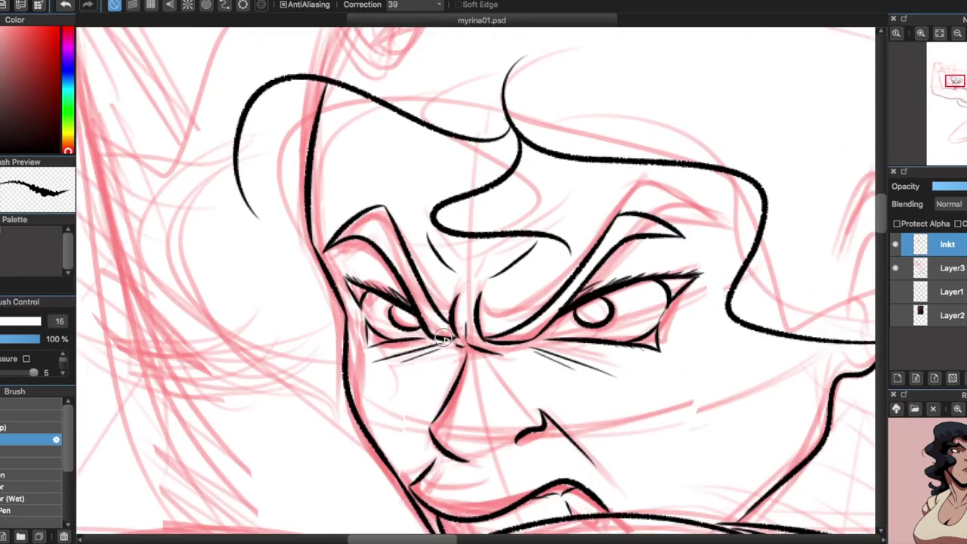
Ink the thumb and curled fingers of the hand gripping the sword next to the guard
scroll(450, 342, down, 3)
scroll(354, 81, up, 4)
drag(347, 74, 470, 206)
scroll(725, 157, down, 3)
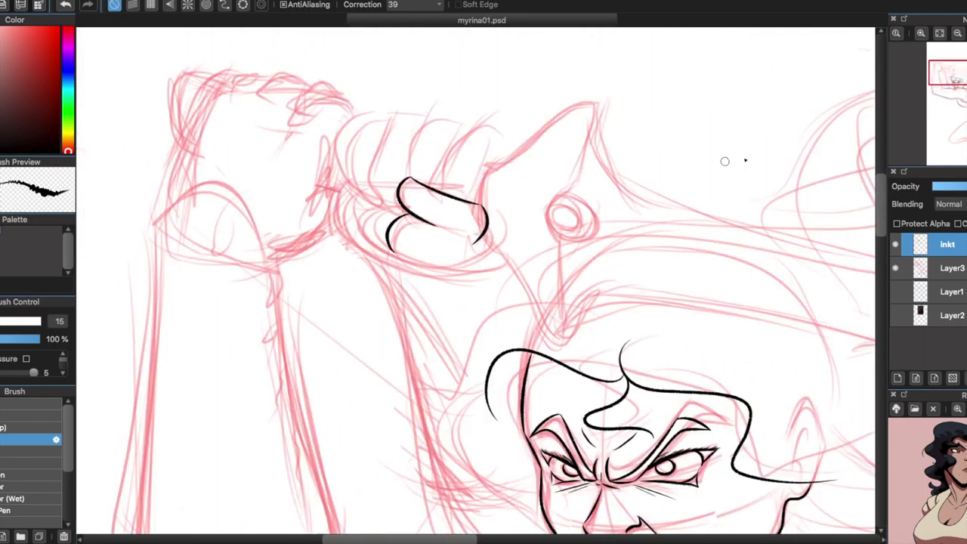
scroll(725, 158, up, 3)
drag(550, 290, 494, 355)
drag(502, 352, 492, 386)
drag(592, 274, 427, 360)
mouse_move(486, 233)
mouse_down()
mouse_move(507, 237)
mouse_move(366, 336)
mouse_up()
mouse_move(408, 225)
mouse_down()
mouse_move(289, 356)
mouse_move(355, 407)
mouse_up()
mouse_move(325, 238)
mouse_down()
mouse_move(293, 378)
mouse_move(184, 355)
mouse_up()
drag(227, 378, 302, 498)
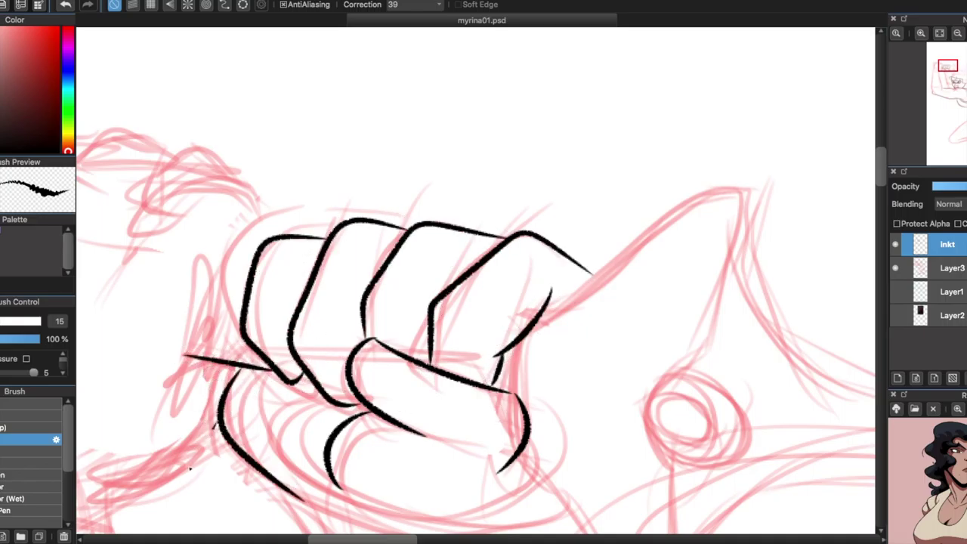
Ink the rear hand's knuckles, side and heel and the rounded sword pommel behind it
drag(215, 427, 114, 484)
drag(231, 259, 182, 355)
drag(185, 350, 169, 410)
mouse_move(184, 165)
mouse_down()
mouse_move(150, 222)
mouse_move(162, 222)
mouse_up()
mouse_move(211, 170)
mouse_down()
mouse_move(291, 237)
mouse_move(578, 289)
mouse_up()
mouse_move(499, 223)
mouse_down()
mouse_move(380, 229)
mouse_move(332, 217)
mouse_up()
mouse_move(357, 198)
mouse_down()
mouse_move(275, 230)
mouse_move(202, 427)
mouse_up()
drag(223, 183, 301, 200)
key(super+z)
mouse_move(225, 185)
mouse_down()
mouse_move(175, 336)
mouse_move(198, 348)
mouse_up()
Ink the outer edges of the sword guard and the ridge running from its jewel to the upper tip
scroll(330, 266, right, 10)
scroll(330, 265, down, 5)
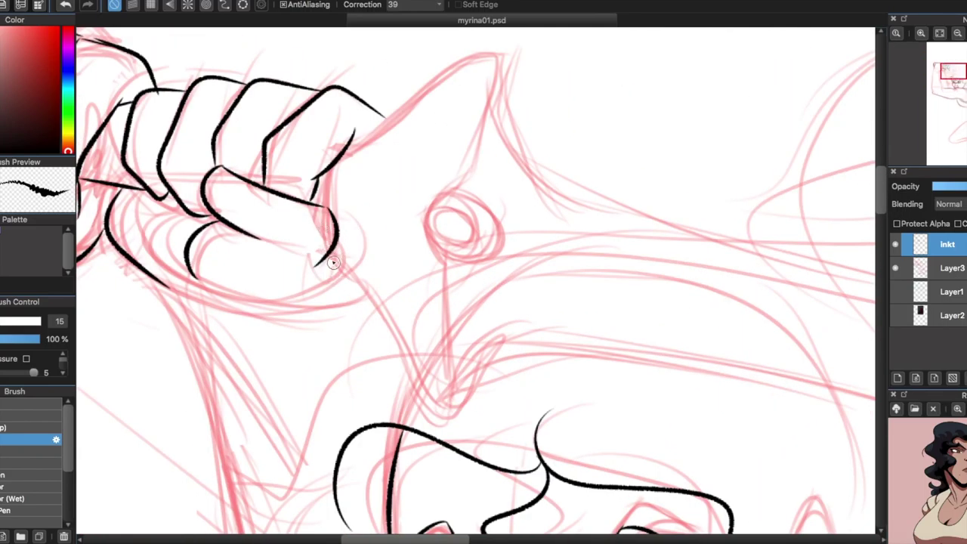
scroll(330, 266, down, 5)
drag(574, 151, 718, 303)
drag(492, 248, 710, 302)
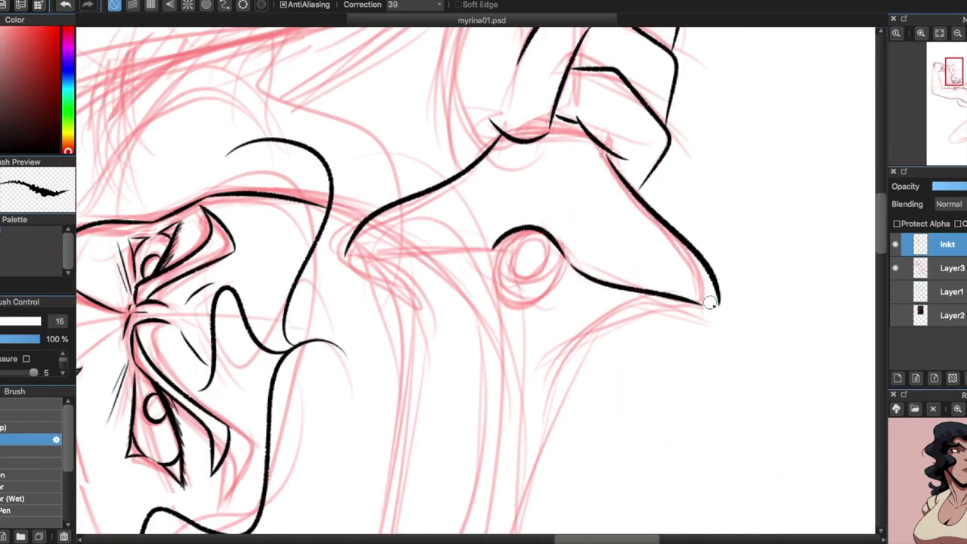
Ink the guard's round double-ringed jewel, the ridge to the lower tip and the curves leading into the blade
key(Left)
drag(355, 317, 472, 248)
drag(699, 185, 605, 293)
drag(346, 317, 449, 349)
drag(555, 220, 476, 284)
key(Right)
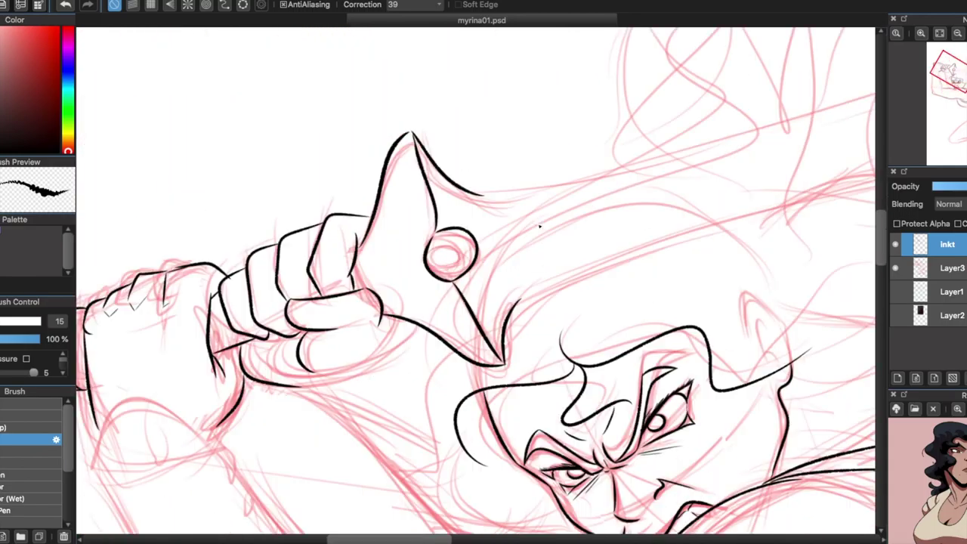
scroll(539, 225, up, 3)
drag(410, 198, 412, 200)
scroll(566, 234, down, 6)
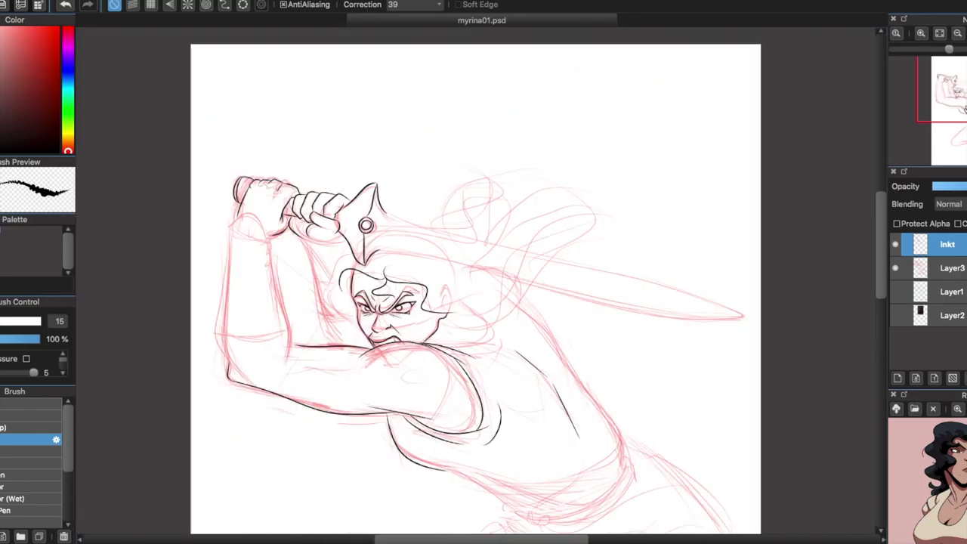
Add a new layer and ink the blade's long lower edge from the guard to the tip
key(ctrl+shift+n)
scroll(483, 287, up, 3)
scroll(483, 287, down, 1)
drag(227, 304, 758, 416)
key(ctrl+z)
key(Right)
scroll(483, 287, up, 1)
drag(251, 176, 521, 430)
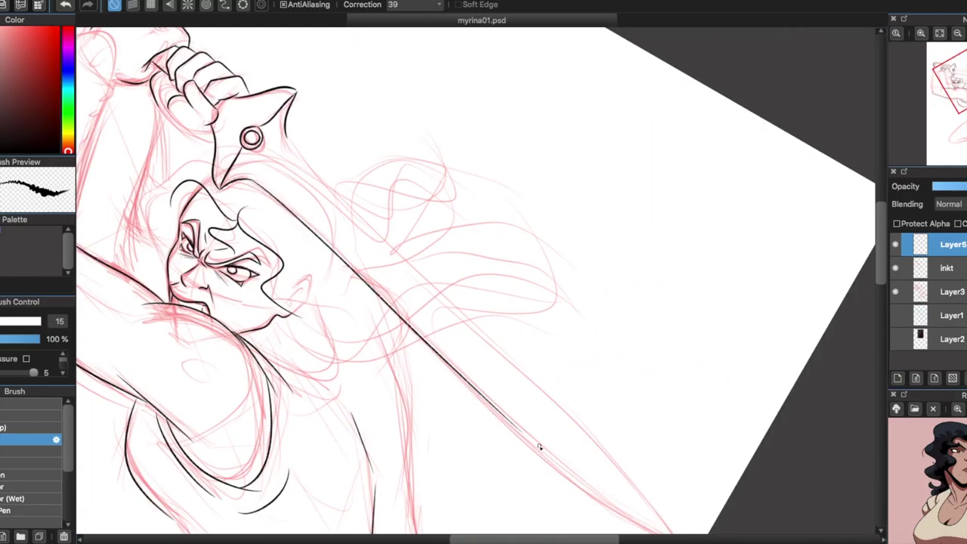
scroll(540, 446, up, 3)
mouse_move(283, 159)
mouse_down()
mouse_move(479, 309)
mouse_move(615, 393)
mouse_up()
key(ctrl+z)
key(Left)
scroll(483, 287, down, 3)
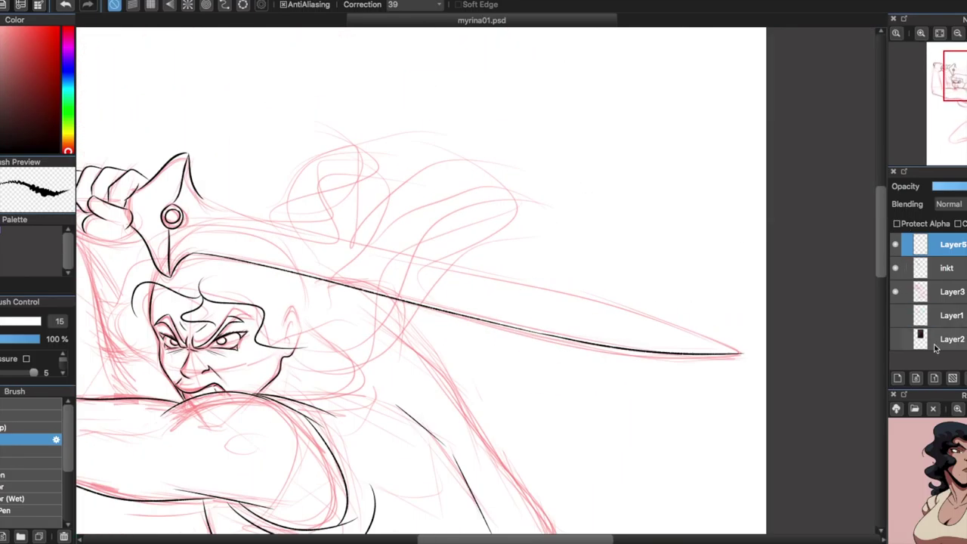
Duplicate the blade-edge layer and flip the copy to mirror the curve
key(ctrl+j)
click(106, 0)
mouse_move(106, 265)
click(220, 266)
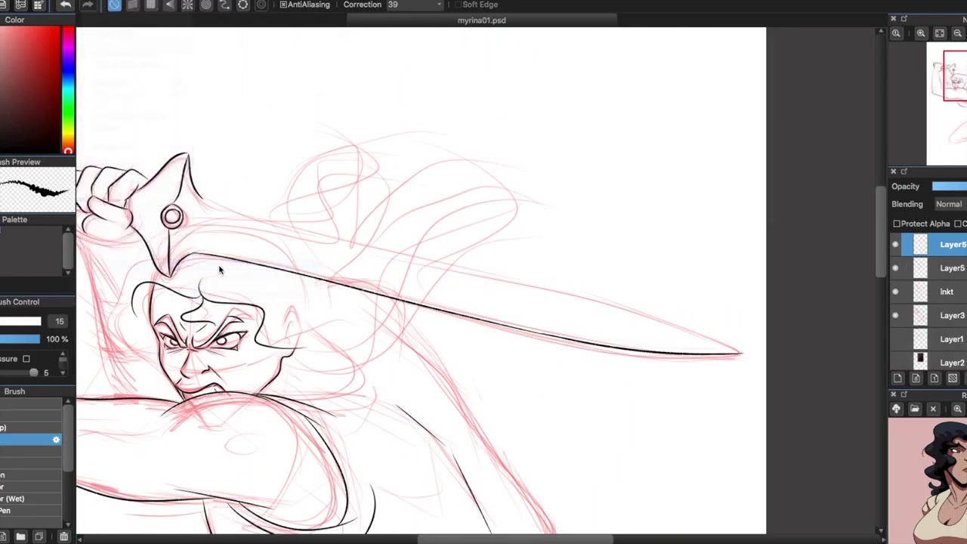
key(v)
scroll(468, 340, down, 3)
scroll(456, 377, up, 3)
Free-transform the mirrored copy into the blade's upper edge from guard to tip, and make the inkt layer active again
key(ctrl+t)
drag(643, 192, 660, 287)
scroll(751, 168, up, 2)
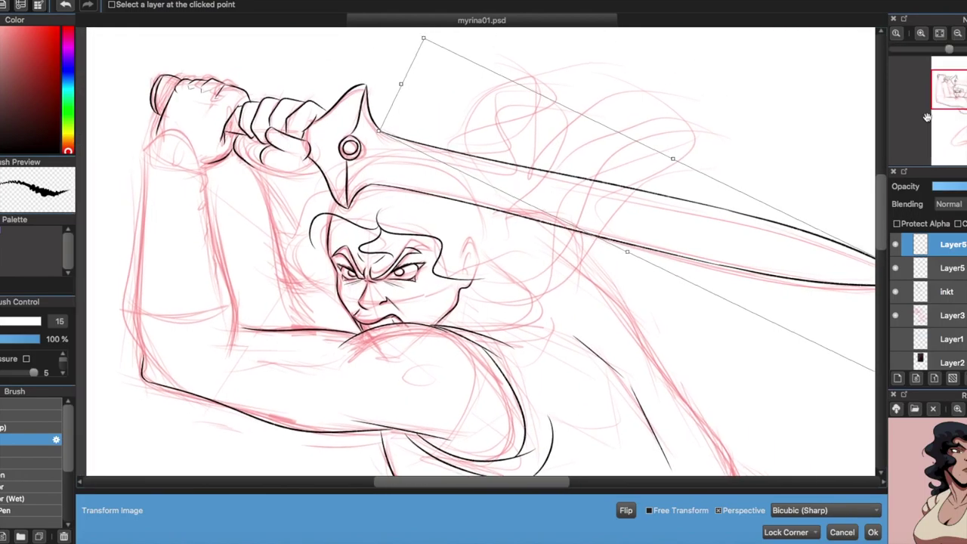
scroll(751, 168, right, 5)
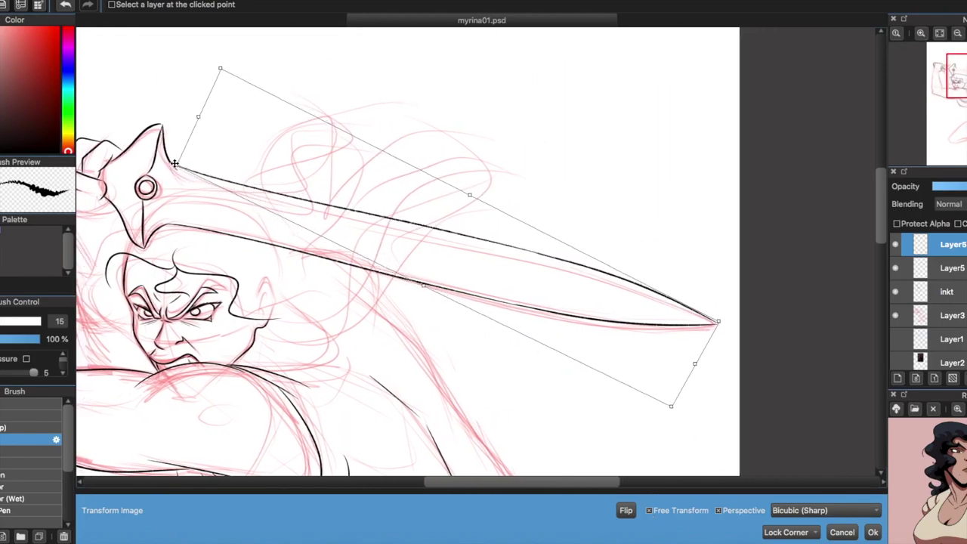
key(Return)
scroll(476, 287, up, 3)
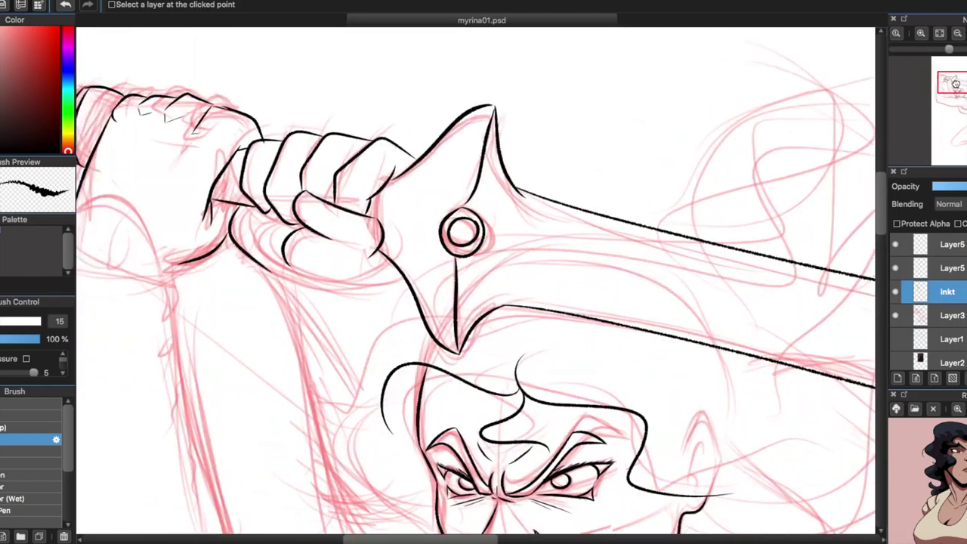
key(n)
scroll(475, 276, up, 3)
scroll(371, 168, down, 5)
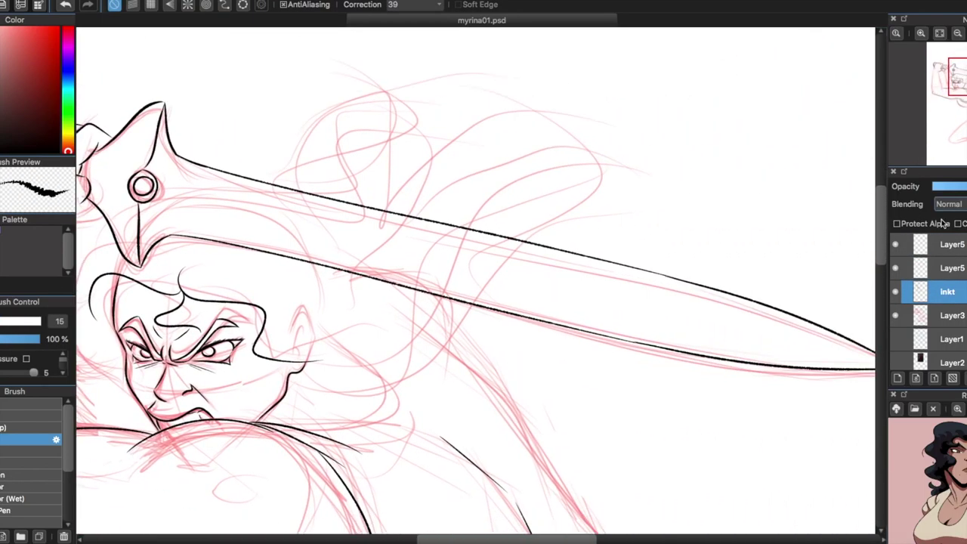
Merge the blade layers into the inkt layer and ink the forearm guard's rounded upper edge
scroll(953, 254, down, 2)
scroll(473, 182, up, 3)
mouse_move(489, 180)
mouse_down()
mouse_move(399, 319)
mouse_move(436, 484)
mouse_move(545, 520)
mouse_up()
drag(435, 207, 490, 117)
mouse_move(459, 89)
mouse_down()
mouse_move(278, 110)
mouse_move(363, 437)
mouse_up()
scroll(362, 437, down, 2)
mouse_move(345, 309)
mouse_down()
mouse_move(408, 454)
mouse_move(438, 489)
mouse_up()
Ink the two long side contours of the forearm guard between wrist and elbow
scroll(438, 490, up, 5)
mouse_move(512, 273)
mouse_down()
mouse_move(377, 323)
mouse_move(546, 337)
mouse_up()
key(ctrl+z)
scroll(408, 297, down, 3)
key(ctrl+z)
drag(477, 172, 538, 439)
drag(357, 132, 333, 438)
Ink the forearm guard's curved hem, with the elbow outline and a short arm crease below it
click(933, 96)
scroll(619, 423, up, 2)
mouse_move(155, 226)
mouse_down()
mouse_move(460, 198)
mouse_move(461, 340)
mouse_up()
drag(352, 248, 389, 321)
drag(159, 213, 185, 382)
Ink dashed stitching just inside the forearm guard's rounded top, inner side and hem
click(950, 91)
drag(950, 91, 943, 70)
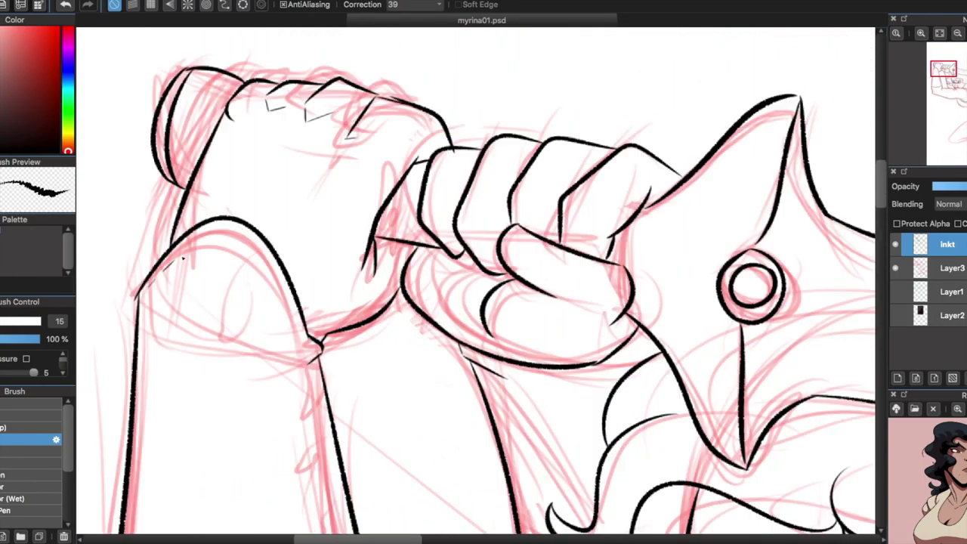
drag(454, 315, 659, 238)
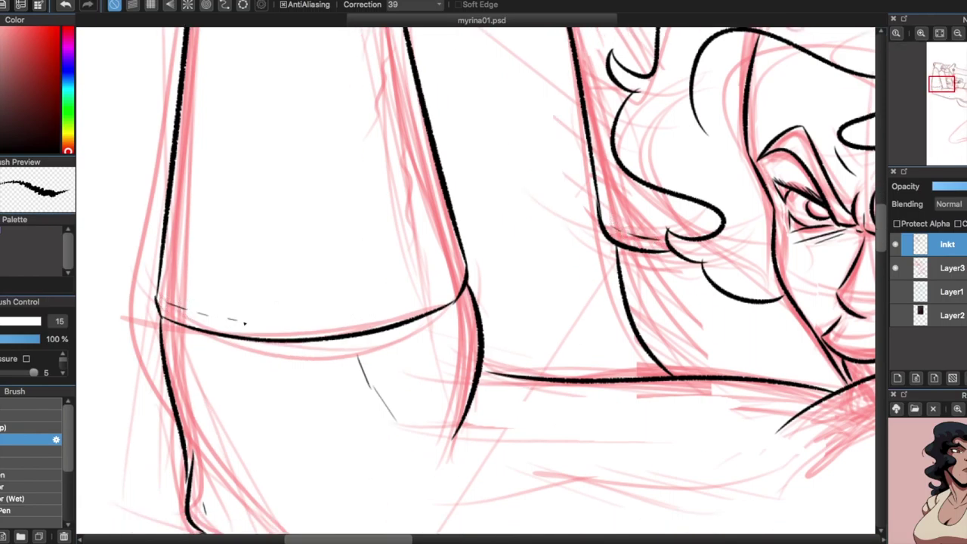
mouse_move(456, 281)
mouse_down()
mouse_move(423, 393)
mouse_move(453, 355)
mouse_move(438, 287)
mouse_up()
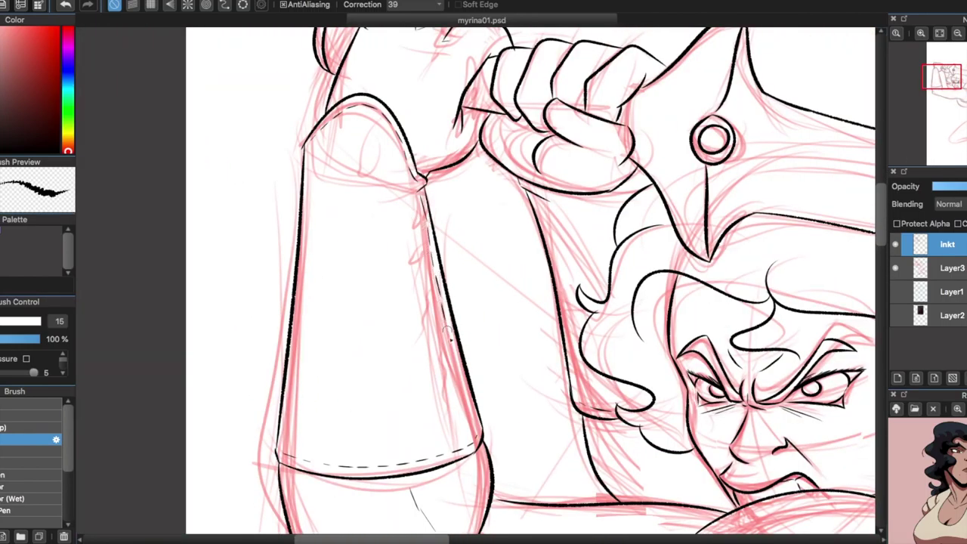
Ink the short lace loops along the inner edge of the forearm guard
click(943, 85)
drag(943, 85, 938, 74)
key(ctrl+shift+n)
drag(529, 379, 519, 406)
scroll(524, 386, down, 5)
drag(521, 198, 496, 243)
drag(546, 296, 529, 336)
key(e)
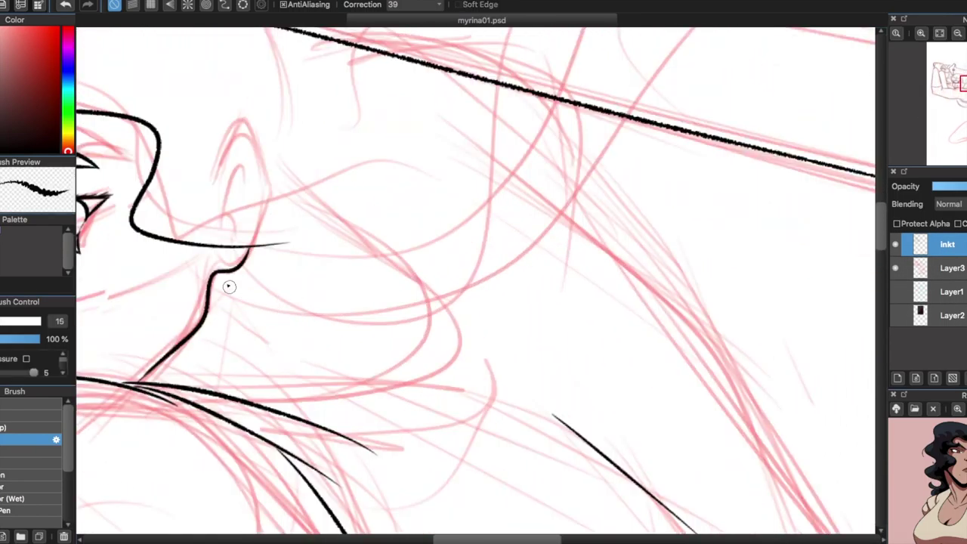
Ink the wavy lower hair strands from behind the jaw to the pointed tips under the blade
drag(225, 273, 476, 286)
drag(387, 269, 542, 278)
key(ctrl+z)
drag(385, 302, 723, 187)
drag(650, 163, 714, 181)
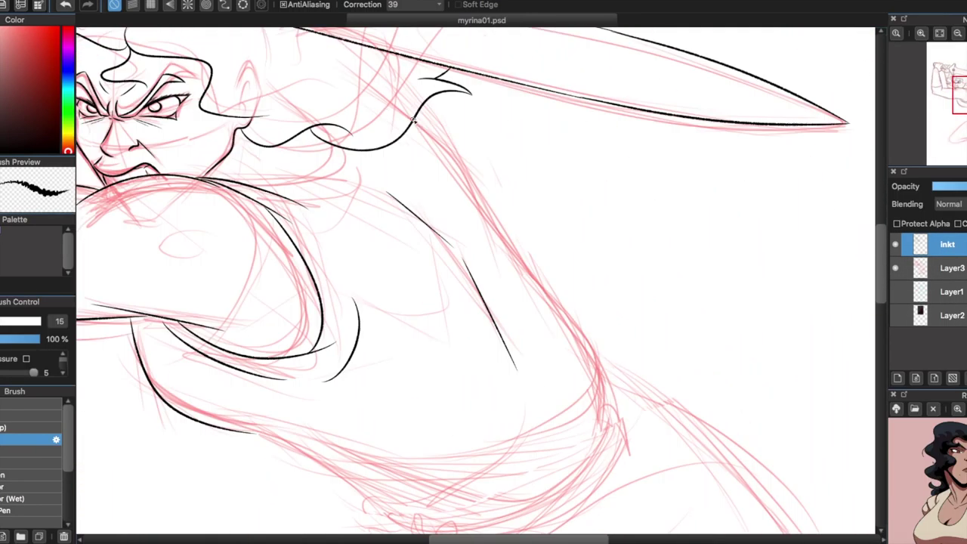
Ink the back contour down to the waist and the belly line with a fabric fold above it
drag(415, 117, 601, 411)
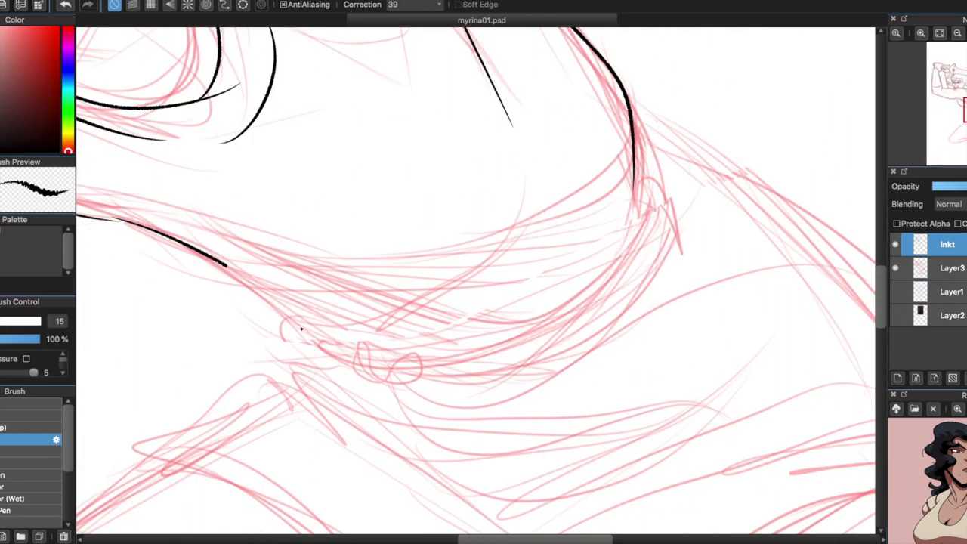
drag(227, 274, 443, 327)
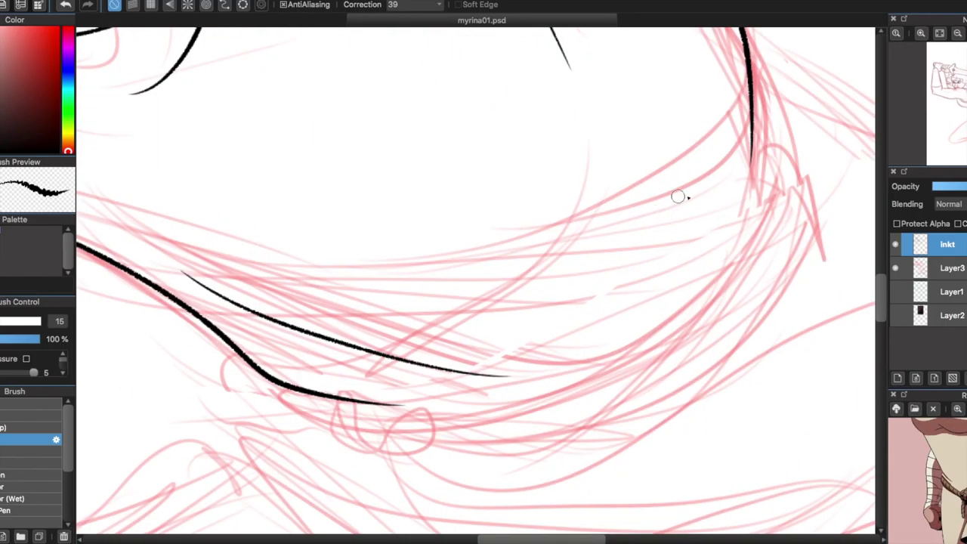
mouse_move(437, 442)
mouse_down()
mouse_move(770, 175)
mouse_move(555, 247)
mouse_up()
Ink the upper and lower curves of the waist belt and more shirt folds above it
mouse_move(752, 173)
mouse_down()
mouse_move(665, 318)
mouse_move(427, 399)
mouse_up()
key(ctrl+z)
drag(749, 203, 370, 412)
key(ctrl+z)
drag(754, 158, 370, 401)
drag(597, 227, 200, 321)
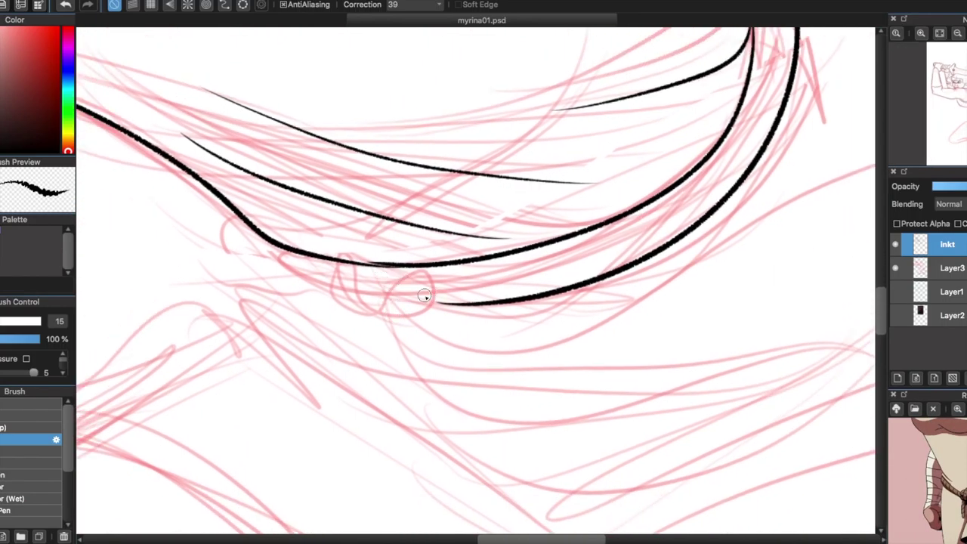
Ink the belt's small knot and the two parallel lines of its upper flying cord
drag(332, 321, 708, 198)
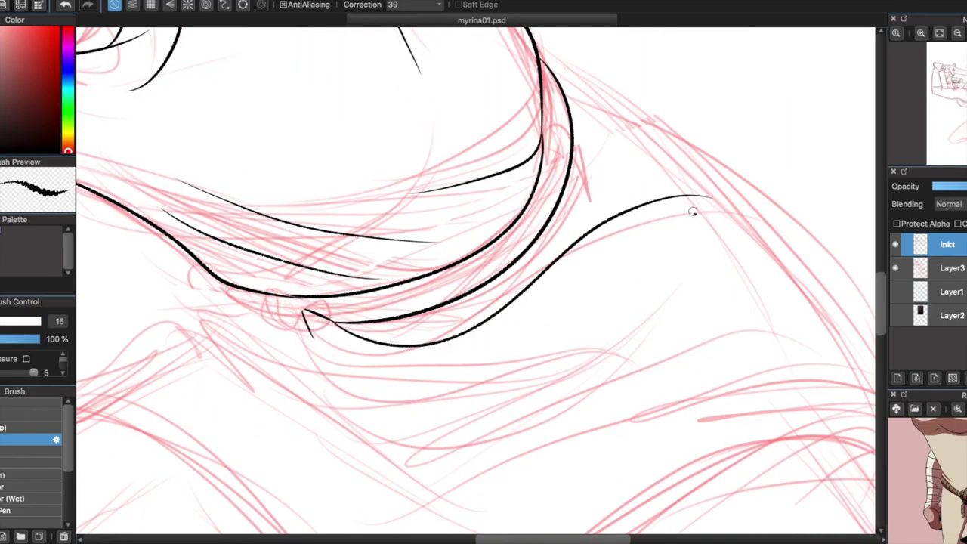
drag(310, 337, 743, 217)
scroll(576, 418, up, 5)
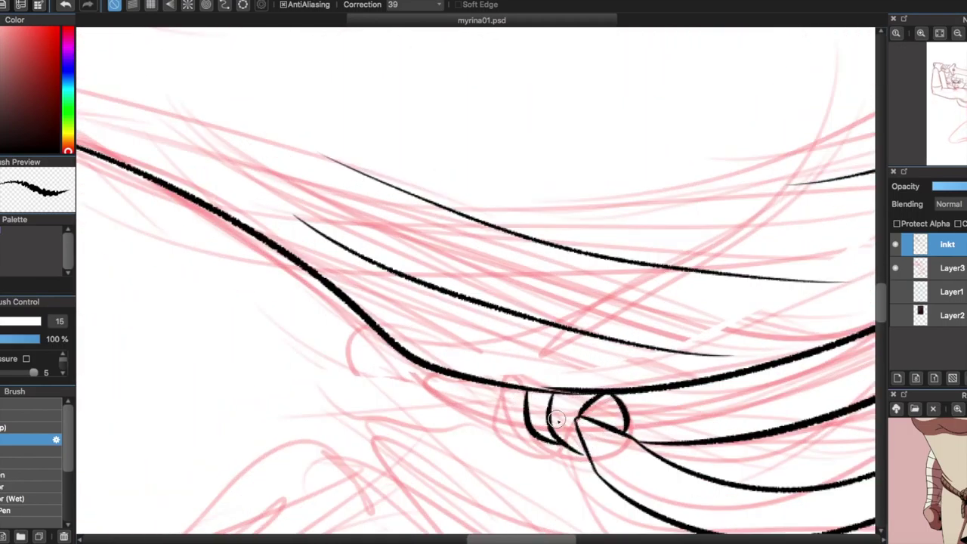
Ink the belt's lower hanging cord in two curved lines and close the cord ends
scroll(529, 408, down, 5)
drag(316, 256, 640, 339)
key(ctrl+z)
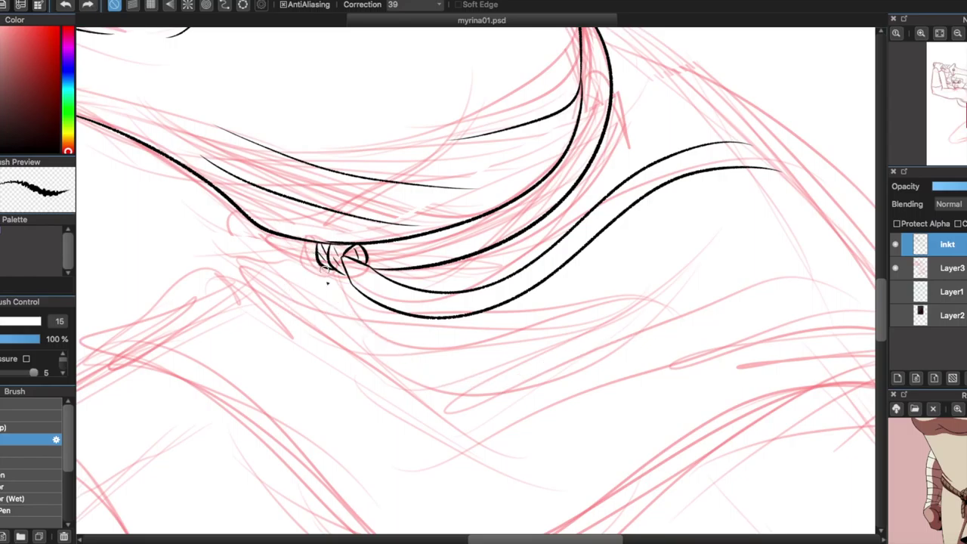
drag(321, 264, 651, 324)
drag(310, 254, 408, 375)
scroll(373, 264, up, 5)
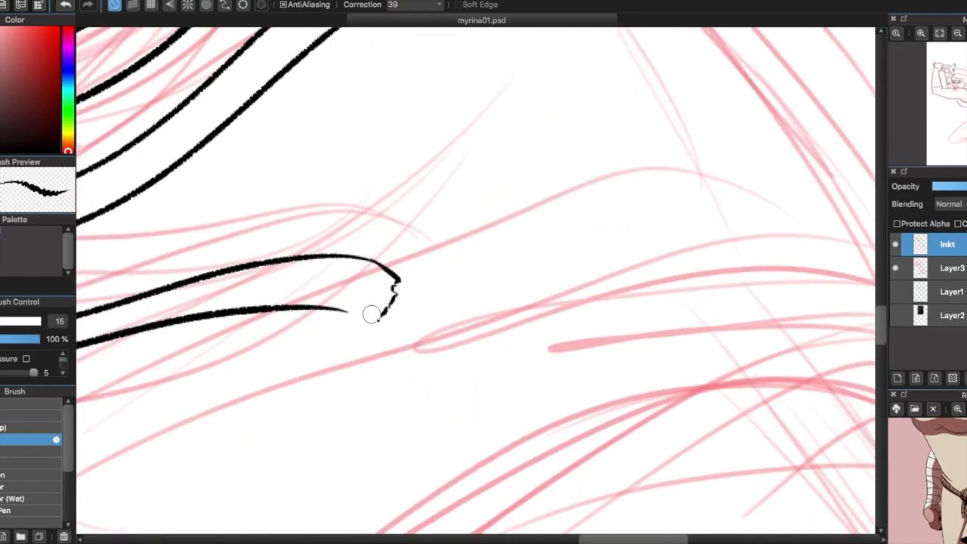
scroll(347, 319, down, 5)
key(ctrl+z)
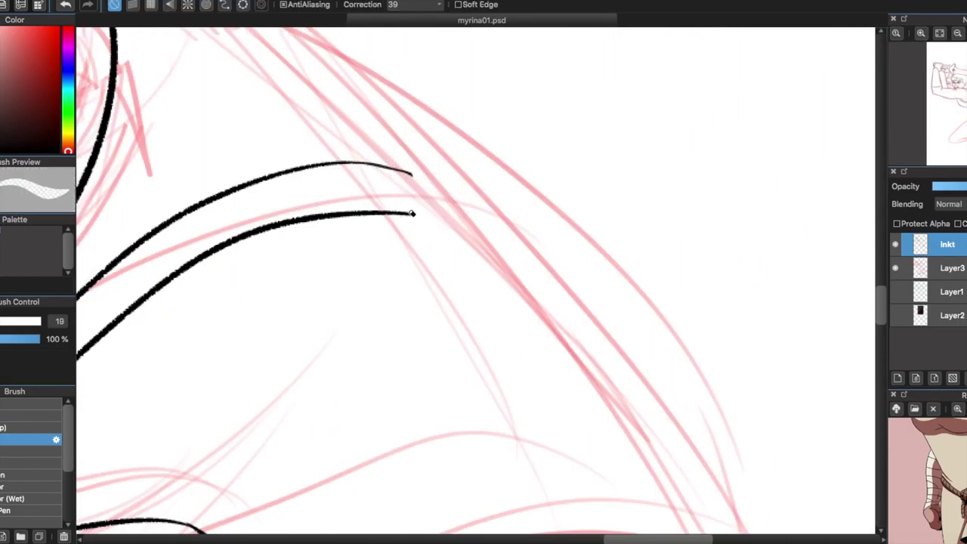
scroll(376, 296, down, 3)
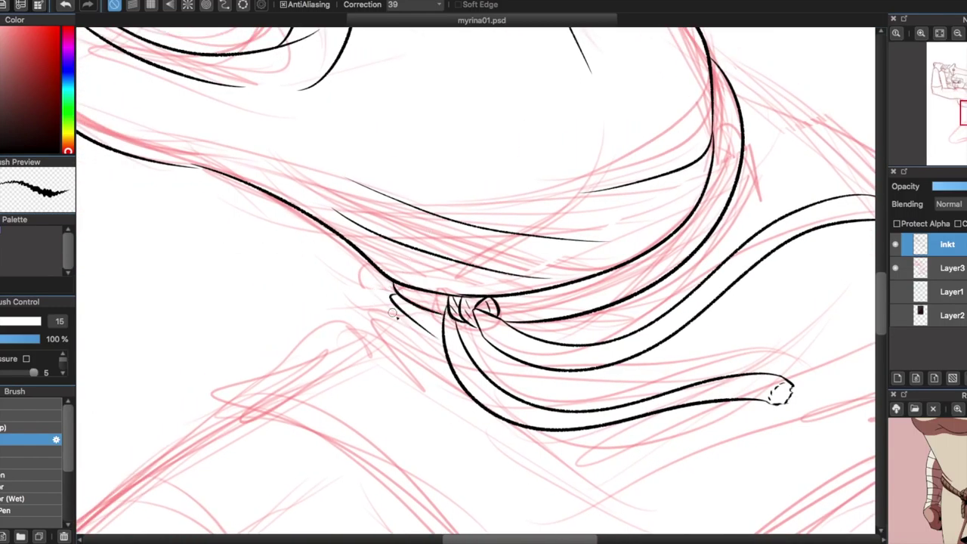
Ink the skirt's side contours and its sweeping hem around the hips
scroll(352, 333, down, 5)
drag(97, 183, 419, 453)
scroll(419, 453, right, 5)
mouse_move(196, 533)
mouse_down()
mouse_move(563, 300)
mouse_move(596, 367)
mouse_up()
key(ctrl+z)
scroll(596, 367, up, 3)
drag(408, 110, 626, 339)
Ink the back leg's contour below the skirt hem and the muscle creases on the raised arm
scroll(626, 339, down, 5)
scroll(625, 131, down, 5)
mouse_move(346, 162)
mouse_down()
mouse_move(761, 144)
mouse_move(468, 293)
mouse_up()
scroll(715, 248, up, 3)
scroll(427, 310, down, 5)
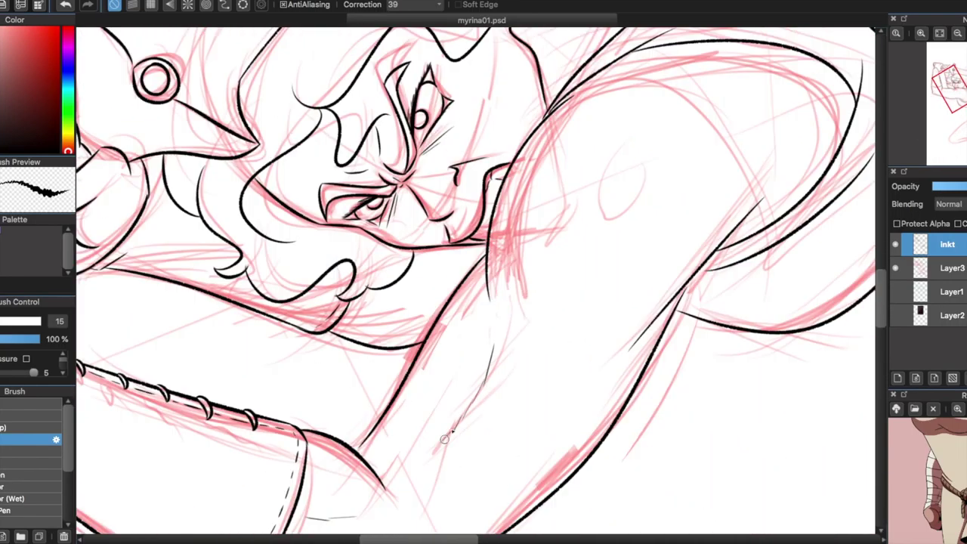
scroll(445, 438, up, 10)
Add a new layer and ink the first pointed hair lock rising above the blade
key(ctrl+shift+n)
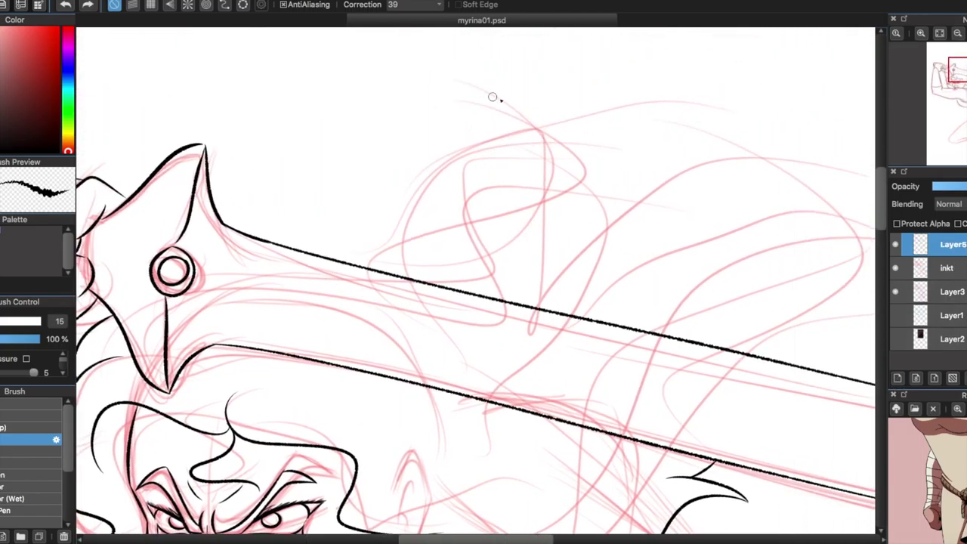
key(ctrl+z)
mouse_move(484, 83)
mouse_down()
mouse_move(257, 268)
mouse_move(313, 255)
mouse_up()
key(ctrl+z)
drag(506, 151, 442, 78)
scroll(375, 101, right, 5)
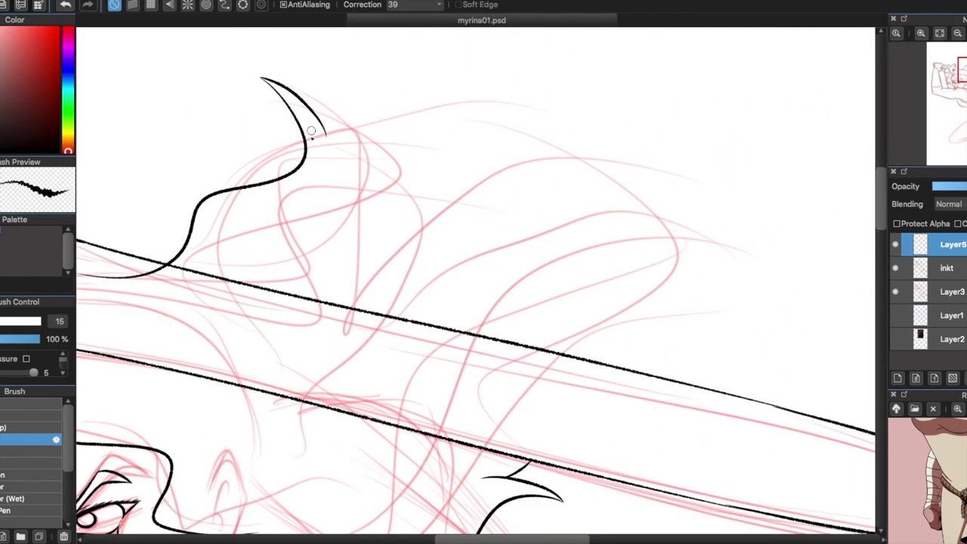
Ink the remaining pointed hair locks streaming behind the sword and merge the hair layer into inkt
drag(514, 99, 412, 162)
scroll(434, 190, down, 3)
drag(420, 264, 325, 378)
key(ctrl+z)
key(ctrl+z)
mouse_move(354, 279)
mouse_down()
mouse_move(336, 437)
mouse_move(390, 444)
mouse_up()
drag(614, 378, 574, 499)
Ink the upper and lower contours of the bent front thigh
scroll(433, 280, down, 3)
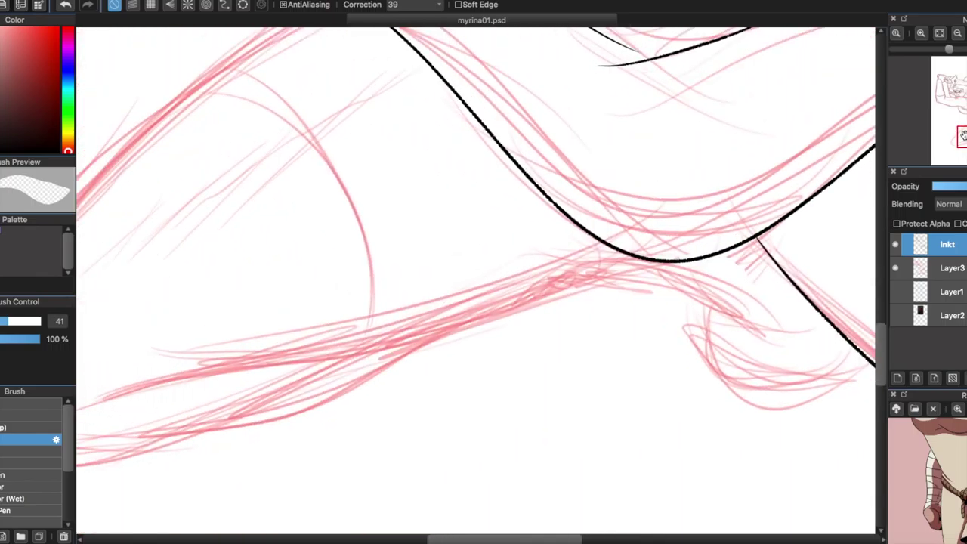
drag(155, 367, 551, 270)
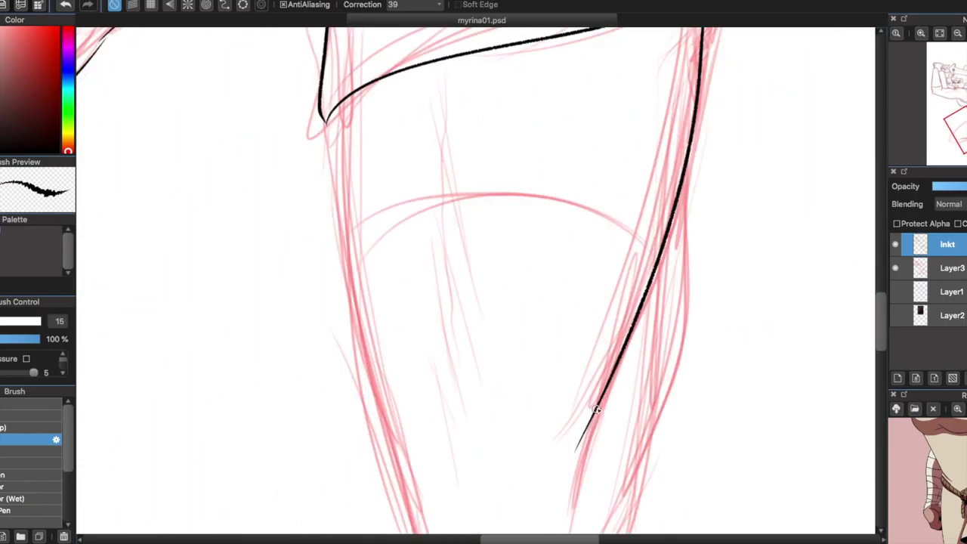
drag(385, 159, 435, 415)
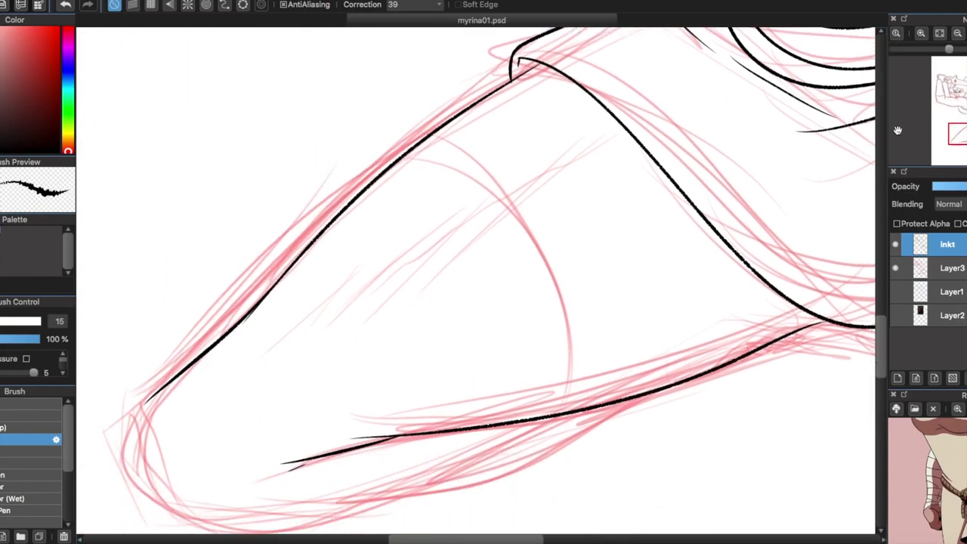
Ink the curved band edge and light hatching on the front thigh, and the rounded knee and calf contour
drag(421, 142, 556, 411)
key(ctrl+z)
drag(490, 208, 355, 296)
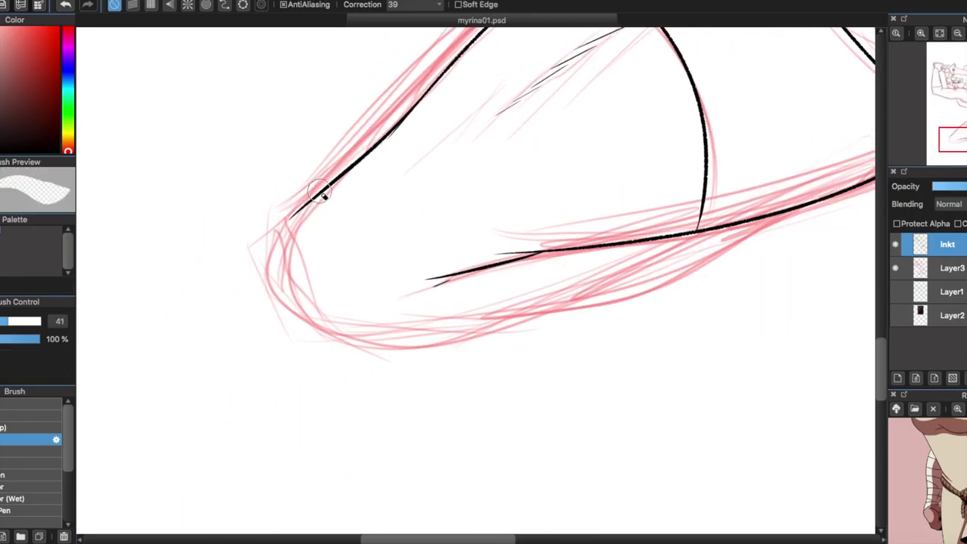
drag(323, 189, 281, 250)
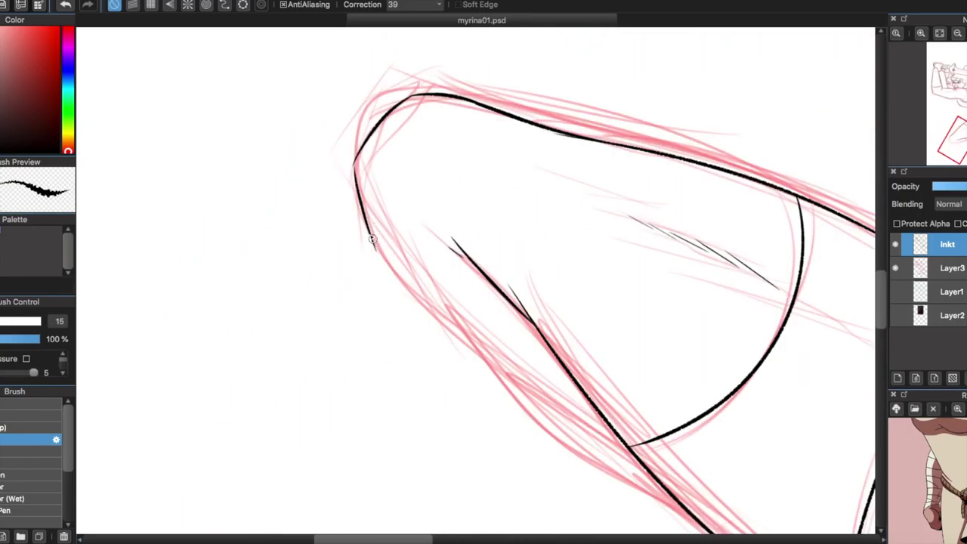
drag(529, 325, 597, 414)
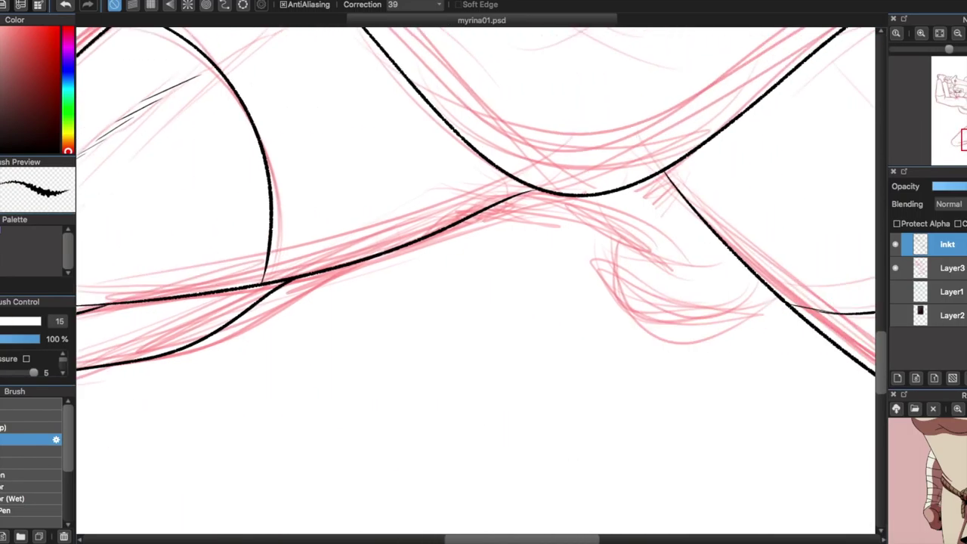
Ink the rear foot beneath the skirt with its heel curve and the wraps around the ankle
mouse_move(478, 191)
mouse_down()
mouse_move(668, 275)
mouse_move(786, 274)
mouse_up()
mouse_move(635, 256)
mouse_down()
mouse_move(621, 295)
mouse_move(616, 333)
mouse_up()
mouse_move(619, 333)
mouse_down()
mouse_move(823, 332)
mouse_move(842, 321)
mouse_up()
key(ctrl+z)
drag(736, 387, 831, 313)
mouse_move(597, 234)
mouse_down()
mouse_move(646, 257)
mouse_move(740, 213)
mouse_move(665, 223)
mouse_up()
key(ctrl+z)
key(ctrl+z)
drag(744, 211, 604, 231)
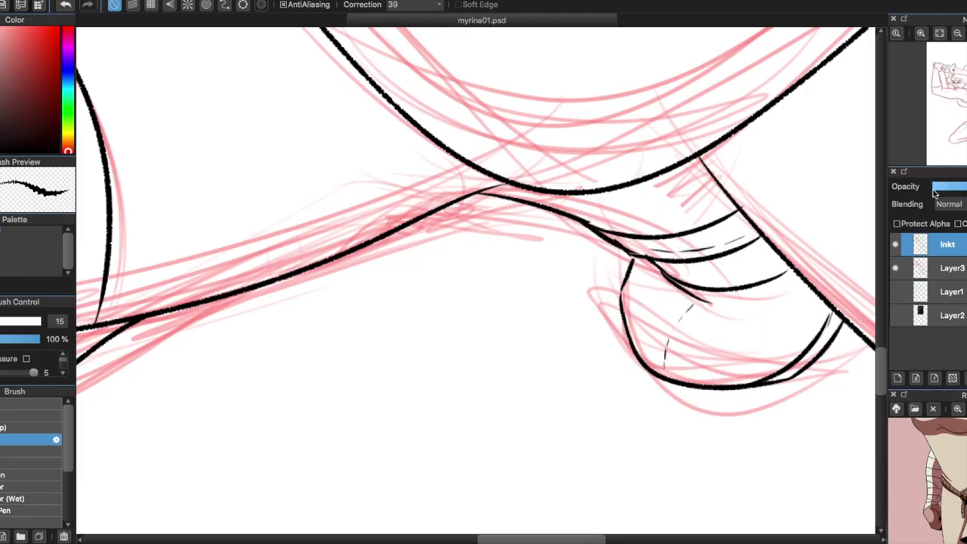
Hide the Layer3 sketch and fill a new bottom layer with pale pink as the background
key(super+minus)
key(super+minus)
key(super+minus)
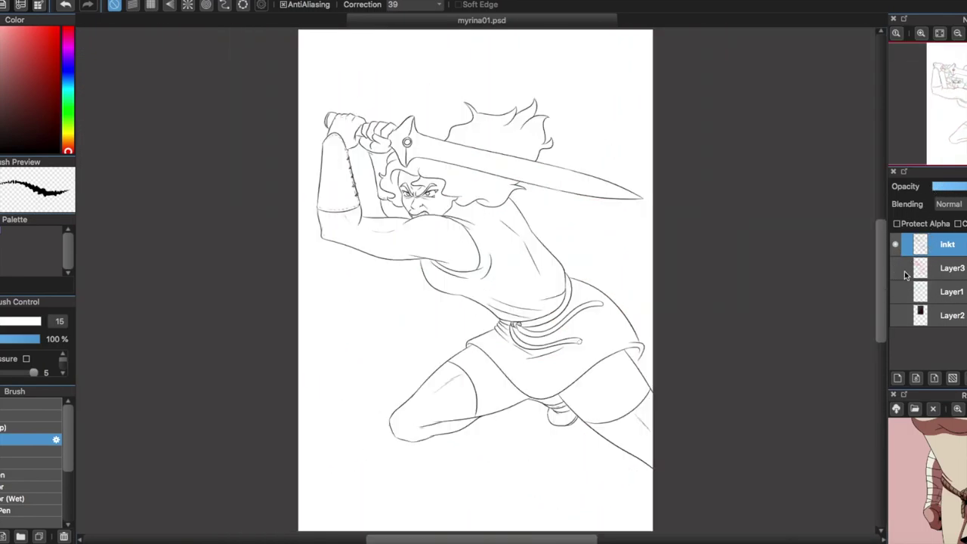
click(897, 378)
click(26, 83)
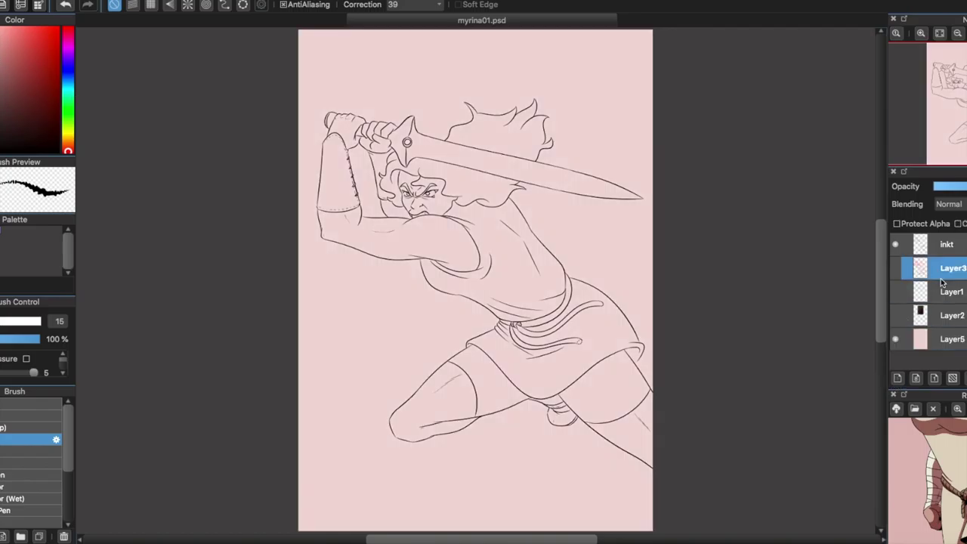
Add a white-filled layer named wit beneath the inkt layer and make inkt active again
double_click(944, 267)
text(wit)
key(Return)
click(947, 244)
key(super+plus)
key(super+plus)
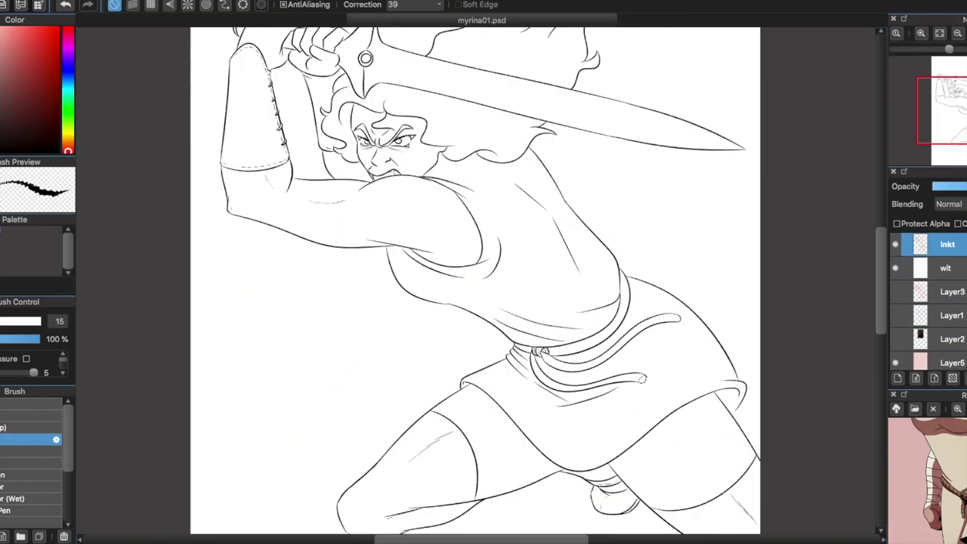
Select the areas outside the figure and delete them from the wit layer, leaving only the figure white
click(491, 126)
key(super+minus)
key(super+minus)
click(897, 378)
key(Delete)
key(ctrl+d)
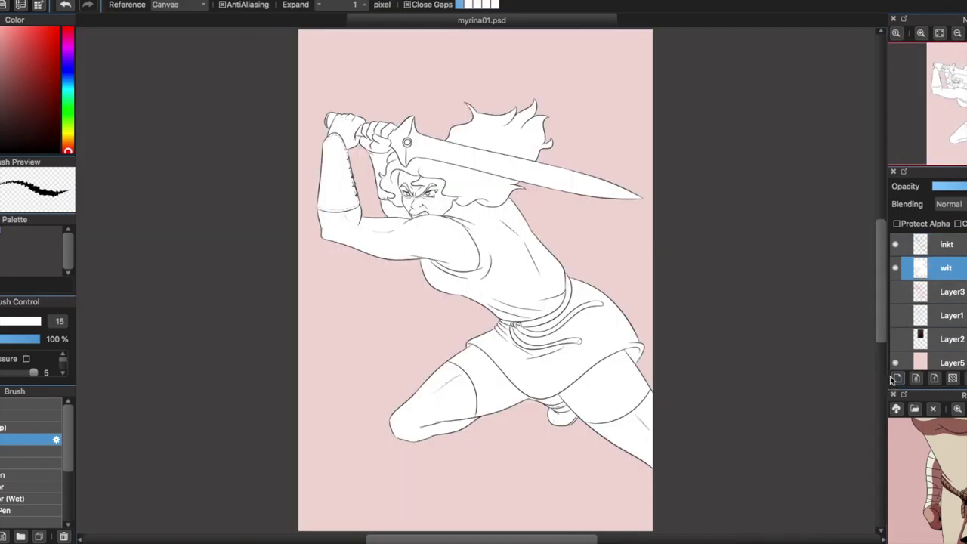
Give the new layer between inkt and wit a name beginning with zwart-
double_click(950, 268)
text(zwart-)
key(Return)
key(l)
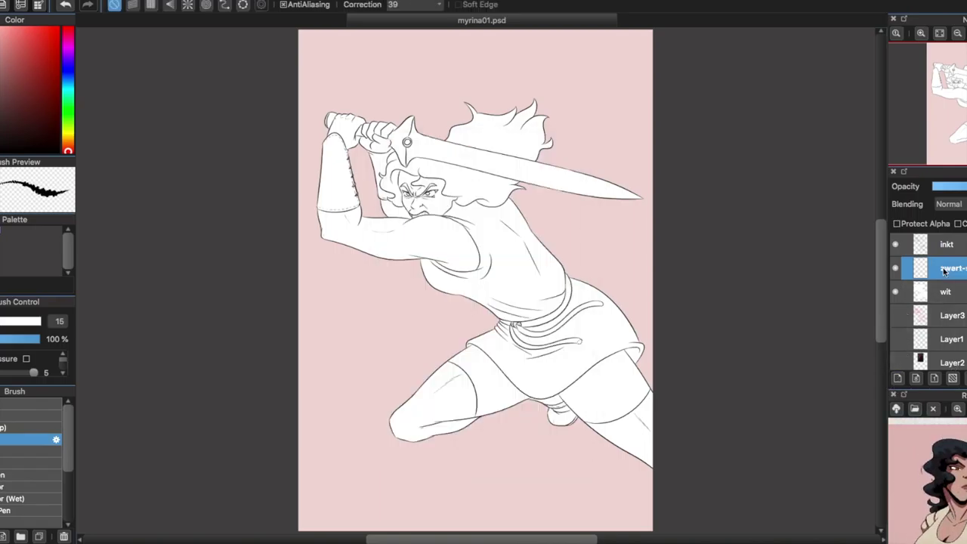
Show the Layer3 sketch instead of wit, ink the hair lock curving below the jaw on inkt, and restore the layer visibility
key(super+plus)
key(super+plus)
key(super+plus)
key(super+plus)
click(895, 292)
click(895, 315)
click(947, 244)
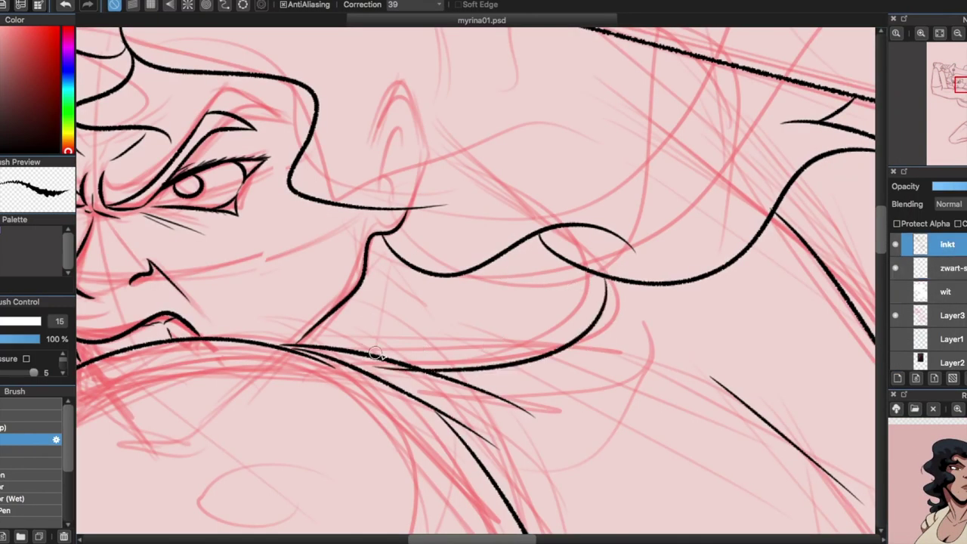
key(super+z)
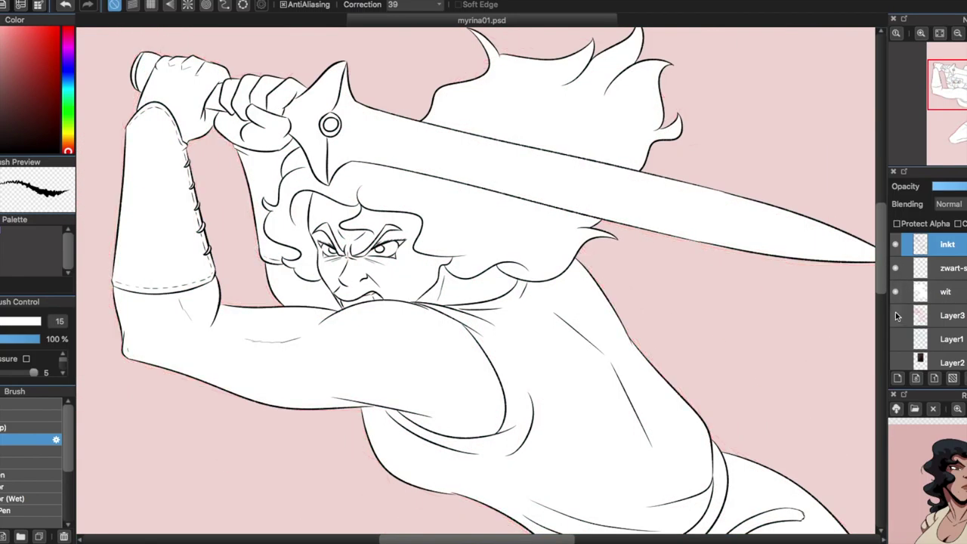
On the zwart layer, paint solid black on the sword grip between the two hands
click(951, 268)
key(super+plus)
key(super+plus)
key(super+plus)
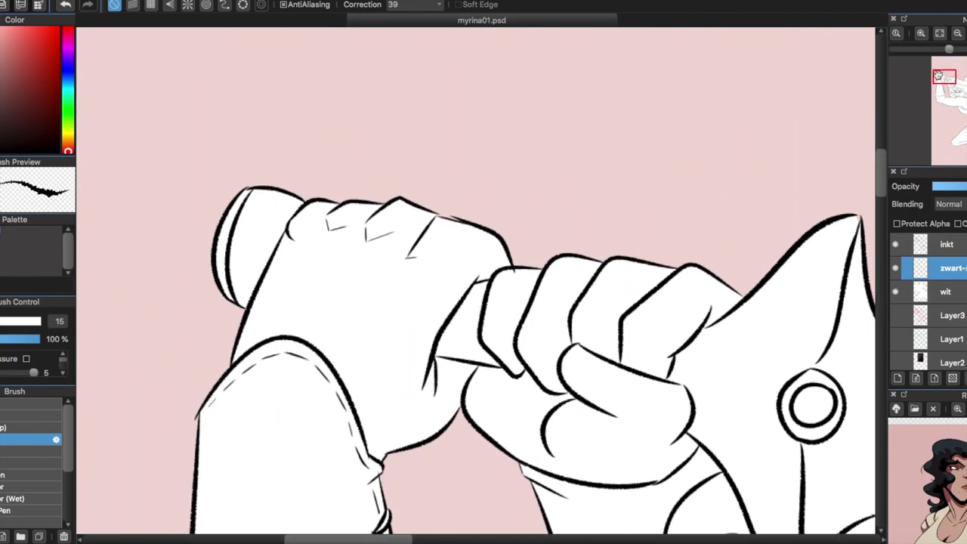
drag(400, 404, 483, 436)
scroll(484, 437, down, 3)
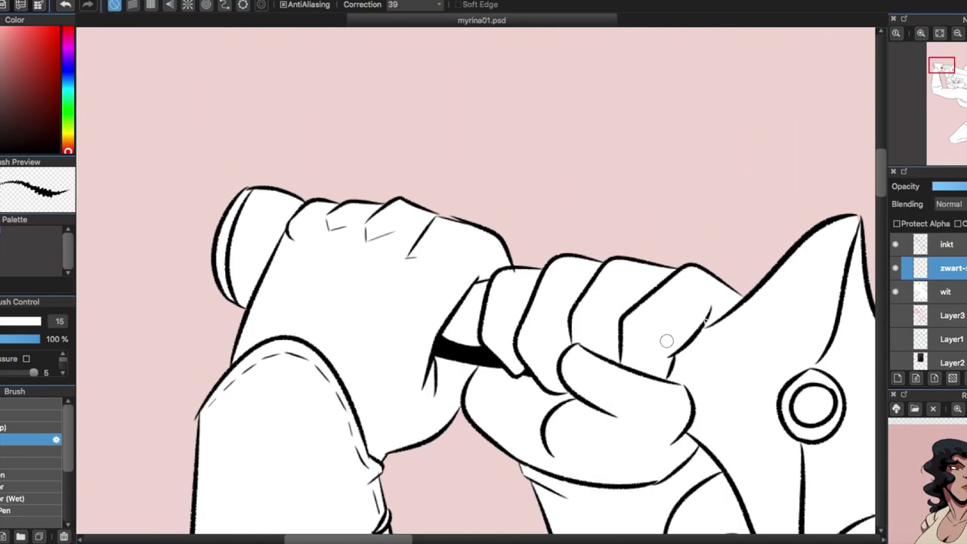
Fill the shadow beside the gripping fingers with black and blacken the gap at the forearm guard's inner corner
scroll(479, 199, up, 5)
key(g)
click(511, 168)
key(b)
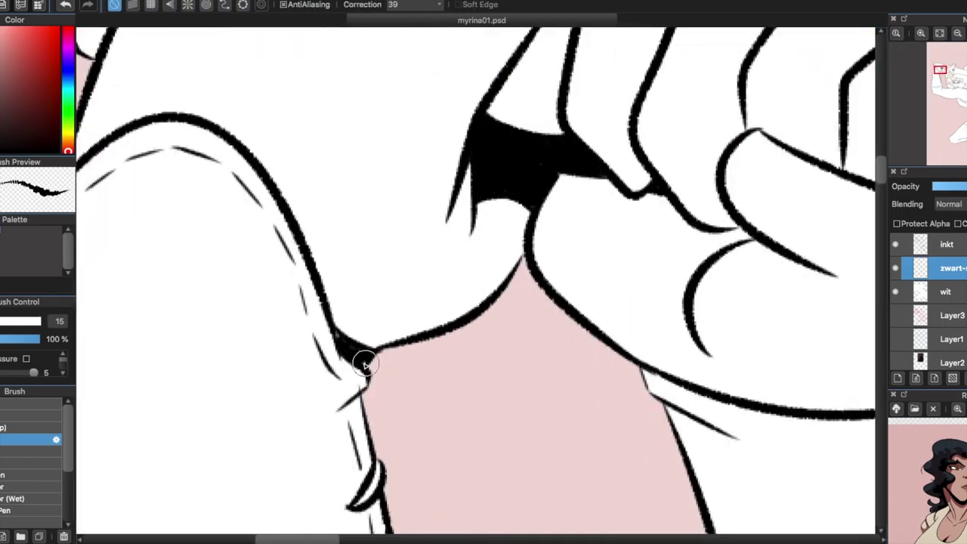
mouse_move(243, 143)
mouse_down()
mouse_move(263, 167)
mouse_move(339, 335)
mouse_up()
scroll(338, 336, right, 10)
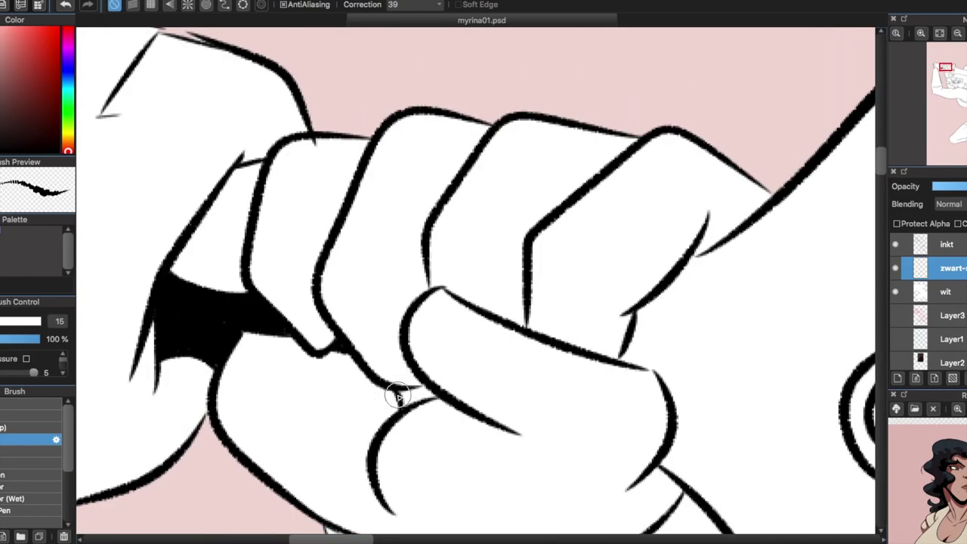
Blacken the gaps between the gripping fingers and fill the shadow beneath the fist beside the sword guard
drag(529, 248, 525, 309)
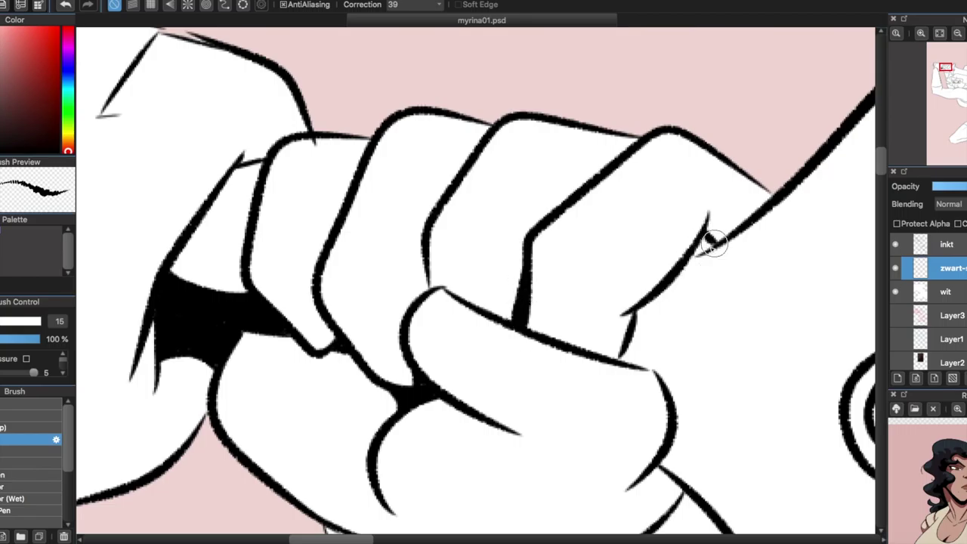
drag(638, 302, 626, 352)
scroll(624, 355, down, 3)
scroll(624, 356, right, 5)
key(g)
key(b)
mouse_move(451, 308)
mouse_down()
mouse_move(435, 335)
mouse_move(449, 310)
mouse_up()
Complete the arm contour beside the sword guard on inkt and clear the white from the small gap there
click(892, 252)
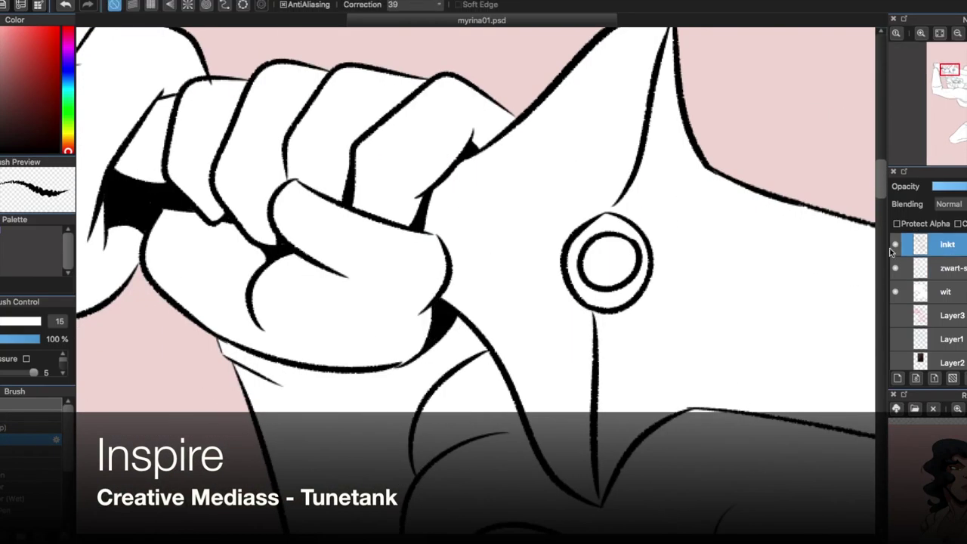
key(g)
click(453, 334)
key(ctrl+z)
key(b)
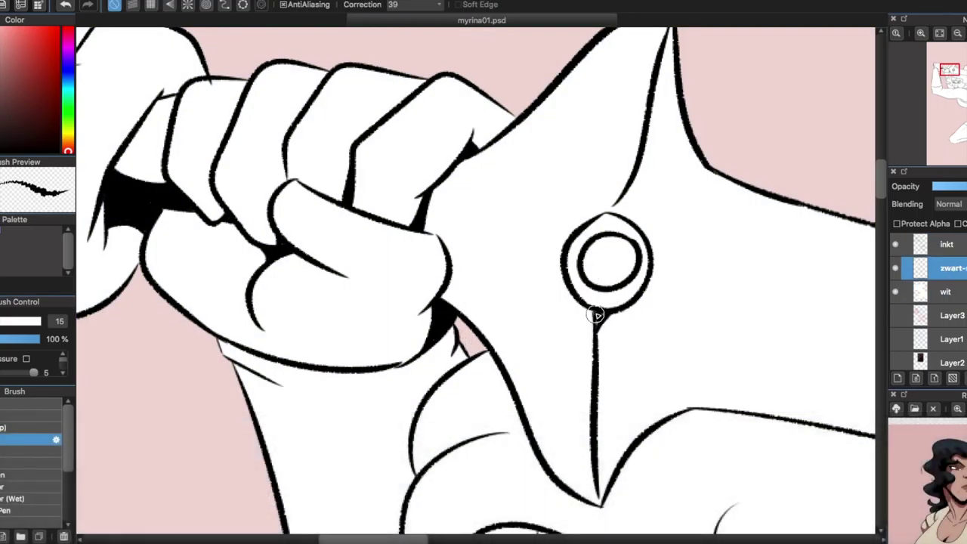
On the zwart layer, fill the guard's round inset with black and hatch the guard's edge and the blade's base
drag(606, 256, 602, 271)
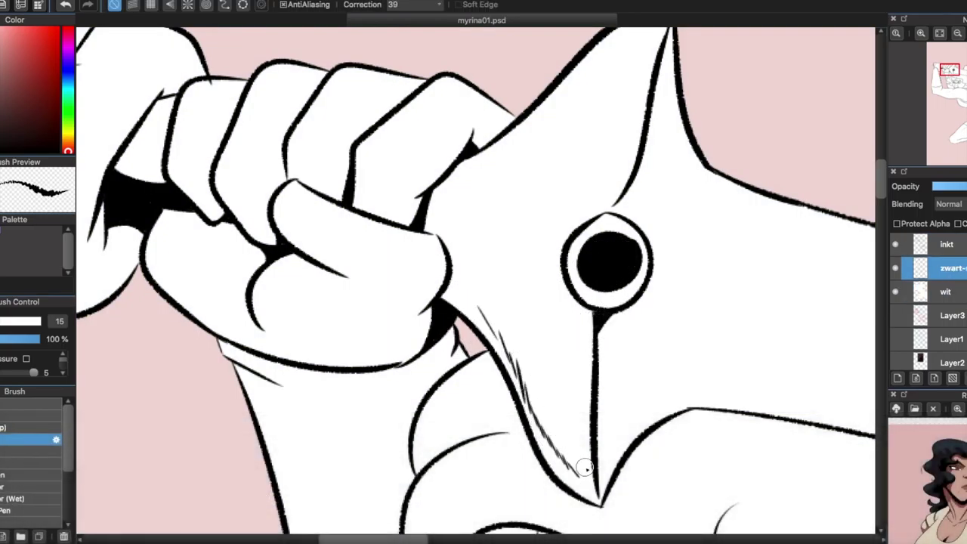
scroll(587, 468, down, 3)
scroll(483, 280, up, 3)
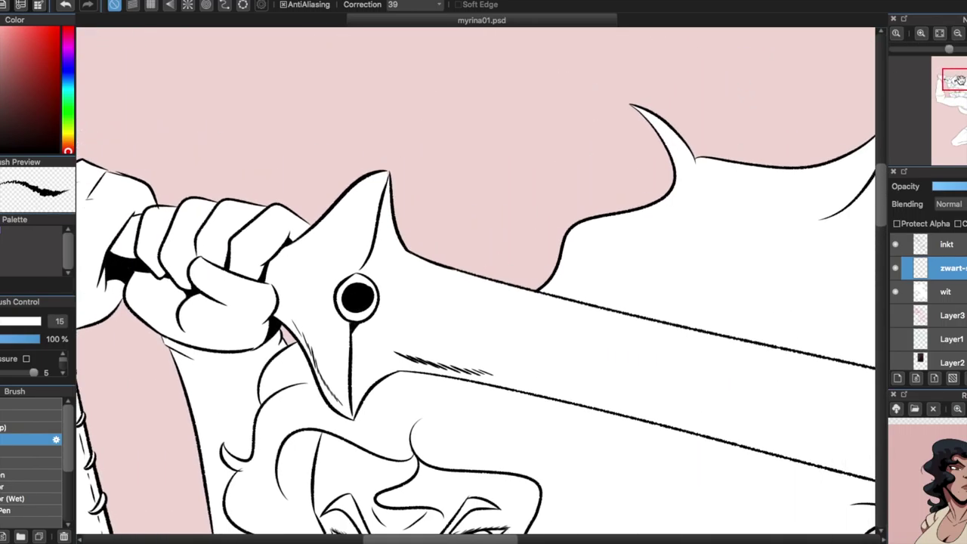
Paint solid black shadows into the corners of both eyes and along the lashes
mouse_move(514, 143)
mouse_down()
mouse_move(492, 189)
mouse_move(487, 181)
mouse_up()
key(g)
key(b)
drag(588, 243, 594, 211)
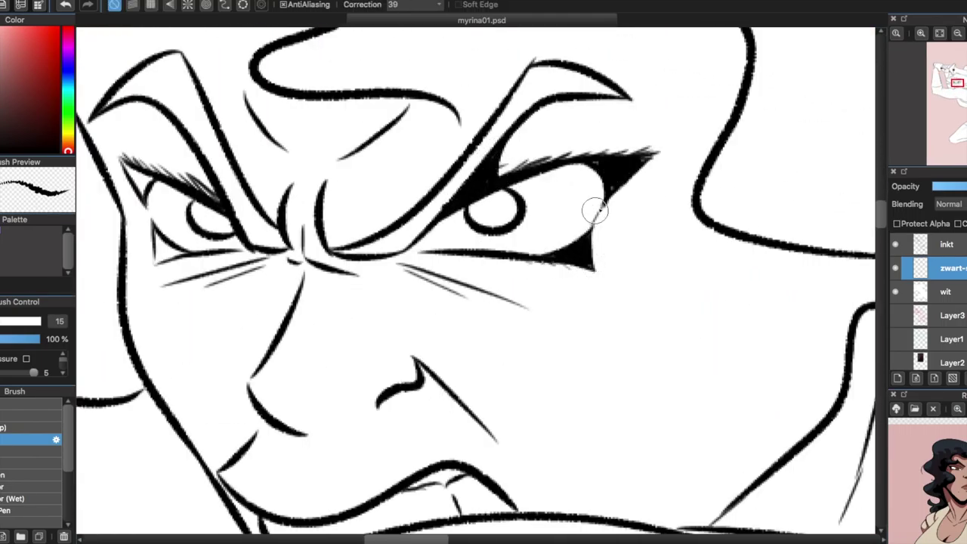
drag(139, 180, 151, 227)
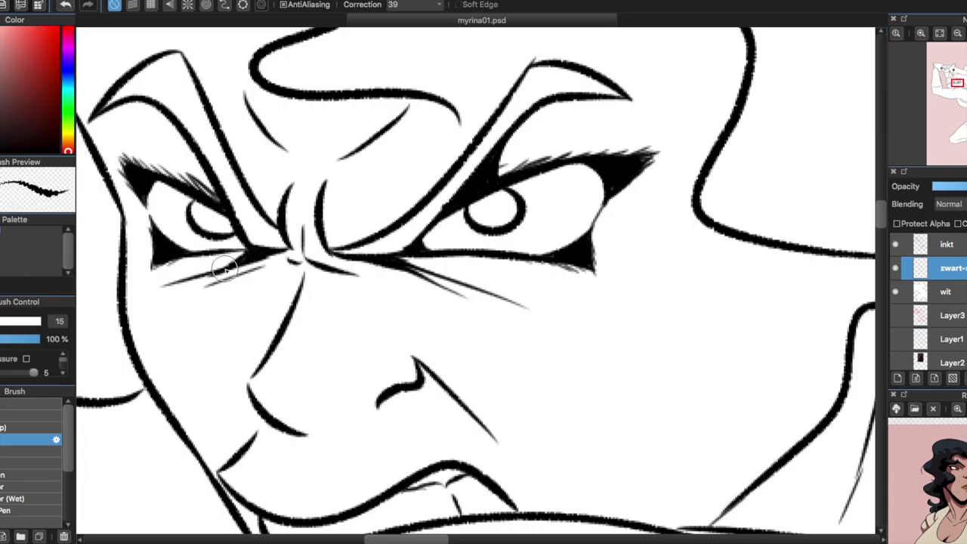
Fill the neck shadow behind the jaw with solid black, plus the sliver beside the chin
scroll(412, 254, down, 5)
scroll(238, 332, up, 5)
scroll(240, 336, down, 3)
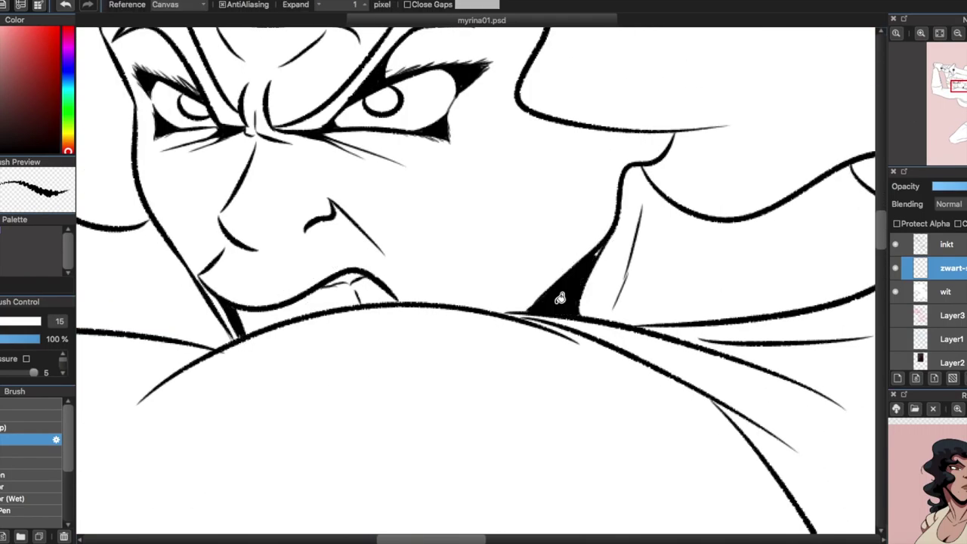
scroll(722, 219, down, 2)
Add black shadows along the large curved chest contour and thicken the fold line running beneath it
scroll(721, 219, up, 6)
mouse_move(722, 219)
mouse_down()
mouse_move(551, 381)
mouse_move(684, 348)
mouse_move(708, 319)
mouse_move(616, 376)
mouse_up()
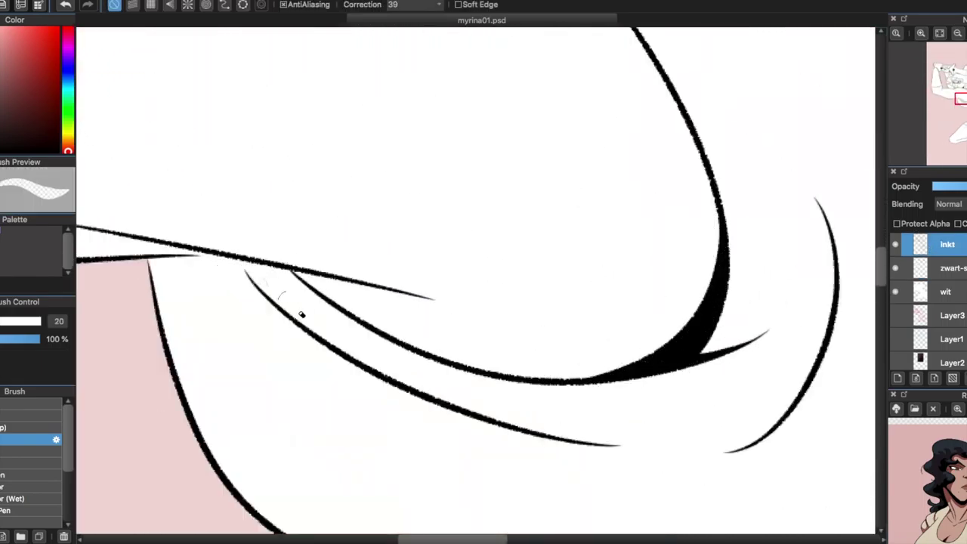
drag(356, 276, 298, 272)
drag(302, 325, 448, 402)
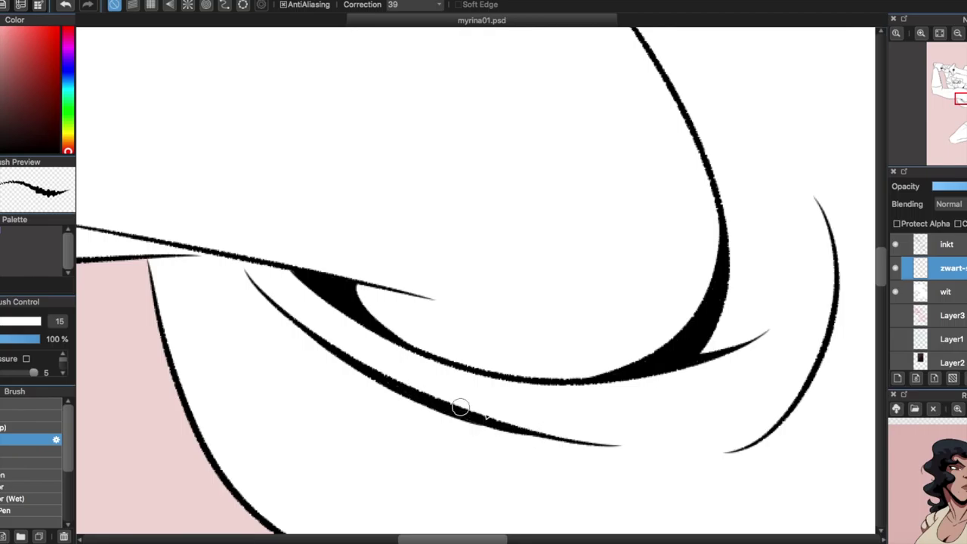
Add a black wedge on the torso's side contour and blacken the corners beneath the stitched forearm guard
scroll(460, 408, down, 3)
scroll(476, 189, up, 4)
drag(480, 250, 474, 79)
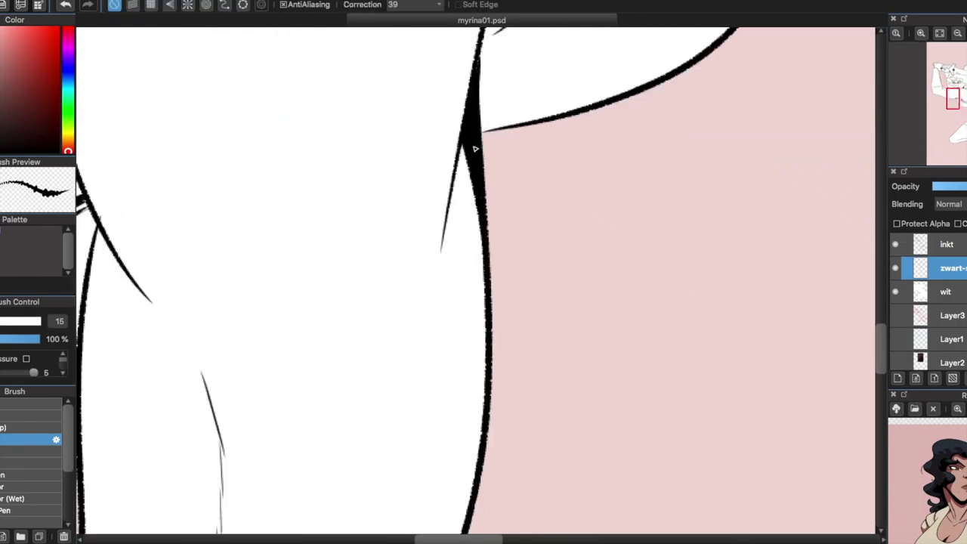
drag(447, 173, 685, 218)
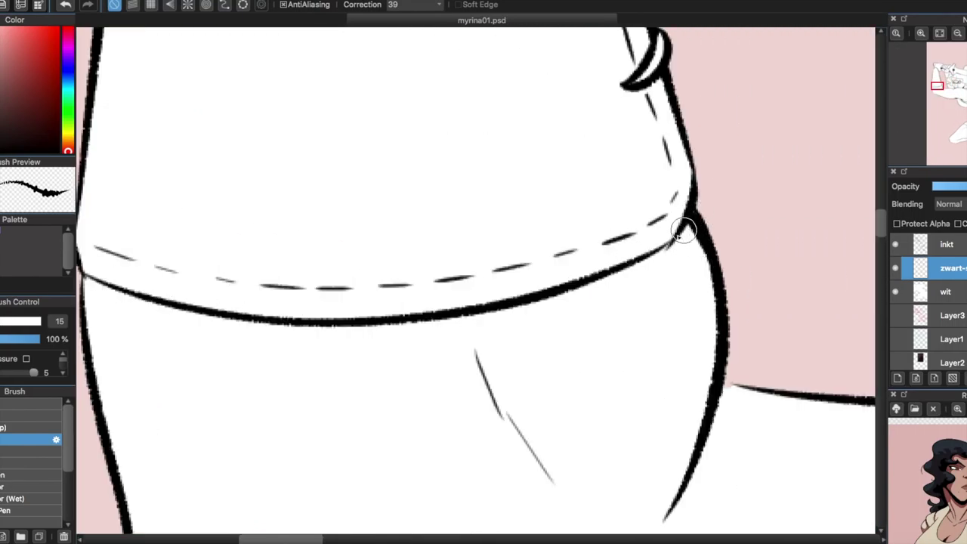
scroll(218, 280, down, 1)
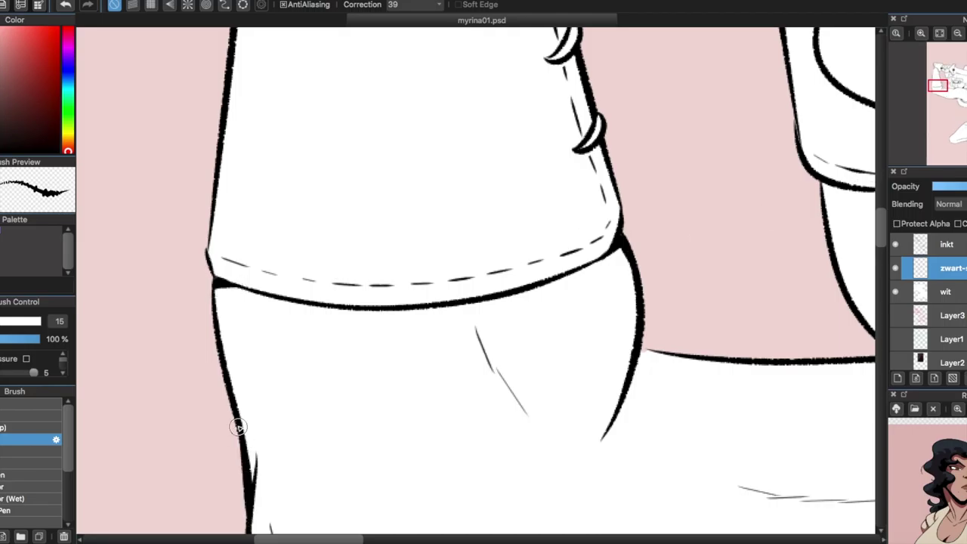
Fill the curly hair beside the face, on the side nearer the gripping hands, with solid black
click(950, 89)
click(954, 92)
click(953, 80)
click(301, 270)
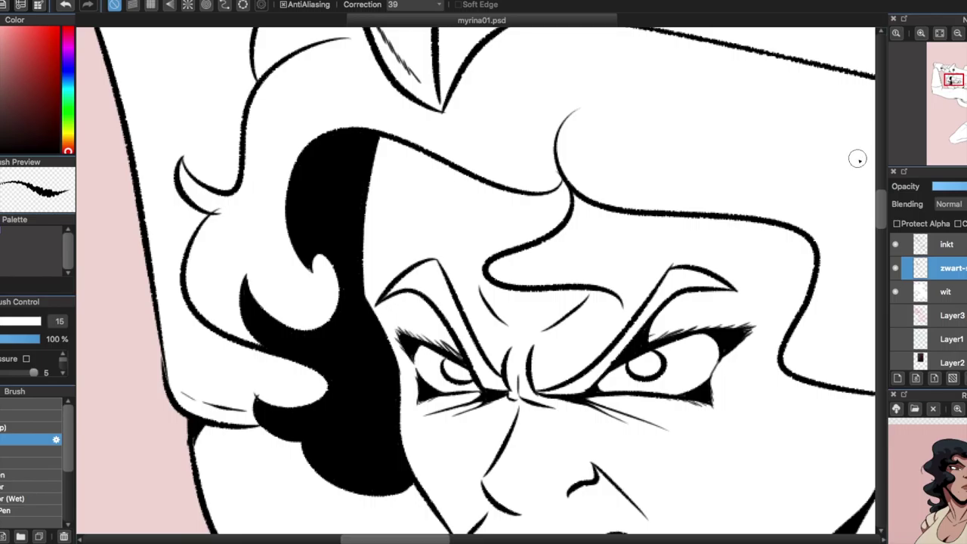
Outline the curled hair locks behind the face and over the shoulder, and fill them with solid black
click(956, 86)
mouse_move(231, 256)
mouse_down()
mouse_move(250, 299)
mouse_move(478, 330)
mouse_move(519, 426)
mouse_move(608, 445)
mouse_up()
click(958, 83)
drag(483, 355, 446, 291)
key(super+z)
drag(385, 226, 450, 232)
drag(393, 272, 567, 195)
key(super+z)
drag(721, 255, 495, 273)
mouse_move(393, 260)
mouse_down()
mouse_move(468, 249)
mouse_move(531, 202)
mouse_up()
click(458, 235)
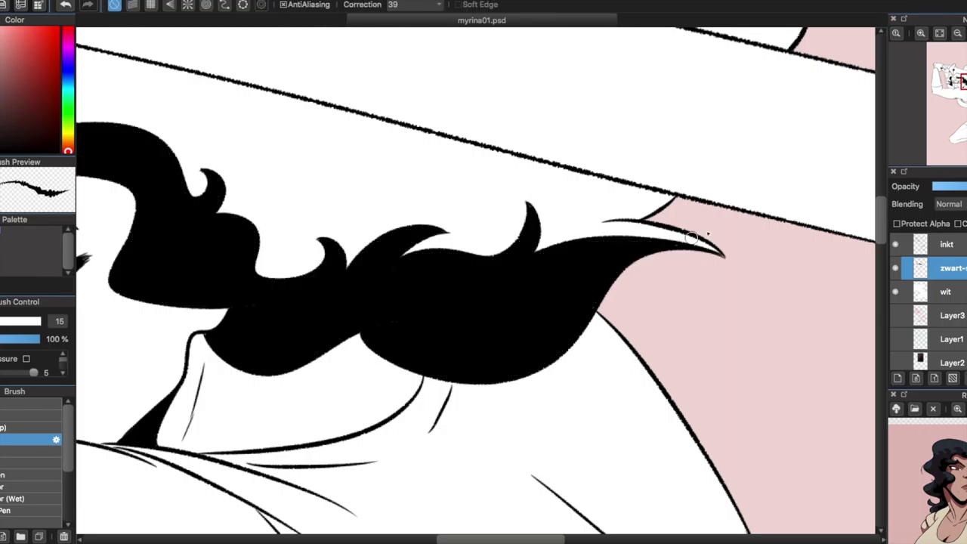
Fill the wavy hair band along the forehead with solid black, keeping small upturned curls on its upper edge
scroll(521, 215, left, 5)
key(g)
click(257, 204)
key(b)
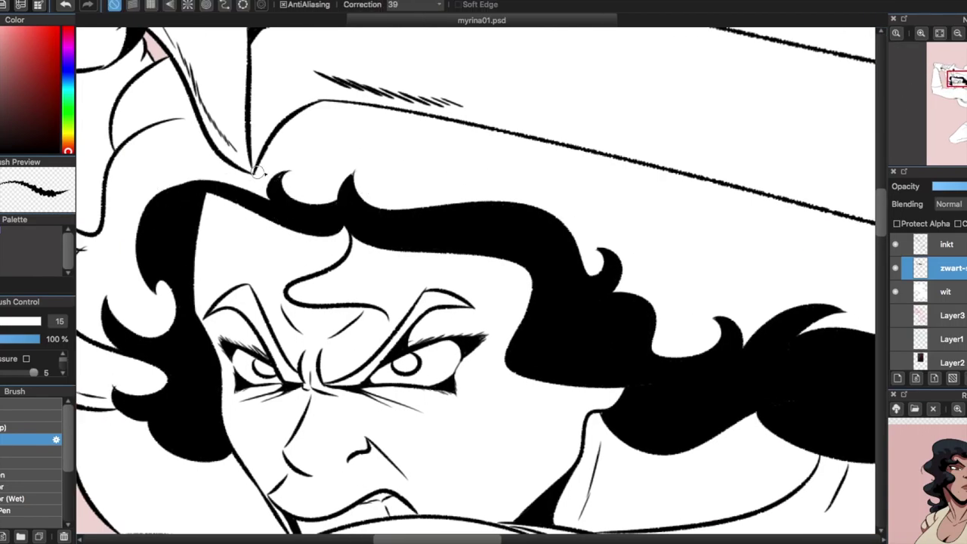
Outline the flowing hair above the sword blade and fill its outer part with black
click(954, 98)
drag(618, 398, 748, 316)
drag(729, 168, 638, 381)
scroll(573, 300, down, 5)
scroll(574, 300, left, 3)
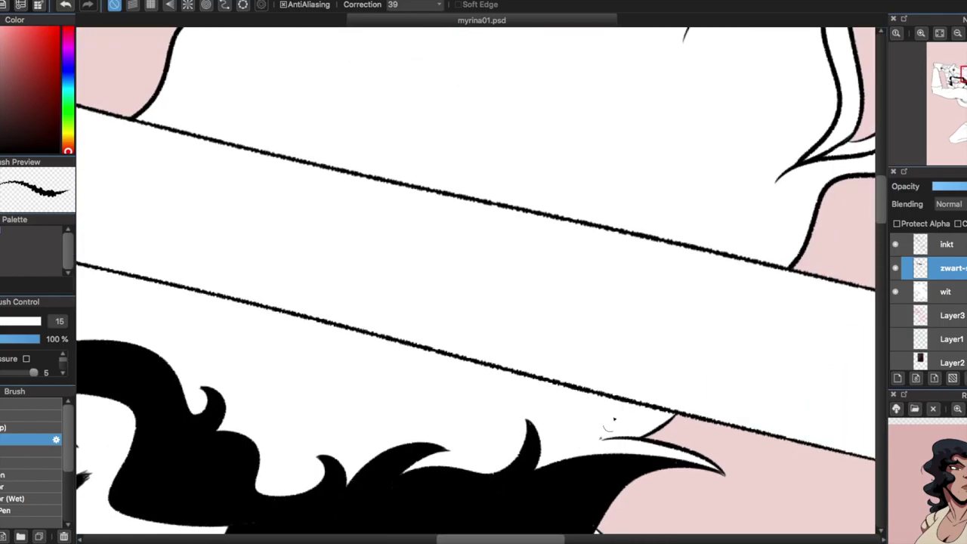
drag(610, 225, 641, 151)
scroll(650, 158, up, 3)
mouse_move(631, 286)
mouse_down()
mouse_move(639, 140)
mouse_move(644, 250)
mouse_up()
key(g)
Extend the solid black hair over the shoulder up to the blade's lower edge, with a curved inner boundary
scroll(671, 241, down, 5)
scroll(527, 388, up, 6)
key(l)
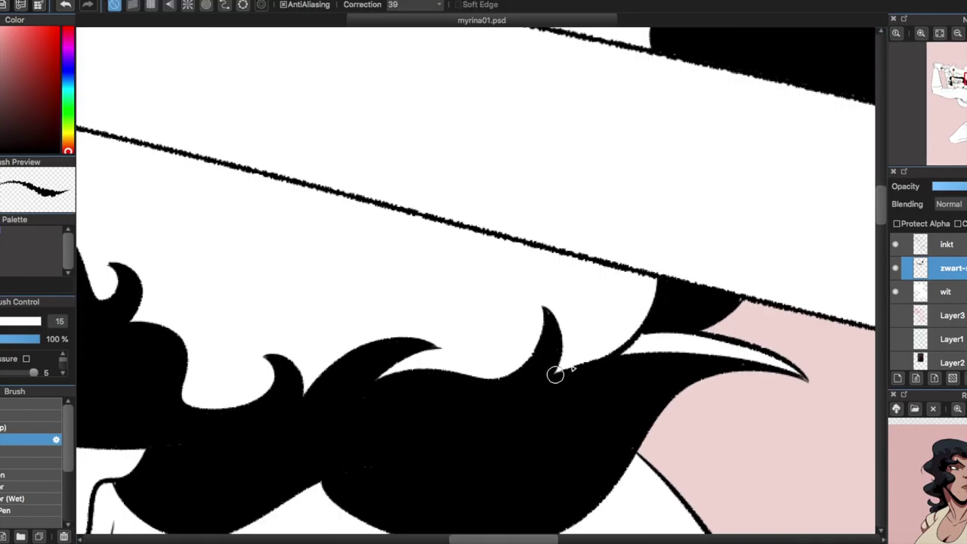
drag(587, 286, 587, 318)
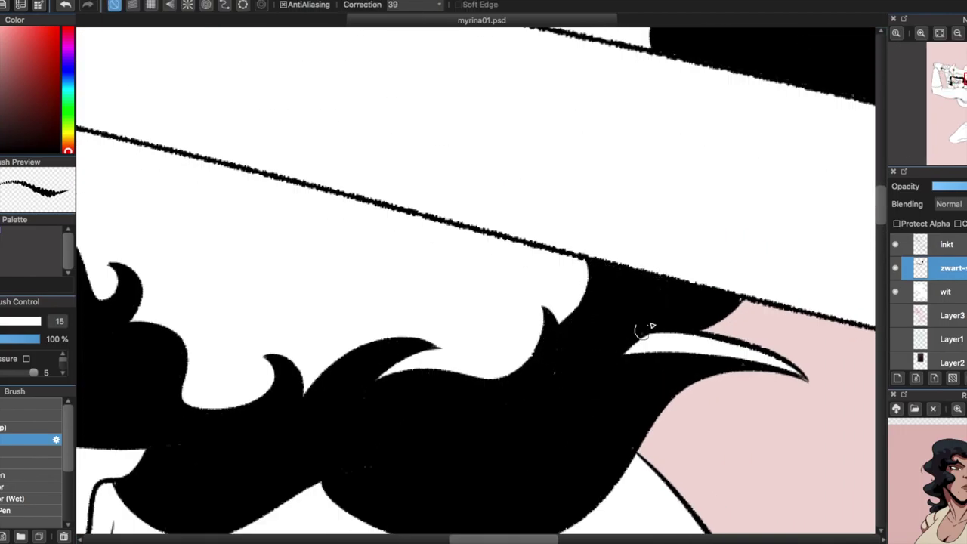
Shape spiky tips on the black hair above the blade and erase narrow white highlights along its outer edge
scroll(592, 288, up, 5)
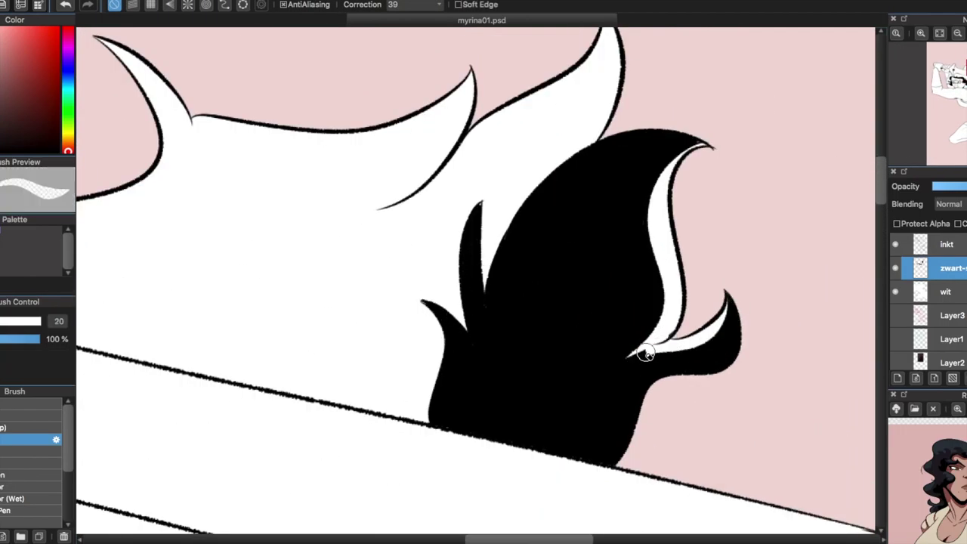
scroll(659, 299, up, 3)
scroll(660, 299, left, 4)
mouse_move(630, 255)
mouse_down()
mouse_move(654, 199)
mouse_move(587, 327)
mouse_up()
scroll(587, 321, left, 10)
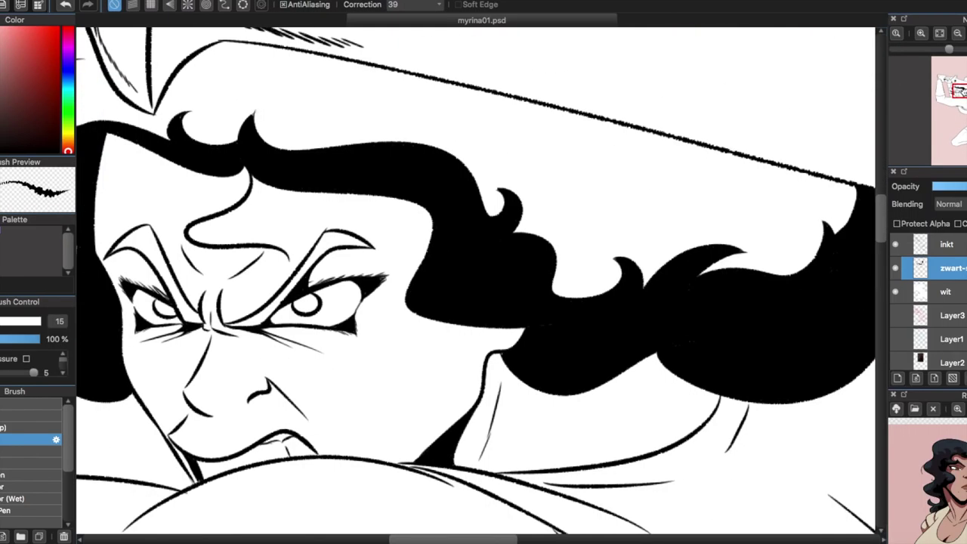
scroll(302, 310, right, 10)
Extend the black across the rest of the hair above the blade, leaving pointed white highlight shapes
mouse_move(390, 156)
mouse_down()
mouse_move(423, 170)
mouse_move(458, 342)
mouse_up()
drag(767, 188, 462, 340)
drag(703, 323, 672, 398)
mouse_move(733, 323)
mouse_down()
mouse_move(723, 370)
mouse_move(717, 360)
mouse_up()
click(703, 403)
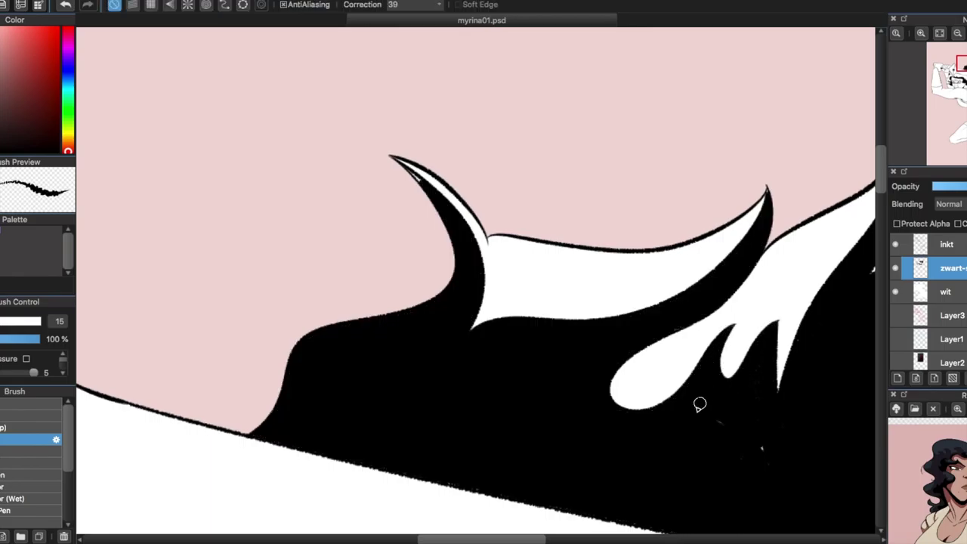
scroll(580, 231, down, 4)
scroll(581, 231, right, 6)
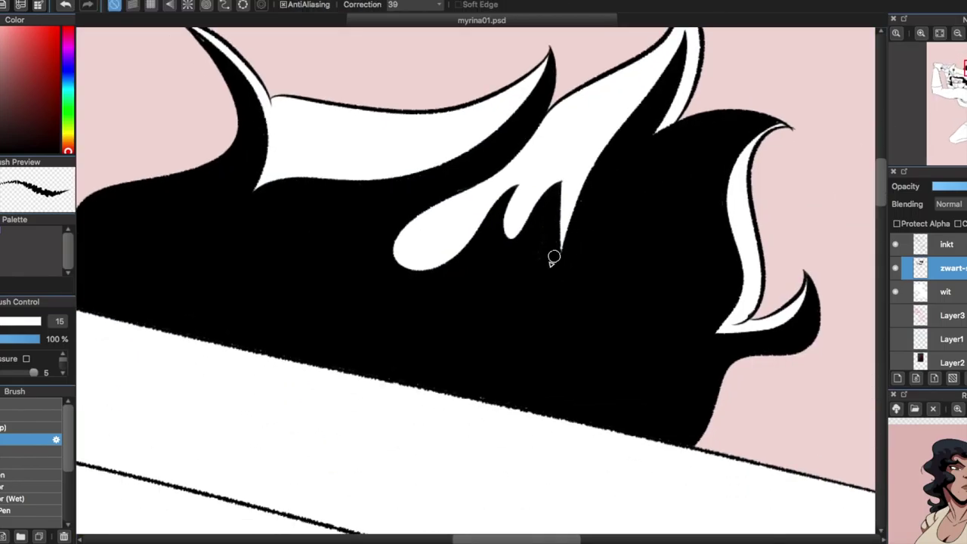
Select the hair area above the blade and delete its black shading from the zwart layer
scroll(572, 296, down, 5)
scroll(620, 241, up, 5)
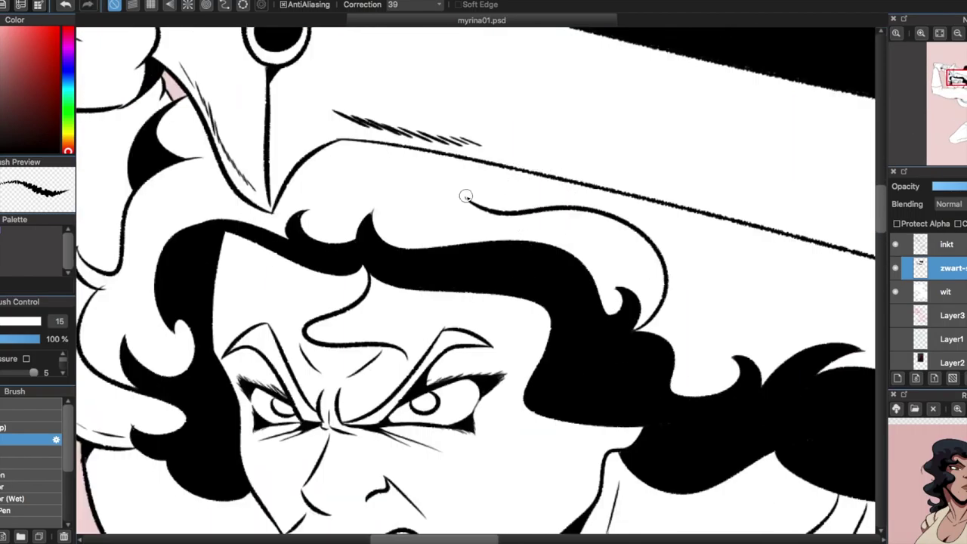
click(940, 94)
scroll(484, 280, down, 4)
scroll(484, 279, up, 1)
key(m)
drag(361, 27, 834, 276)
key(Delete)
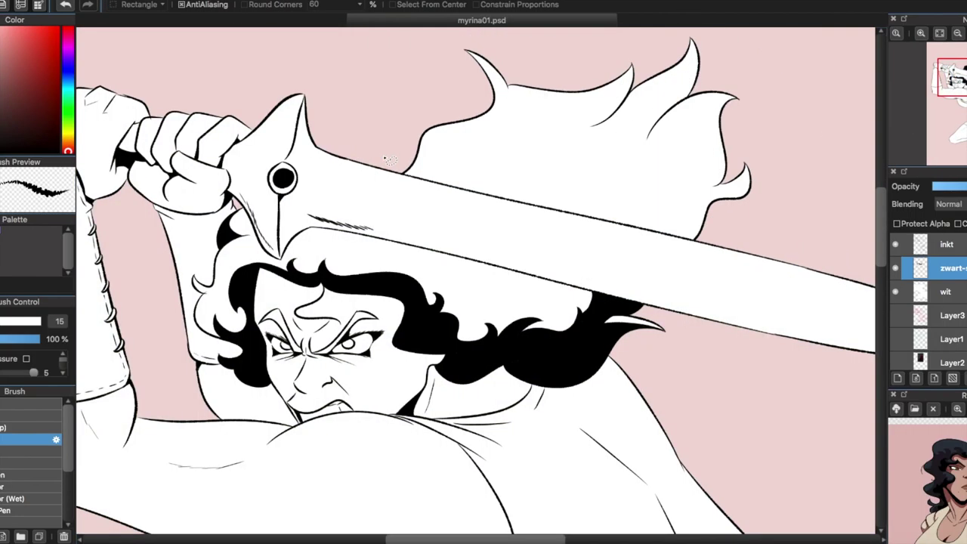
Outline a new flame-shaped shadow in the outer hair above the blade and fill it with black
key(b)
scroll(483, 279, up, 2)
scroll(613, 135, up, 1)
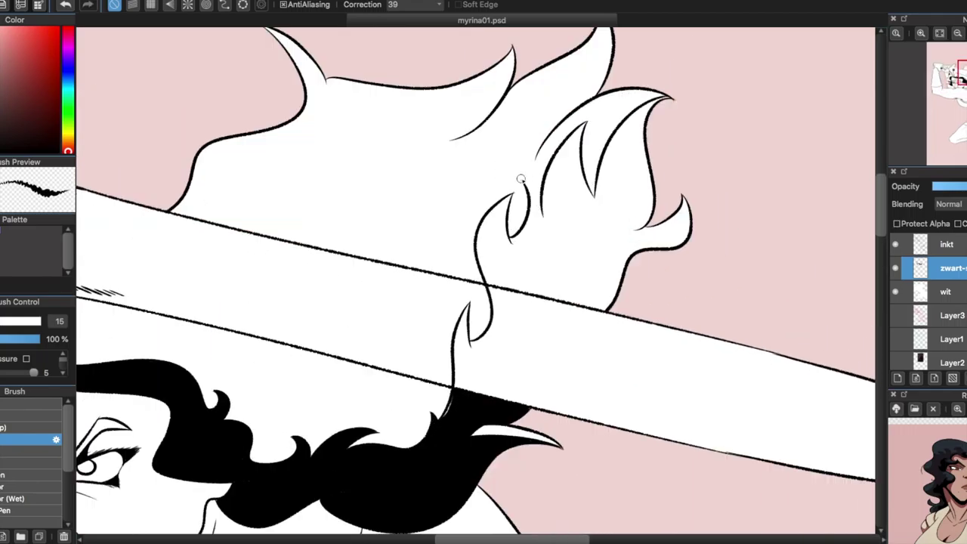
click(665, 239)
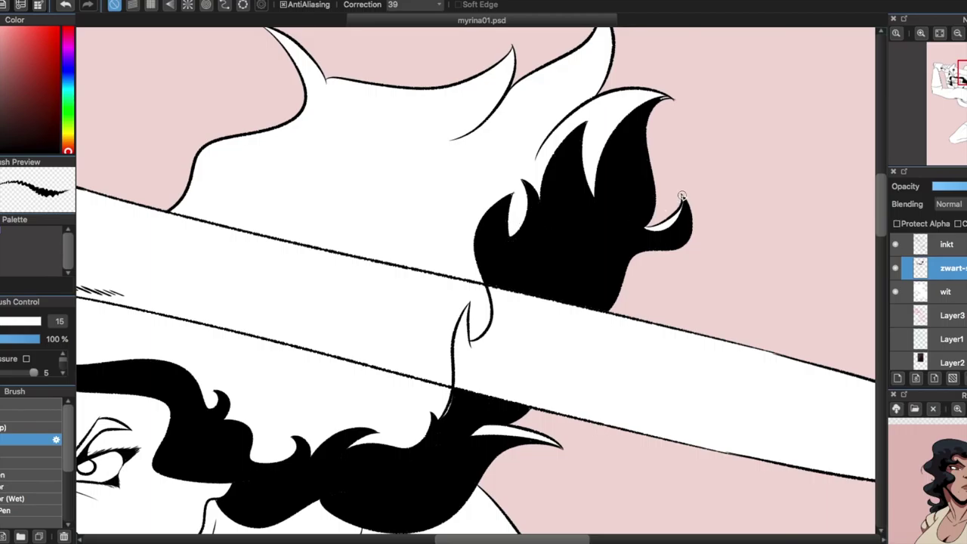
Erase the hair shadow's guide line where it crosses the sword blade
scroll(442, 446, up, 1)
key(e)
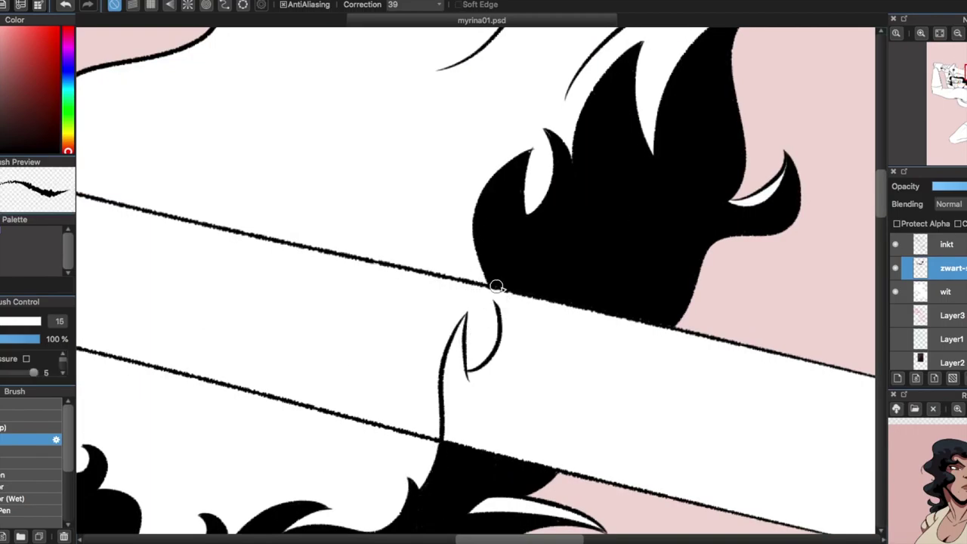
drag(447, 374, 488, 291)
drag(488, 291, 426, 366)
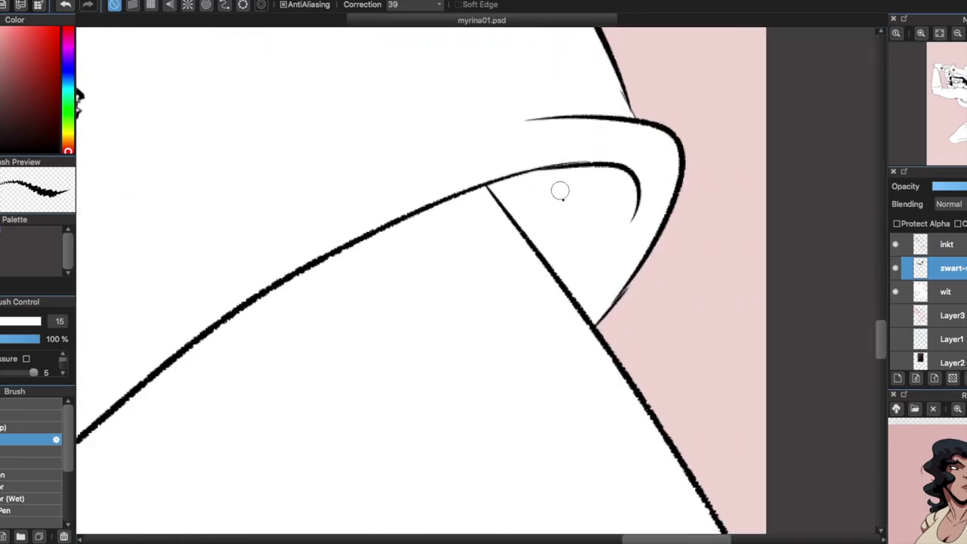
Outline a shadow inside the garment hem's rounded corner at the thigh and fill it with black
drag(559, 190, 619, 226)
key(g)
click(609, 194)
key(b)
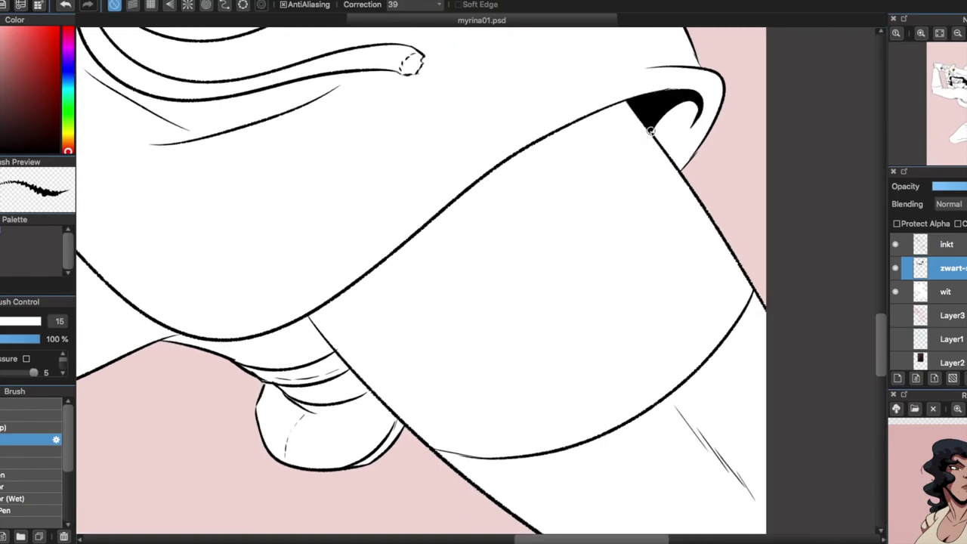
Outline the shadow on the thigh beneath the hem's inner side and fill it with black
mouse_move(650, 130)
mouse_down()
mouse_move(355, 319)
mouse_move(385, 404)
mouse_up()
key(g)
click(345, 309)
key(b)
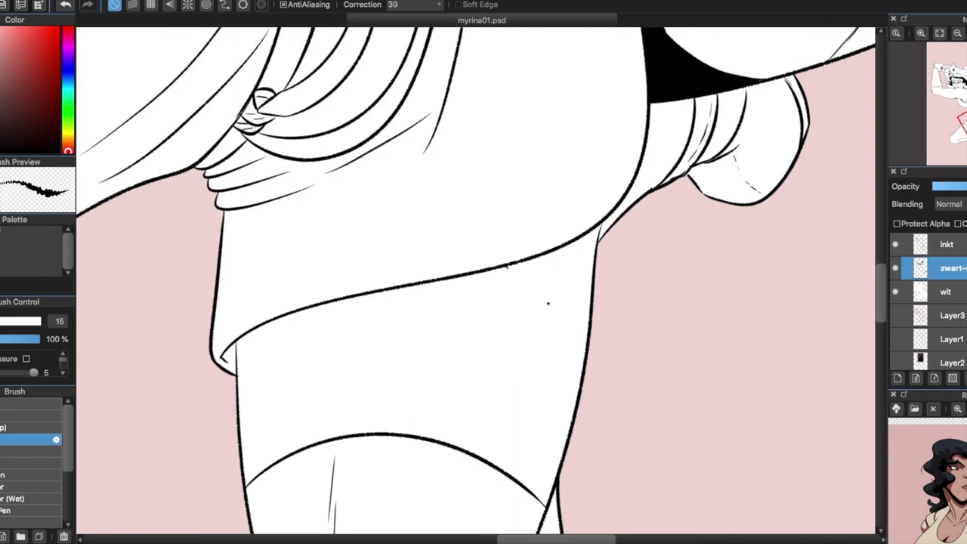
Draw a curved shadow edge beneath the hem on the other thigh and fill the area to its contour with black
drag(568, 287, 510, 453)
key(g)
click(559, 332)
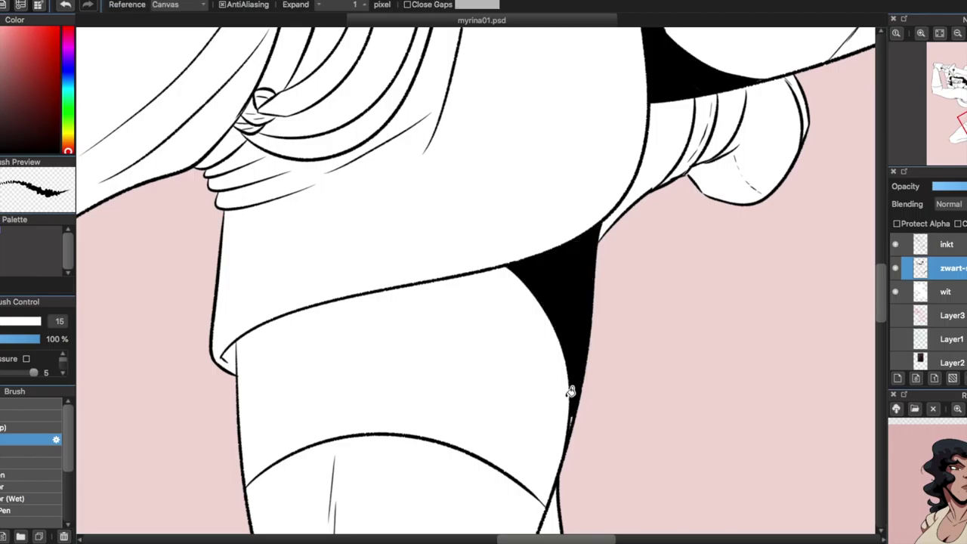
key(b)
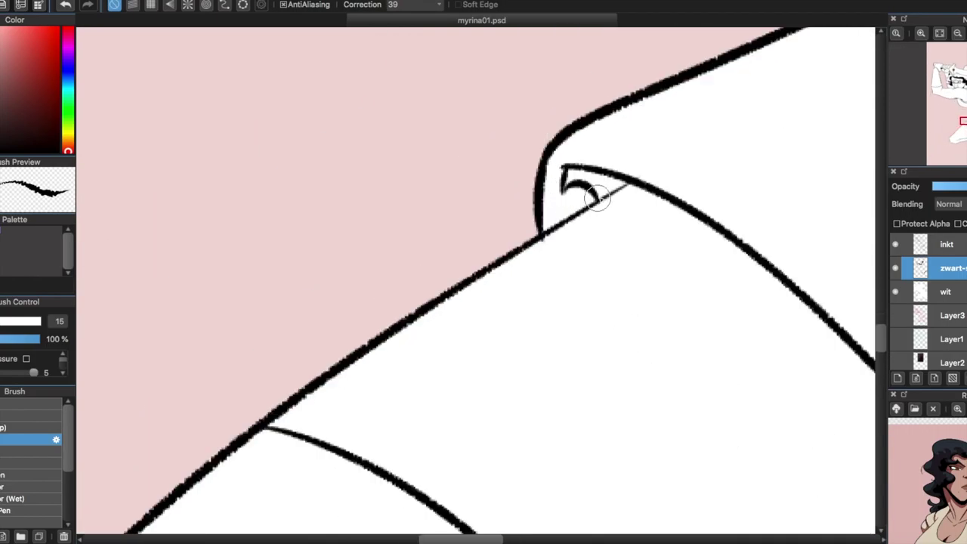
Outline the shadow under the folded hem corner on that thigh and fill it with black
drag(568, 184, 684, 225)
key(g)
click(642, 207)
click(563, 189)
key(b)
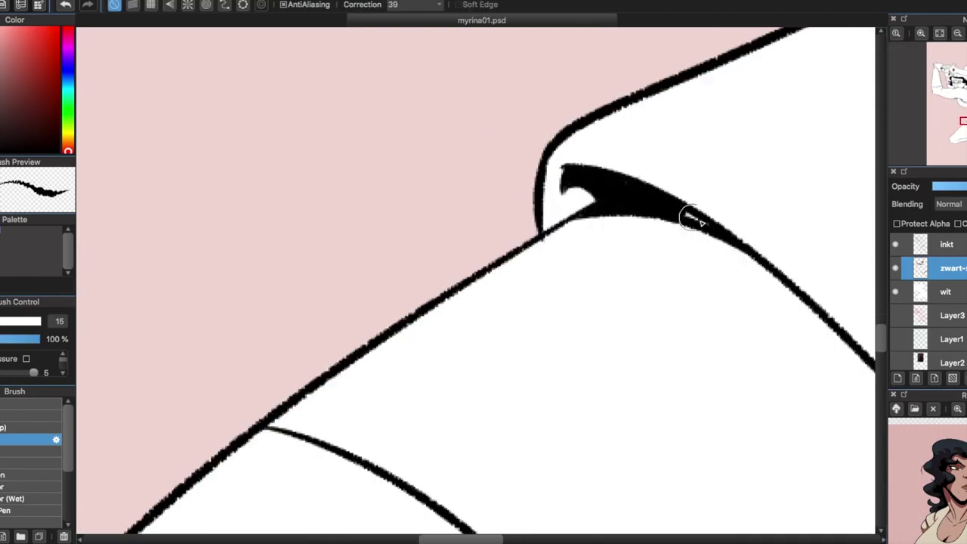
Draw a curved shadow edge on the calf where it meets the thigh and fill the enclosed area with black
drag(386, 265, 475, 354)
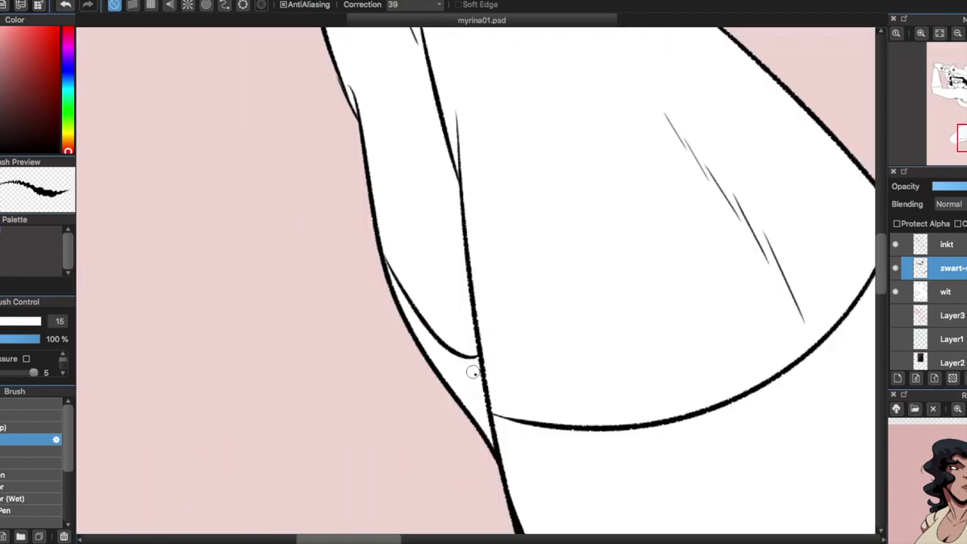
key(g)
click(464, 370)
key(b)
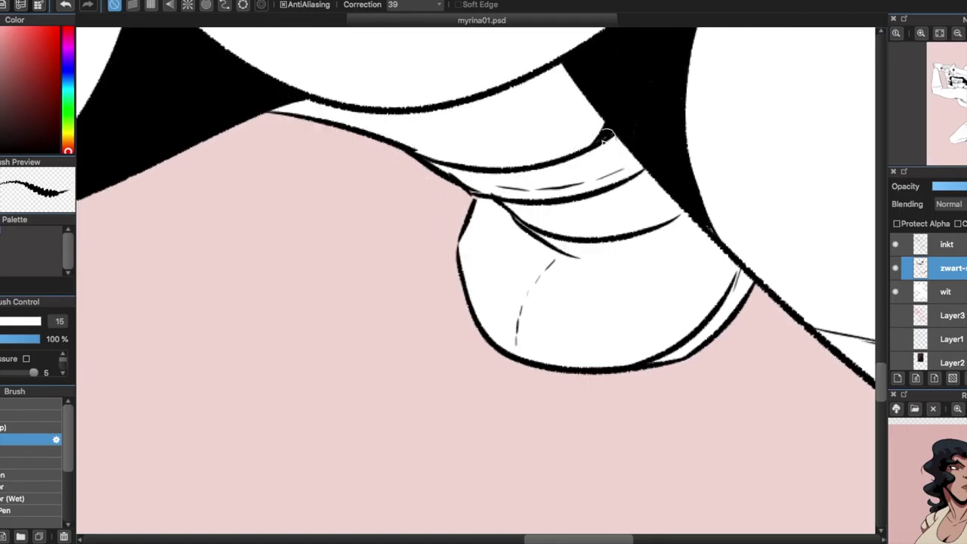
Outline the shadows around the ankle straps and along the foot's inner side beneath the hem and fill them with black
drag(606, 136, 593, 142)
key(g)
click(394, 137)
key(b)
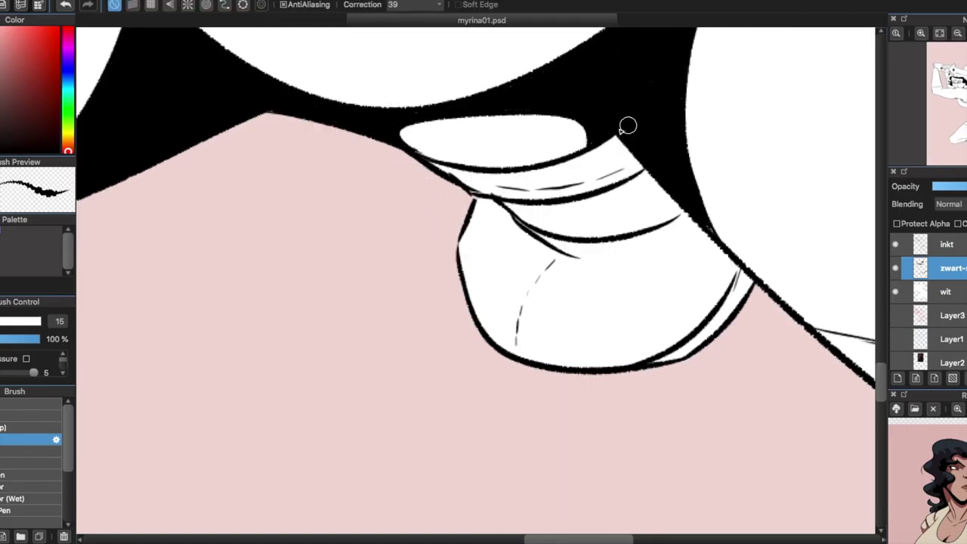
mouse_move(516, 206)
mouse_down()
mouse_move(651, 230)
mouse_move(721, 314)
mouse_up()
key(g)
click(648, 177)
key(b)
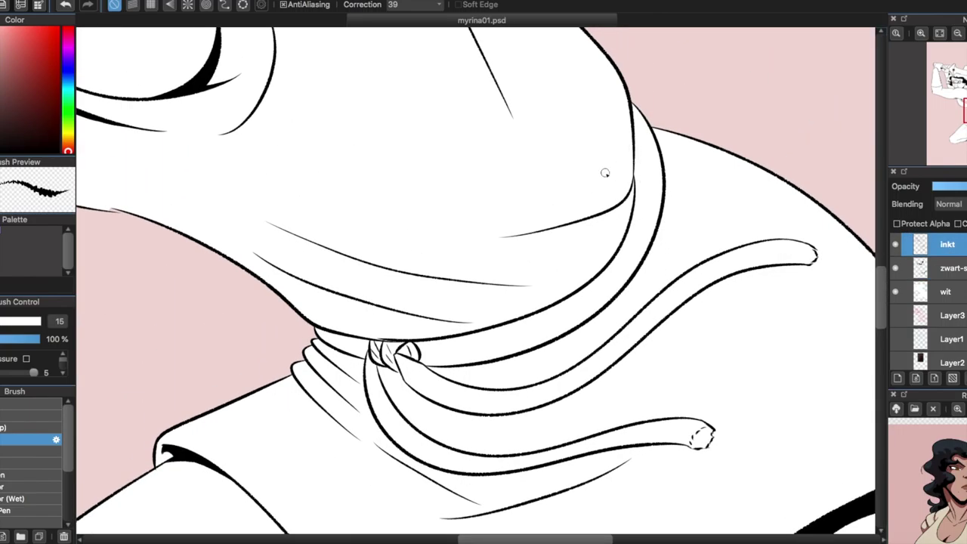
Draw short curved twist marks along the waist rope, its knot and both hanging ends on the inkt layer
drag(917, 513, 916, 438)
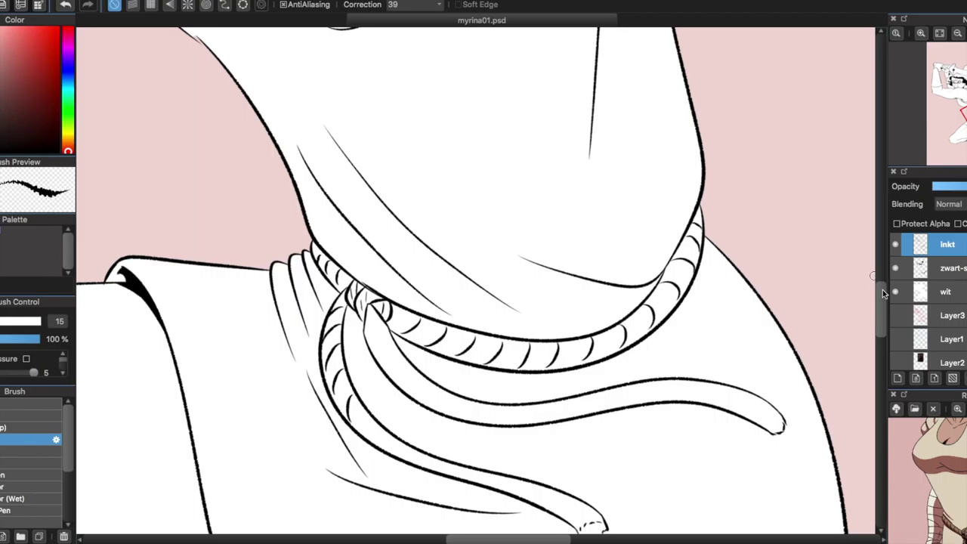
drag(882, 293, 882, 308)
drag(377, 282, 371, 307)
drag(392, 303, 389, 321)
mouse_move(557, 365)
mouse_down()
mouse_move(826, 231)
mouse_move(521, 472)
mouse_up()
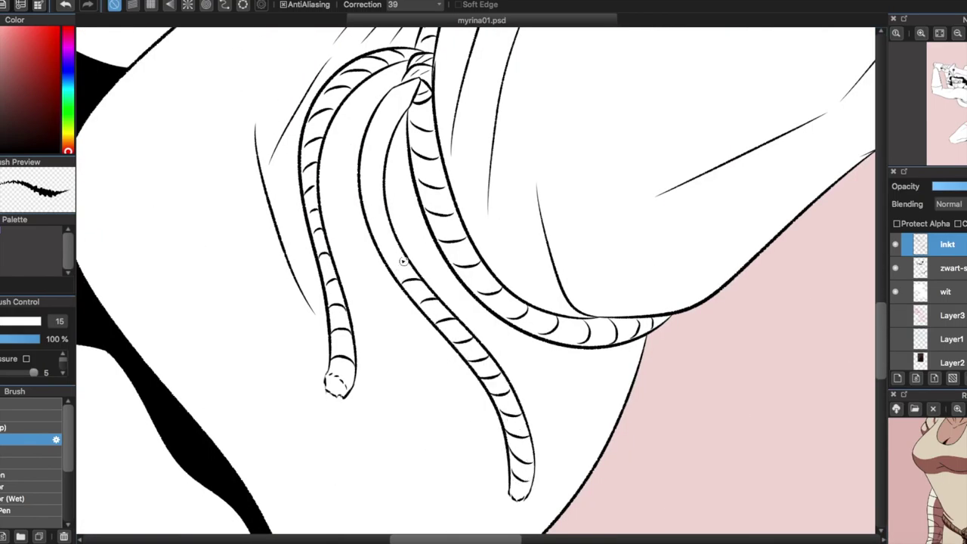
drag(405, 266, 303, 363)
scroll(386, 390, up, 5)
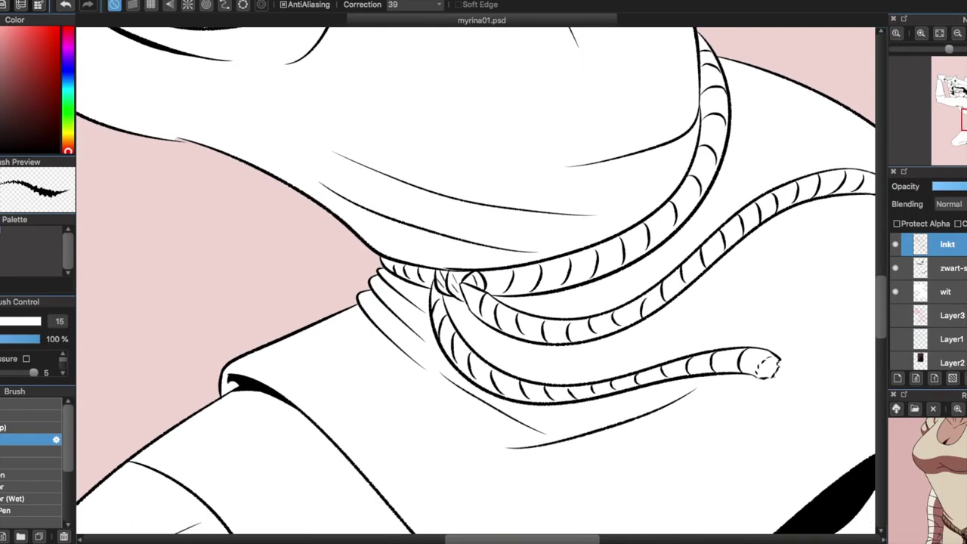
Paint black shadows around the rope knot and in the gaps beneath the torso's lower edge
ctrl+click(279, 234)
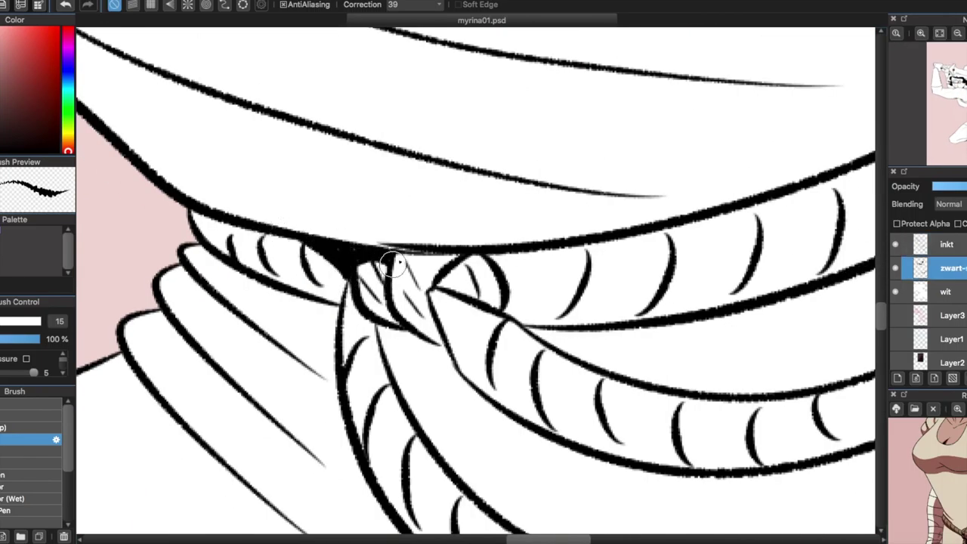
mouse_move(388, 272)
mouse_down()
mouse_move(446, 289)
mouse_move(468, 257)
mouse_up()
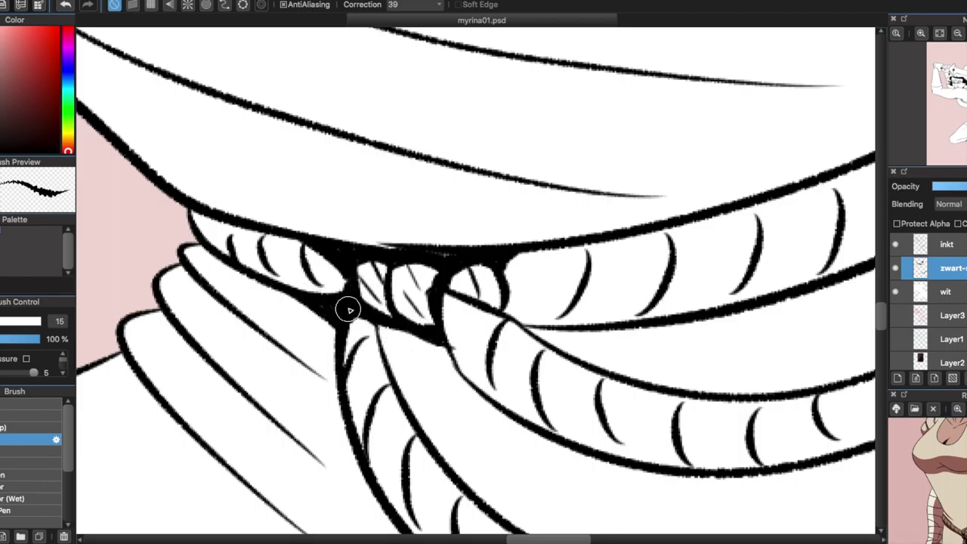
scroll(336, 310, down, 1)
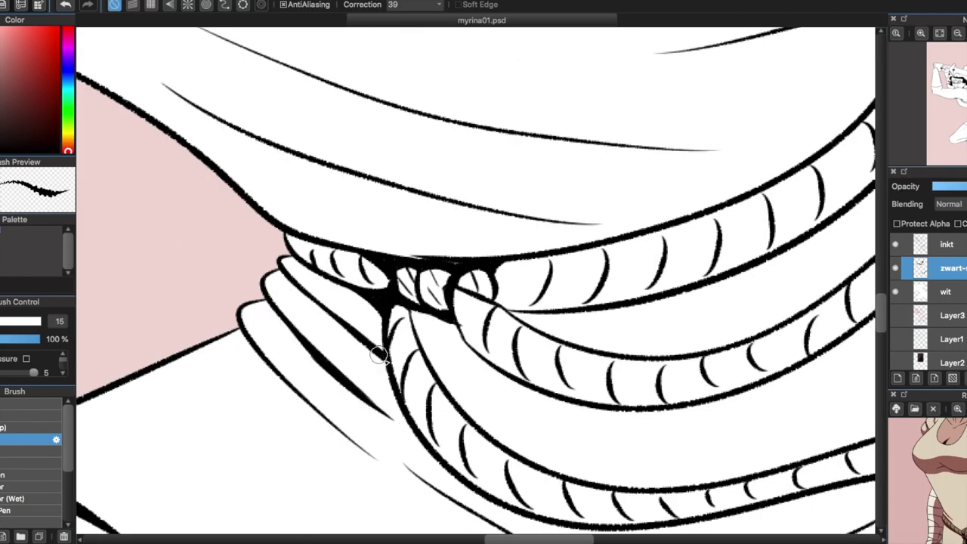
Thicken the cloth folds beside the knot and add black shading along the rope end leaving it
drag(338, 436, 395, 471)
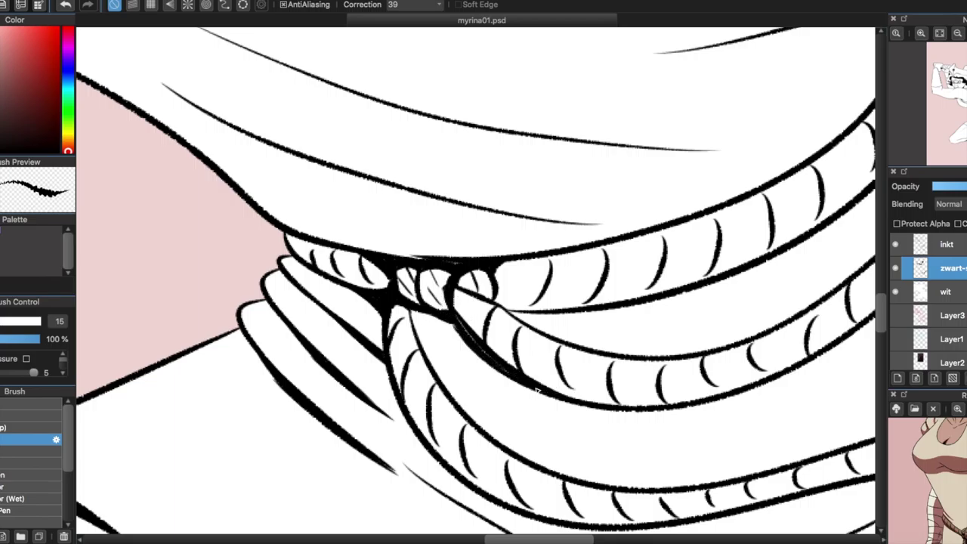
drag(392, 321, 657, 219)
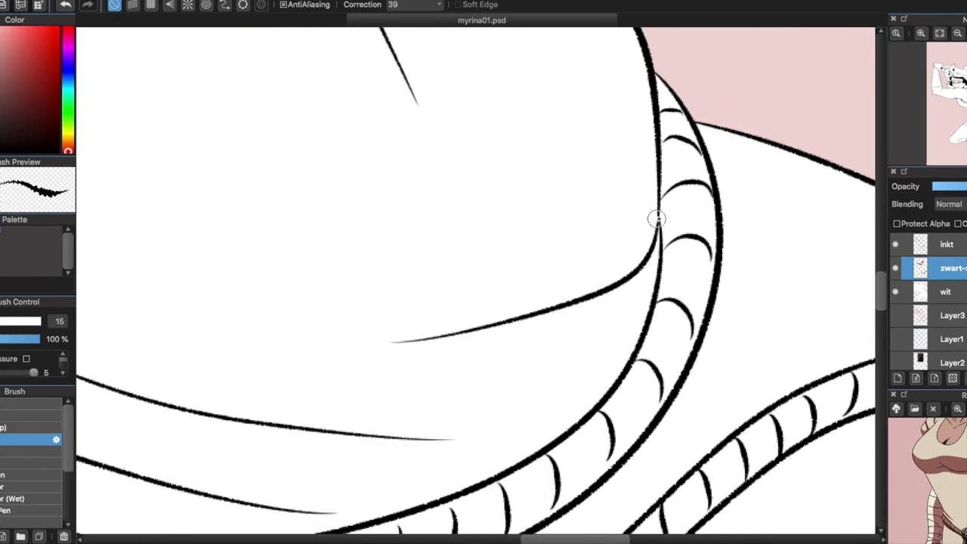
drag(953, 113, 958, 92)
scroll(957, 92, down, 3)
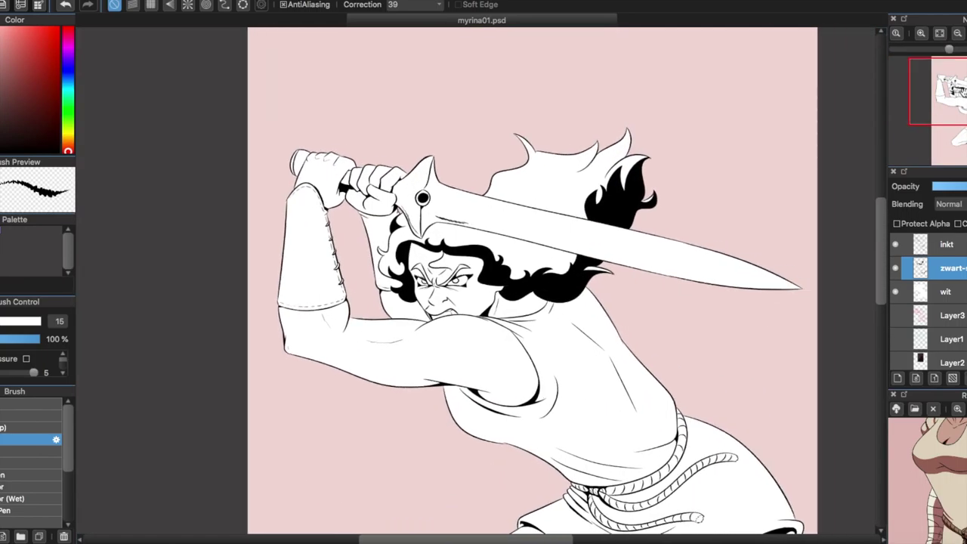
Name the layer directly above the wit layer "kleur"
double_click(936, 291)
text(kleur)
key(Return)
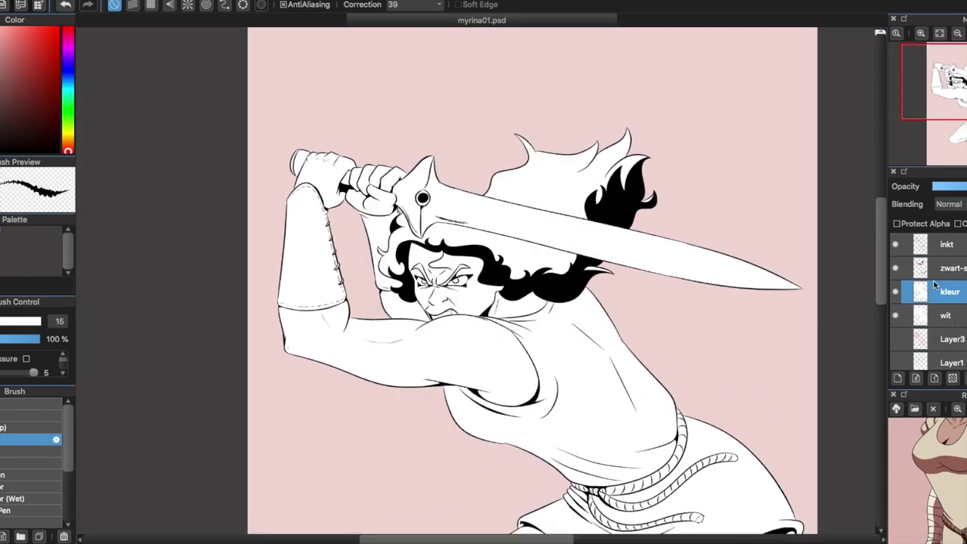
Protect the kleur layer's alpha and fill the whole figure with the skin tone sampled from the reference image
alt+click(937, 453)
click(896, 223)
key(alt+BackSpace)
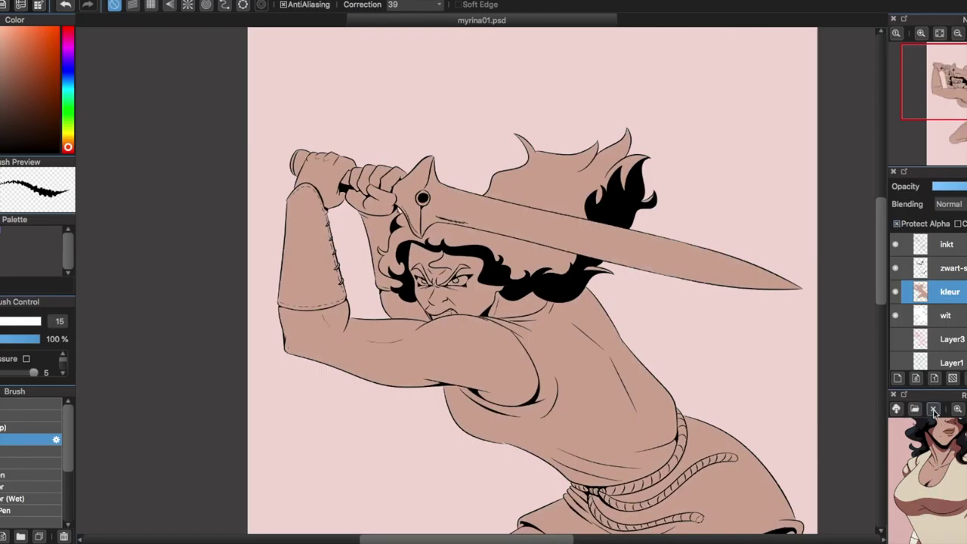
Colour the hair and eyebrows dark blue-grey on the kleur layer
click(529, 123)
key(m)
scroll(567, 237, up, 5)
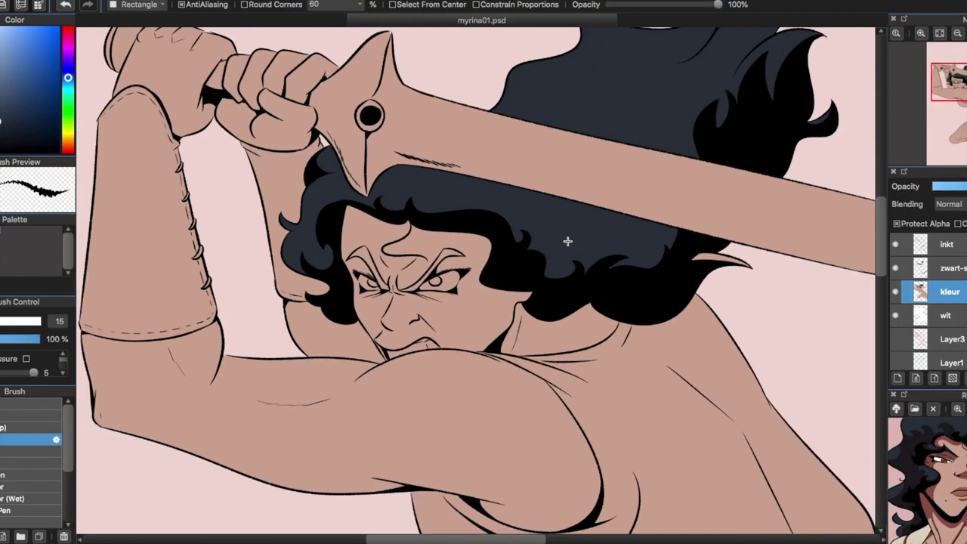
key(b)
drag(310, 254, 446, 227)
scroll(462, 287, up, 2)
scroll(331, 258, down, 2)
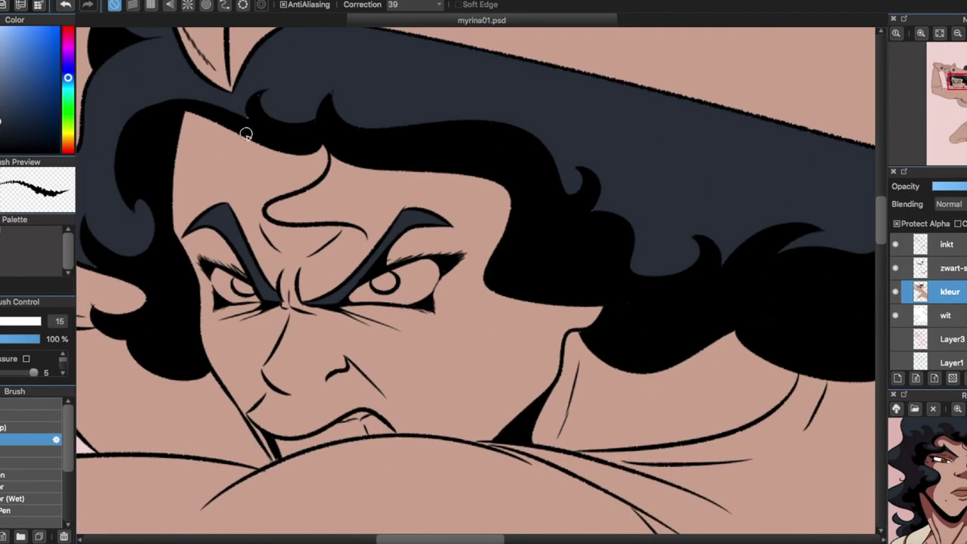
Fill the teeth and both eyes with white, covering the irises as well
key(e)
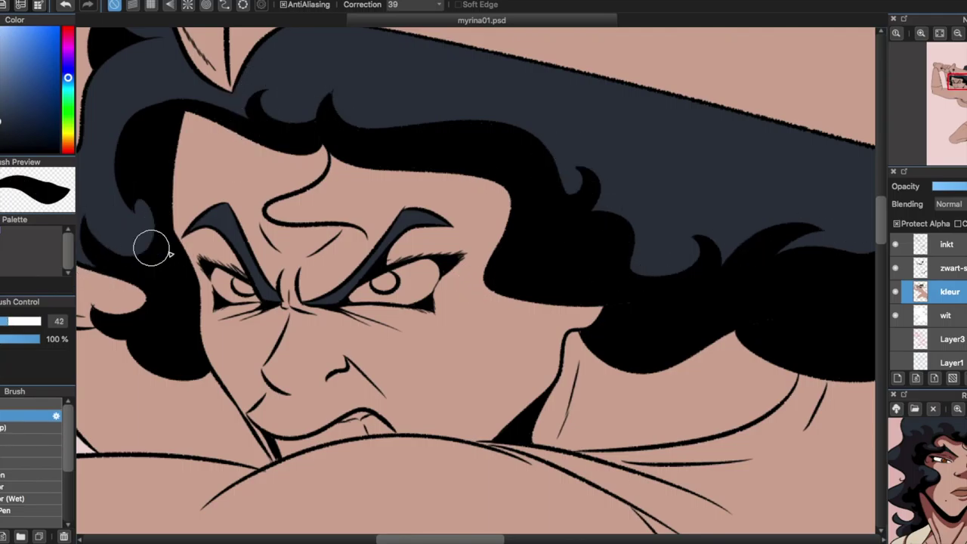
scroll(151, 248, down, 3)
key(g)
key(b)
scroll(151, 248, up, 3)
key(x)
key(g)
click(340, 435)
click(408, 283)
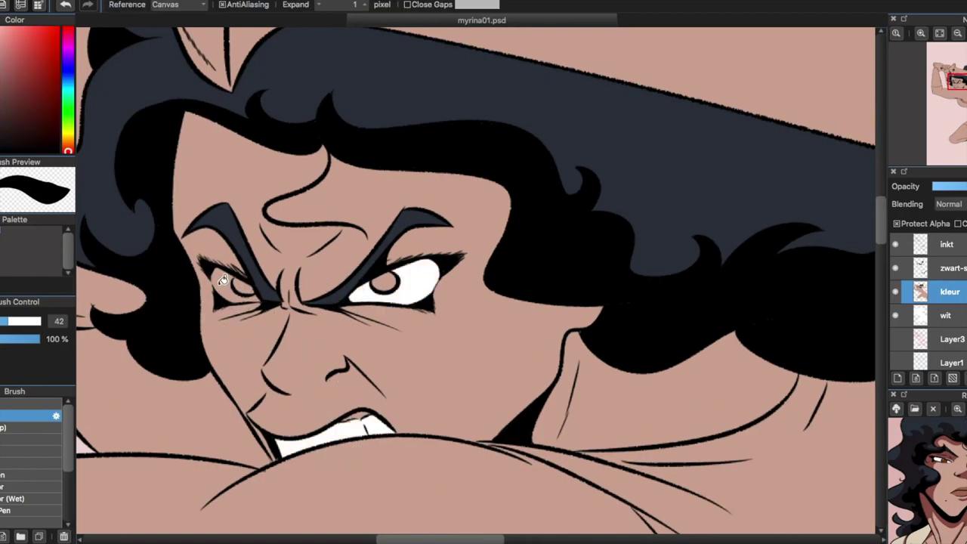
click(222, 281)
key(b)
drag(381, 281, 387, 286)
Draw fine black hair strokes at the outer ends of both eyebrows on the black shadow layer
click(948, 268)
scroll(466, 252, up, 3)
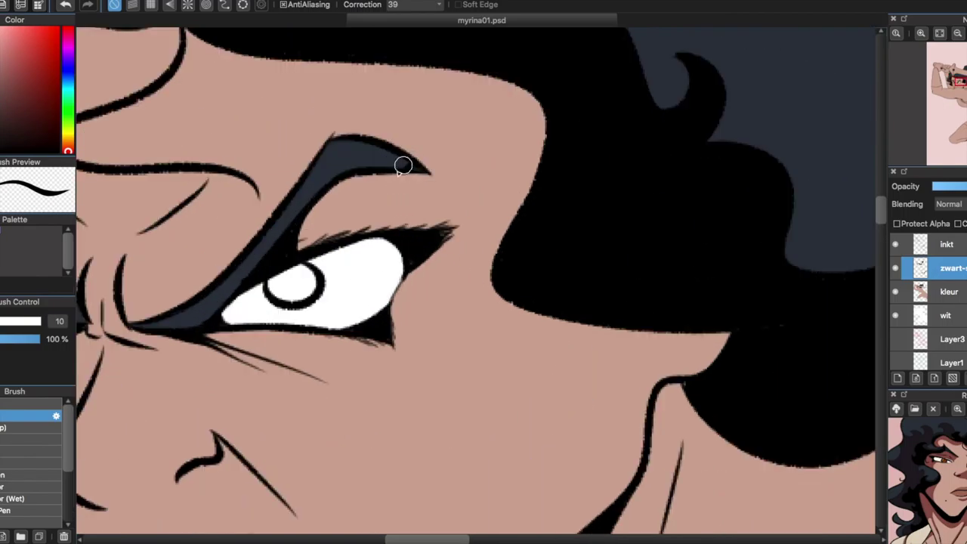
scroll(382, 495, left, 5)
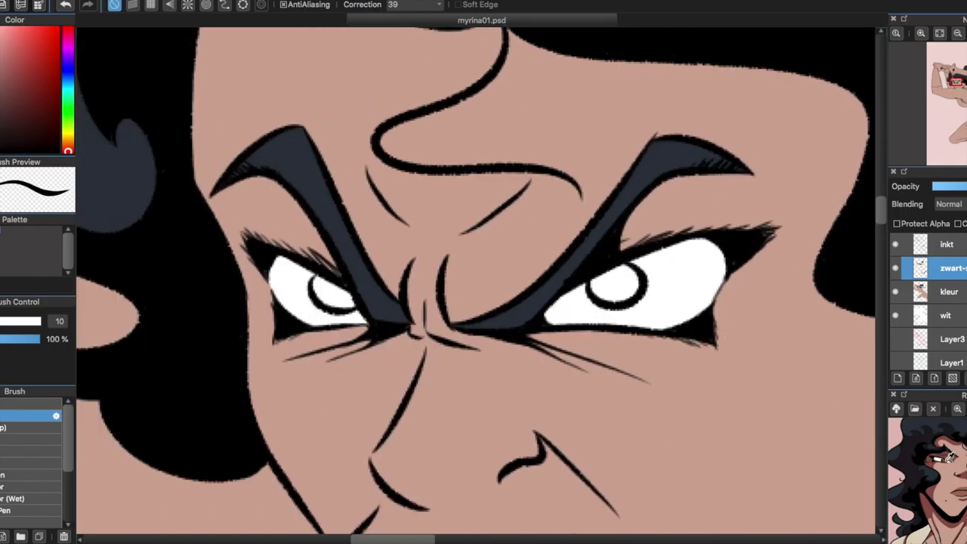
Fill both irises with the brown sampled from the reference image on the black shadow layer
click(906, 427)
key(g)
click(332, 296)
click(616, 287)
scroll(616, 287, down, 2)
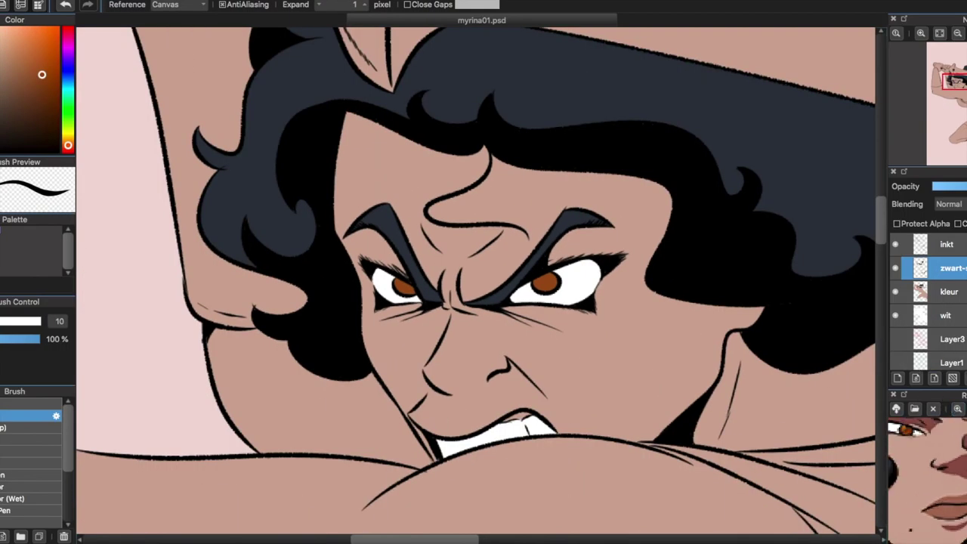
Try painting the upper lip reddish brown and the gum pink on the black shadow layer, and undo the strokes
key(b)
scroll(406, 223, up, 3)
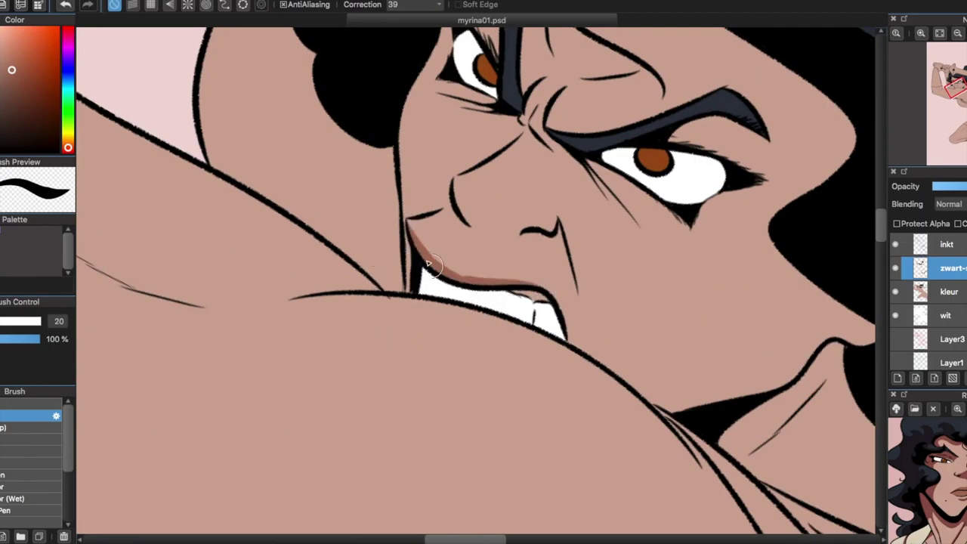
key(ctrl+alt+0)
alt+click(148, 119)
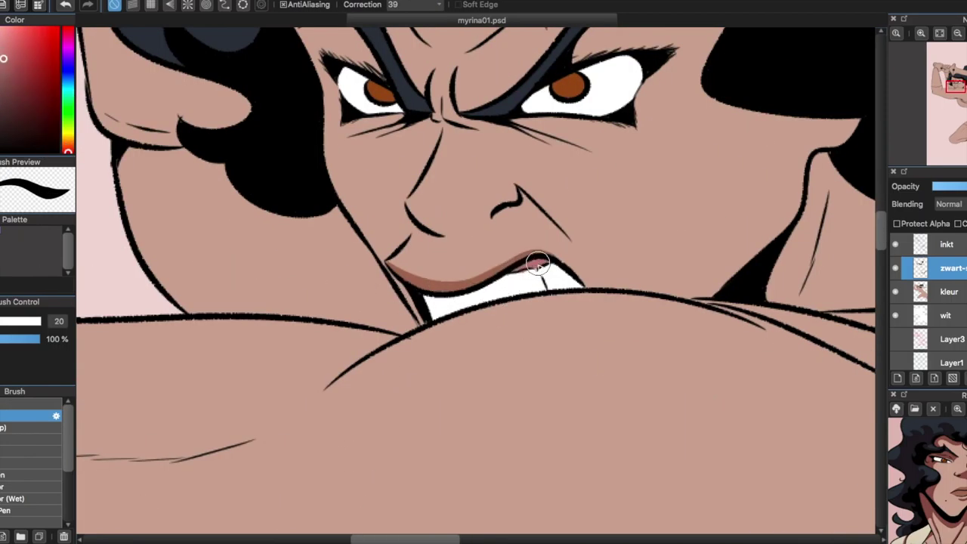
scroll(538, 263, down, 3)
scroll(483, 302, up, 2)
key(m)
scroll(663, 319, up, 2)
key(ctrl+z)
key(ctrl+z)
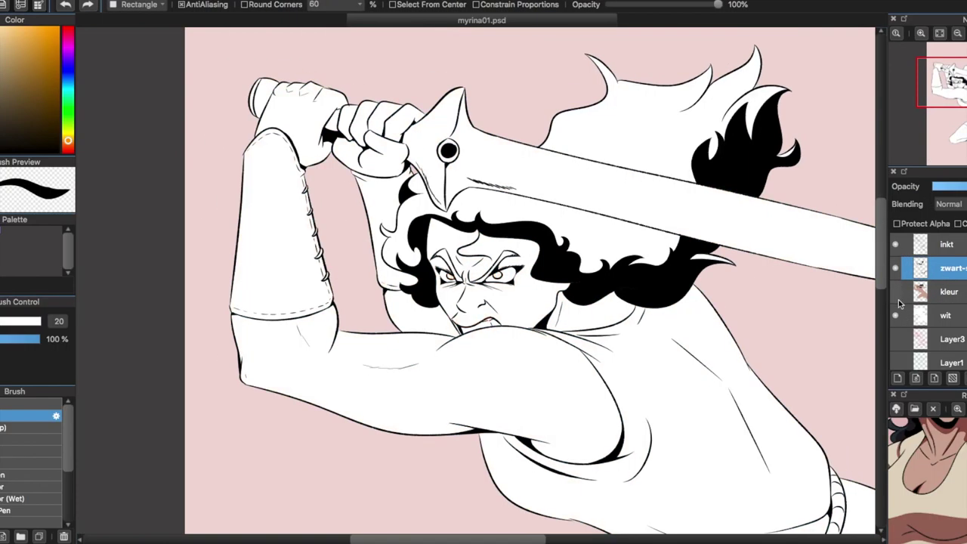
Show the kleur layer and fill both irises with brown on it
scroll(469, 287, up, 5)
key(g)
click(895, 291)
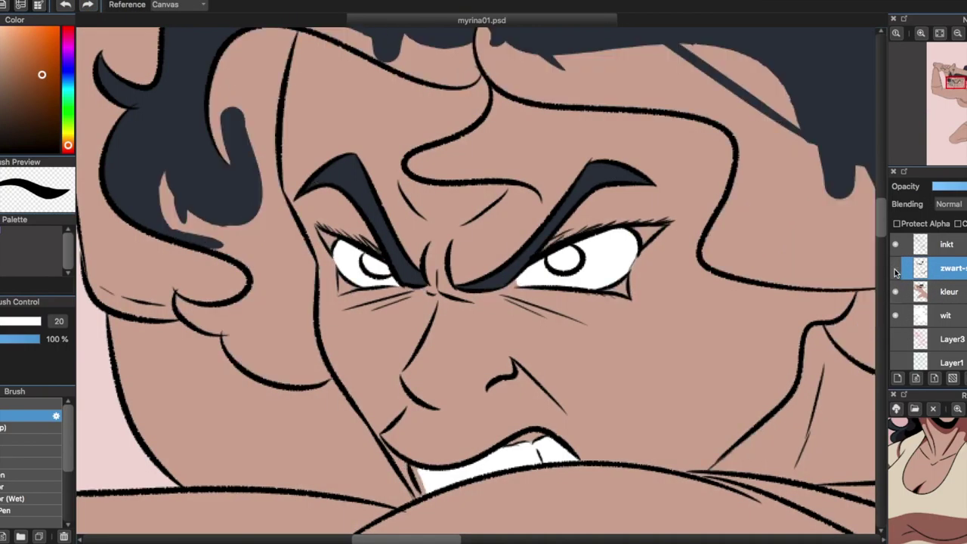
scroll(483, 265, up, 2)
click(950, 292)
click(616, 262)
click(327, 260)
Choose a muted pink with a red hue as the brush colour
scroll(483, 272, down, 3)
click(68, 152)
click(3, 54)
key(b)
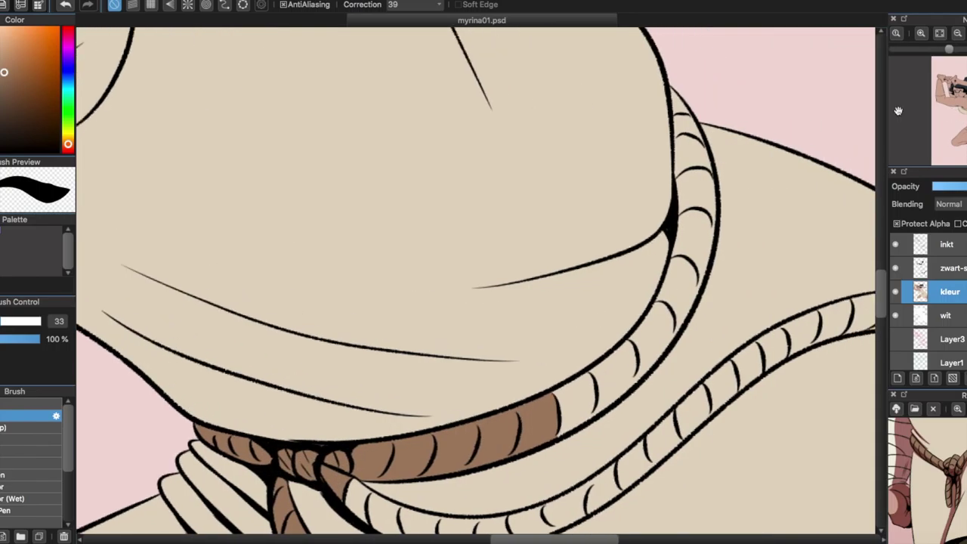
Colour the waist rope and its hanging ends brown on the kleur layer
drag(563, 411, 672, 109)
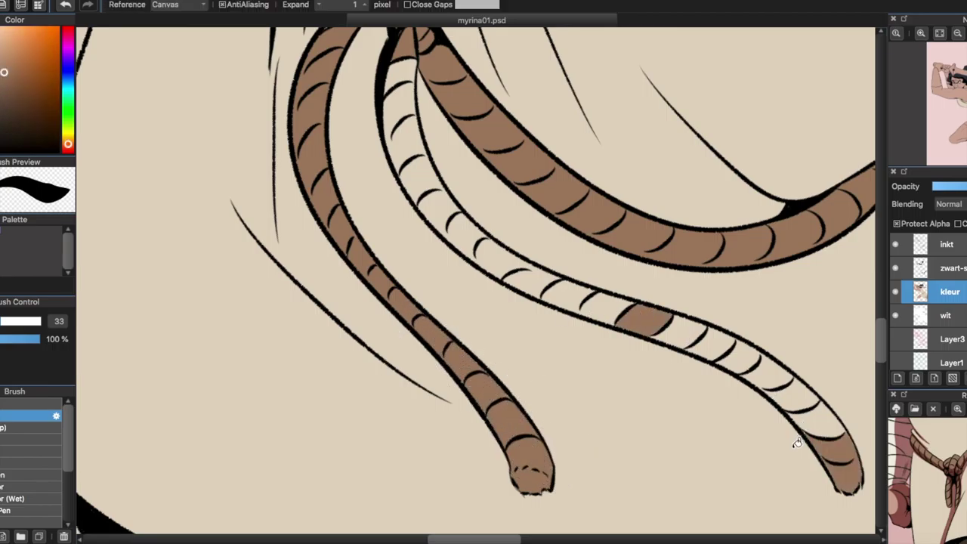
drag(748, 372, 778, 370)
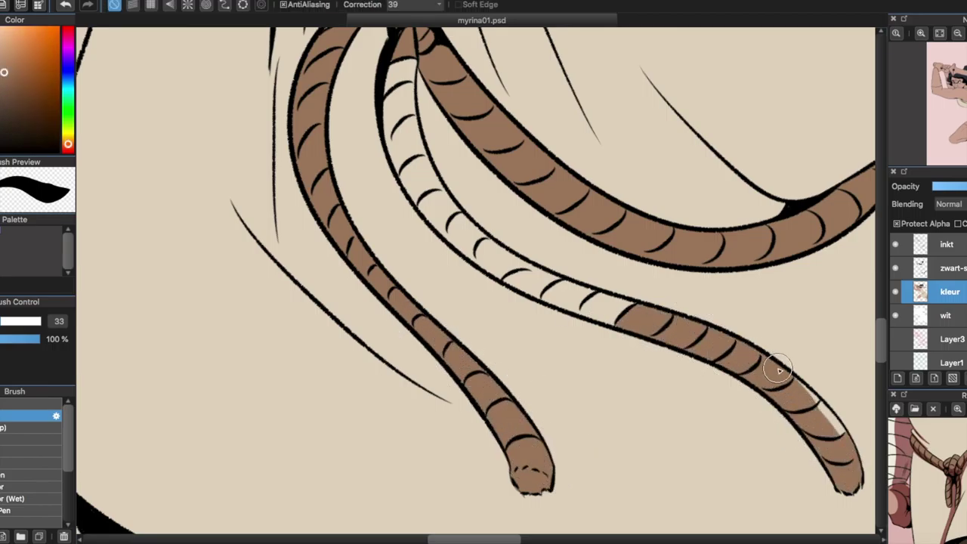
mouse_move(557, 250)
mouse_down()
mouse_move(551, 285)
mouse_move(652, 317)
mouse_up()
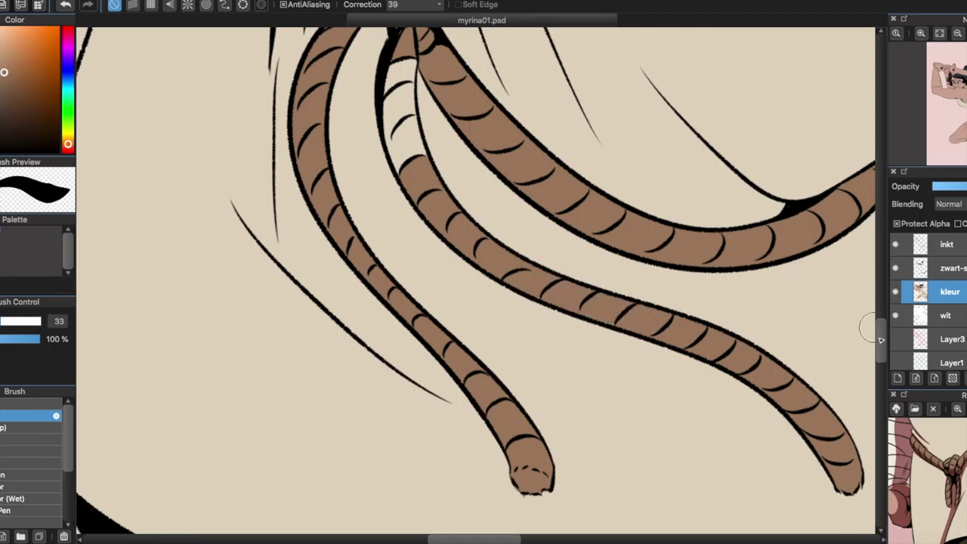
scroll(870, 329, up, 4)
drag(392, 242, 408, 168)
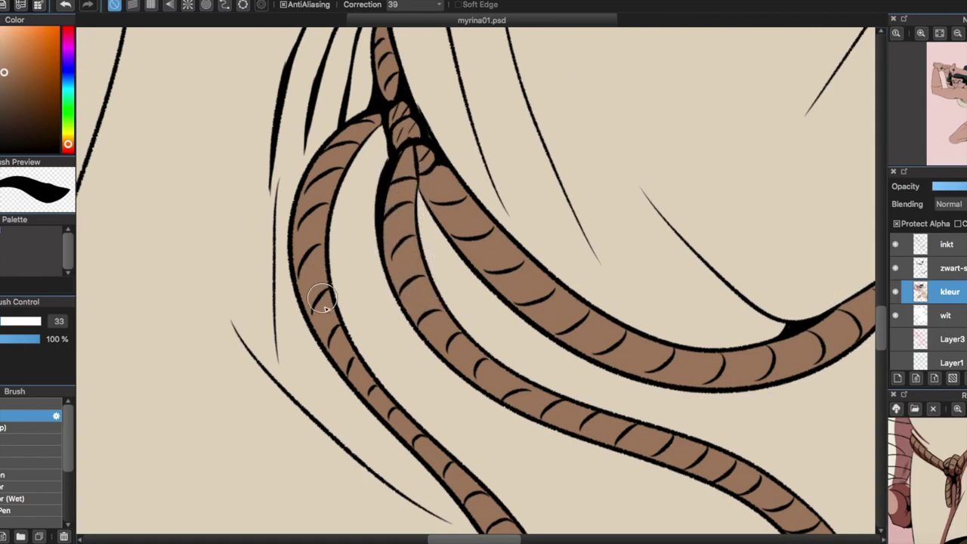
Fill the shorts on the thighs beneath the tunic hem with muted green
scroll(317, 281, down, 5)
key(g)
click(648, 345)
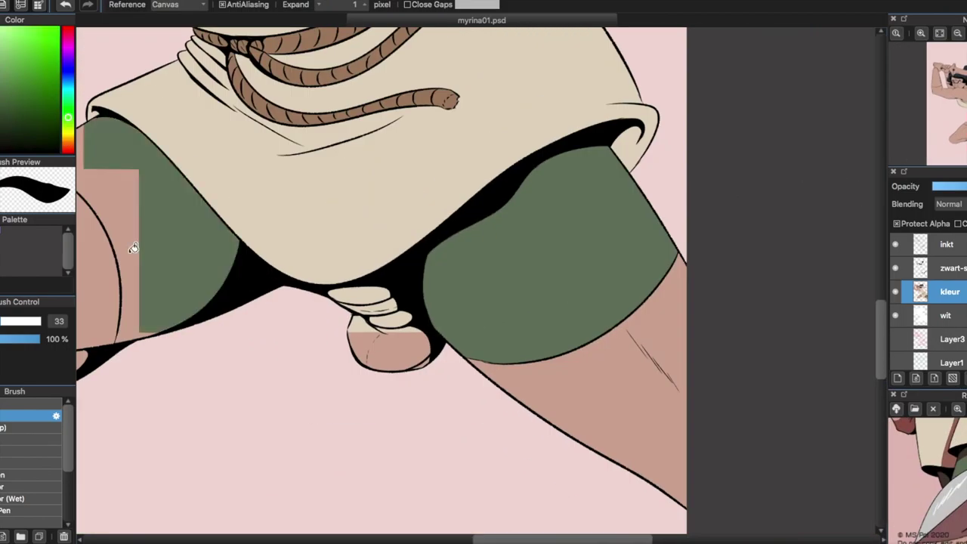
Fill the shoe between the legs and its straps with dark brown
scroll(174, 260, down, 3)
scroll(173, 259, up, 5)
click(424, 317)
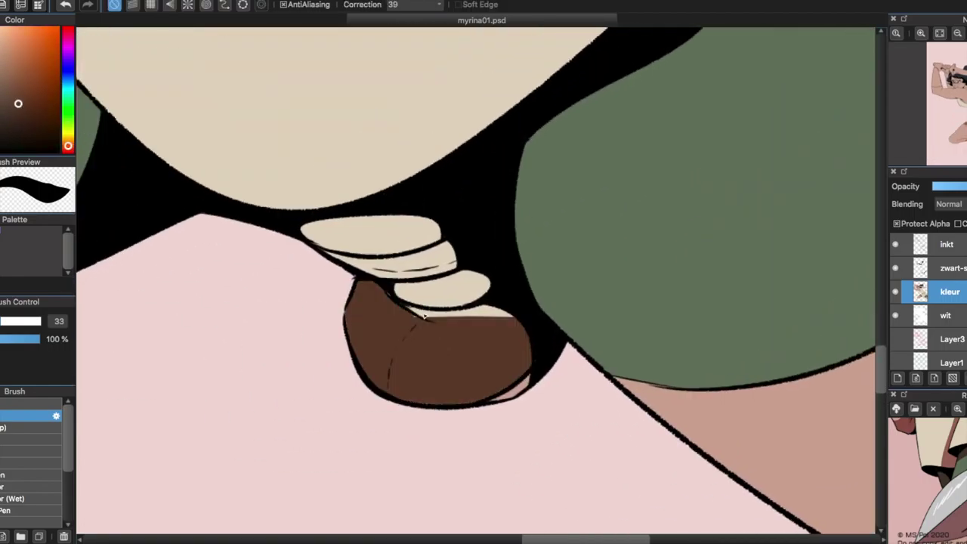
key(g)
click(339, 252)
key(u)
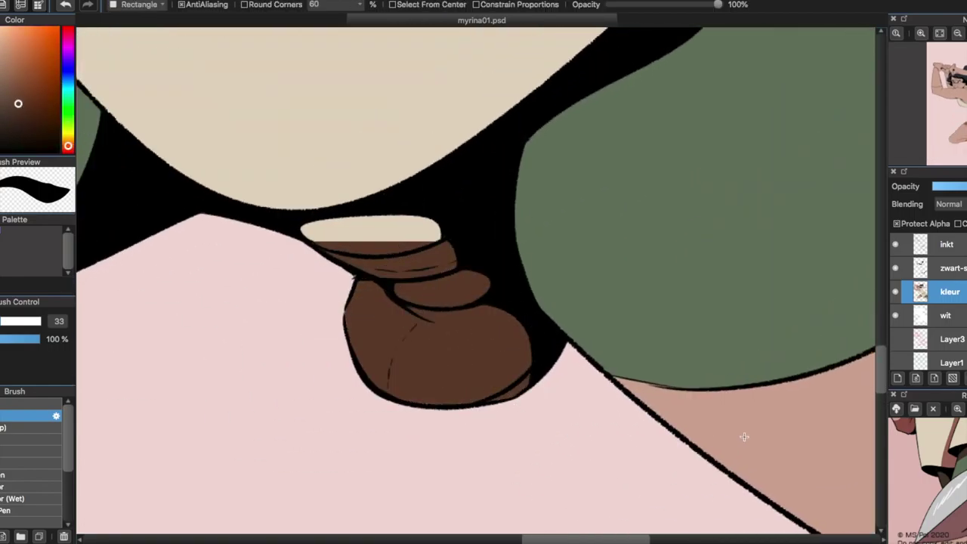
Fill the bare skin areas above and between the shoe straps with the skin tone
key(g)
click(370, 230)
key(l)
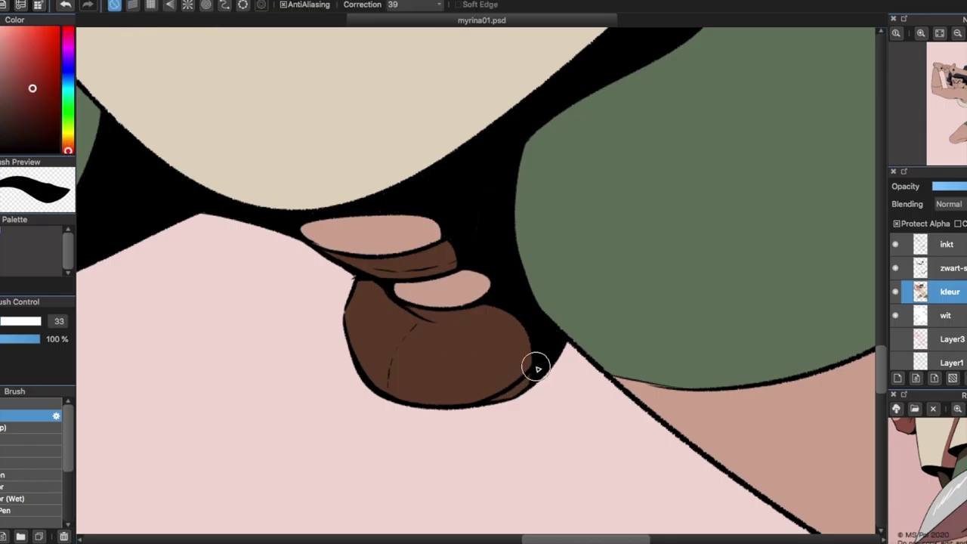
Recolour the shoe strap reddish brown and fill both forearm guards with the same brown
key(g)
click(416, 254)
key(l)
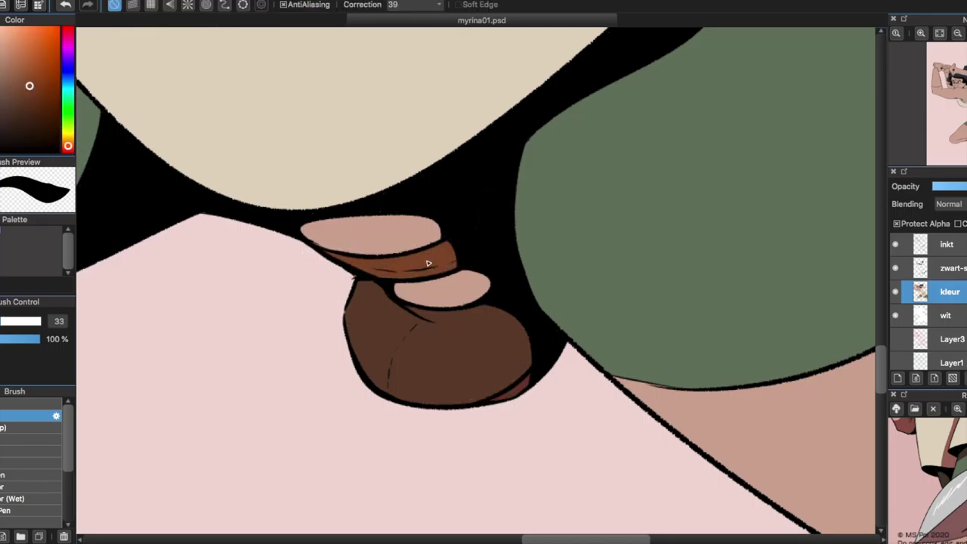
key(g)
click(421, 244)
key(l)
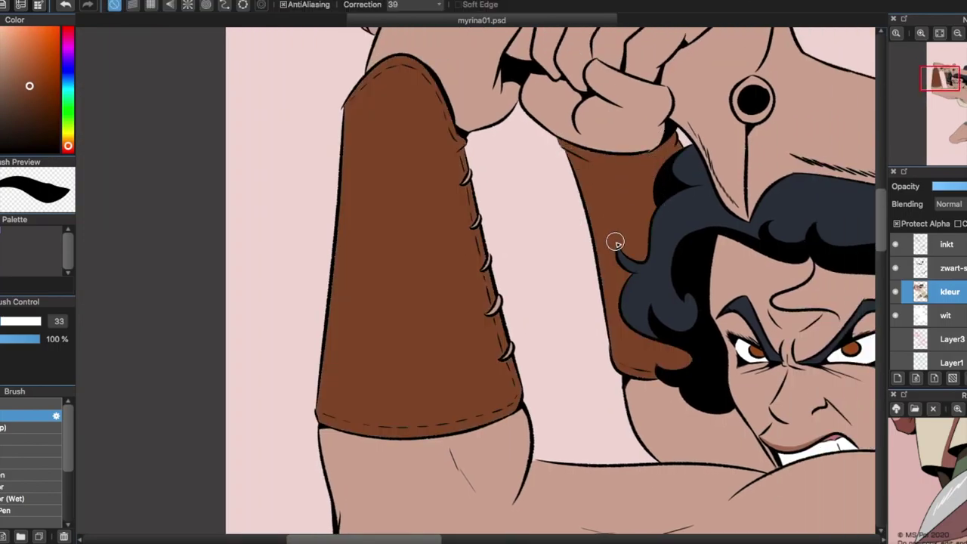
Colour the lacing loops along the edge of the front forearm guard dark brown
scroll(620, 242, up, 3)
alt+click(417, 120)
key(g)
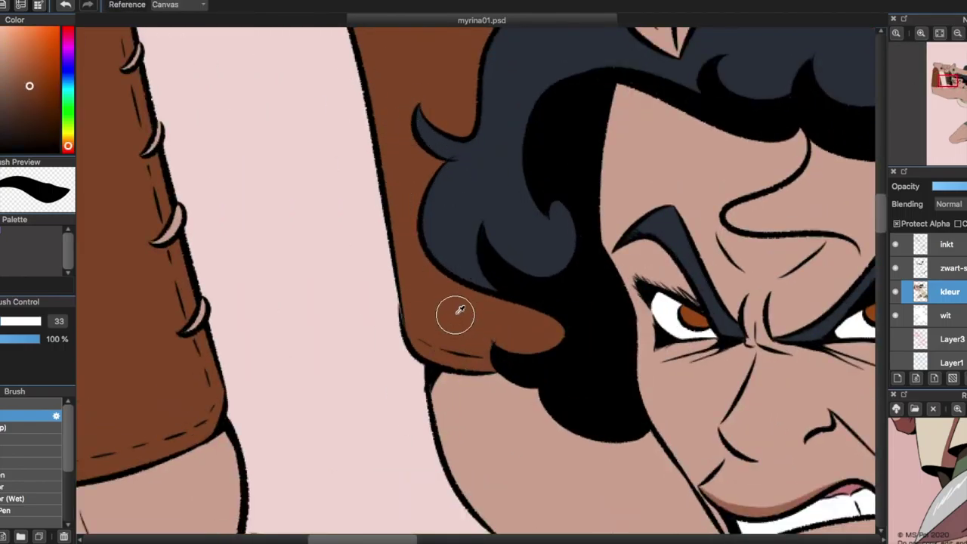
scroll(416, 214, up, 5)
key(l)
scroll(572, 319, up, 2)
scroll(494, 349, down, 4)
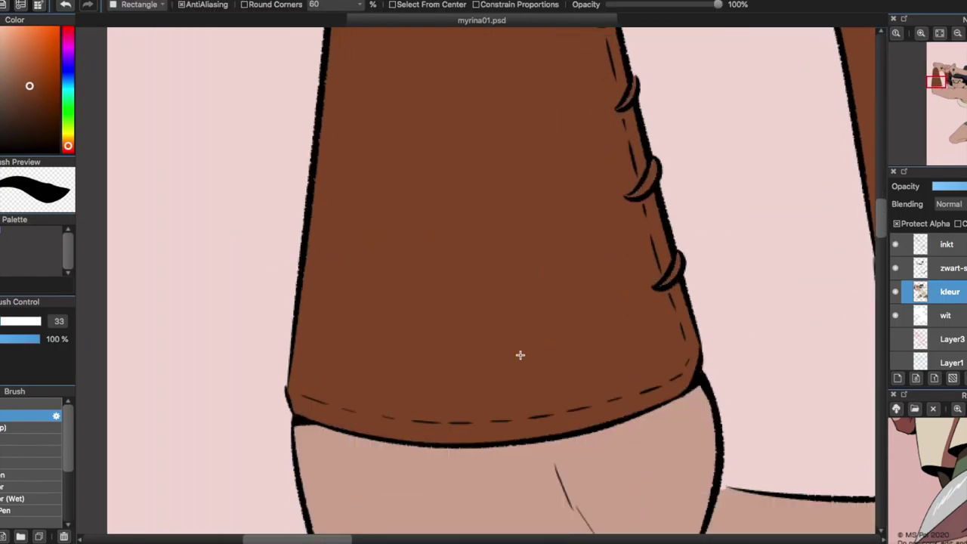
key(l)
alt+click(658, 252)
scroll(491, 279, up, 3)
drag(491, 227, 565, 159)
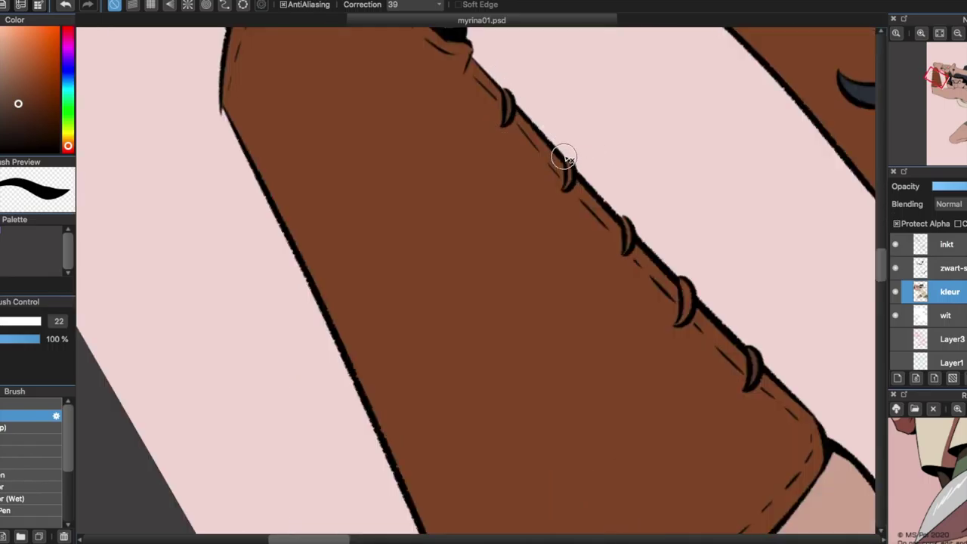
Fill the sword's blade and pointed guard with medium grey on the kleur layer
scroll(672, 243, down, 5)
scroll(541, 246, up, 2)
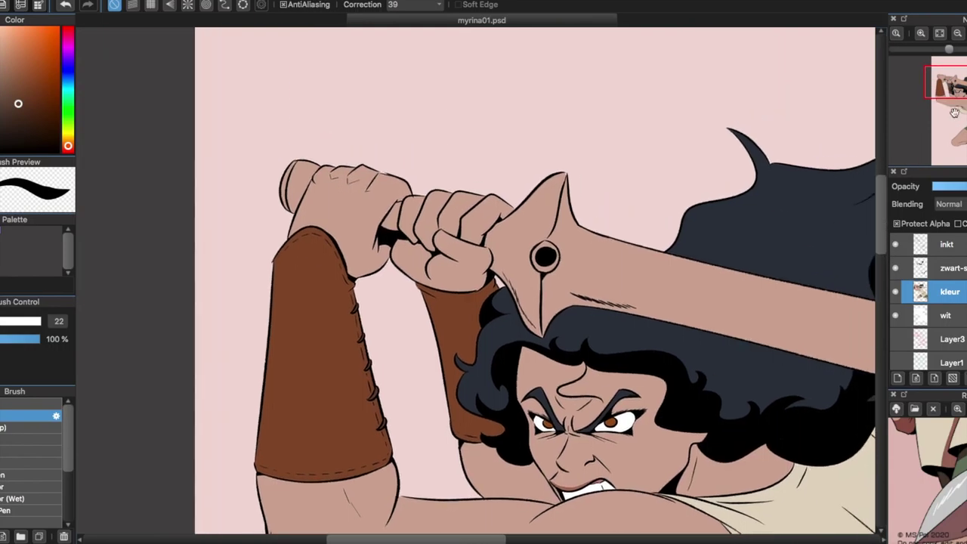
key(b)
click(541, 247)
scroll(541, 247, up, 3)
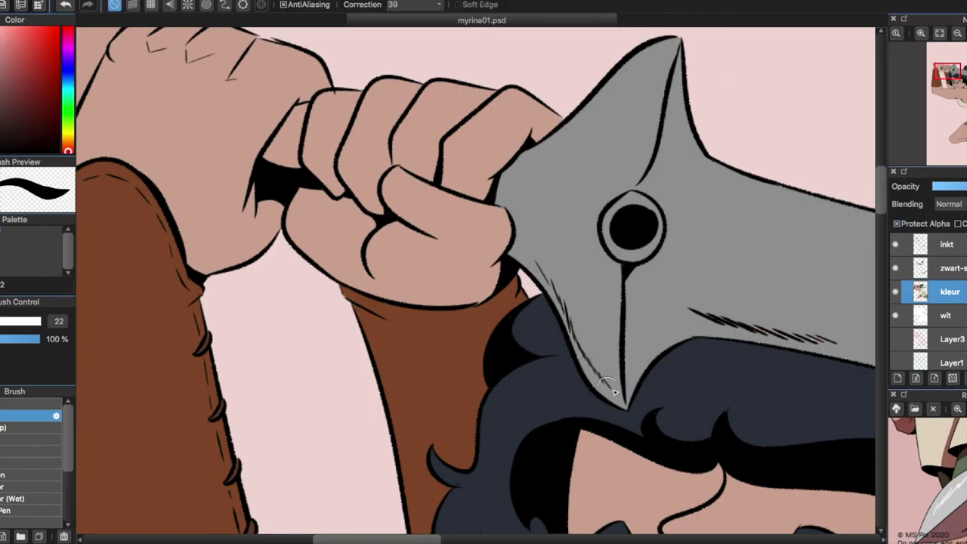
click(963, 71)
key(u)
click(958, 86)
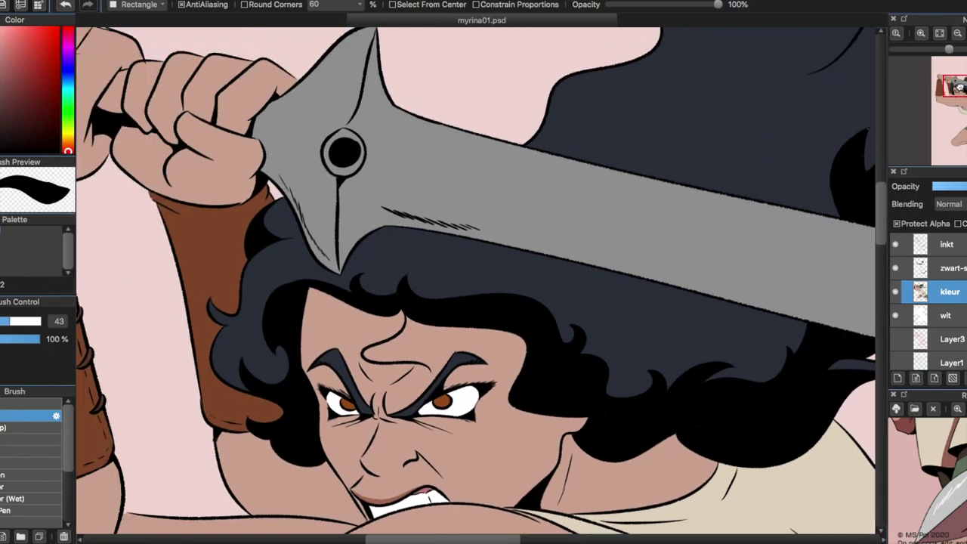
Colour the ring around the black gem in the sword's guard light grey
click(954, 72)
key(b)
click(498, 223)
key(p)
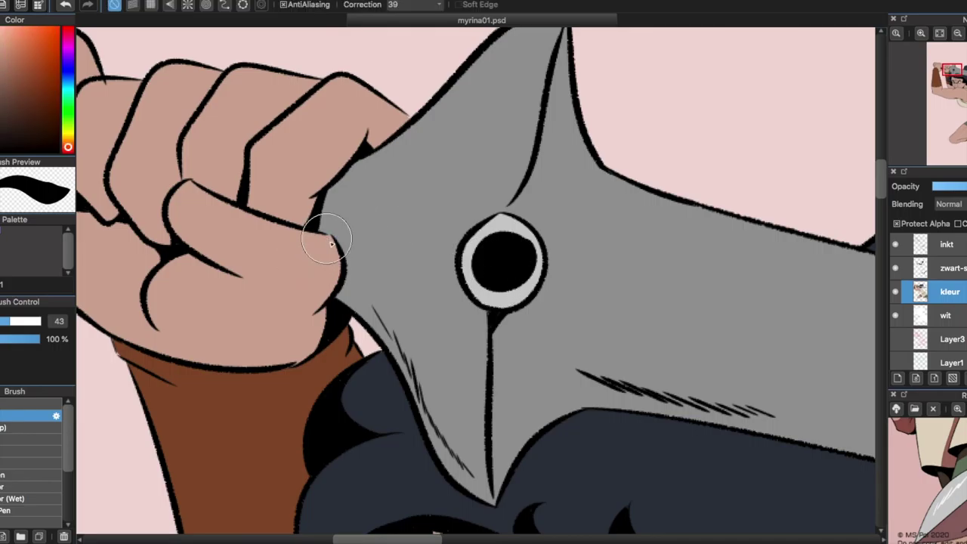
Fill the sword's grip above and between the hands with ochre and paint its end cap dark grey
key(b)
scroll(328, 240, left, 5)
drag(68, 147, 68, 144)
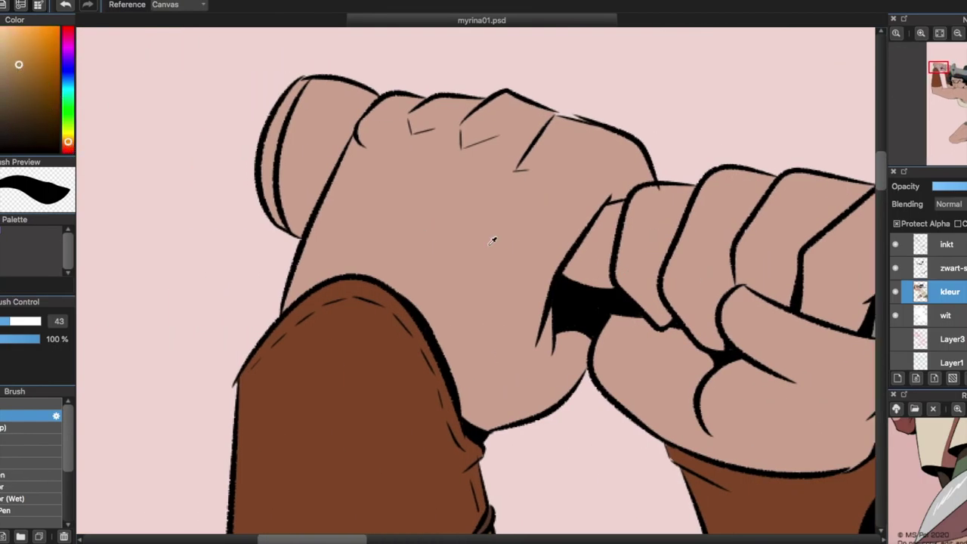
click(596, 241)
click(288, 129)
key(b)
alt+click(260, 181)
drag(281, 220, 292, 93)
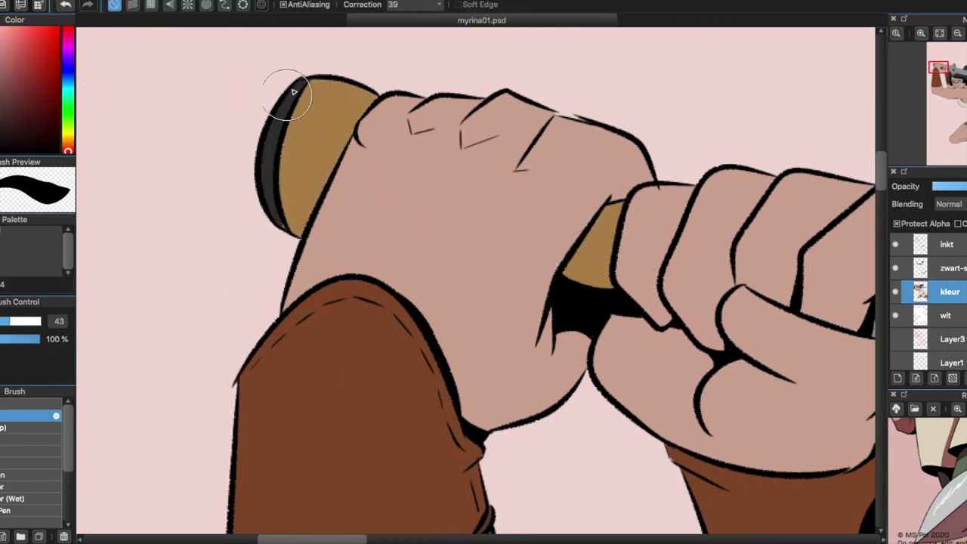
Create a zwaard layer above kleur and put the grey sword area on it using a Magic Wand selection
scroll(438, 156, down, 5)
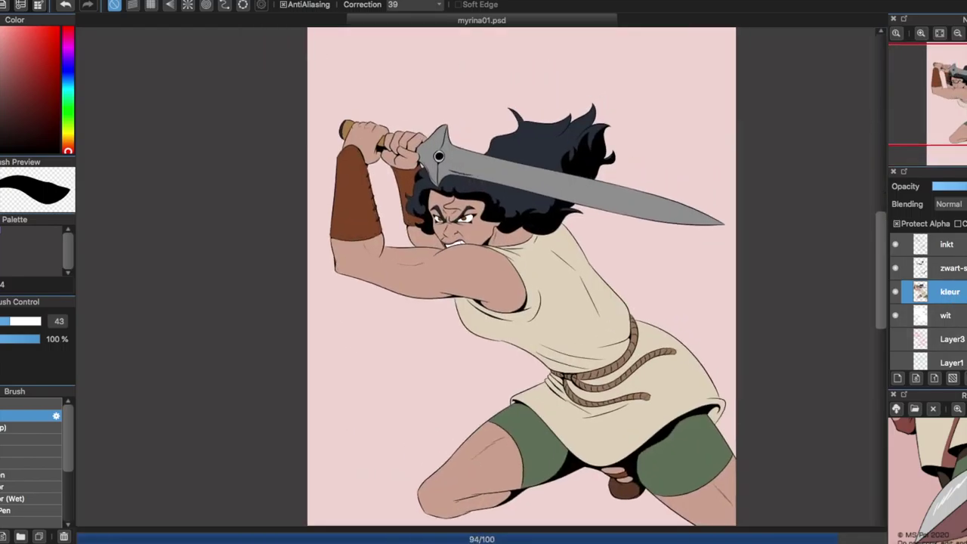
click(897, 381)
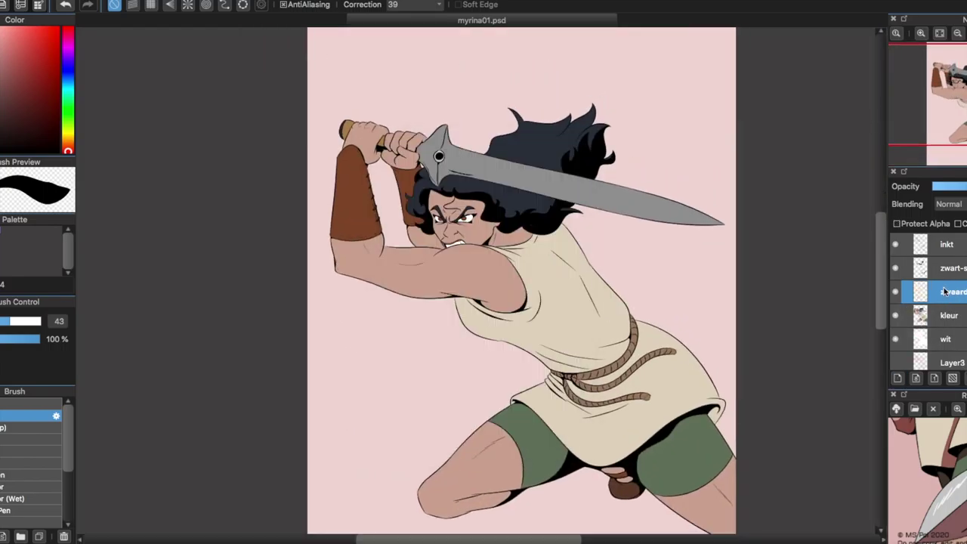
key(w)
click(473, 165)
scroll(961, 87, up, 3)
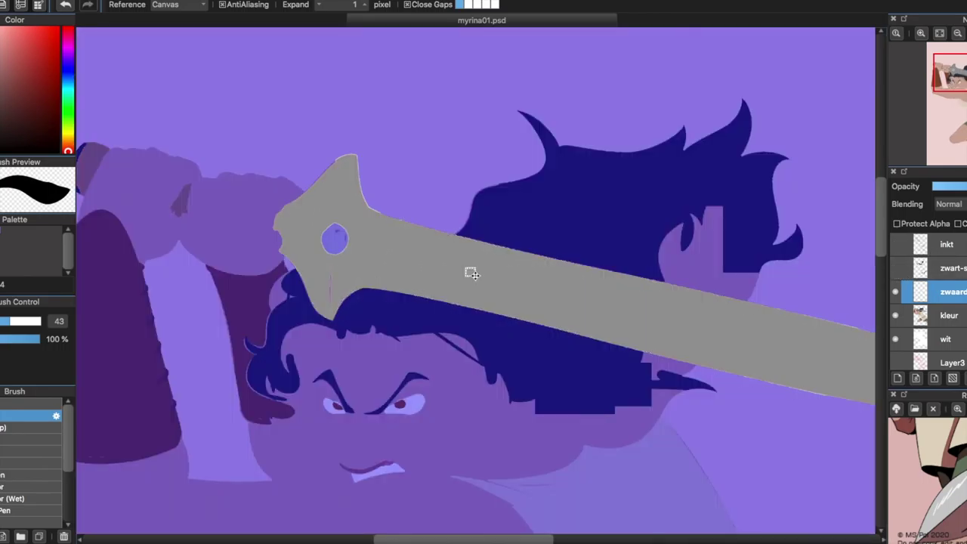
scroll(257, 241, up, 5)
key(w)
click(147, 331)
key(ctrl+shift+n)
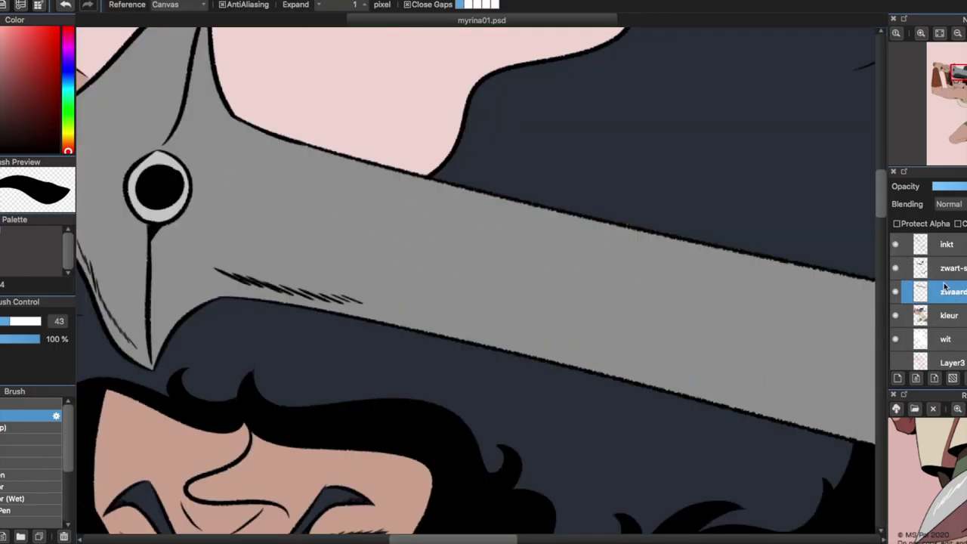
scroll(476, 279, down, 5)
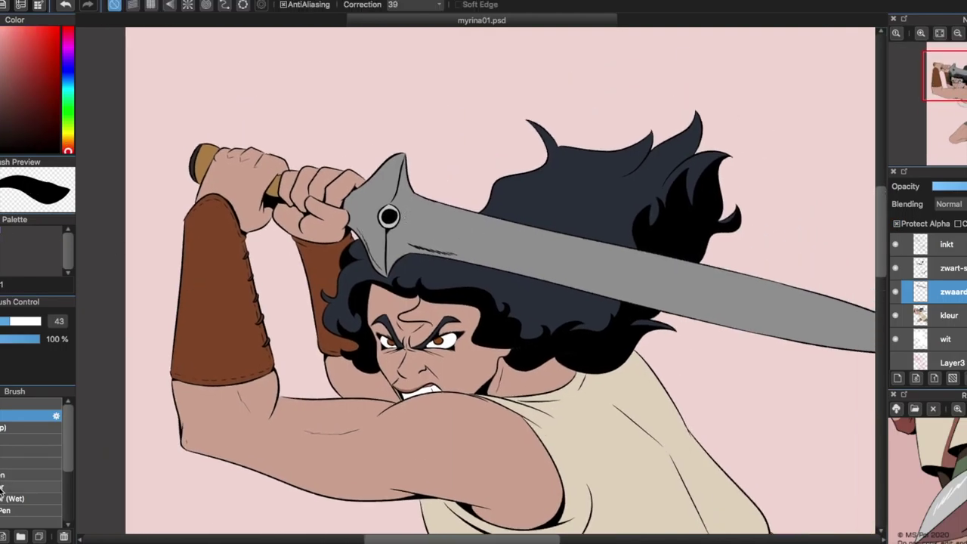
drag(400, 215, 537, 242)
drag(468, 230, 440, 218)
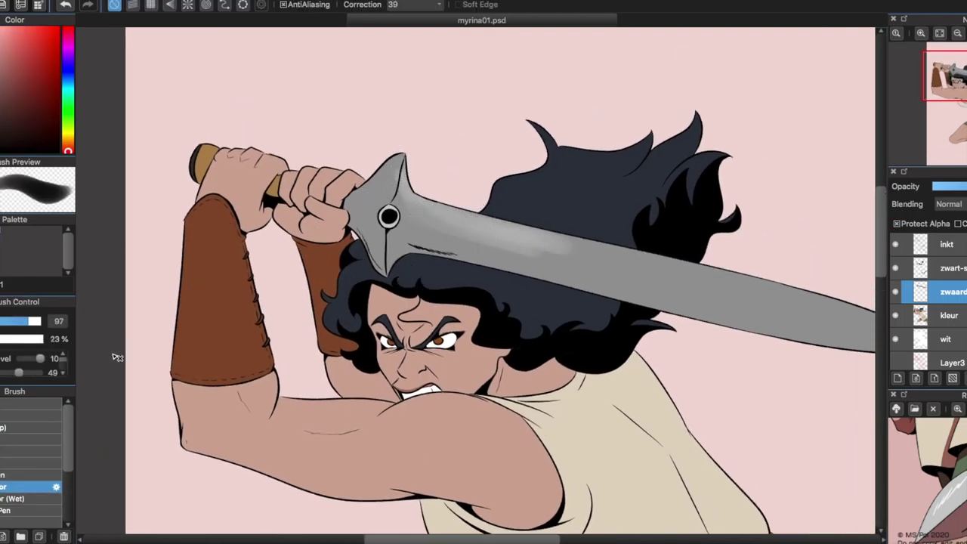
key(ctrl+z)
Shade the sword's blade and guard with soft lighter and darker greys, using brush opacities of 53% and 33%
drag(10, 339, 23, 339)
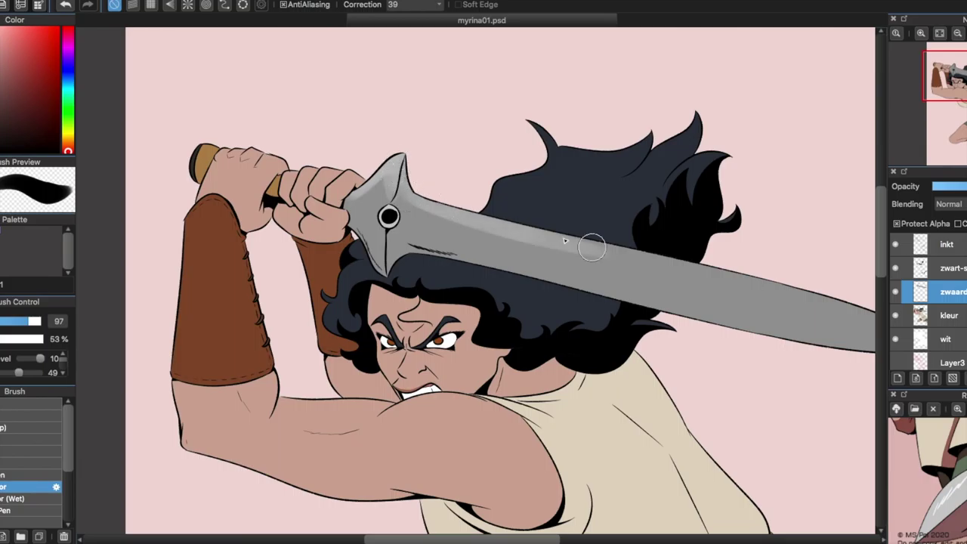
drag(545, 186, 367, 205)
mouse_move(401, 271)
mouse_down()
mouse_move(763, 366)
mouse_move(227, 223)
mouse_move(216, 197)
mouse_up()
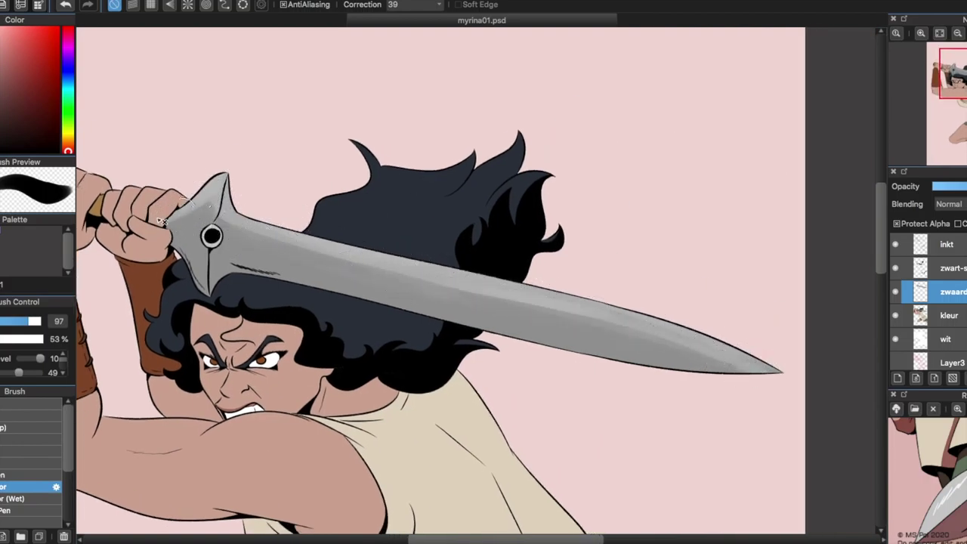
drag(211, 230, 208, 264)
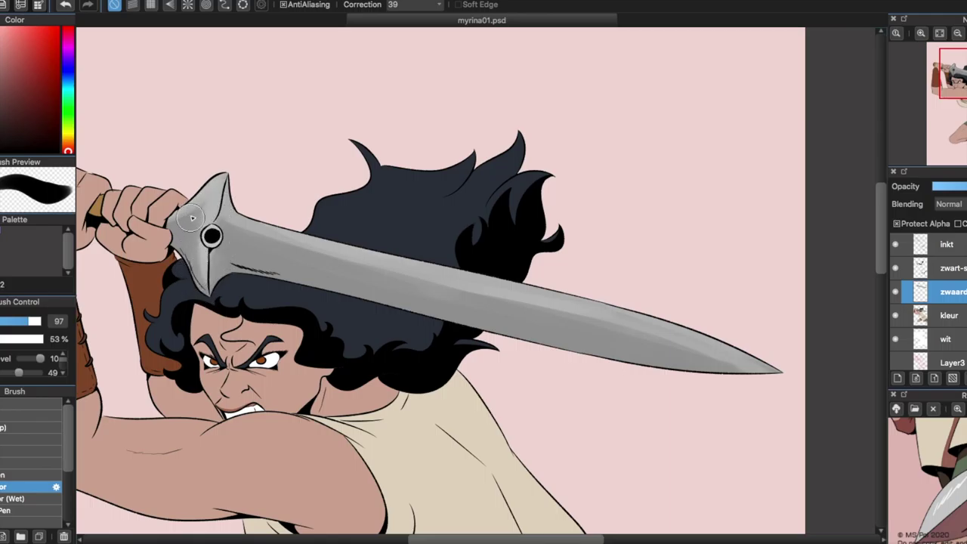
drag(227, 227, 679, 367)
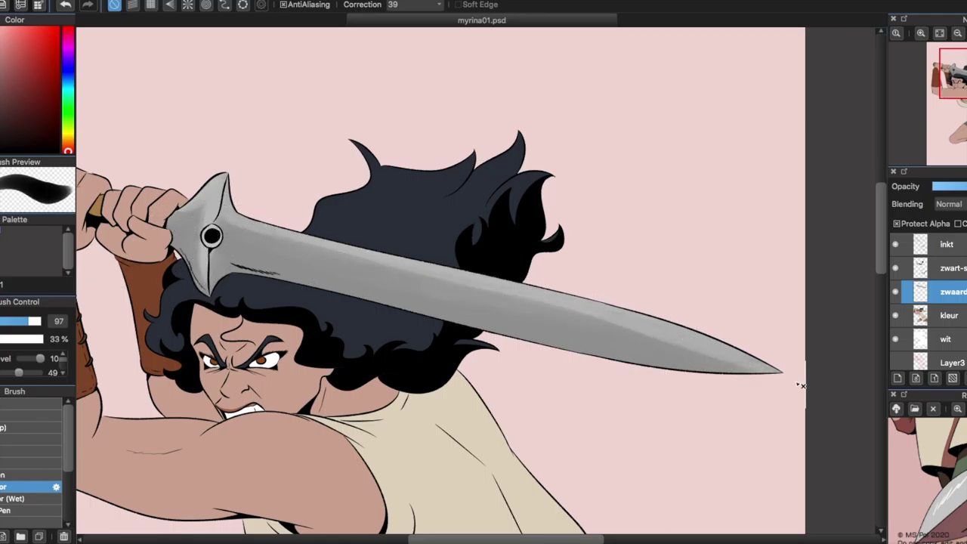
Add a shadow layer named schaduw01 and place it above the zwaard layer
click(897, 378)
drag(944, 315, 947, 280)
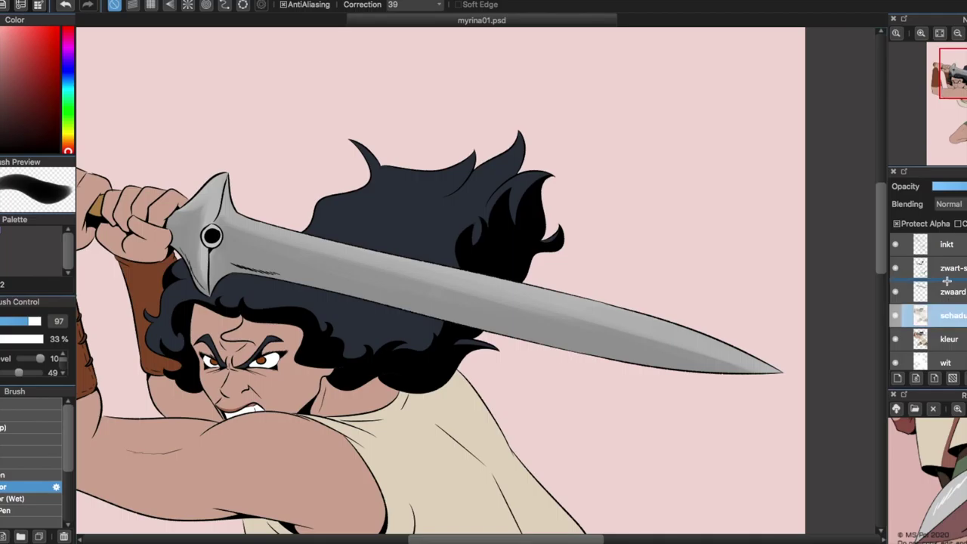
drag(946, 280, 946, 292)
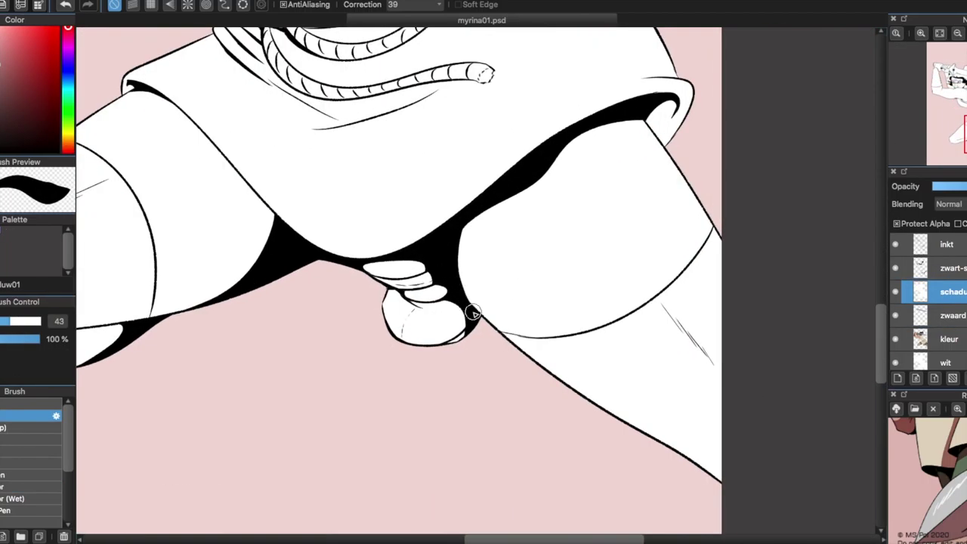
Paint muted red shadows on the rear thigh and the shoe between the legs, leaving rounded light areas
mouse_move(472, 260)
mouse_down()
mouse_move(476, 279)
mouse_move(721, 368)
mouse_move(663, 317)
mouse_up()
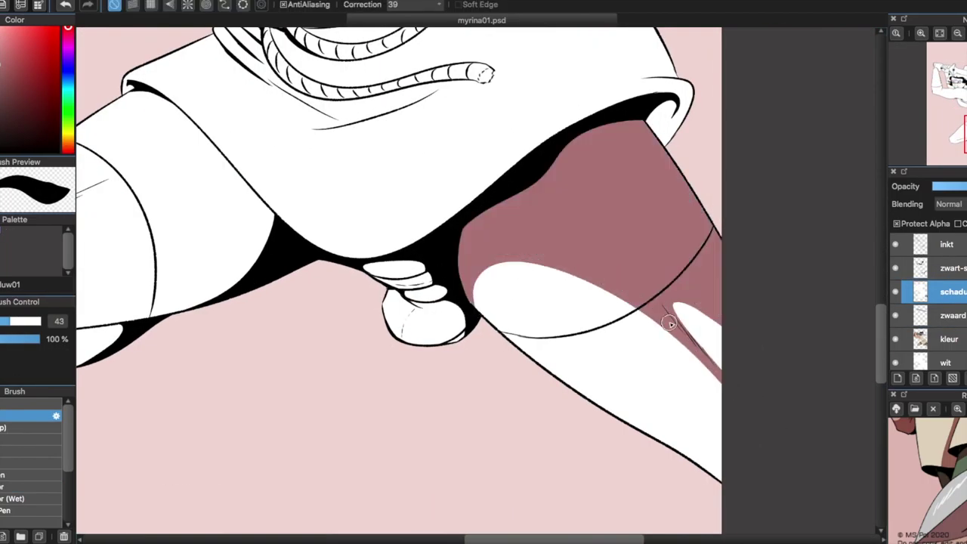
drag(387, 273, 464, 330)
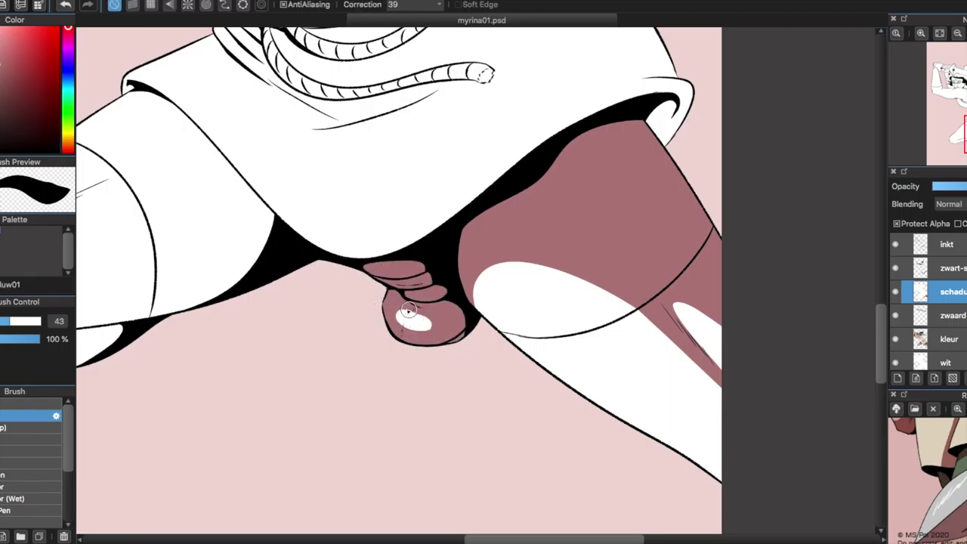
Outline and fill muted red shadows along the underside of the front leg and beneath the tunic hem
scroll(408, 310, down, 5)
scroll(552, 164, up, 5)
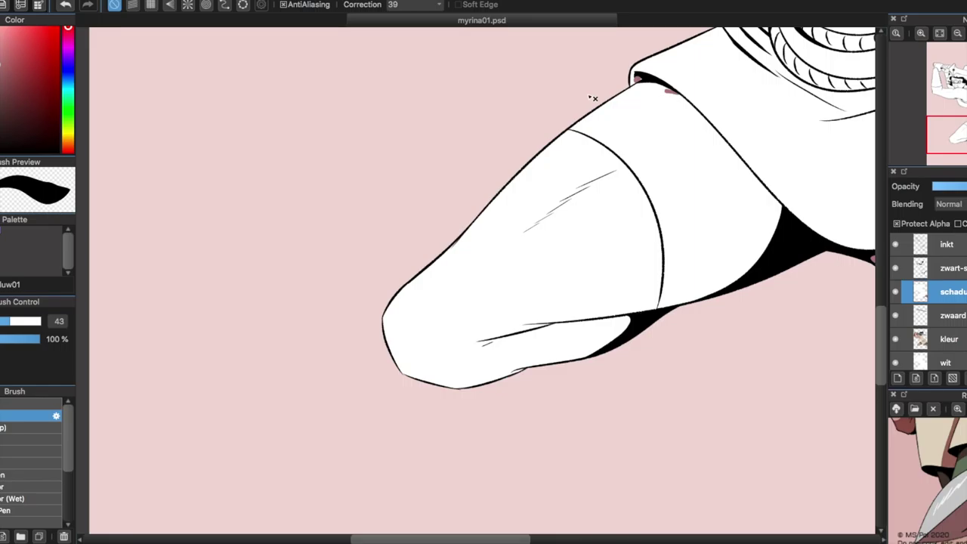
mouse_move(663, 82)
mouse_down()
mouse_move(529, 356)
mouse_move(420, 352)
mouse_up()
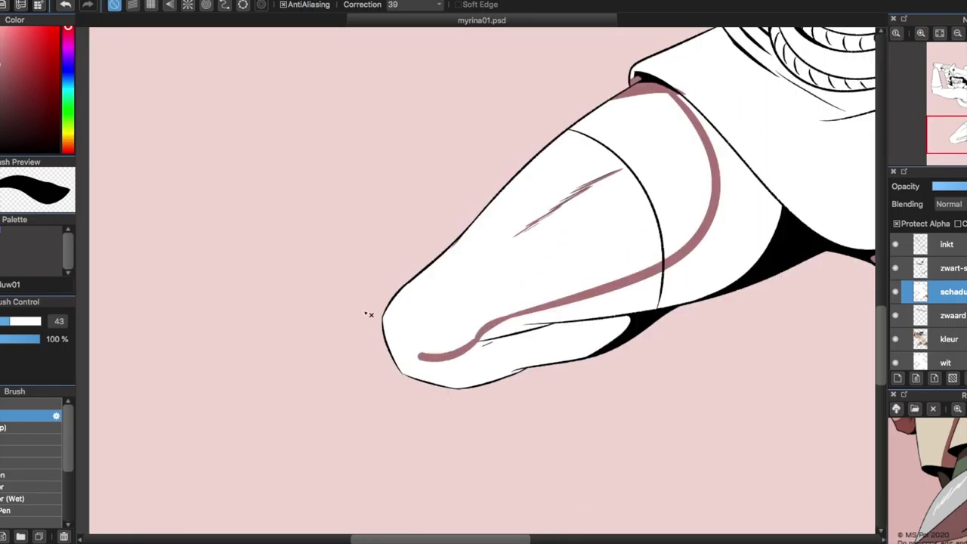
key(g)
click(690, 251)
key(b)
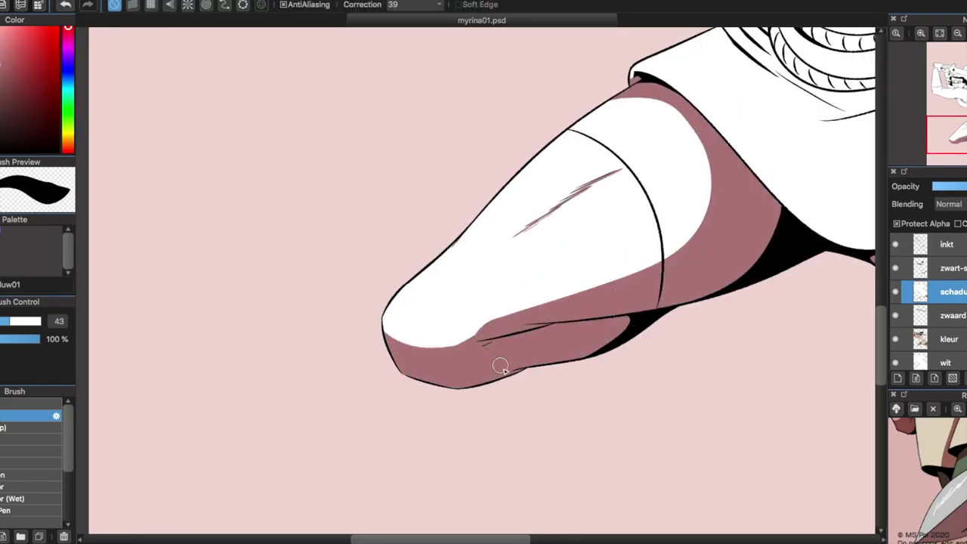
Paint muted red fold shadows along the tunic's back and waist with a size 38 brush
scroll(400, 310, right, 5)
scroll(438, 363, up, 3)
scroll(634, 229, up, 6)
drag(16, 321, 24, 321)
mouse_move(423, 154)
mouse_down()
mouse_move(496, 218)
mouse_move(567, 354)
mouse_up()
drag(635, 391, 496, 407)
drag(579, 451, 386, 394)
drag(529, 469, 370, 408)
Outline and fill a muted red shadow along the underside of the front arm and around its shoulder
scroll(370, 408, down, 3)
drag(416, 147, 438, 256)
scroll(136, 308, up, 3)
drag(135, 309, 486, 368)
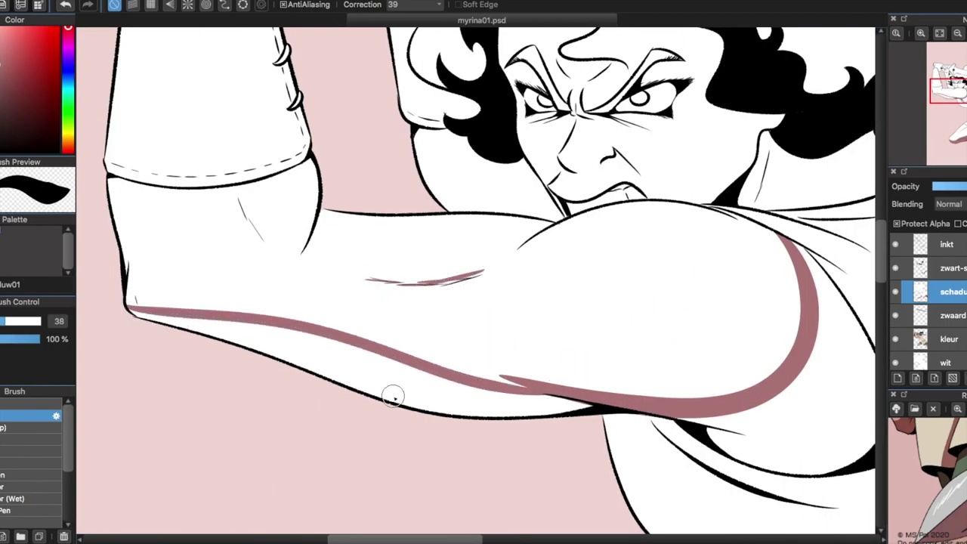
key(g)
click(712, 403)
key(b)
Connect the tunic's waist folds and fill the area above the rope belt with the muted red shadow
scroll(529, 363, down, 5)
scroll(454, 340, right, 5)
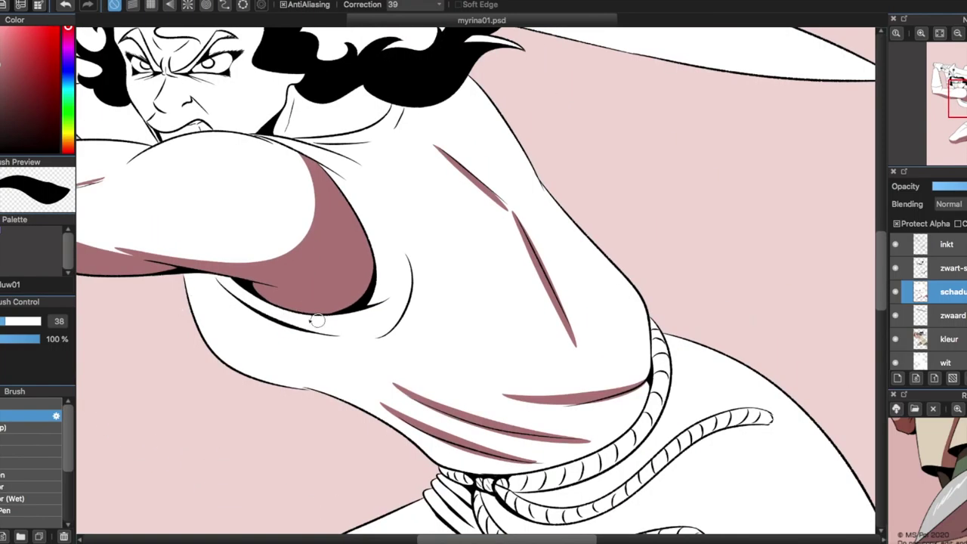
drag(570, 340, 419, 375)
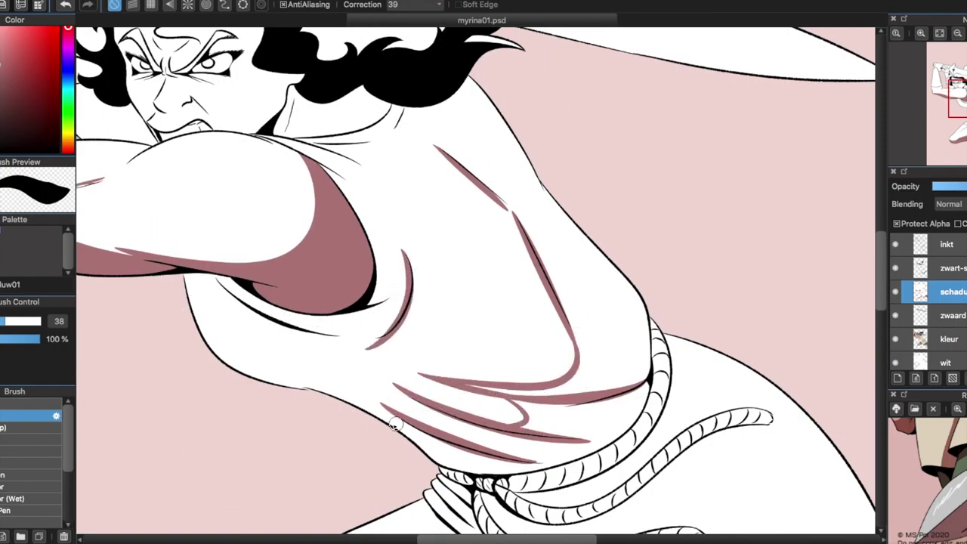
key(g)
click(440, 436)
key(b)
Paint shadow strokes at the tunic's neckline and fill the side along the back with muted red
drag(306, 141, 388, 144)
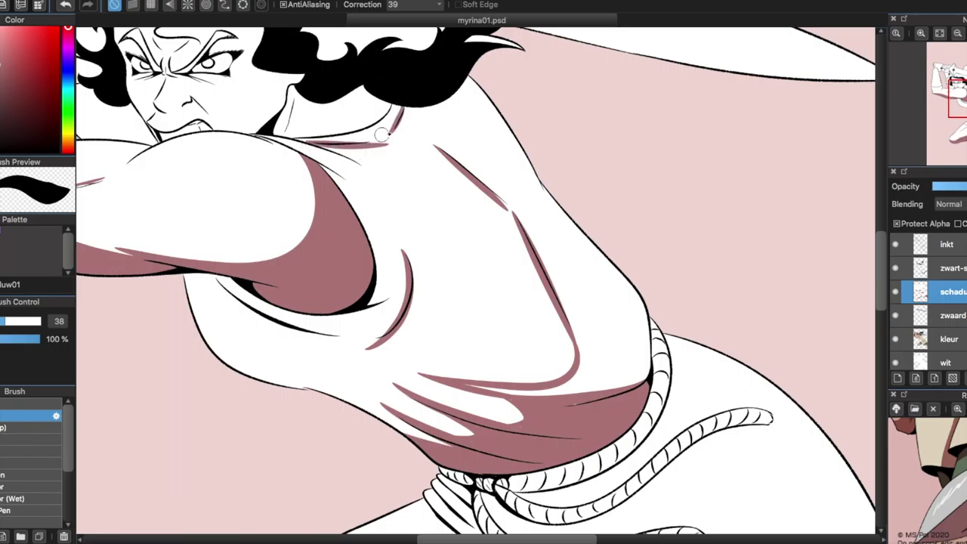
key(g)
click(589, 317)
key(b)
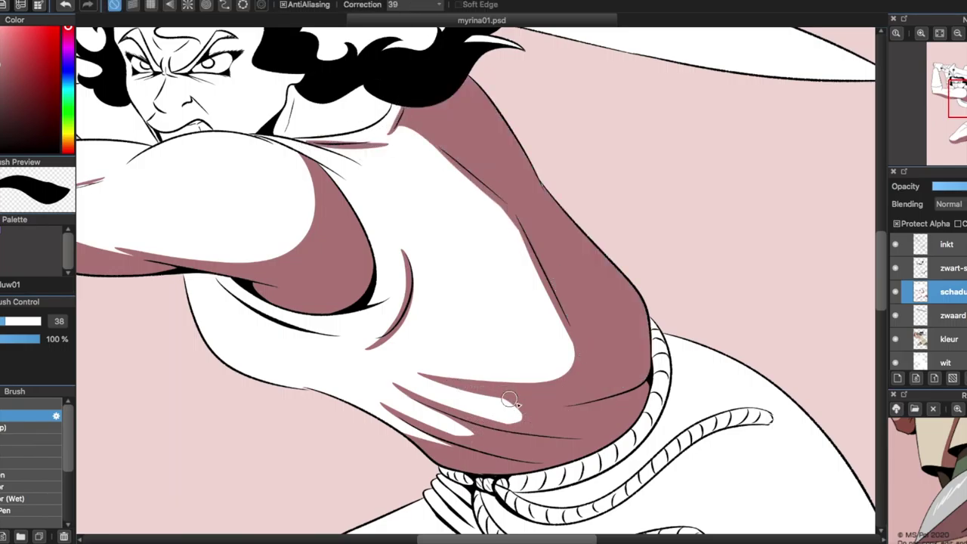
Outline and fill muted red shadows on the neck behind the jaw, under the hair and along the collar
scroll(334, 149, up, 3)
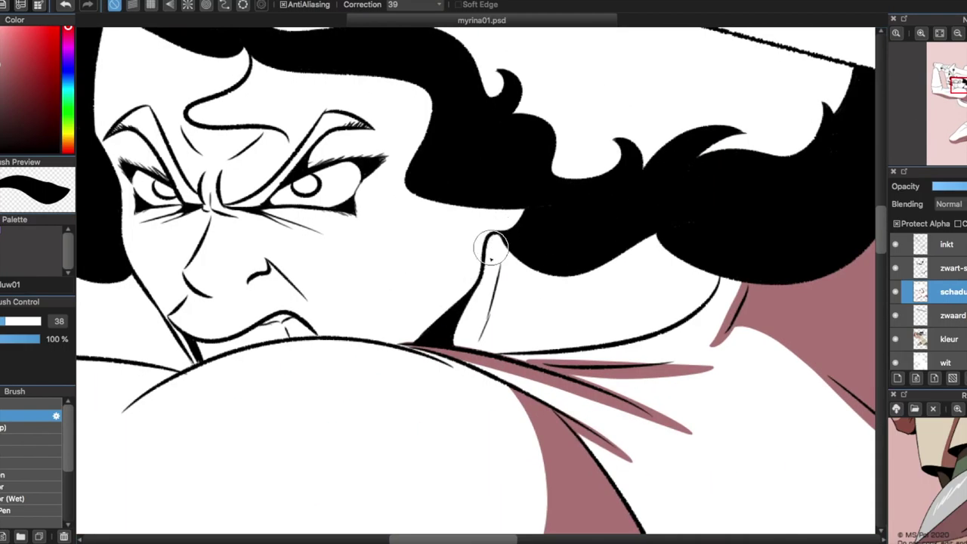
drag(494, 240, 463, 346)
mouse_move(476, 274)
mouse_down()
mouse_move(585, 279)
mouse_move(731, 305)
mouse_move(700, 272)
mouse_move(514, 254)
mouse_move(477, 318)
mouse_move(532, 349)
mouse_move(626, 346)
mouse_move(507, 264)
mouse_move(492, 348)
mouse_up()
key(g)
click(680, 269)
key(b)
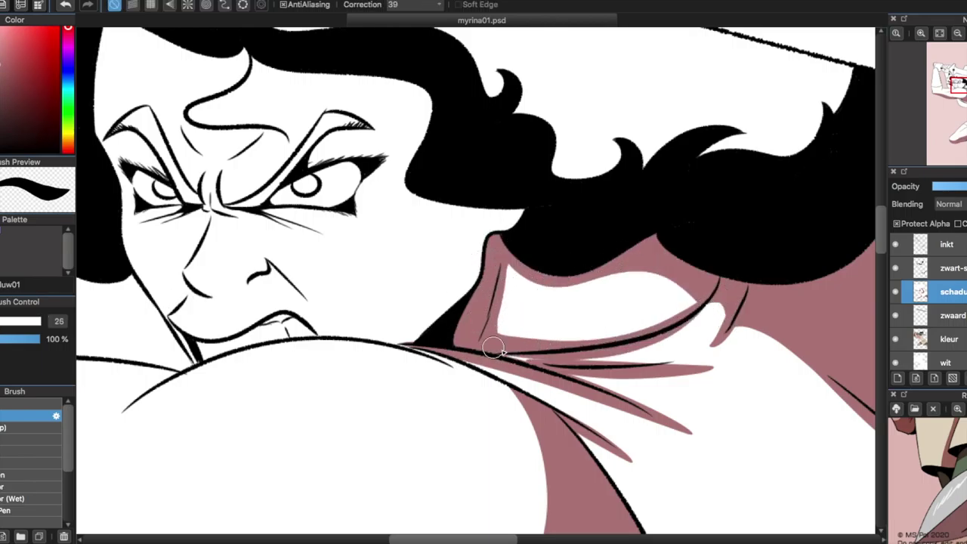
Paint muted red shadows along the front shoulder's upper edge and down the side of the face below the hair
drag(594, 429, 414, 349)
drag(525, 400, 502, 386)
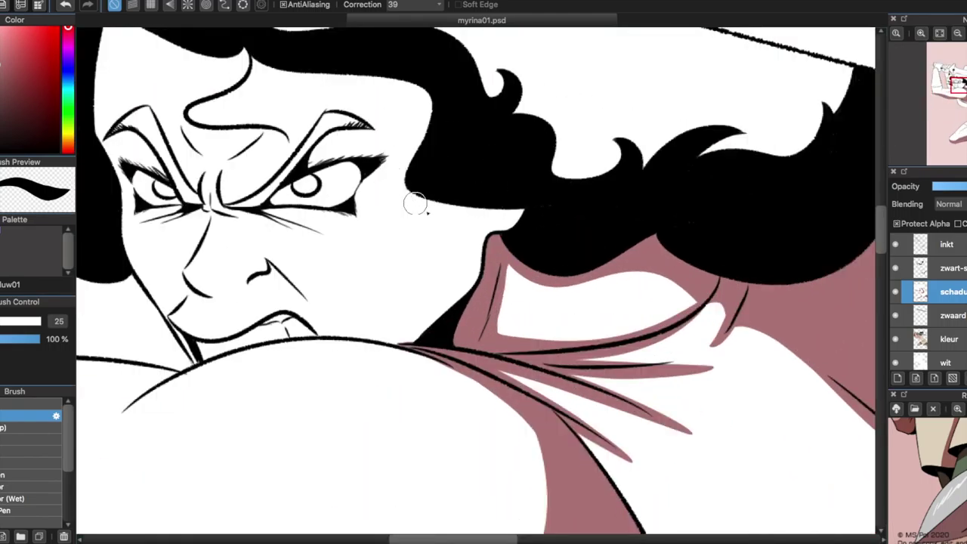
mouse_move(414, 204)
mouse_down()
mouse_move(432, 199)
mouse_move(425, 328)
mouse_up()
Outline and fill a large muted red shadow over the back hip of the tunic skirt below the rope belt
scroll(426, 328, down, 2)
scroll(454, 267, up, 3)
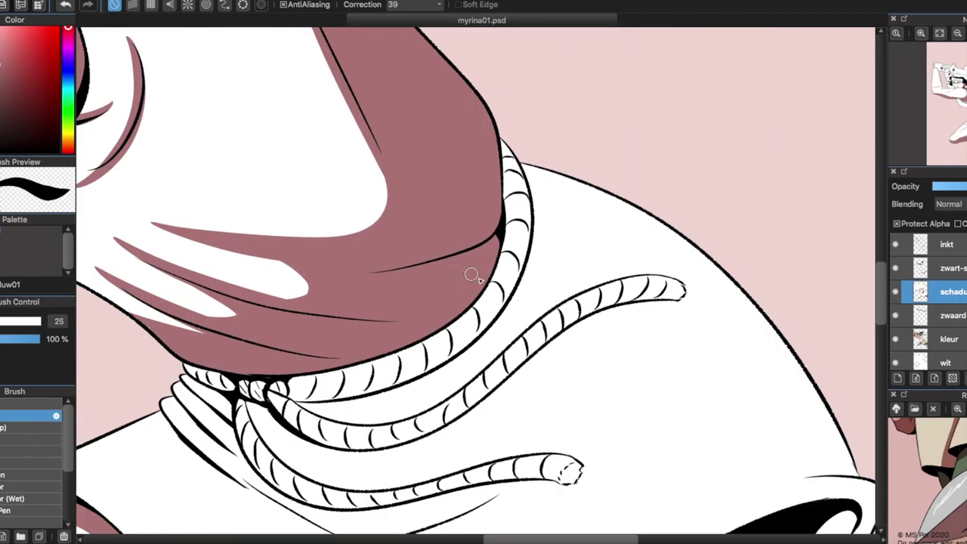
drag(11, 323, 23, 324)
scroll(462, 297, down, 3)
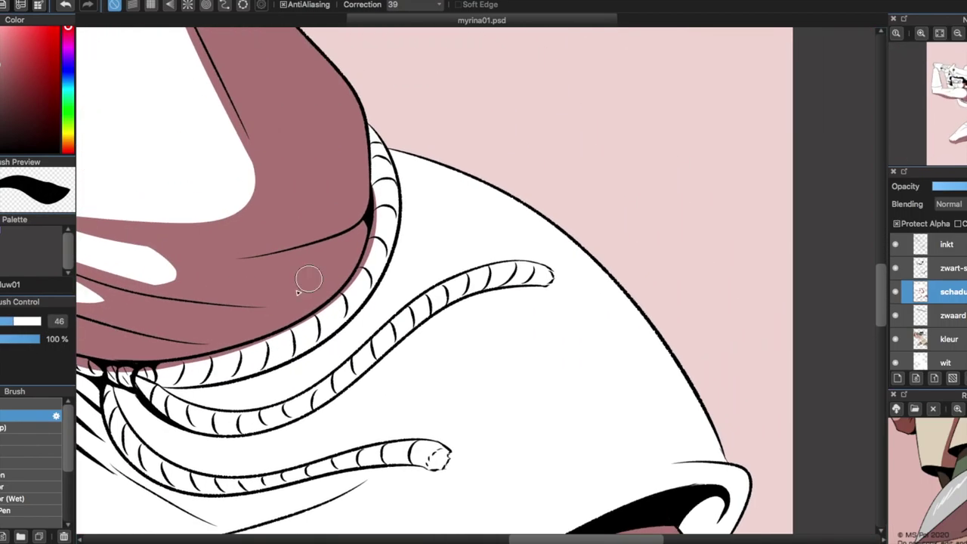
key(g)
click(519, 347)
click(421, 264)
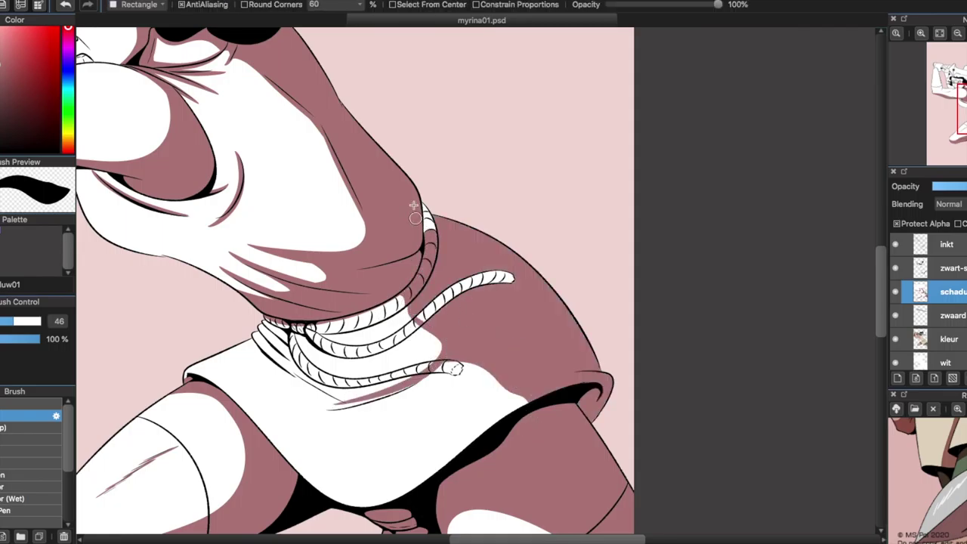
Paint muted red shadow along the rope belt around the waist and just beneath it
key(b)
scroll(439, 366, up, 4)
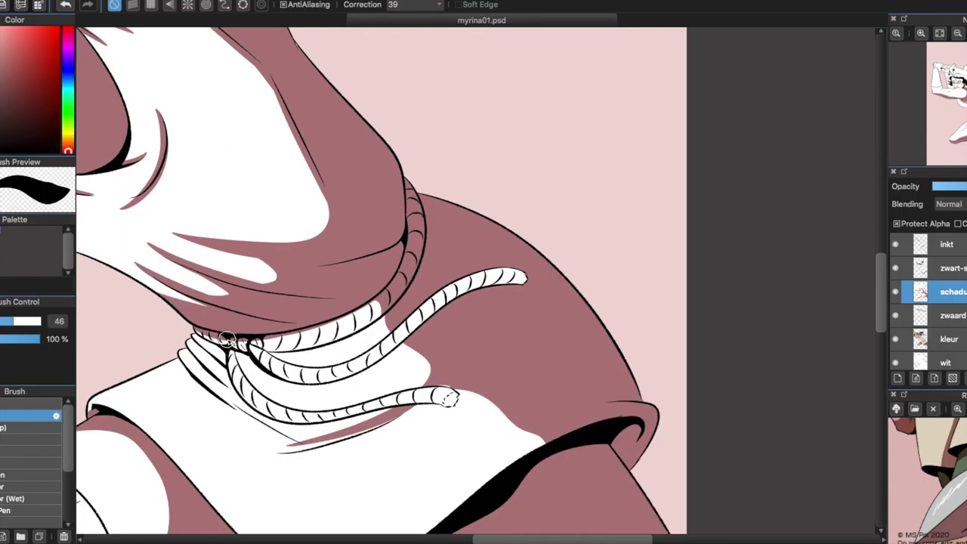
scroll(475, 279, up, 2)
mouse_move(257, 299)
mouse_down()
mouse_move(419, 294)
mouse_move(234, 306)
mouse_up()
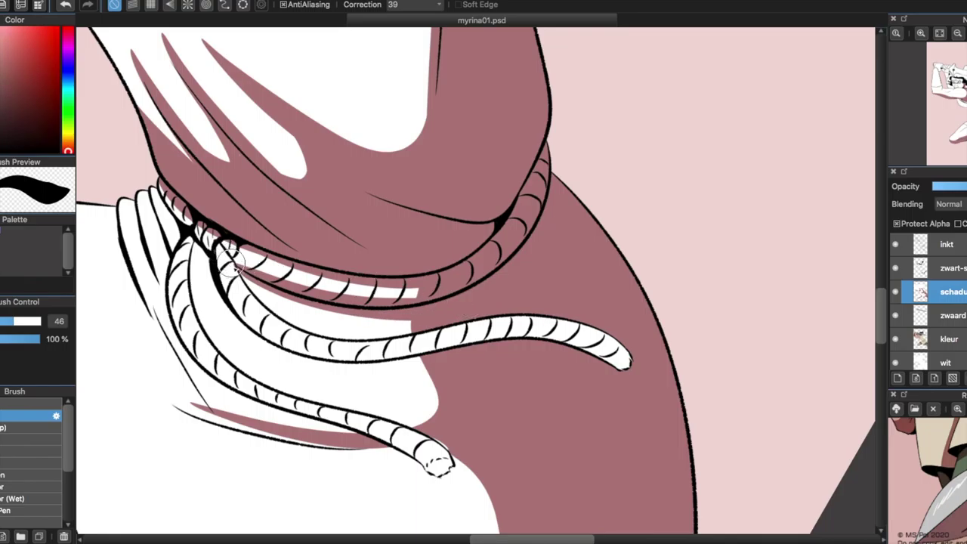
Shade the belt knot and the edges of the upper hanging rope end with a brush of size 30
scroll(227, 260, up, 2)
key(bracketleft)
key(bracketleft)
mouse_move(325, 227)
mouse_down()
mouse_move(358, 220)
mouse_move(393, 232)
mouse_move(342, 226)
mouse_move(356, 243)
mouse_move(391, 247)
mouse_move(395, 276)
mouse_up()
key(ctrl+z)
mouse_move(656, 264)
mouse_down()
mouse_move(728, 479)
mouse_move(540, 280)
mouse_up()
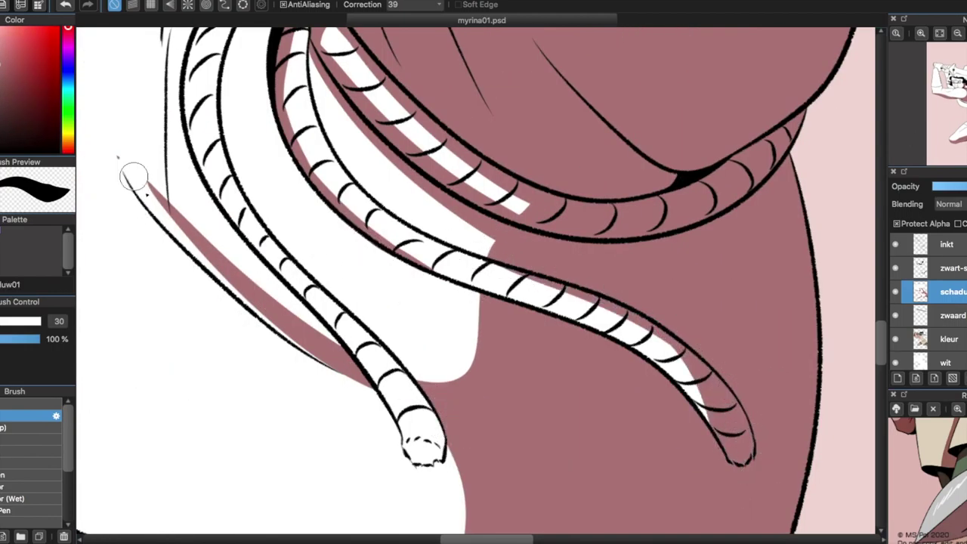
Shade the skirt folds beside the belt knot and the frayed tip of the lower hanging rope
key(ctrl+z)
mouse_move(117, 157)
mouse_down()
mouse_move(221, 156)
mouse_move(174, 147)
mouse_move(249, 260)
mouse_move(453, 356)
mouse_move(272, 390)
mouse_up()
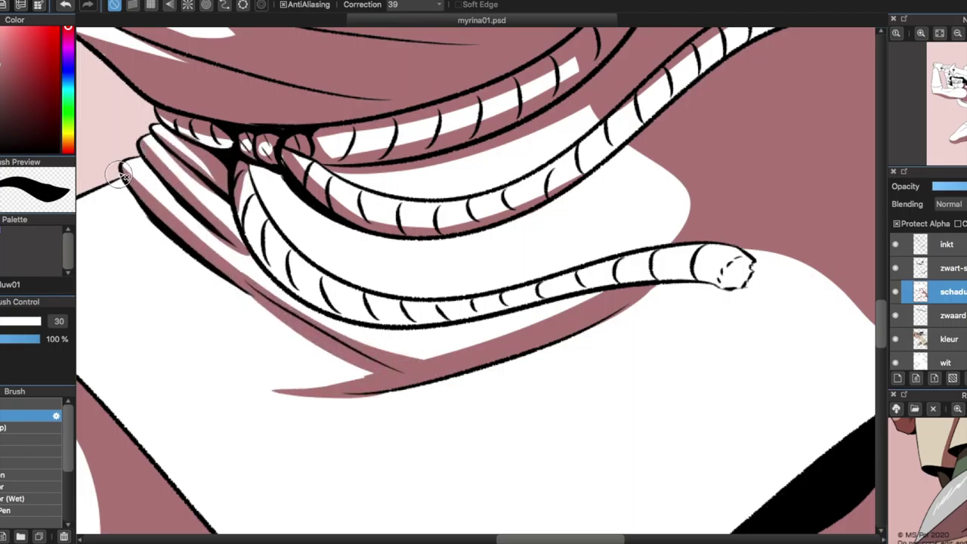
drag(121, 181, 335, 391)
drag(597, 264, 576, 267)
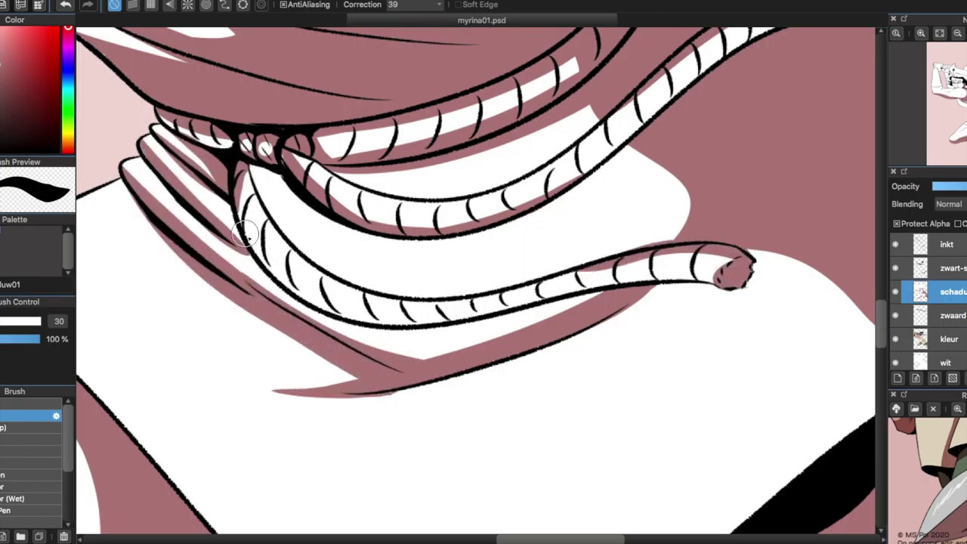
Paint cast shadows on the skirt beneath both hanging ropes, and shade the lower rope with brush size 26
drag(257, 172, 650, 162)
drag(393, 246, 683, 195)
mouse_move(291, 302)
mouse_down()
mouse_move(642, 389)
mouse_move(658, 403)
mouse_up()
key(bracketleft)
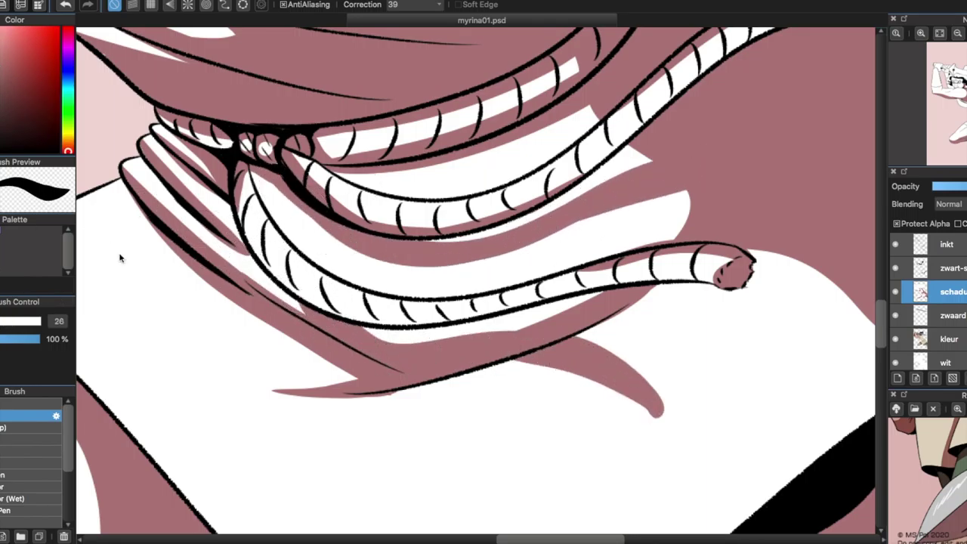
alt+click(236, 200)
alt+click(346, 286)
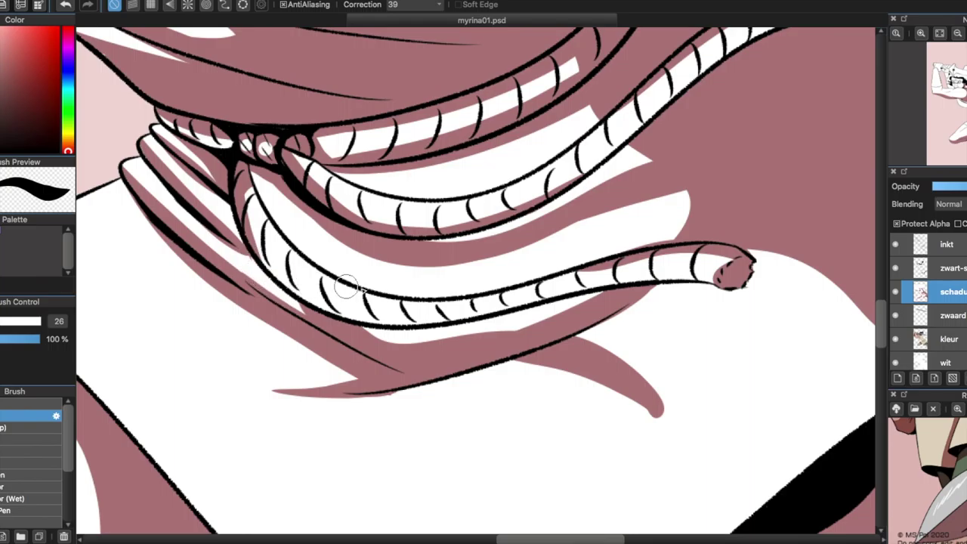
Shade the fingers of the hand nearest the sword guard and the gap between both hands with muted red
click(906, 132)
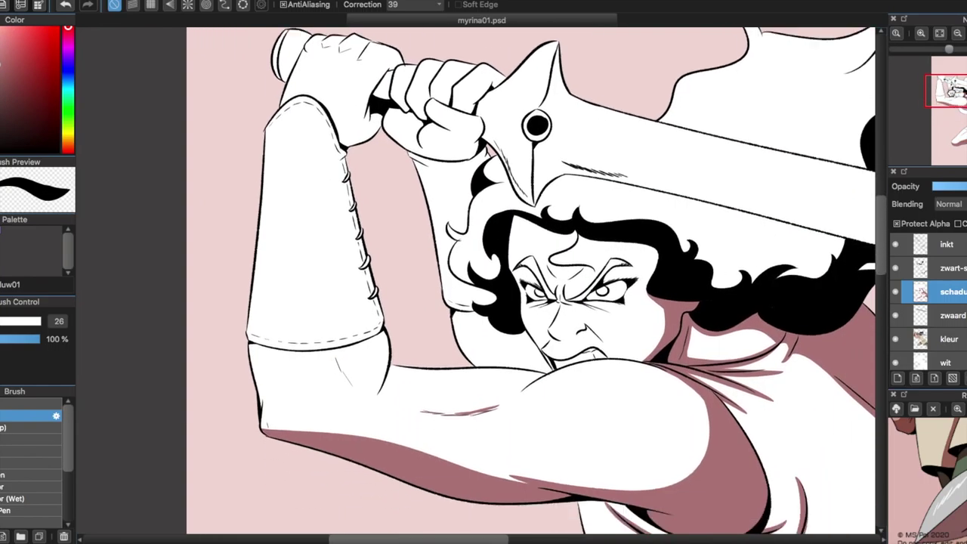
scroll(503, 146, up, 4)
mouse_move(528, 99)
mouse_down()
mouse_move(487, 162)
mouse_move(348, 200)
mouse_up()
mouse_move(608, 132)
mouse_down()
mouse_move(577, 202)
mouse_move(544, 234)
mouse_up()
drag(461, 242, 385, 204)
drag(541, 133, 616, 176)
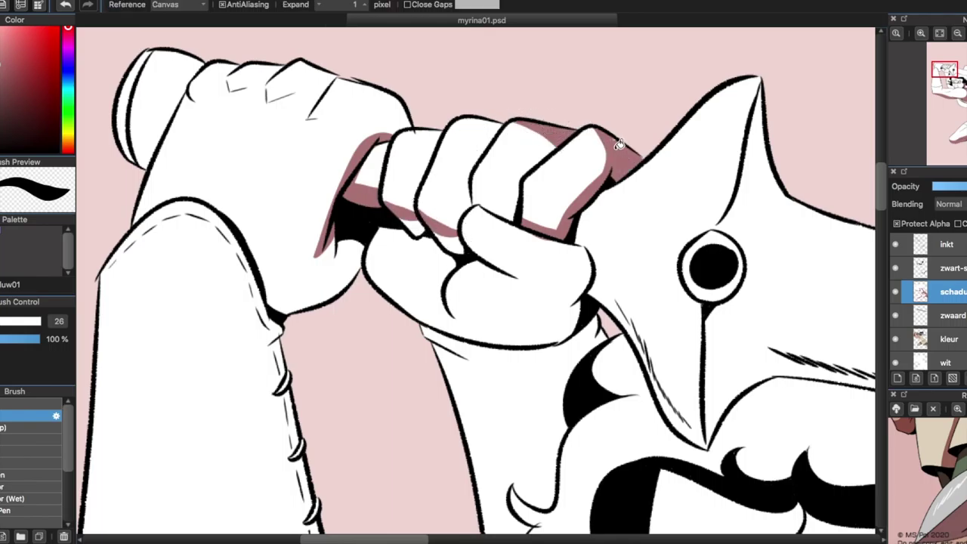
Add muted red shadows to the thumb, the finger creases and the wrist of the hand nearest the guard
drag(472, 208, 591, 265)
mouse_move(601, 192)
mouse_down()
mouse_move(593, 310)
mouse_move(573, 375)
mouse_up()
drag(480, 365, 434, 346)
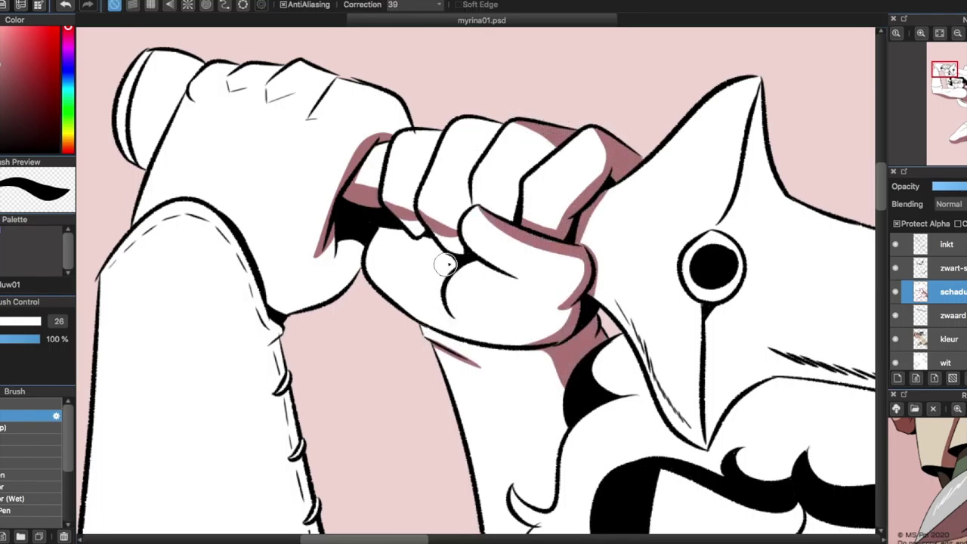
drag(412, 238, 459, 257)
mouse_move(330, 240)
mouse_down()
mouse_move(254, 280)
mouse_move(334, 257)
mouse_move(474, 358)
mouse_up()
Paint muted red shadows on the front hand's knuckle creases, outer edge and heel
drag(521, 227, 442, 363)
mouse_move(479, 180)
mouse_down()
mouse_move(513, 219)
mouse_move(474, 177)
mouse_move(432, 195)
mouse_move(446, 222)
mouse_up()
drag(445, 228, 420, 264)
drag(367, 187, 347, 240)
drag(505, 256, 508, 287)
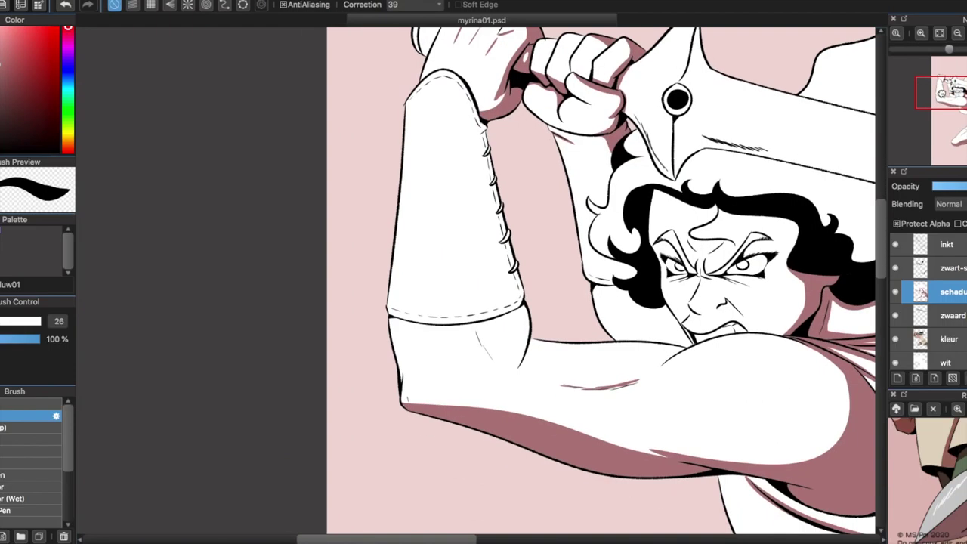
Shade the front bracer along its laced edge and outline and fill the inner elbow's shadow below it
mouse_move(442, 162)
mouse_down()
mouse_move(470, 353)
mouse_move(500, 435)
mouse_up()
drag(344, 152, 338, 236)
key(ctrl+z)
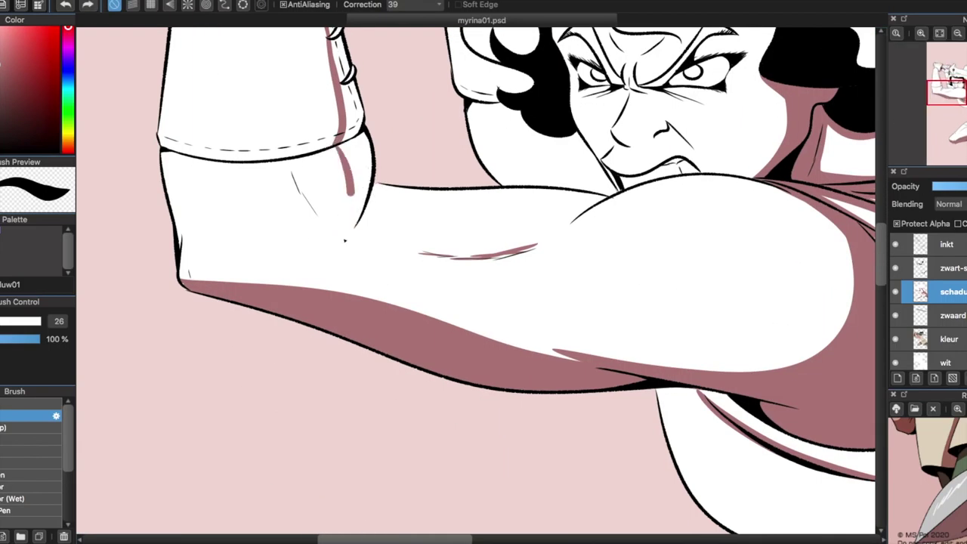
drag(370, 186, 344, 238)
key(g)
click(355, 189)
Paint muted red shadows on the rear arm below its bracer and behind the face
key(b)
mouse_move(355, 83)
mouse_down()
mouse_move(346, 139)
mouse_move(394, 160)
mouse_move(442, 358)
mouse_up()
scroll(561, 415, up, 5)
mouse_move(280, 340)
mouse_down()
mouse_move(248, 285)
mouse_move(11, 302)
mouse_up()
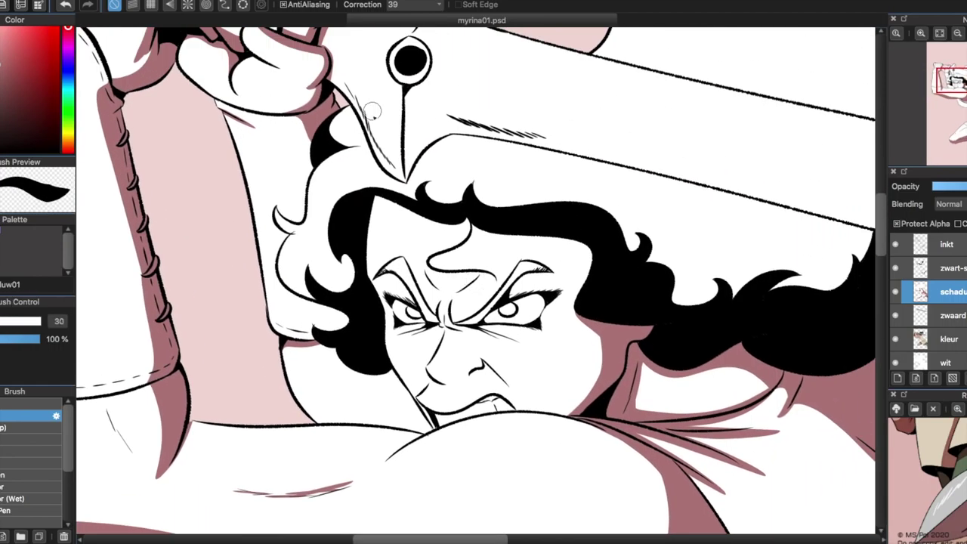
mouse_move(358, 373)
mouse_down()
mouse_move(524, 279)
mouse_move(698, 105)
mouse_up()
mouse_move(550, 260)
mouse_down()
mouse_move(572, 437)
mouse_move(529, 249)
mouse_move(152, 211)
mouse_up()
Shade both upper eyelids and the forehead beneath the hairline with muted red
scroll(227, 340, up, 3)
drag(114, 349, 194, 412)
mouse_move(477, 337)
mouse_down()
mouse_move(420, 364)
mouse_move(401, 396)
mouse_up()
scroll(476, 277, down, 2)
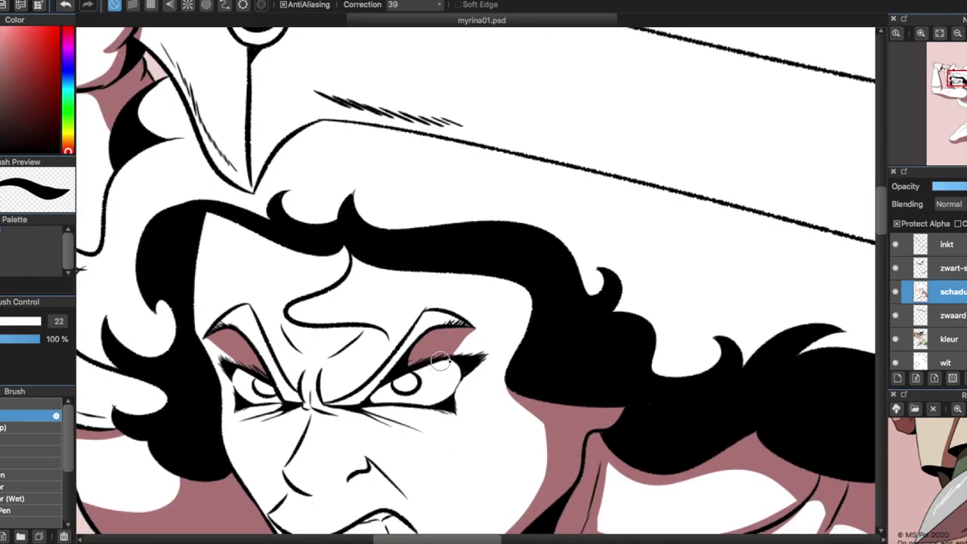
drag(355, 263, 499, 291)
mouse_move(528, 348)
mouse_down()
mouse_move(540, 340)
mouse_move(181, 264)
mouse_move(346, 249)
mouse_move(332, 22)
mouse_up()
Shade the brow and eye creases, the underside of the nose and the mouth using progressively smaller brush sizes
scroll(345, 249, up, 2)
mouse_move(249, 281)
mouse_down()
mouse_move(361, 268)
mouse_move(428, 329)
mouse_up()
mouse_move(355, 181)
mouse_down()
mouse_move(453, 204)
mouse_move(446, 226)
mouse_move(238, 205)
mouse_move(278, 193)
mouse_up()
drag(349, 85, 296, 119)
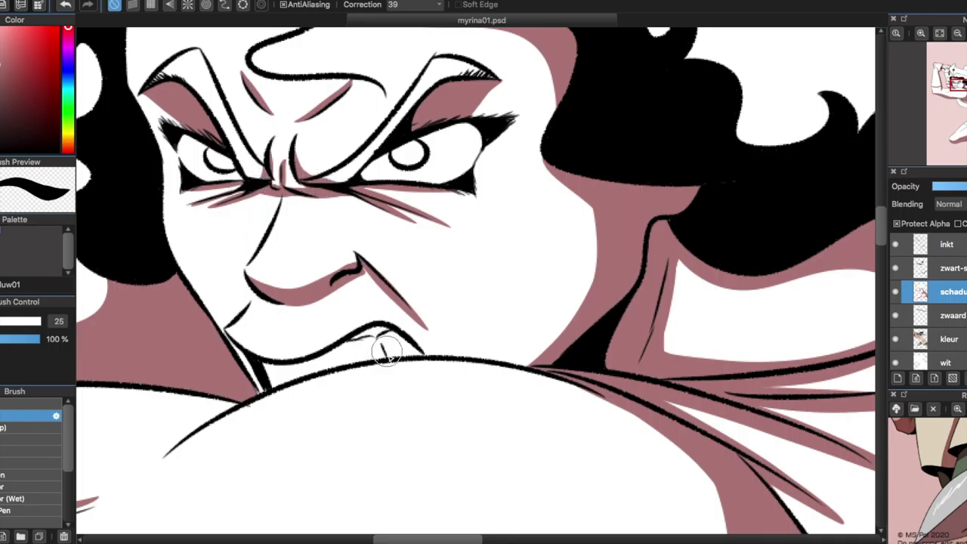
key([)
key([)
key([)
key([)
key([)
key([)
scroll(310, 341, down, 4)
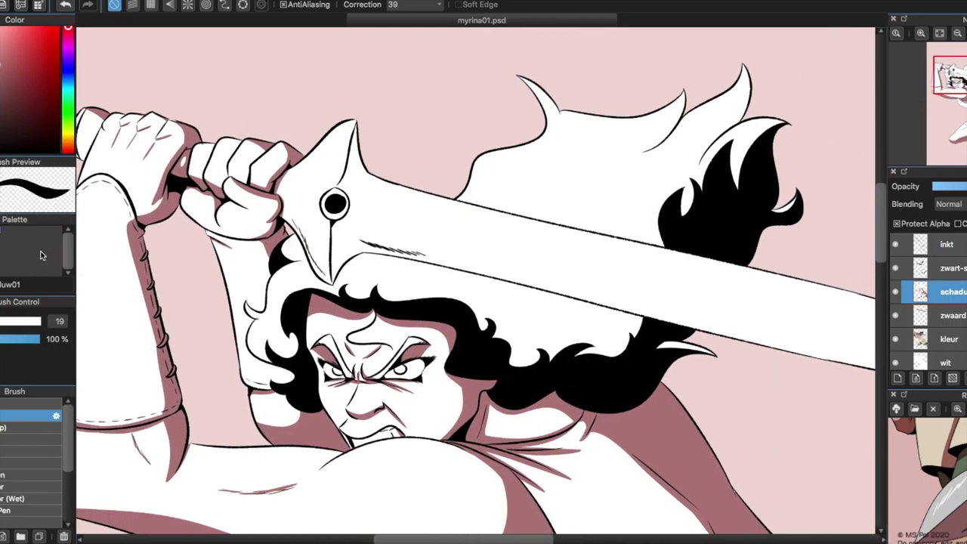
Outline and fill the shadow the sword blade casts on the top of the hair, using brush size 35
key(])
key(])
key(])
key(])
scroll(151, 260, right, 5)
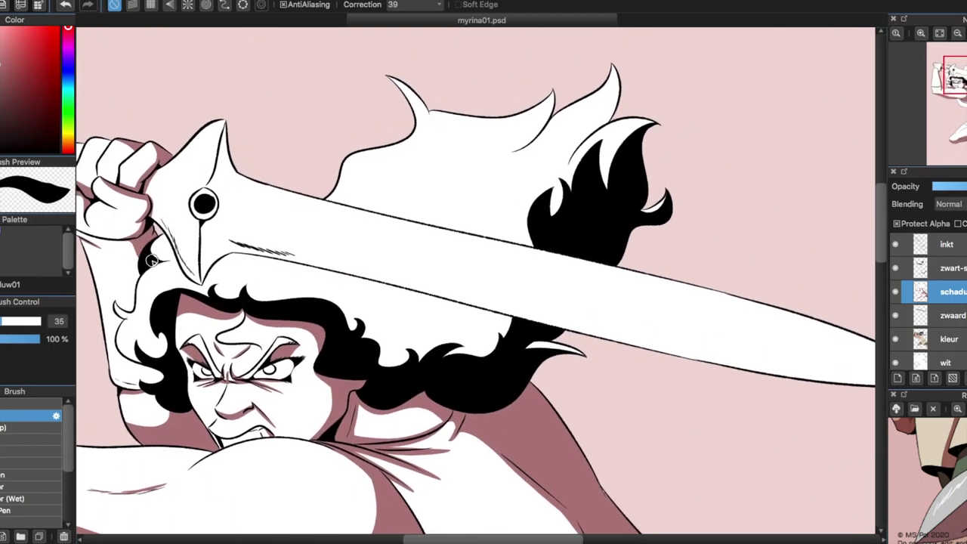
drag(218, 274, 489, 345)
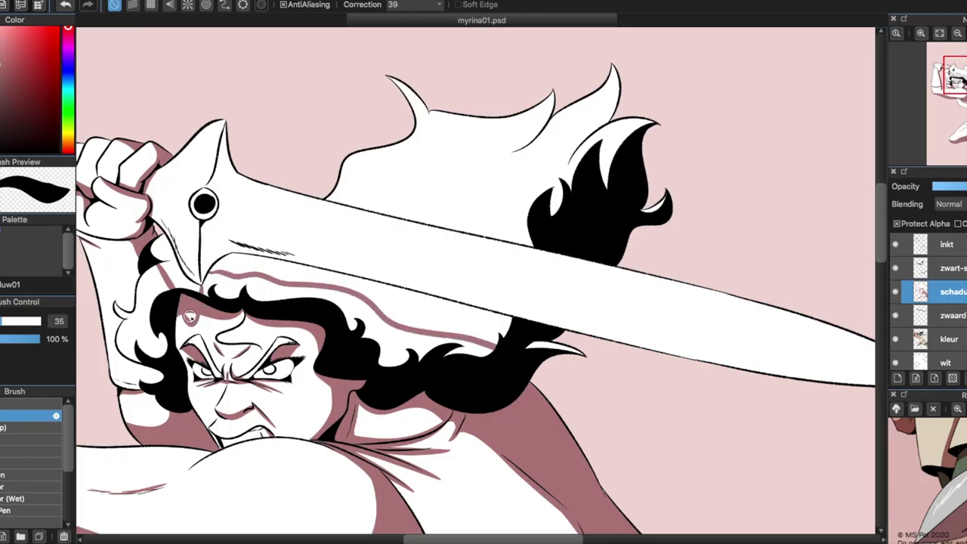
key(g)
click(276, 278)
Shade the hair curls below the sword guard on the far side of the face with brush size 23
key(b)
scroll(276, 278, up, 3)
scroll(291, 230, left, 4)
key([)
key([)
key([)
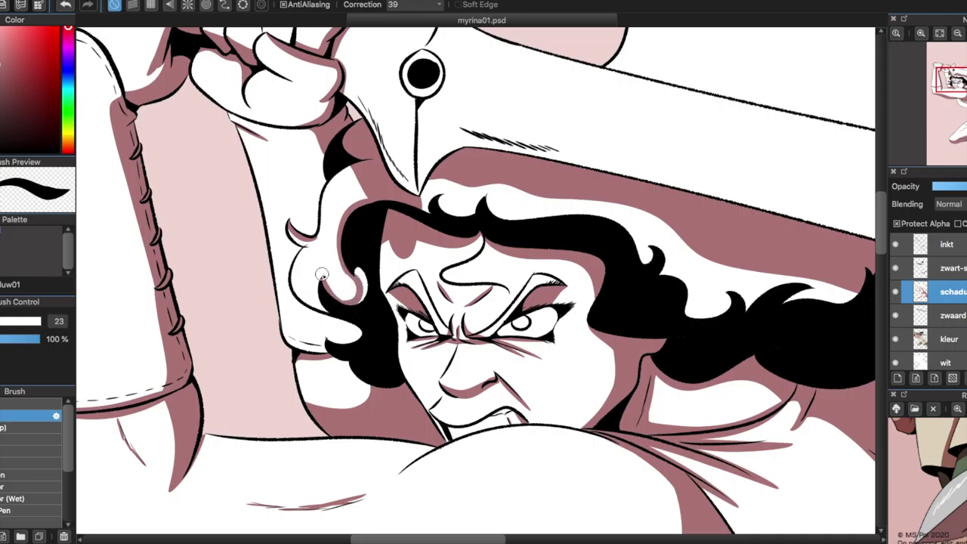
drag(310, 298, 336, 315)
Paint curved muted red strands along the upper edge of the black hair between the forehead and the blade
mouse_move(423, 208)
mouse_down()
mouse_move(462, 205)
mouse_move(642, 243)
mouse_move(648, 260)
mouse_up()
key(ctrl+z)
mouse_move(533, 208)
mouse_down()
mouse_move(641, 274)
mouse_move(640, 246)
mouse_move(663, 274)
mouse_move(723, 288)
mouse_up()
drag(807, 285, 364, 286)
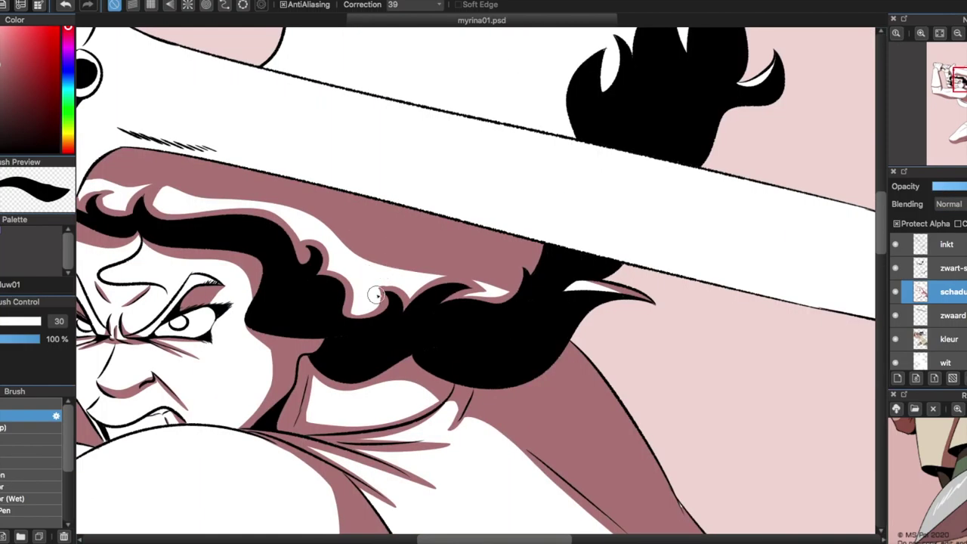
drag(300, 238, 397, 241)
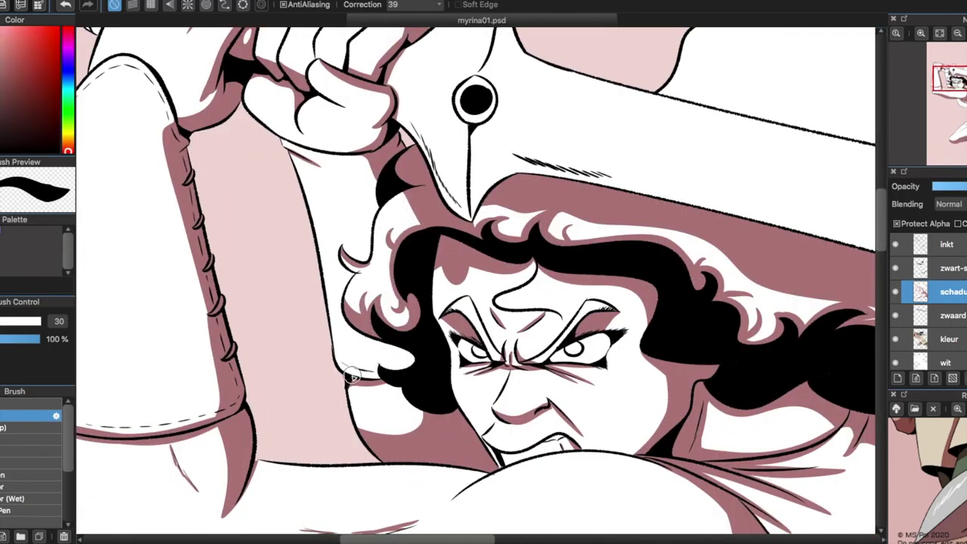
Shade the edges of the flowing hair tips above the blade and around the black hair mass
key(ctrl+minus)
key(ctrl+minus)
scroll(491, 271, up, 5)
scroll(538, 304, up, 5)
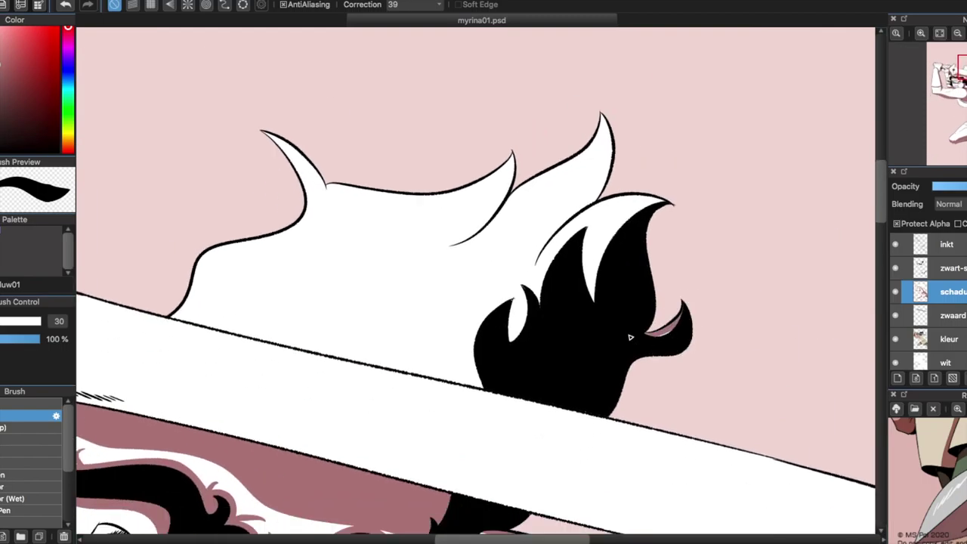
mouse_move(636, 213)
mouse_down()
mouse_move(594, 284)
mouse_move(612, 323)
mouse_move(544, 308)
mouse_move(544, 333)
mouse_move(495, 313)
mouse_move(508, 296)
mouse_move(482, 390)
mouse_up()
drag(510, 157, 389, 268)
mouse_move(603, 117)
mouse_down()
mouse_move(515, 192)
mouse_move(604, 198)
mouse_up()
mouse_move(537, 264)
mouse_down()
mouse_move(563, 214)
mouse_move(594, 226)
mouse_up()
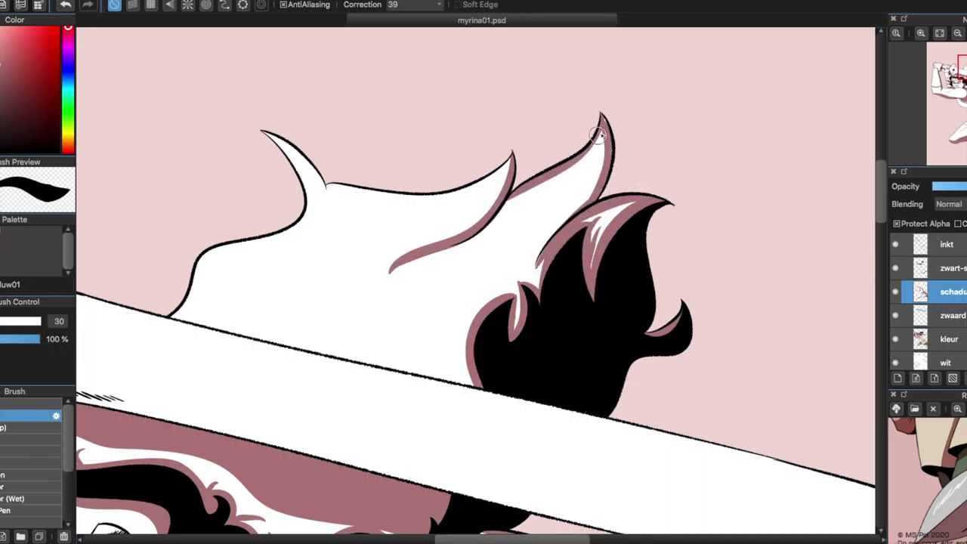
Paint tapering shadow strands in the tallest flowing hair lock and fill its tip with muted red
drag(596, 135, 480, 283)
drag(559, 181, 521, 234)
drag(563, 162, 417, 322)
key(g)
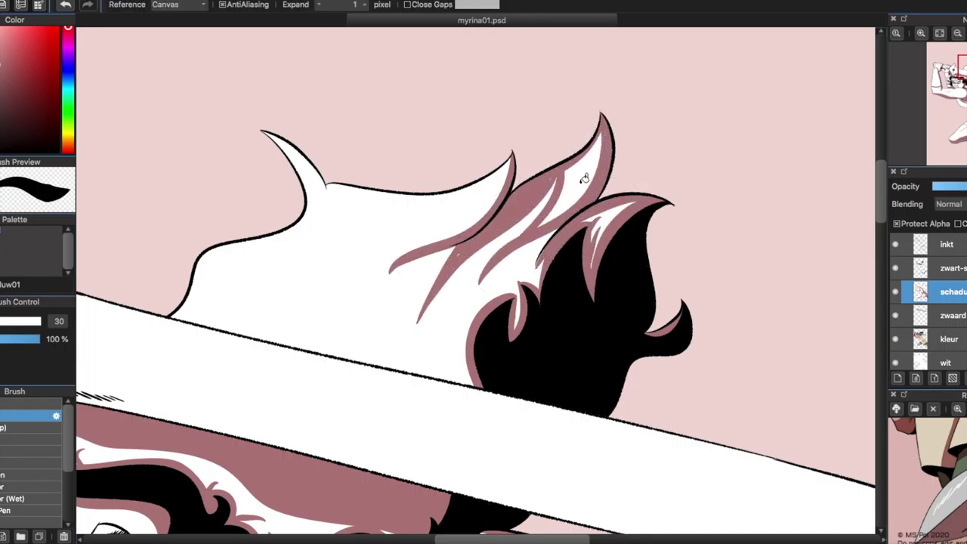
click(584, 178)
key(b)
Outline and fill the shadow on the flowing hair's foremost lock, with strand-shaped edges reaching toward the blade
drag(269, 135, 321, 225)
drag(186, 274, 324, 249)
drag(333, 198, 326, 276)
drag(510, 159, 317, 317)
key(ctrl+z)
drag(384, 255, 324, 302)
drag(366, 230, 317, 302)
key(g)
click(340, 270)
key(b)
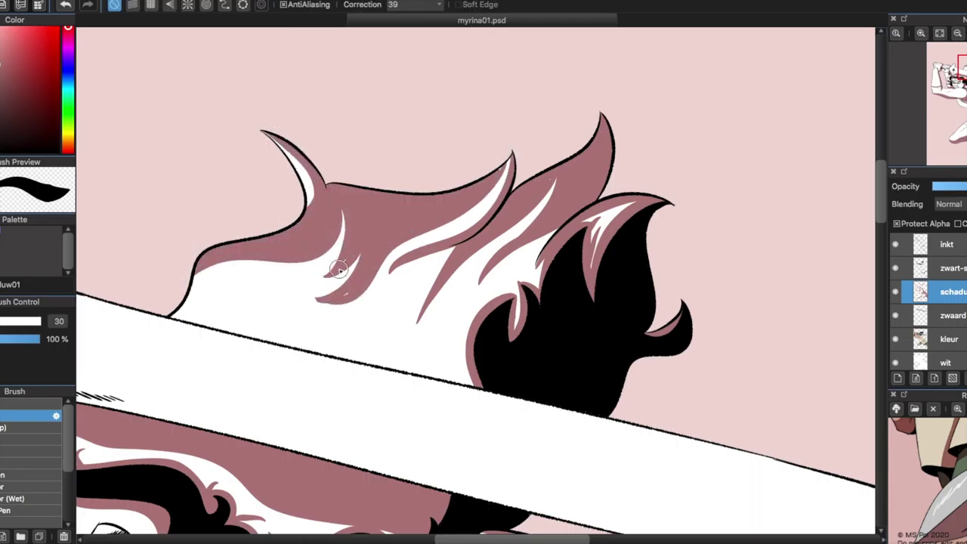
Close the shadow outline on the middle flowing lock and fill its remaining area with muted red
drag(379, 261, 452, 231)
key(g)
click(464, 196)
key(b)
Rotate the canvas and paint fine tapering strands along the shadow edges of the flowing hair above the blade
key(r)
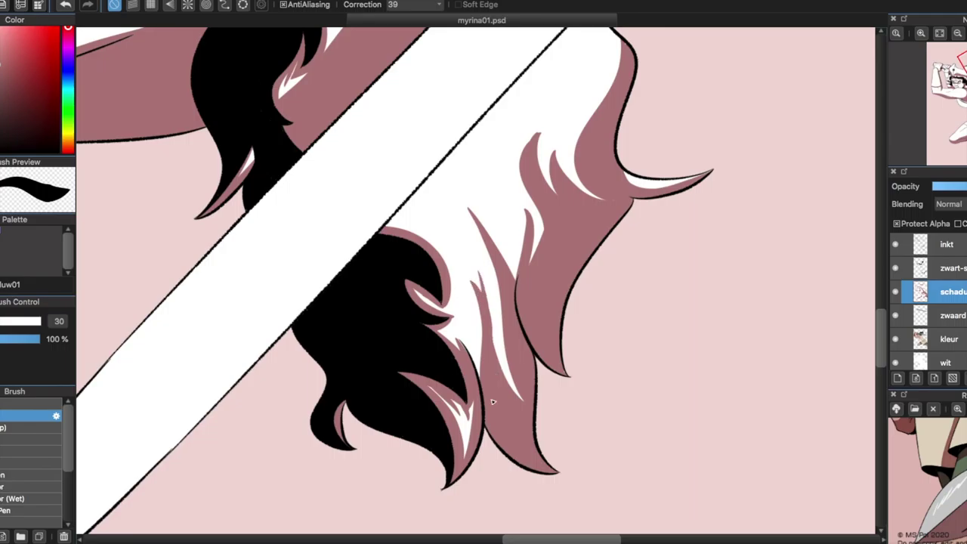
drag(460, 216, 491, 279)
scroll(823, 266, up, 4)
mouse_move(601, 280)
mouse_down()
mouse_move(608, 198)
mouse_move(618, 203)
mouse_move(609, 199)
mouse_up()
drag(594, 308, 581, 231)
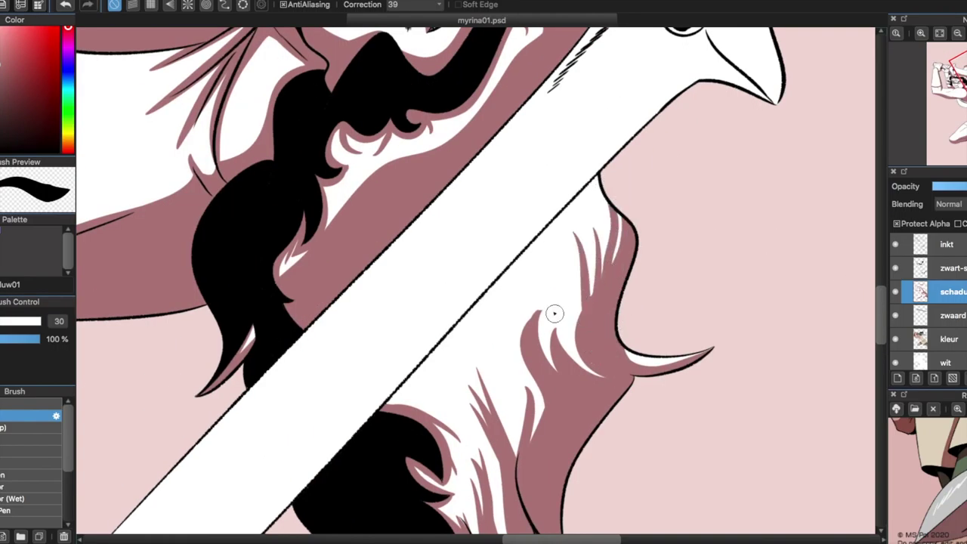
drag(514, 457, 495, 332)
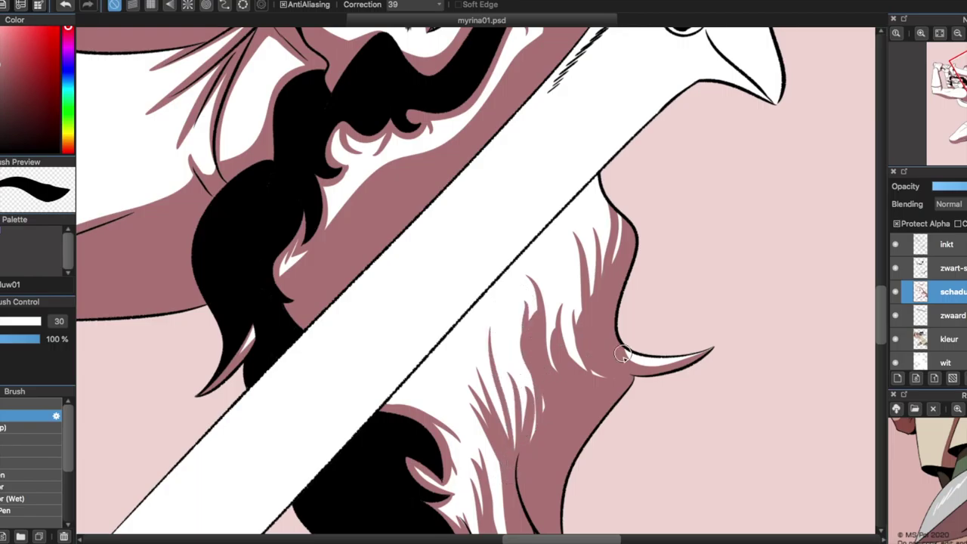
Restore the canvas rotation and shade the sword guard along its central ridge and around the round black gem
key(r)
drag(581, 253, 687, 121)
scroll(483, 280, left, 10)
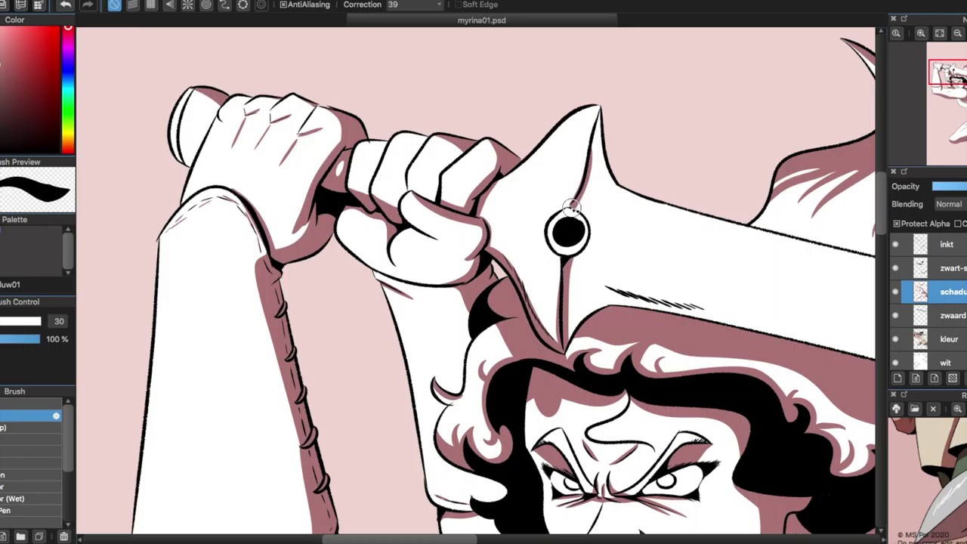
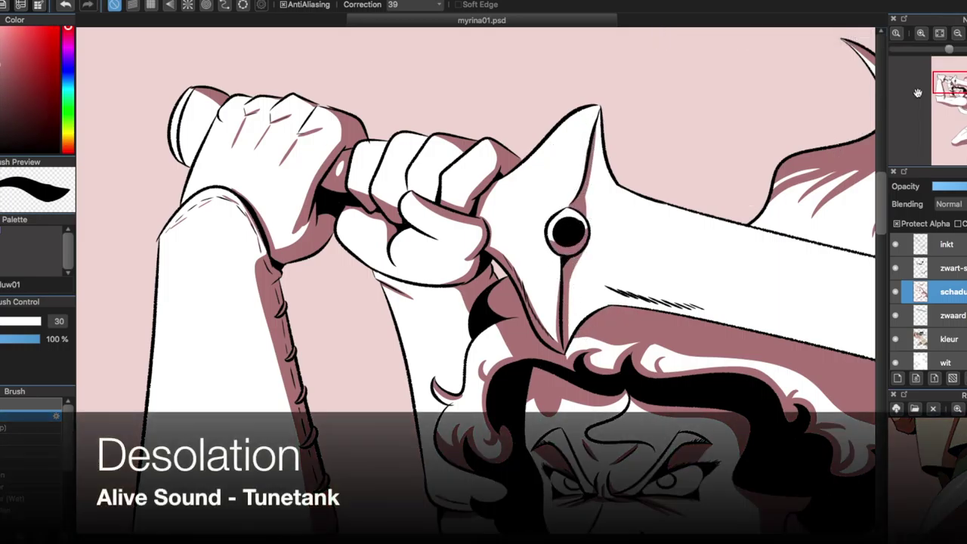
Set the shadow layer's blending to Multiply over the flat colours and enlarge the soft brush to size 97
key(r)
key(r)
key(])
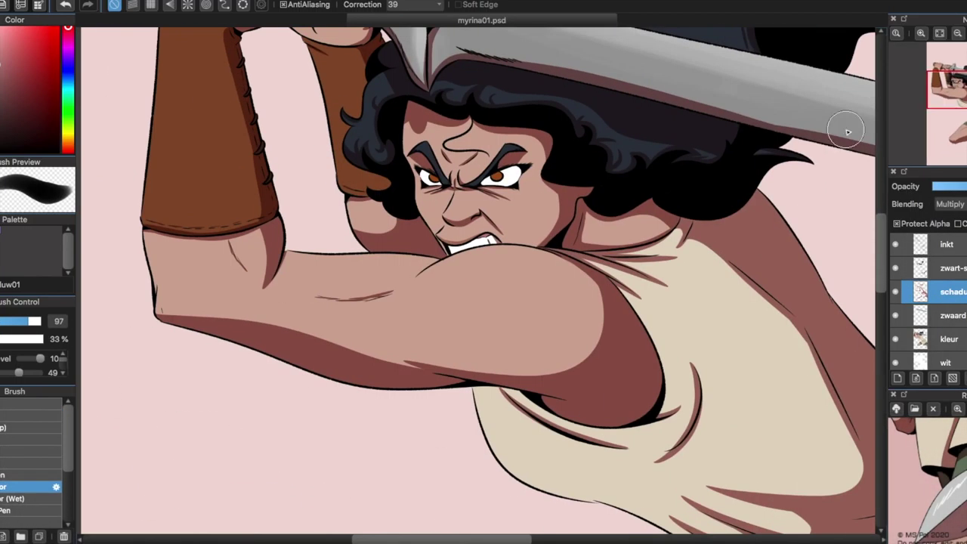
Try to soften the shadow edges on the upper arm, tunic back and waist folds with a size 47 brush at 12% opacity
key(ctrl+z)
key(ctrl+shift+z)
key(ctrl+z)
key(ctrl+shift+z)
key(ctrl+z)
mouse_move(34, 321)
mouse_down()
mouse_move(27, 325)
mouse_move(34, 321)
mouse_up()
key(ctrl+shift+z)
mouse_move(749, 274)
mouse_down()
mouse_move(608, 177)
mouse_move(721, 381)
mouse_up()
drag(567, 155, 665, 245)
mouse_move(713, 340)
mouse_down()
mouse_move(714, 395)
mouse_move(576, 399)
mouse_move(673, 423)
mouse_move(517, 442)
mouse_up()
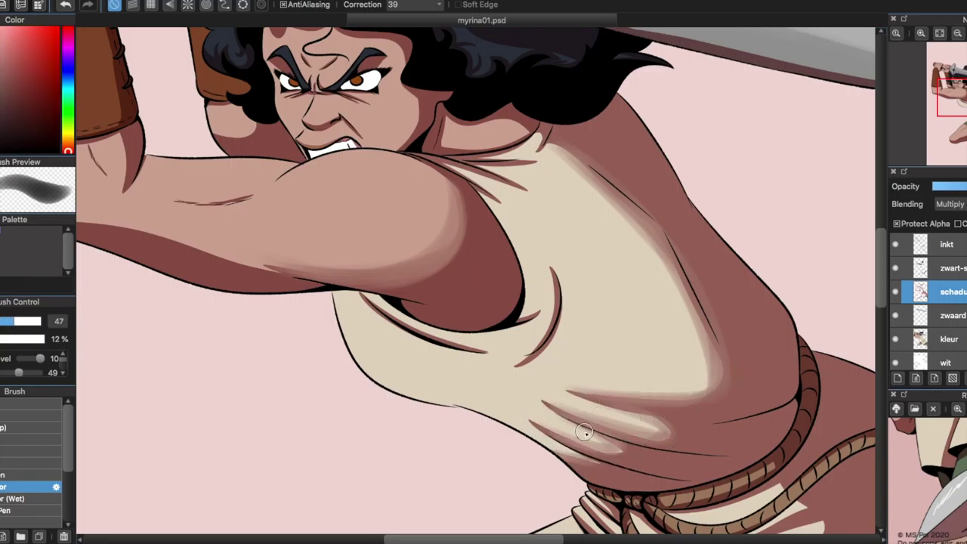
Undo the trial softening strokes on the arm and tunic shadows
key(ctrl+z)
key(ctrl+z)
key(ctrl+z)
key(ctrl+z)
key(ctrl+z)
key(ctrl+z)
key(ctrl+z)
key(ctrl+z)
On a duplicate of the shadow layer with the original hidden, soften the shadow edges on the arm, tunic back and waist folds
mouse_move(464, 242)
mouse_down()
mouse_move(454, 196)
mouse_move(423, 277)
mouse_move(231, 265)
mouse_up()
mouse_move(571, 150)
mouse_down()
mouse_move(714, 397)
mouse_move(718, 362)
mouse_move(657, 249)
mouse_up()
drag(721, 362, 574, 408)
drag(630, 437, 651, 424)
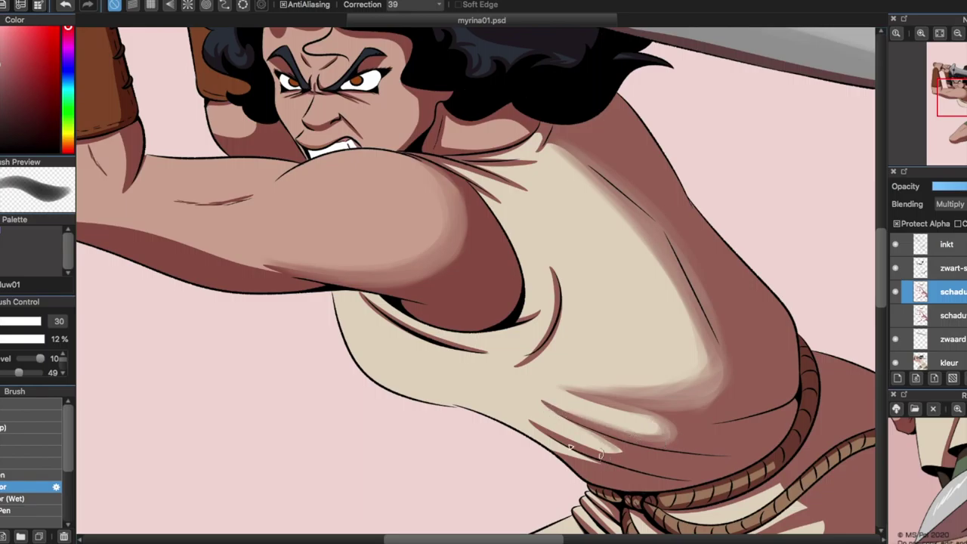
drag(563, 450, 597, 440)
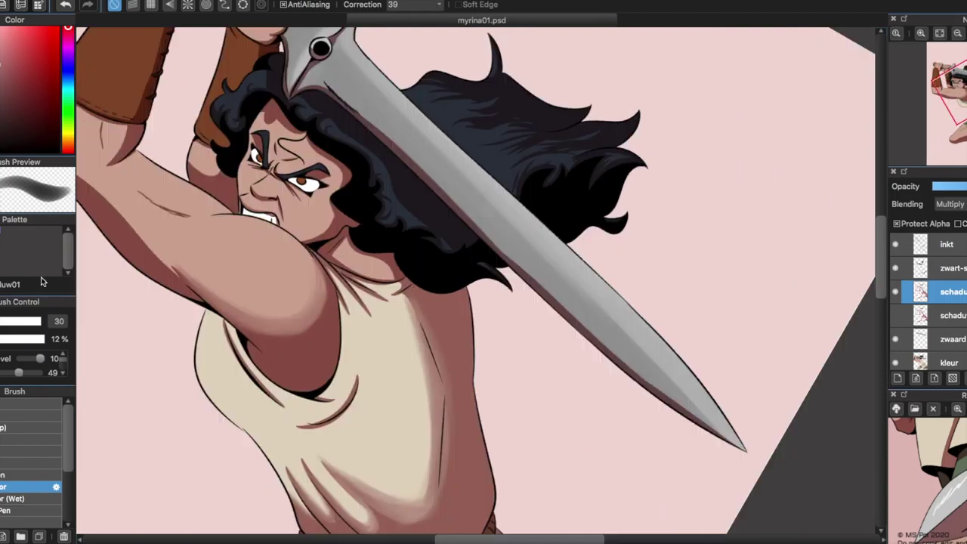
Soften the shadow edges along the blade, hands, flowing hair and neck at 12% opacity
mouse_move(309, 87)
mouse_down()
mouse_move(378, 128)
mouse_move(750, 452)
mouse_up()
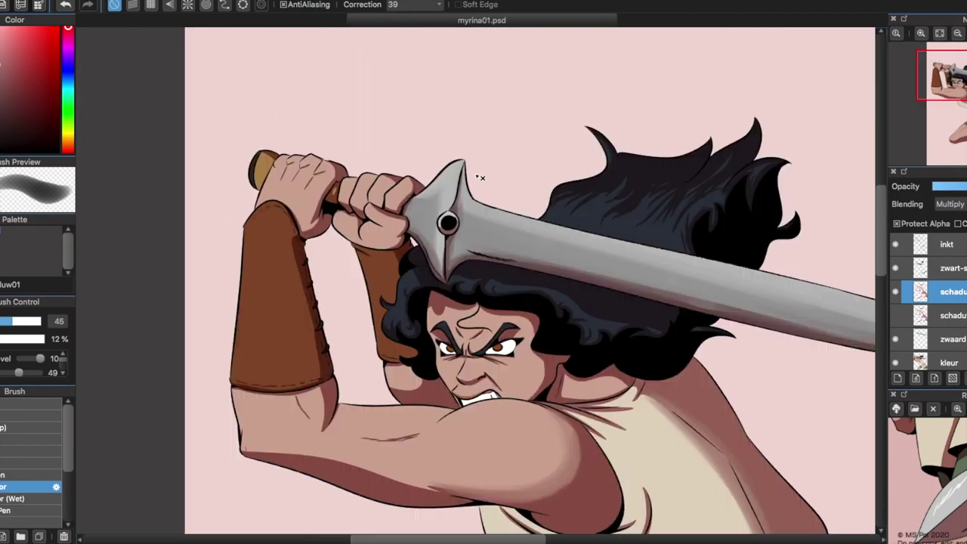
alt+click(402, 176)
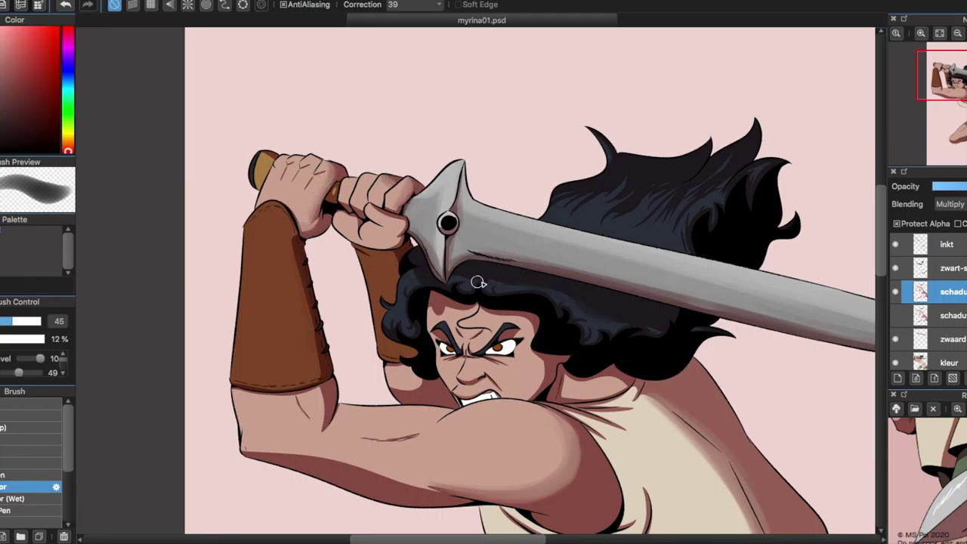
alt+click(691, 251)
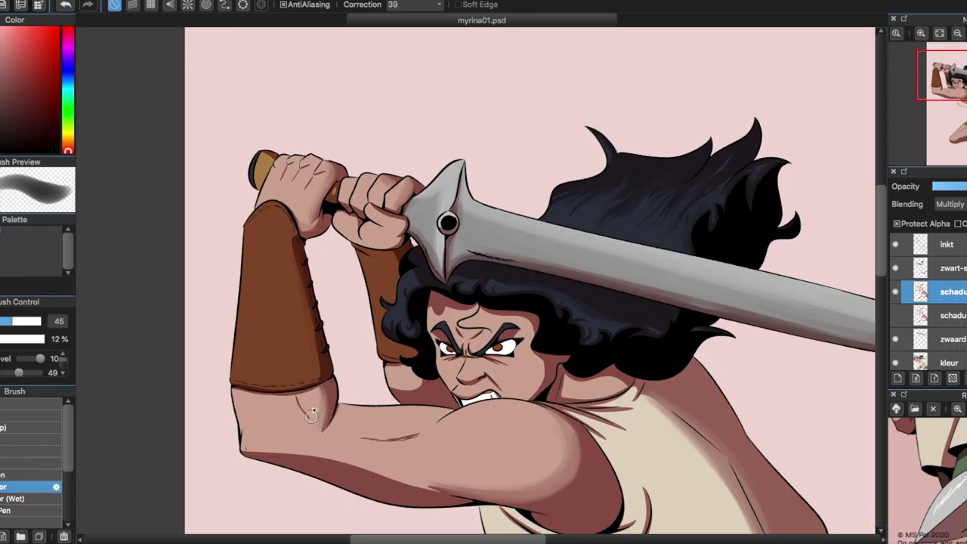
drag(563, 381, 631, 389)
drag(566, 399, 611, 393)
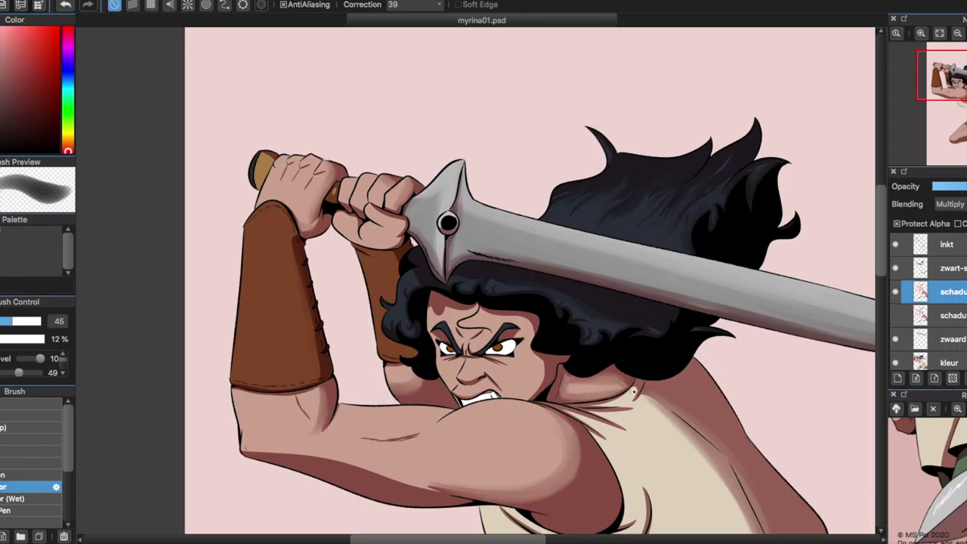
Soften the face shadows with brush size 27 and the hand, sword grip and bracer shadows with brush size 40
key(ctrl+plus)
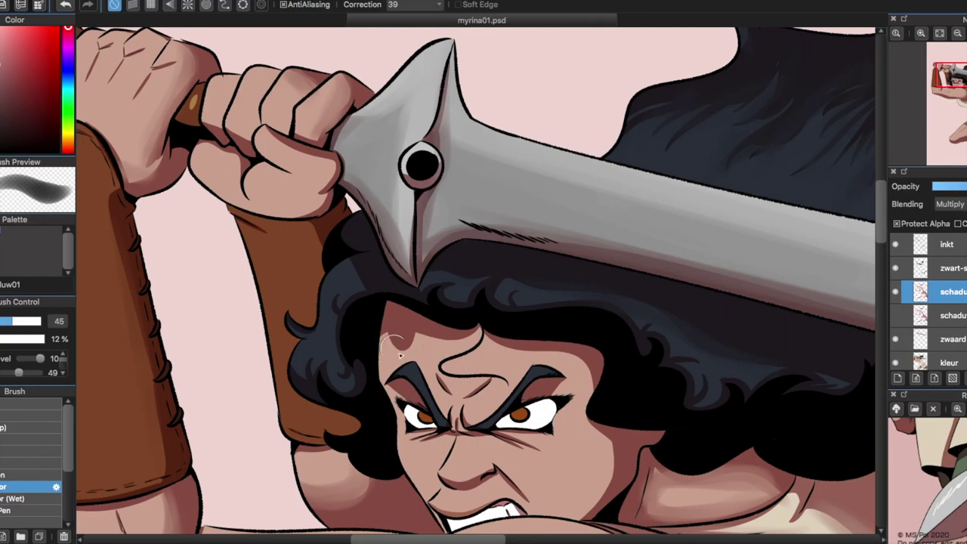
key(bracketleft)
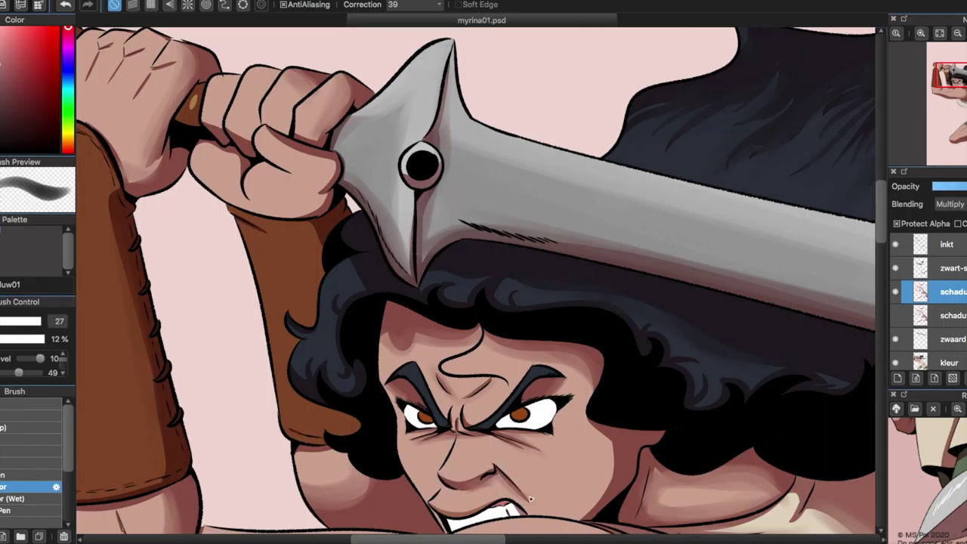
key(ctrl+minus)
key(bracketright)
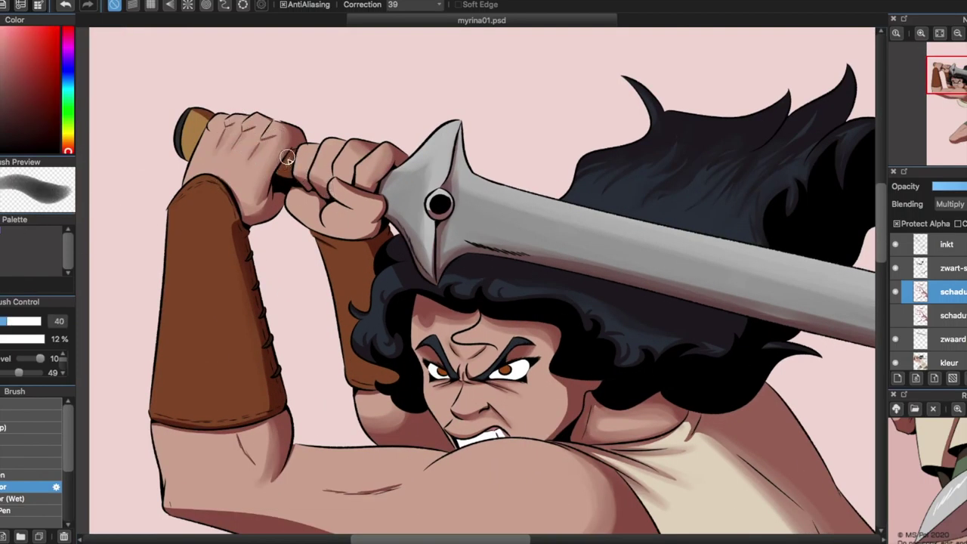
alt+click(387, 211)
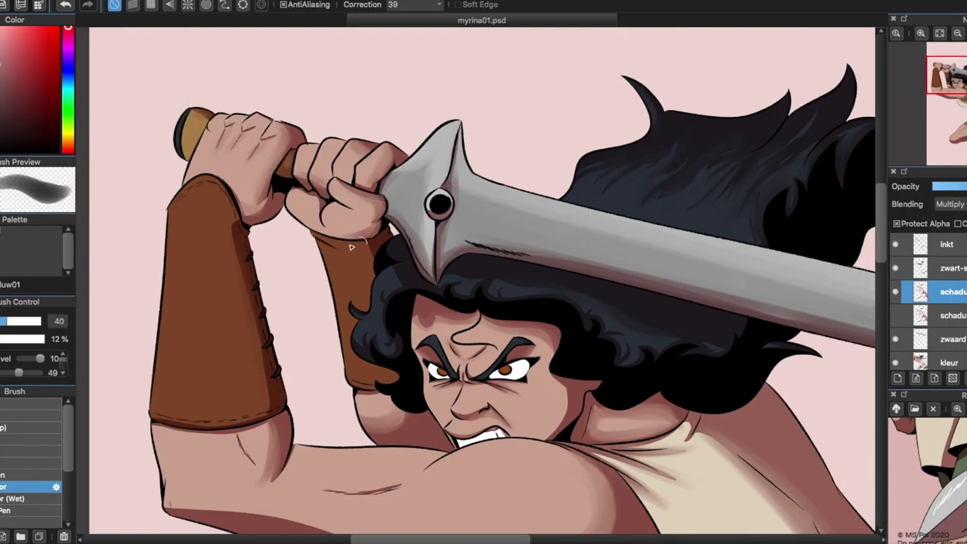
key(ctrl+minus)
alt+click(304, 201)
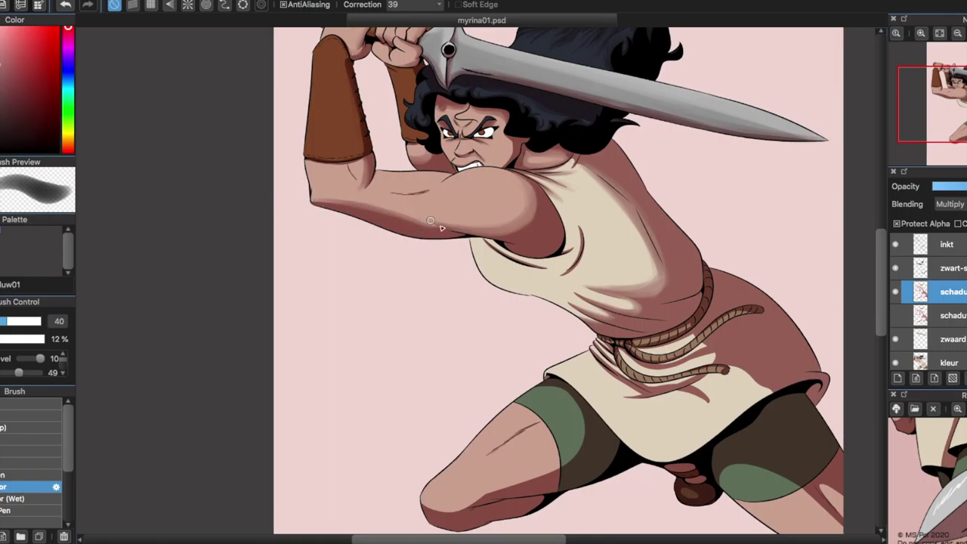
Soften the shadow edges beneath the rope belt, across the tunic skirt and on the brown form below the hem with brush size 48
scroll(429, 220, down, 2)
scroll(430, 221, up, 5)
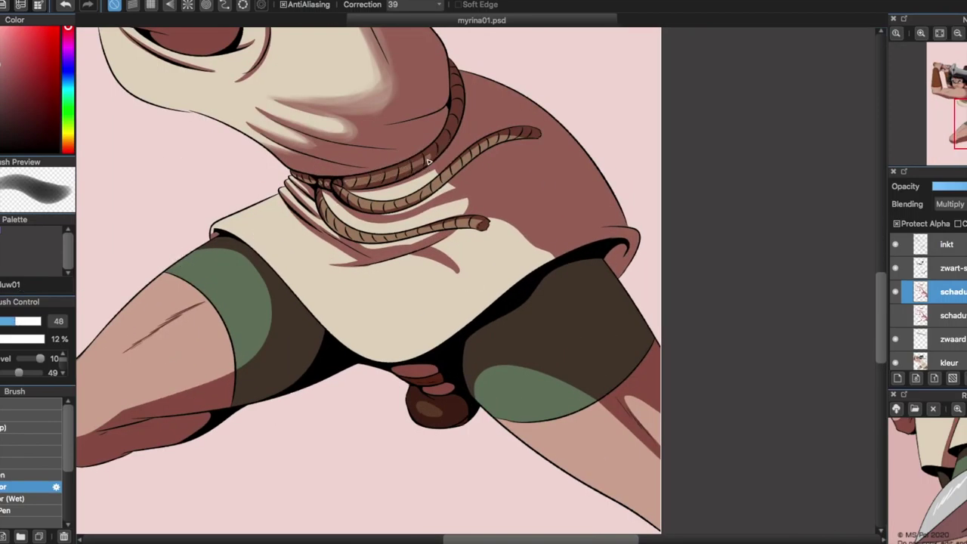
alt+click(423, 206)
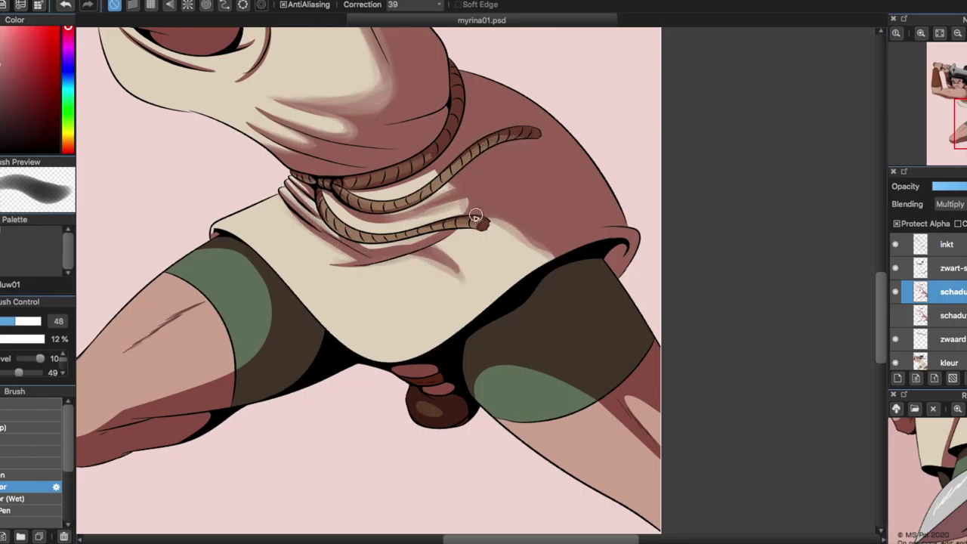
alt+click(554, 257)
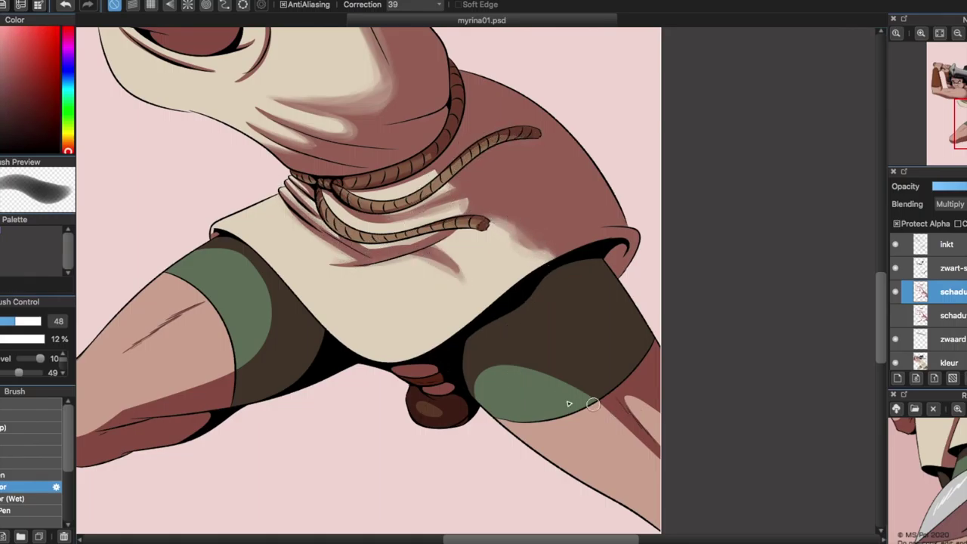
alt+click(438, 411)
key(b)
alt+click(216, 345)
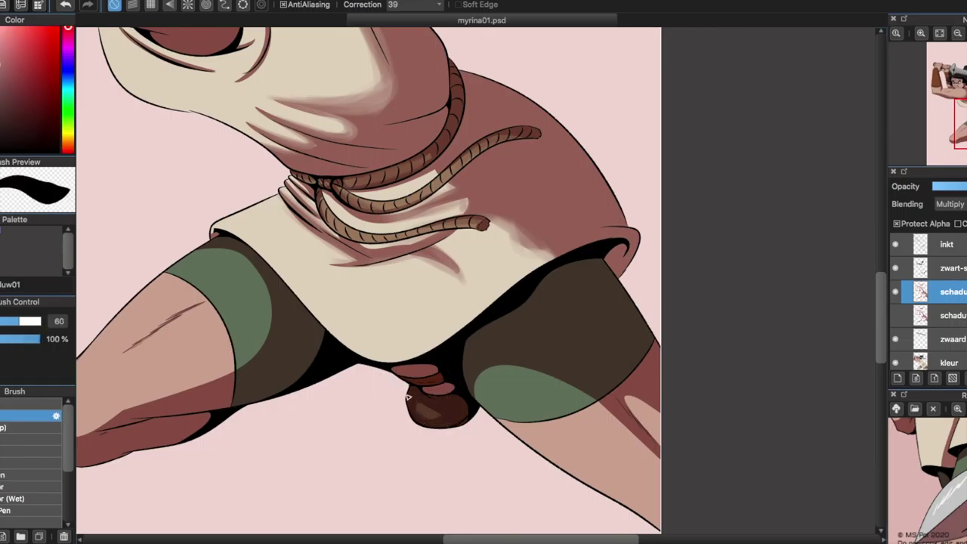
key(ctrl+z)
key(b)
Blend the shadow edges on both thighs, the bent knee and the green shorts, enlarging the soft brush to size 77
mouse_move(605, 387)
mouse_down()
mouse_move(664, 414)
mouse_move(475, 381)
mouse_move(532, 372)
mouse_move(650, 445)
mouse_up()
mouse_move(227, 340)
mouse_down()
mouse_move(477, 344)
mouse_move(563, 259)
mouse_up()
mouse_move(492, 249)
mouse_down()
mouse_move(528, 227)
mouse_move(454, 337)
mouse_move(594, 189)
mouse_move(579, 175)
mouse_up()
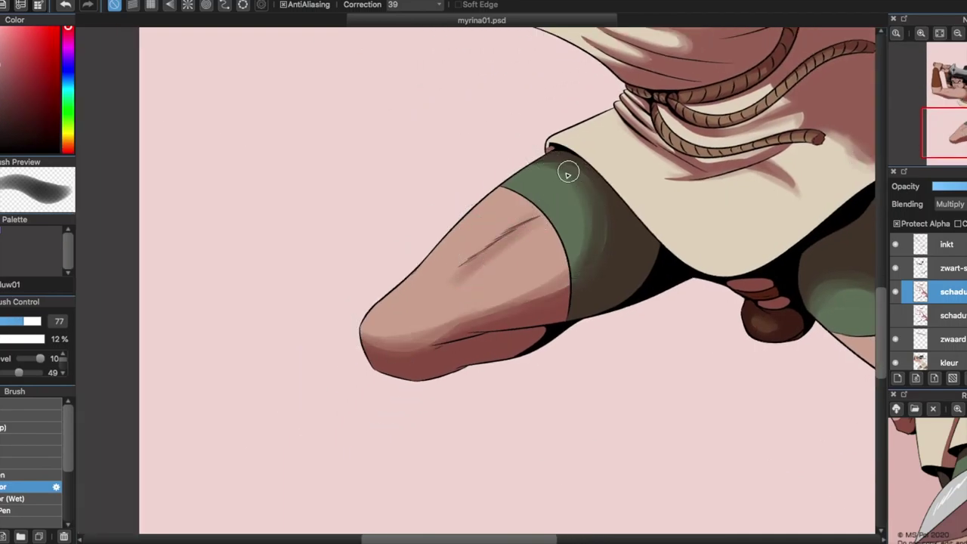
drag(529, 300, 593, 183)
key(ctrl+minus)
key(ctrl+minus)
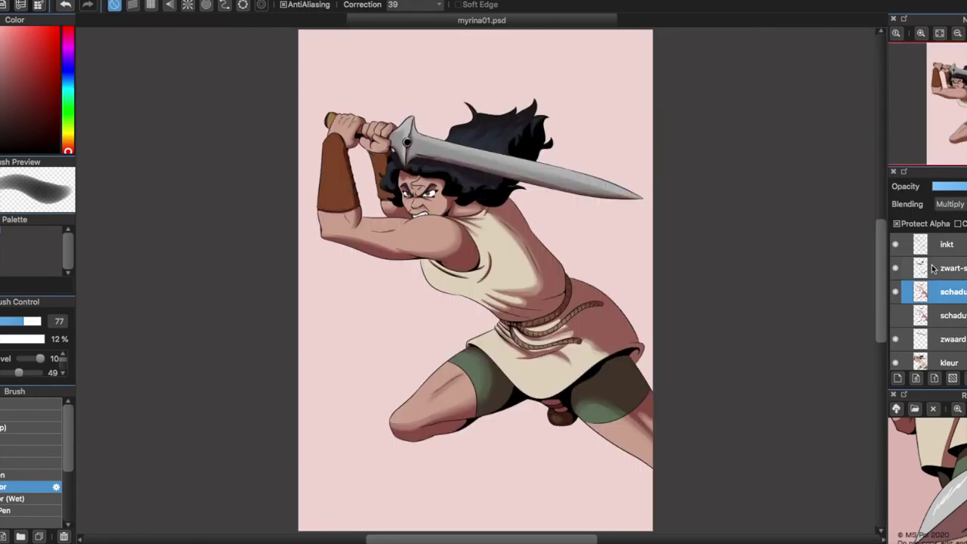
Soften the fold shadows on the tunic's chest and around the armhole with brush size 43
key(ctrl+plus)
key(ctrl+plus)
alt+click(408, 276)
drag(408, 277, 506, 214)
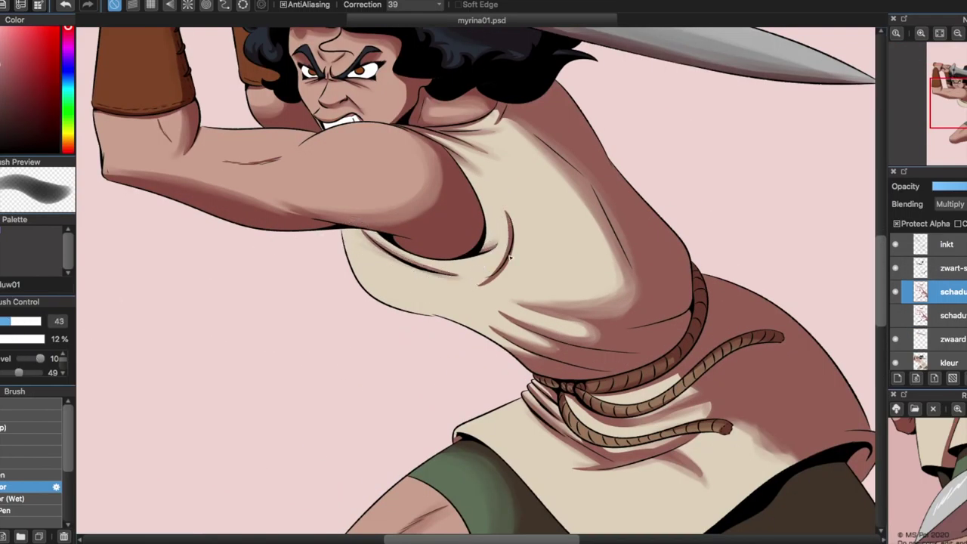
drag(365, 277, 339, 264)
key(ctrl+minus)
key(ctrl+minus)
On the sword layer, with the shadow layers hidden, paint darker and lighter grey bands along the blade at 30% opacity
click(951, 339)
scroll(517, 117, up, 4)
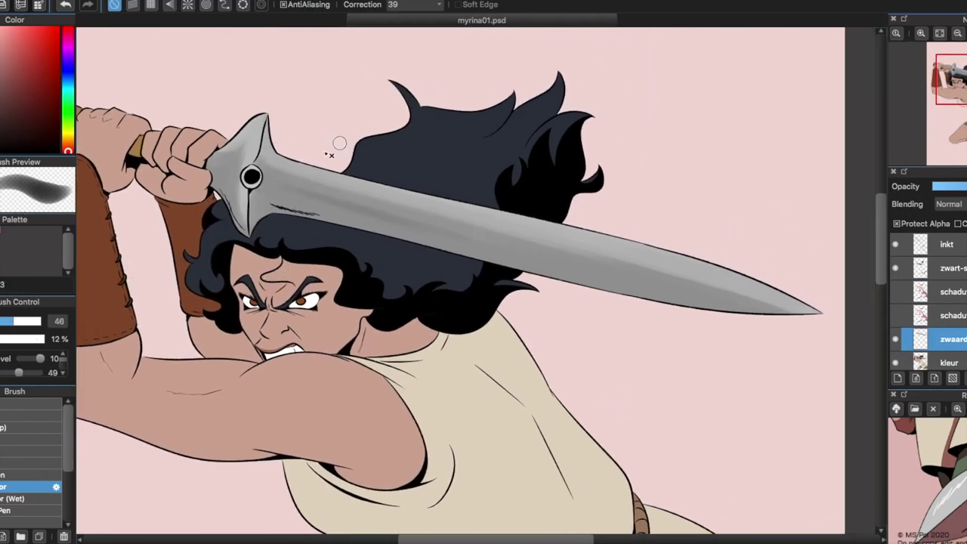
drag(366, 221, 682, 295)
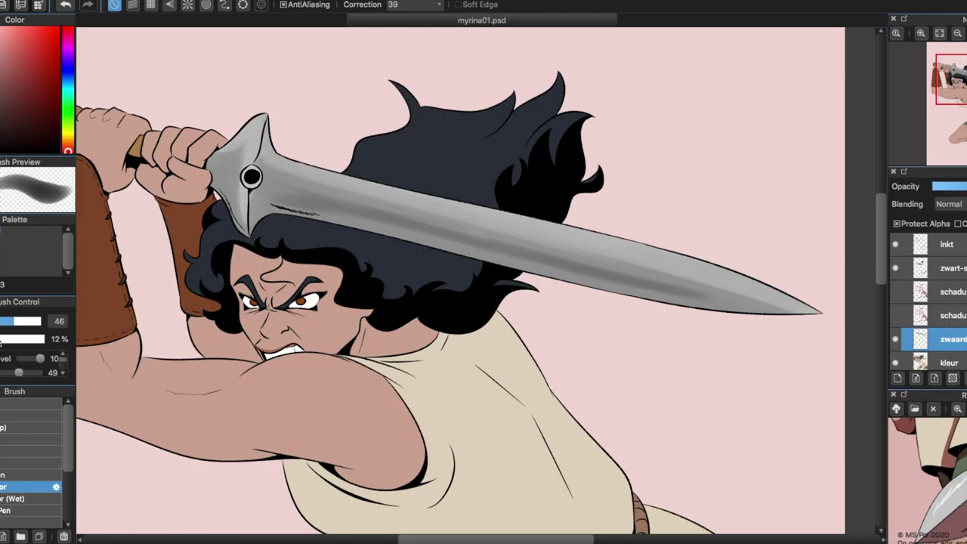
drag(250, 215, 501, 257)
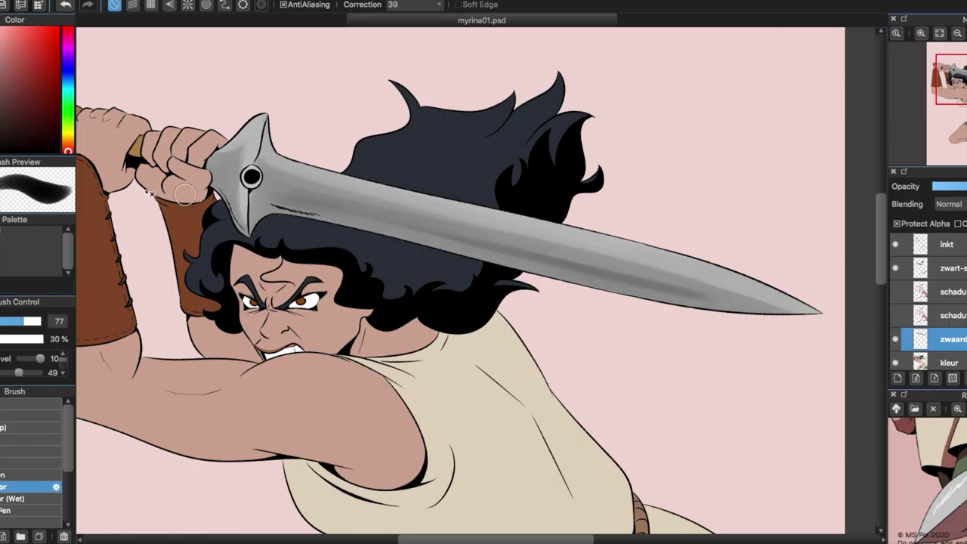
key(ctrl+z)
drag(323, 202, 710, 296)
mouse_move(293, 203)
mouse_down()
mouse_move(577, 257)
mouse_move(491, 227)
mouse_move(635, 265)
mouse_move(696, 260)
mouse_up()
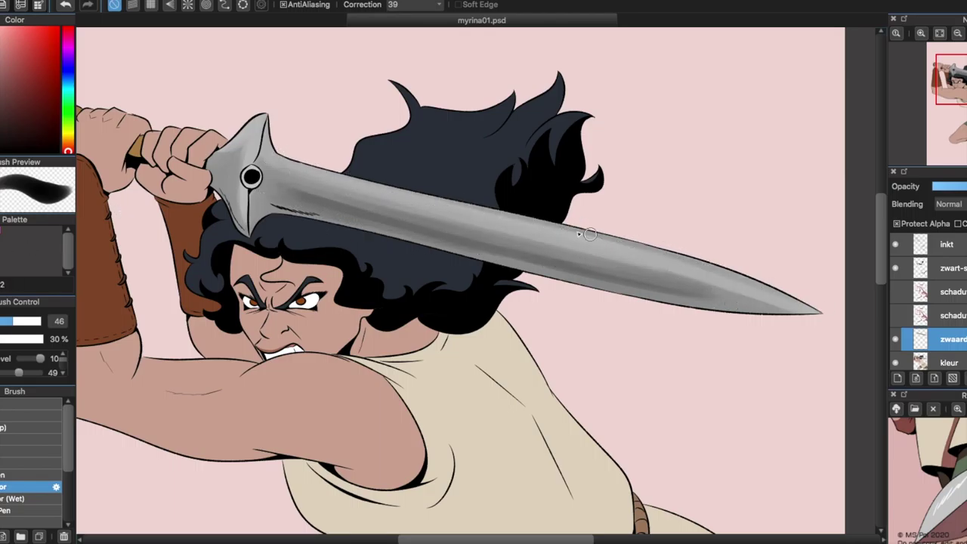
On the kleur layer, paint the ring around the guard's black gem white
key(ctrl+0)
key(ctrl+1)
key(alt+bracketleft)
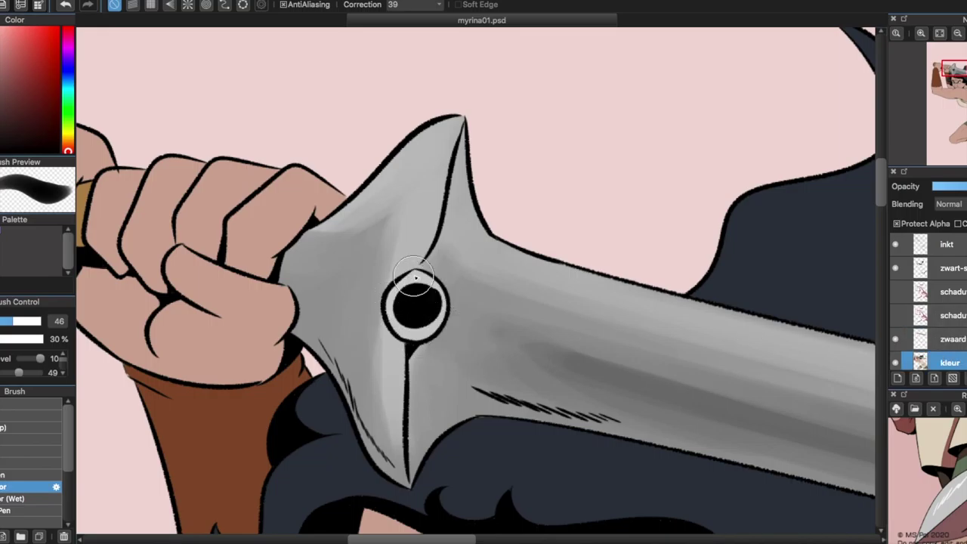
key(b)
key(b)
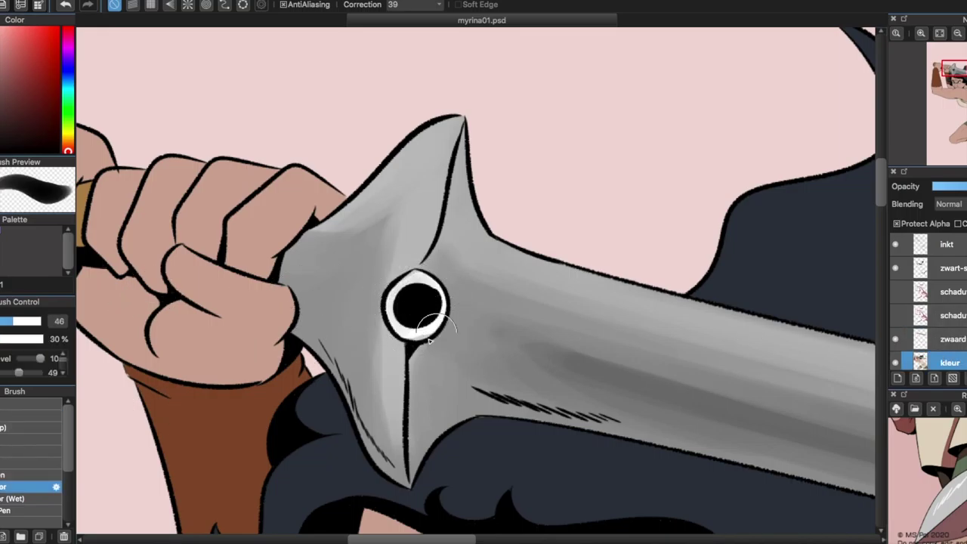
Add a new layer above the shadows, paint white highlights along the sword guard and blade, and set its blending to Screen
key(ctrl+shift+n)
key(ctrl+minus)
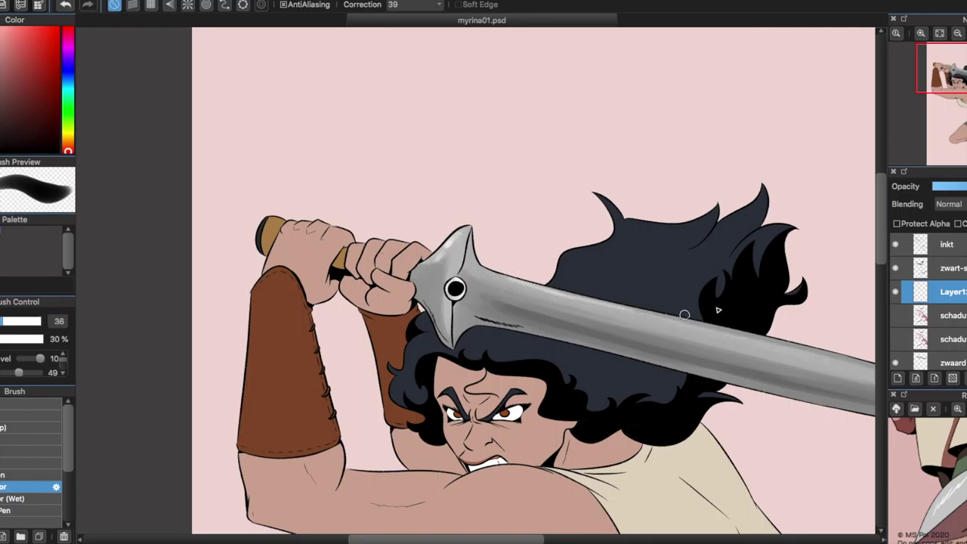
scroll(717, 310, right, 5)
scroll(529, 302, left, 5)
scroll(524, 261, up, 5)
alt+click(523, 260)
click(949, 204)
click(949, 253)
Paint orange highlights on both irises with a size 15 brush at 100% opacity
drag(952, 99, 964, 132)
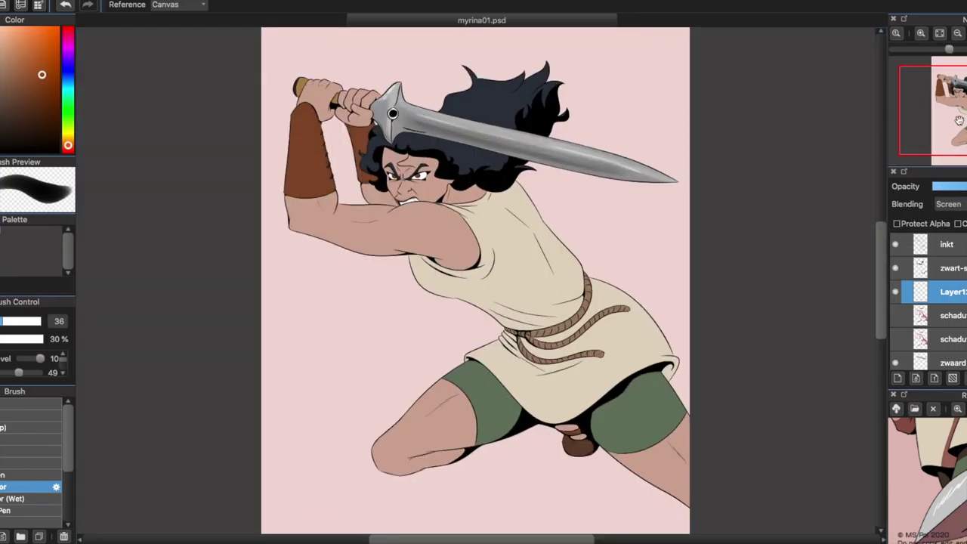
scroll(404, 176, up, 8)
key(b)
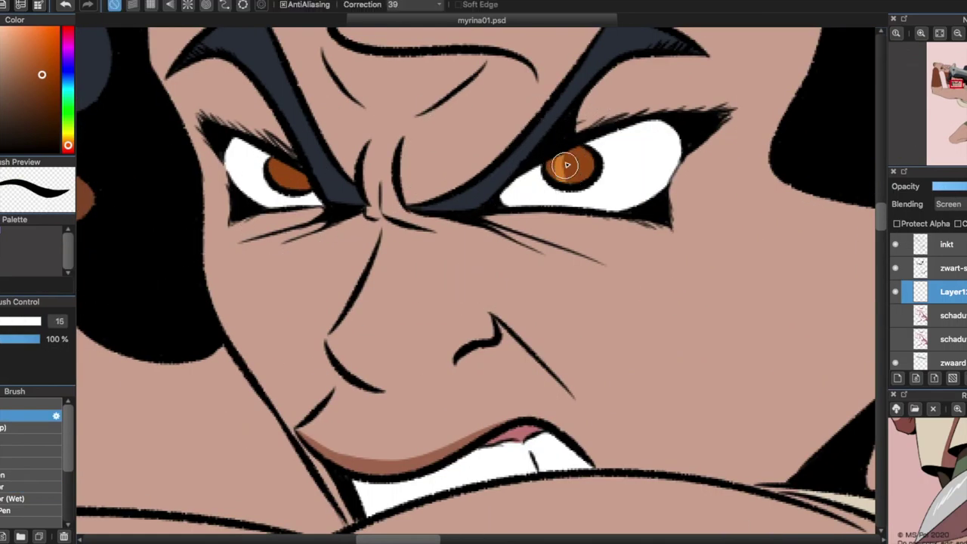
drag(272, 170, 281, 175)
scroll(491, 264, down, 8)
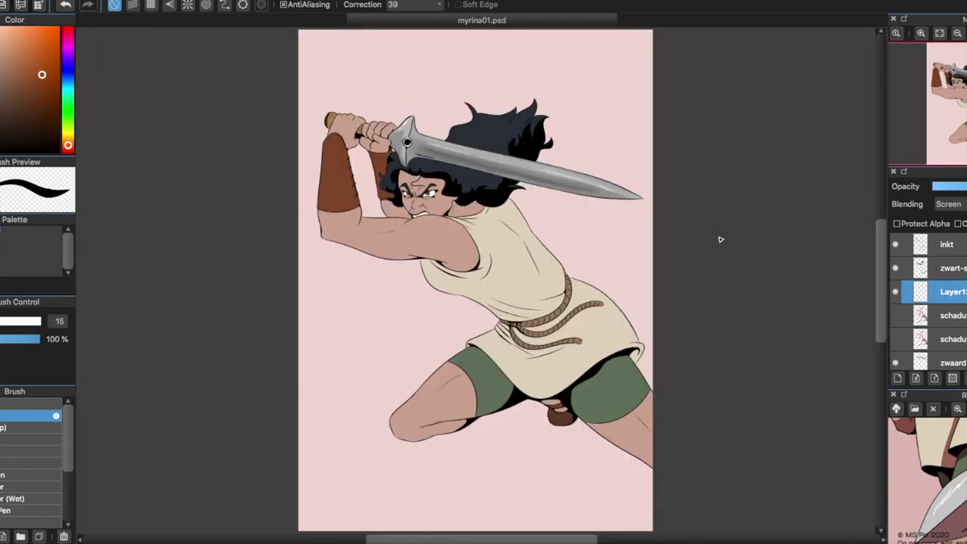
Show the softened shadows again and add another Multiply shadow layer above them
click(895, 316)
click(944, 315)
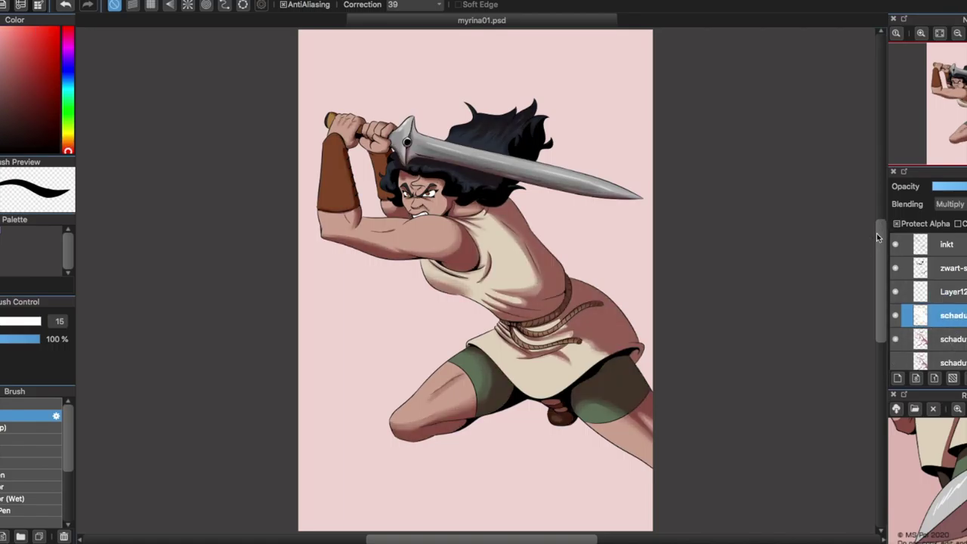
Try a linear foreground-to-background gradient down the figure and adjust the gradient layer's blending
key(g)
drag(454, 113, 590, 453)
click(949, 204)
click(954, 205)
click(950, 204)
click(955, 216)
key(super+z)
key(super+shift+z)
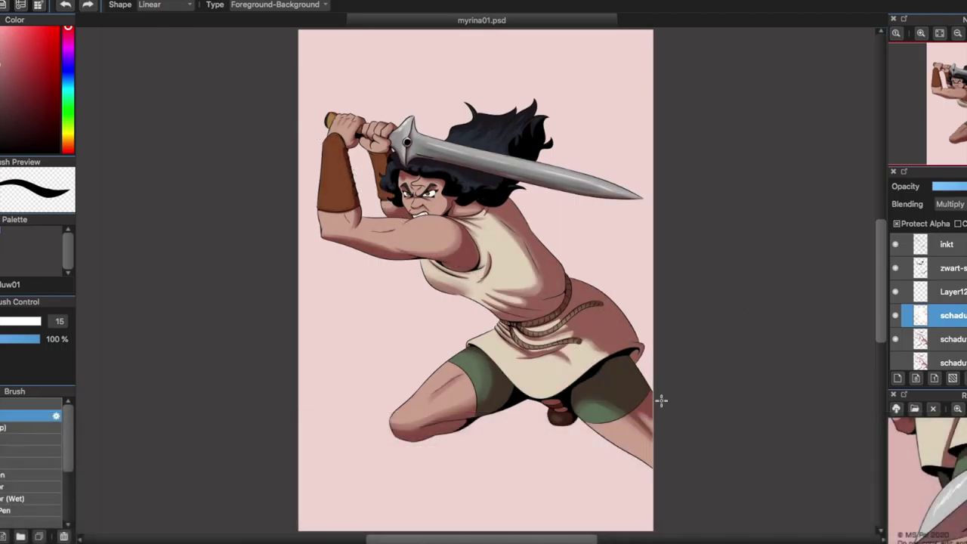
Apply a muted red linear gradient over the figure, running from beyond the rear thigh up to the tunic's waist
drag(684, 416, 518, 293)
scroll(537, 92, up, 3)
scroll(945, 317, down, 2)
Select the sword's flat shape on the kleur layer with the reference set to Layer, and clear the gradient shadow inside it
click(948, 342)
key(w)
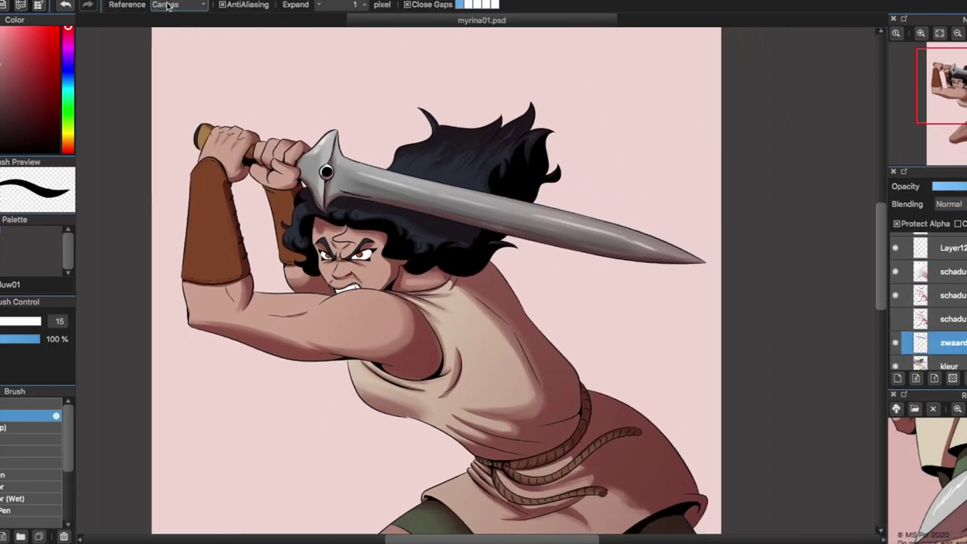
click(351, 189)
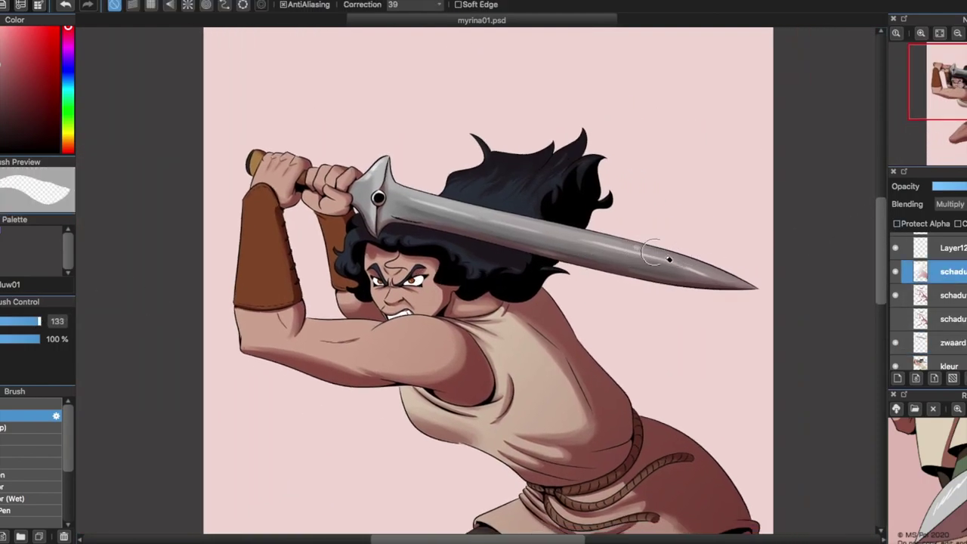
click(932, 363)
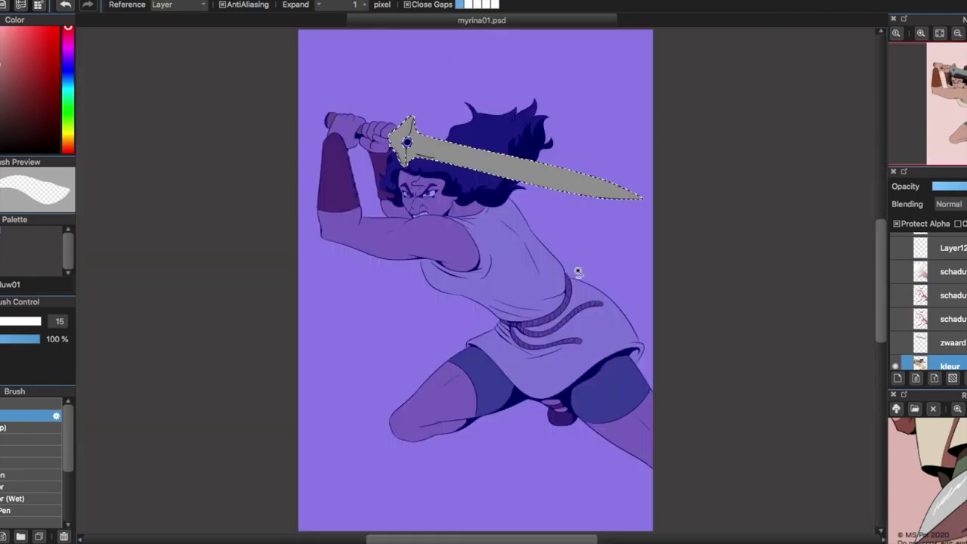
click(950, 273)
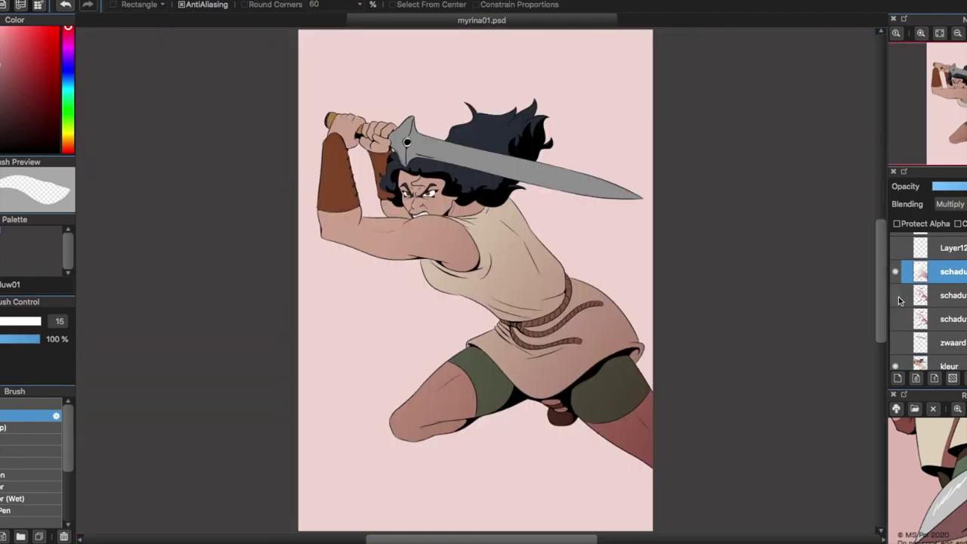
Show the softened shadow layer together with the gradient shading, sword shading and highlight layers
click(896, 296)
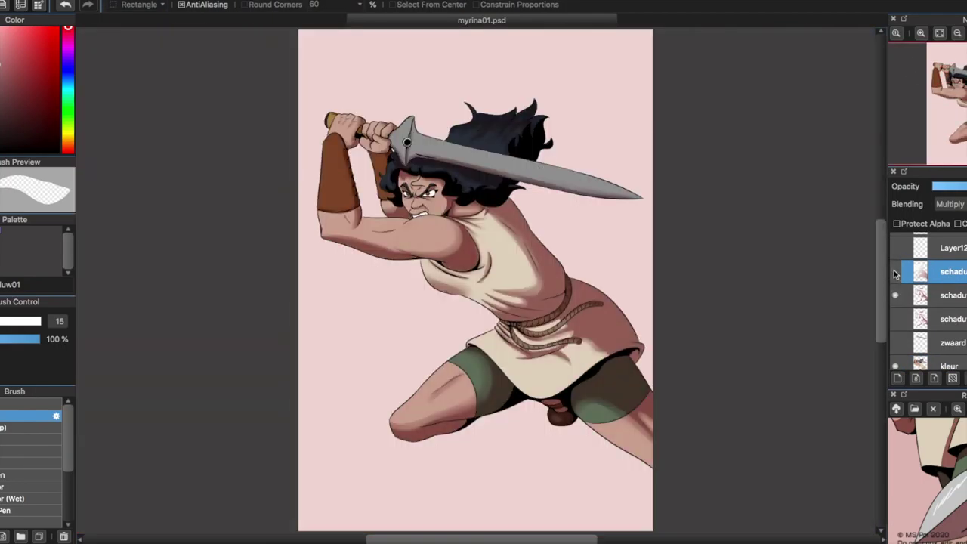
click(895, 272)
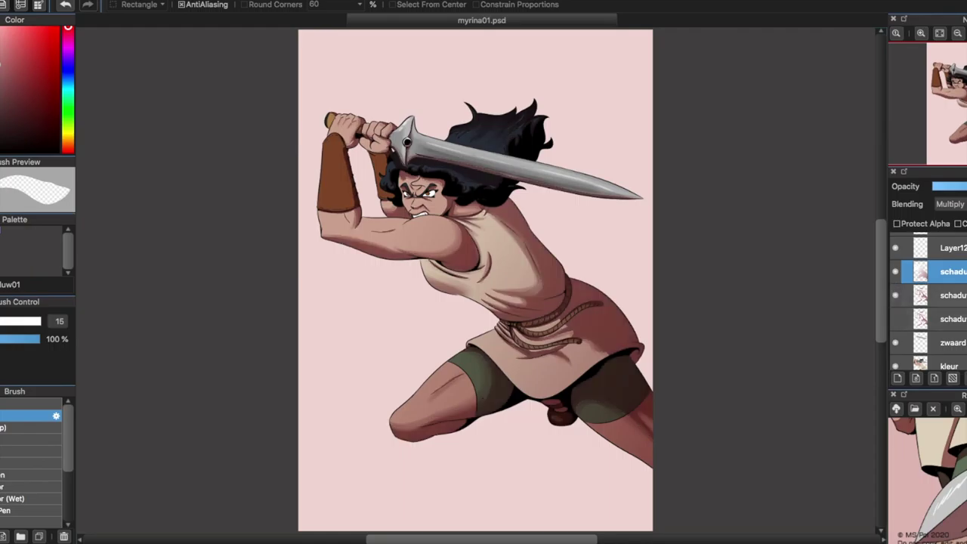
Add a new layer and build a thick black frame around the canvas edge, placing it behind the figure
scroll(930, 302, up, 2)
click(949, 245)
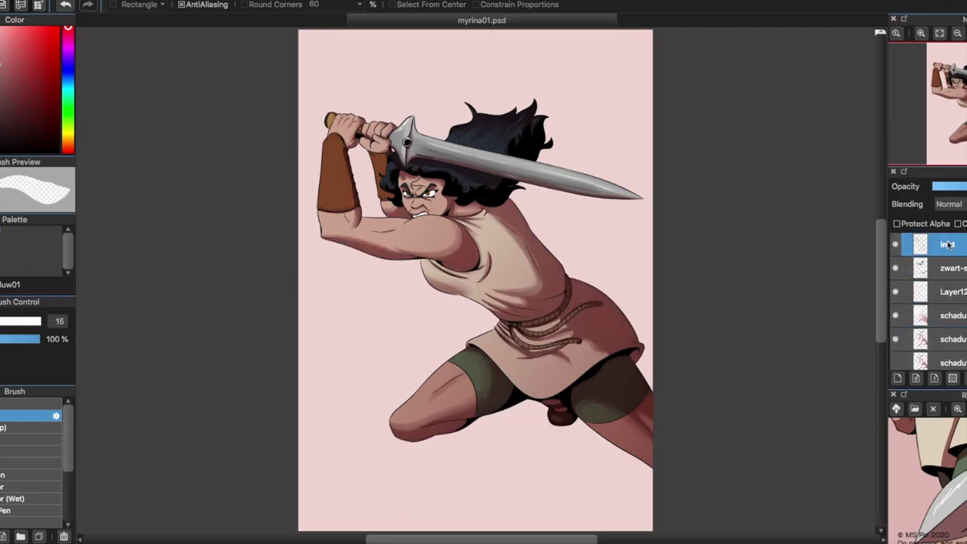
click(898, 378)
drag(324, 76, 647, 119)
drag(643, 82, 576, 511)
mouse_move(333, 79)
mouse_down()
mouse_move(376, 481)
mouse_move(639, 452)
mouse_up()
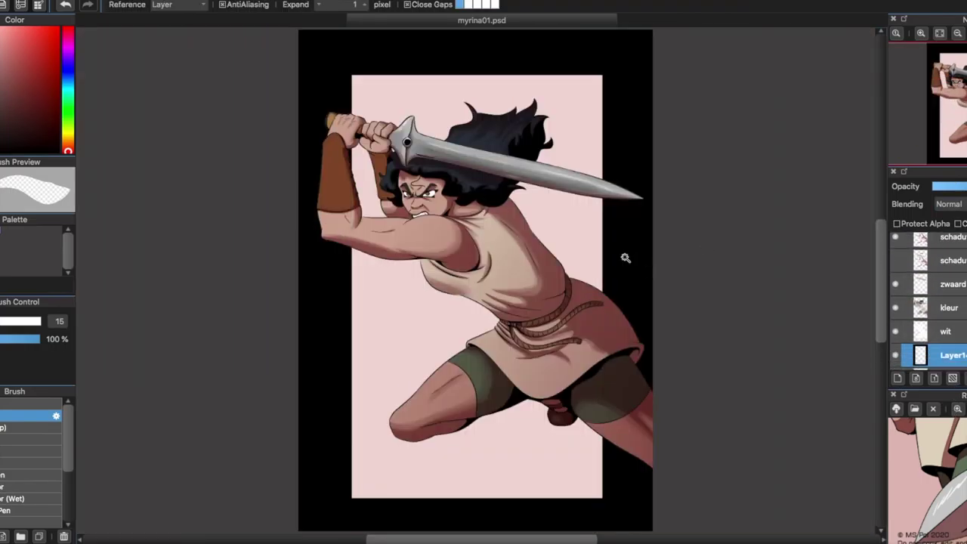
Select the visible black frame area with the reference set to Canvas and place it on a layer above inkt
click(174, 5)
click(166, 29)
click(626, 257)
scroll(944, 302, up, 3)
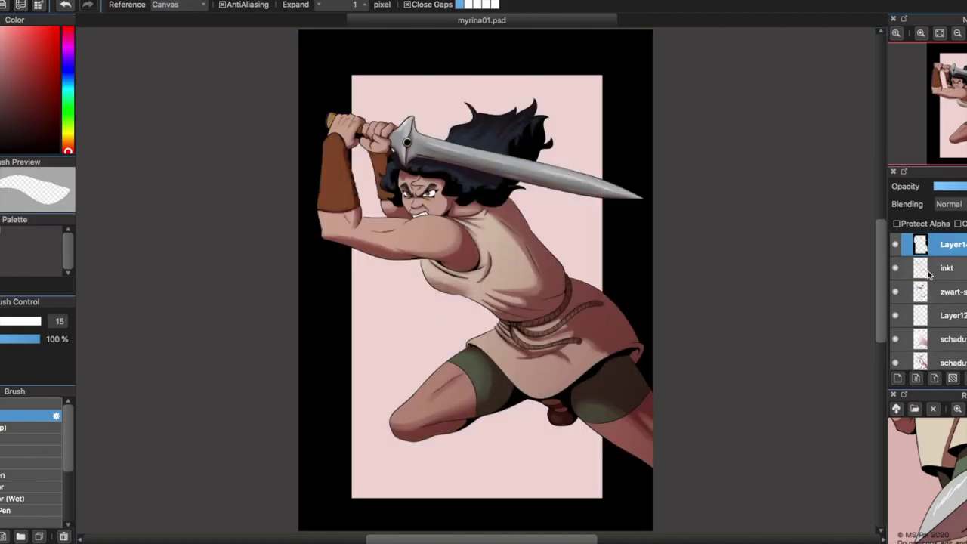
Cover the hip and rear leg beyond the panel's right edge with a copied rectangular piece of the black frame
double_click(950, 249)
click(554, 411)
scroll(483, 279, down, 5)
scroll(483, 280, up, 5)
key(m)
drag(474, 78, 613, 518)
key(ctrl+c)
key(ctrl+v)
scroll(614, 448, down, 2)
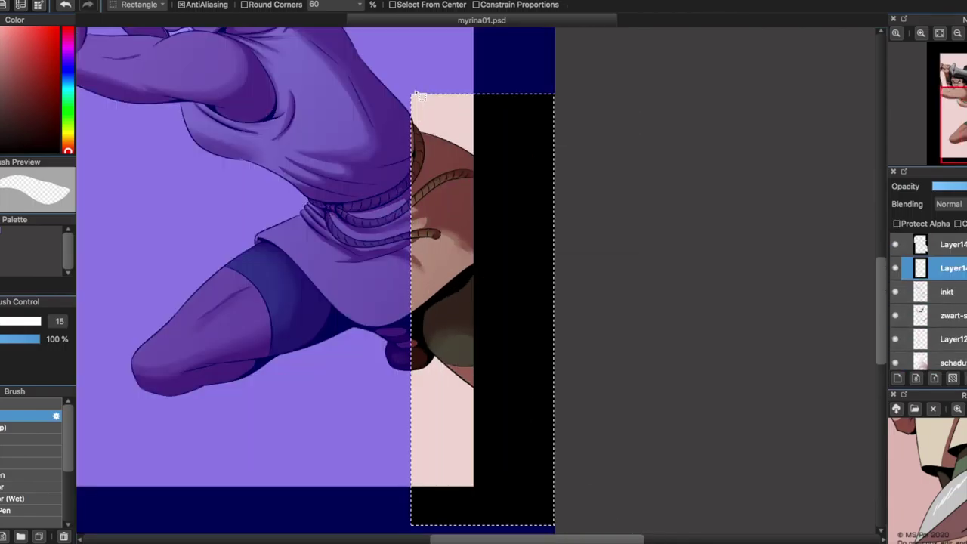
key(ctrl+z)
key(ctrl+0)
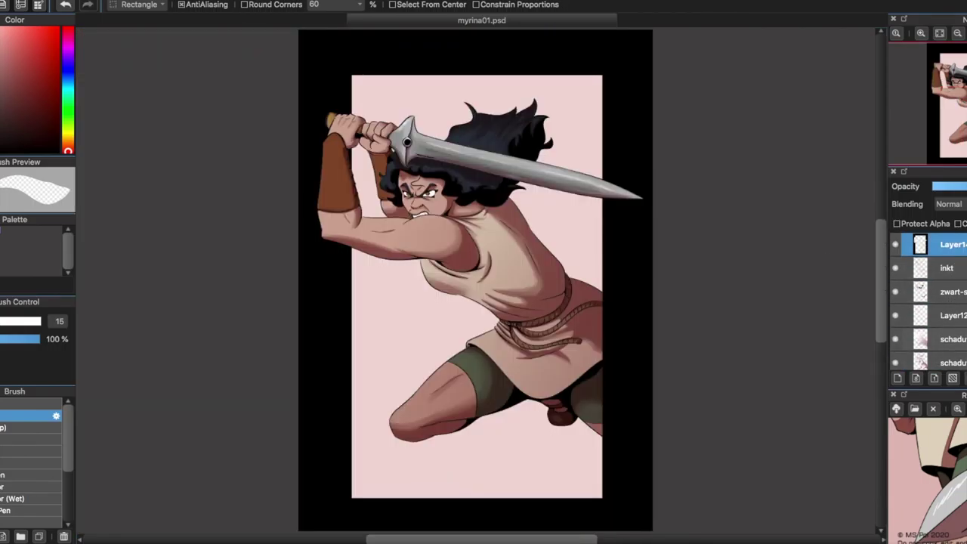
Clear a narrow full-height strip from the inner right side of the frame to widen the panel, and deselect
scroll(853, 112, up, 2)
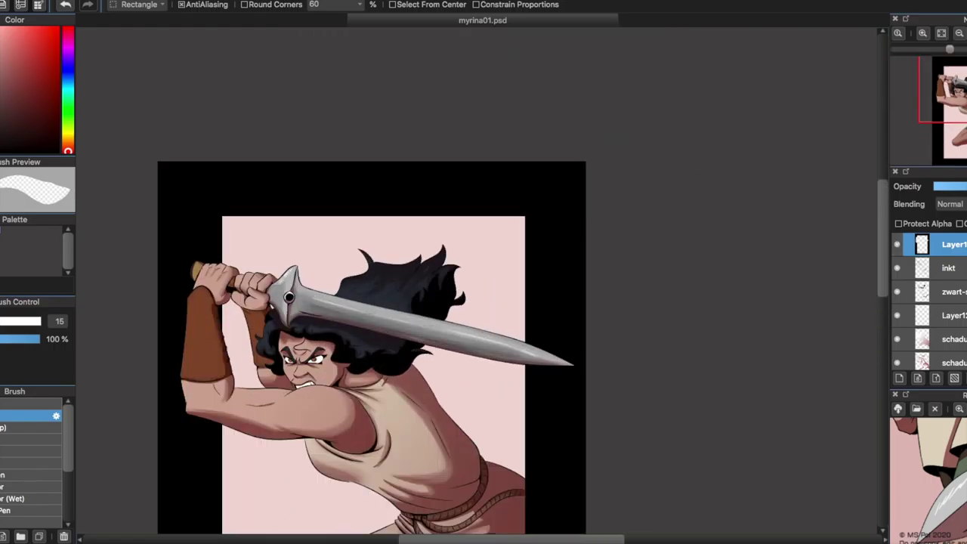
scroll(909, 300, up, 2)
key(ctrl+plus)
drag(607, 110, 679, 402)
key(Delete)
scroll(685, 408, down, 3)
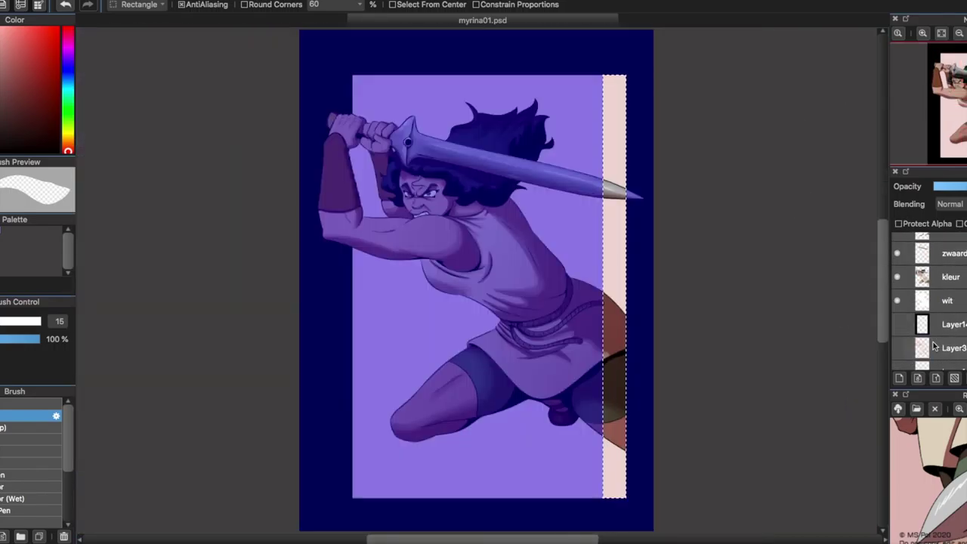
key(ctrl+d)
scroll(914, 302, down, 2)
click(907, 276)
Add a new layer above the frame and prepare a soft airbrush at size 265 and 80% opacity
click(899, 378)
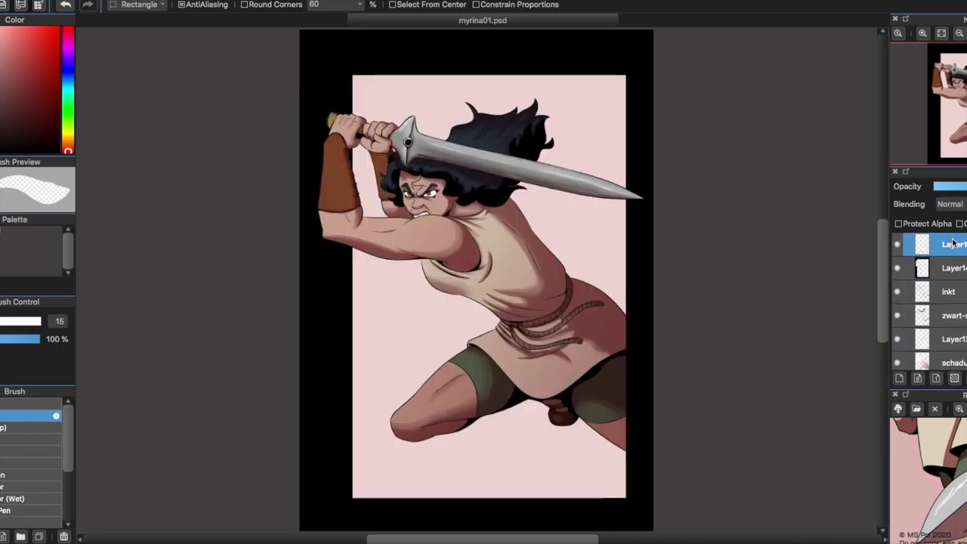
key(b)
click(31, 464)
drag(17, 320, 40, 320)
Try a soft yellow-orange glow along the torso and front thigh, with the pink background removed
drag(429, 271, 484, 310)
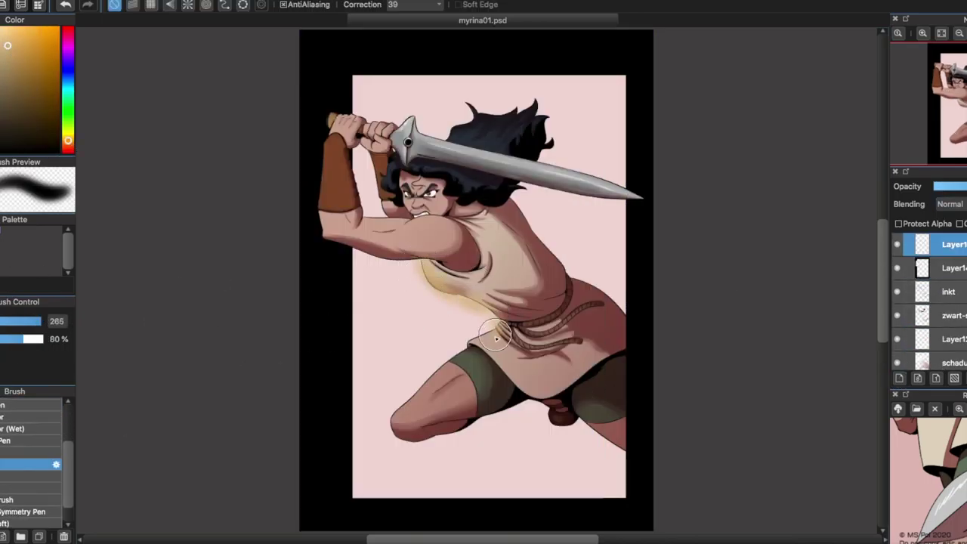
drag(469, 346, 382, 421)
click(947, 252)
key(ctrl+z)
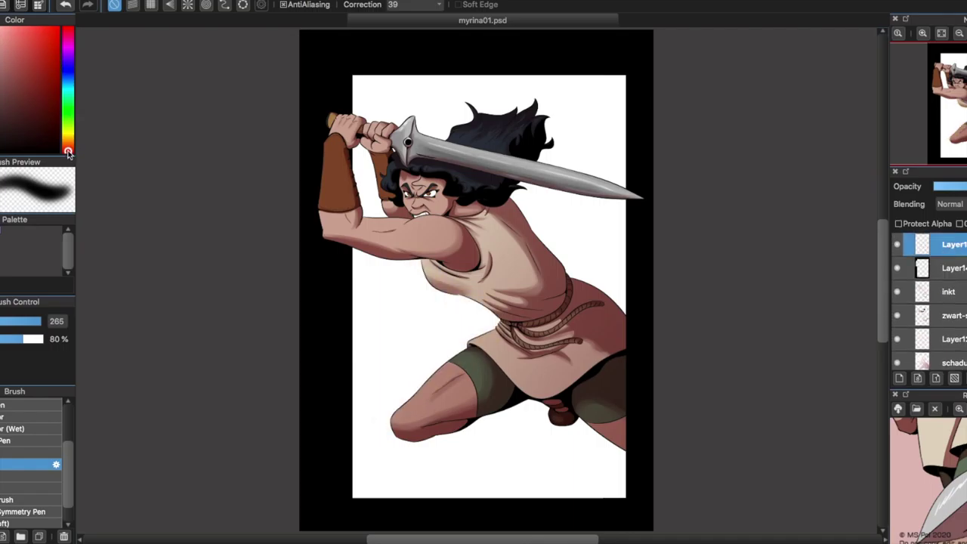
click(68, 144)
drag(483, 332, 388, 406)
key(ctrl+z)
Pick an orange and airbrush a soft glow around the torso, front thigh, arms, sword blade and rear leg
drag(68, 30, 91, 151)
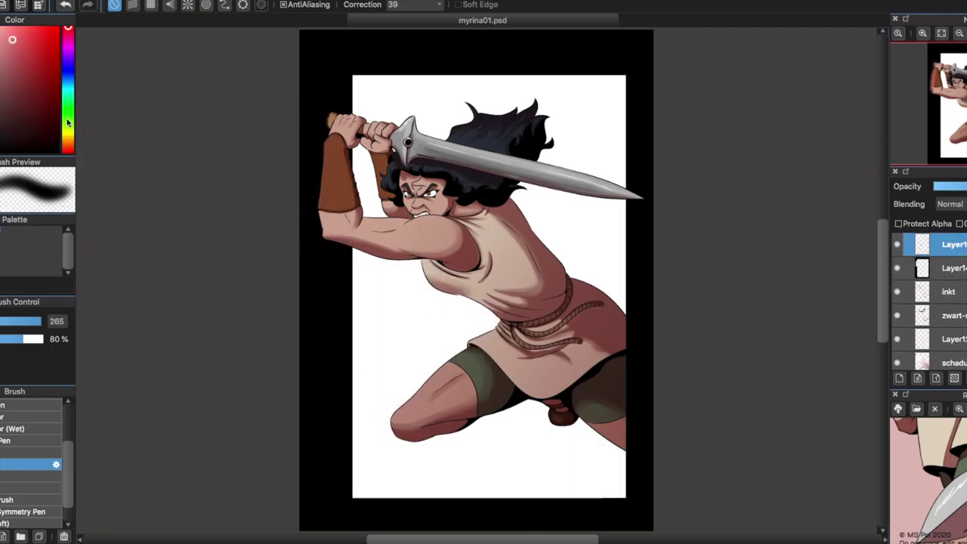
click(68, 144)
click(24, 39)
drag(423, 261, 484, 310)
drag(476, 347, 389, 419)
drag(330, 239, 325, 121)
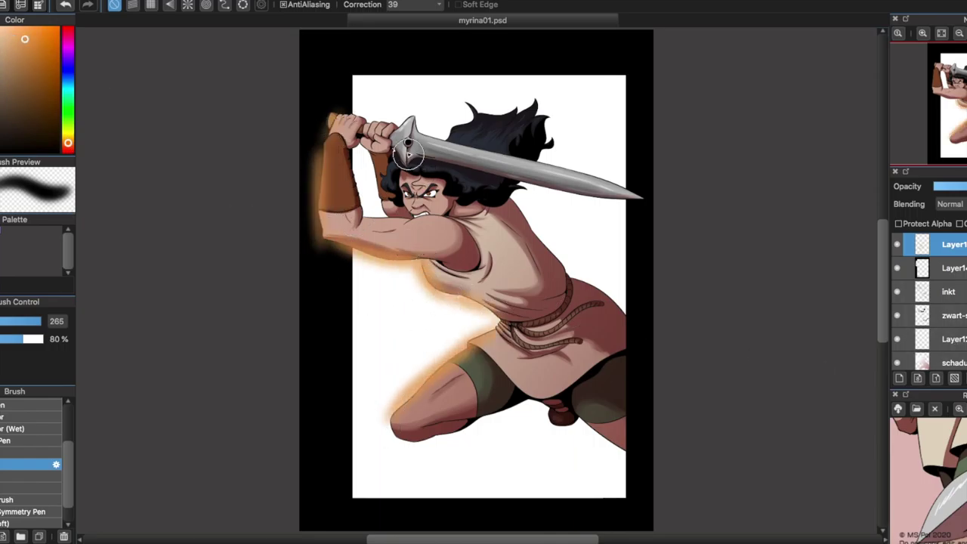
drag(412, 151, 638, 194)
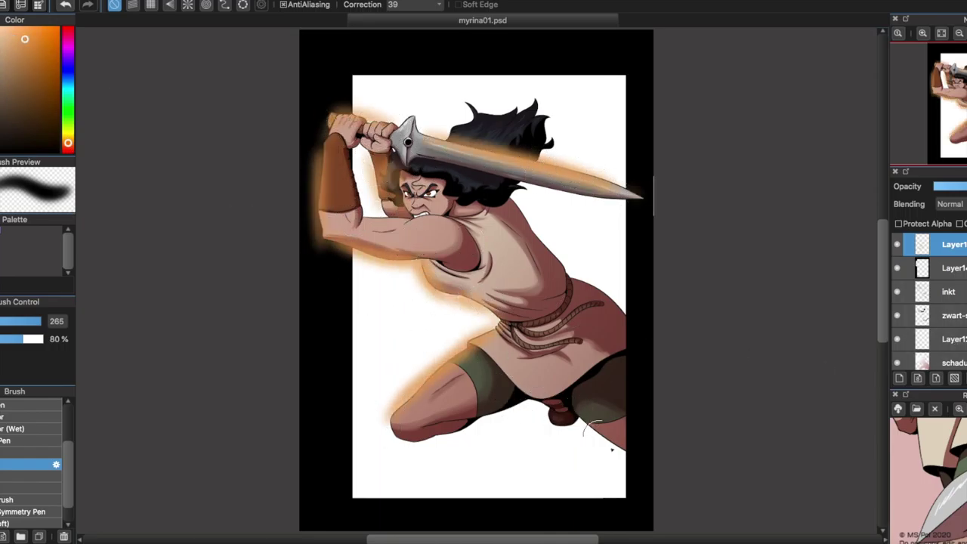
Colour the background layer orange and blend it into dark red toward the lower right with a linear foreground-to-background gradient
scroll(929, 317, down, 3)
click(897, 358)
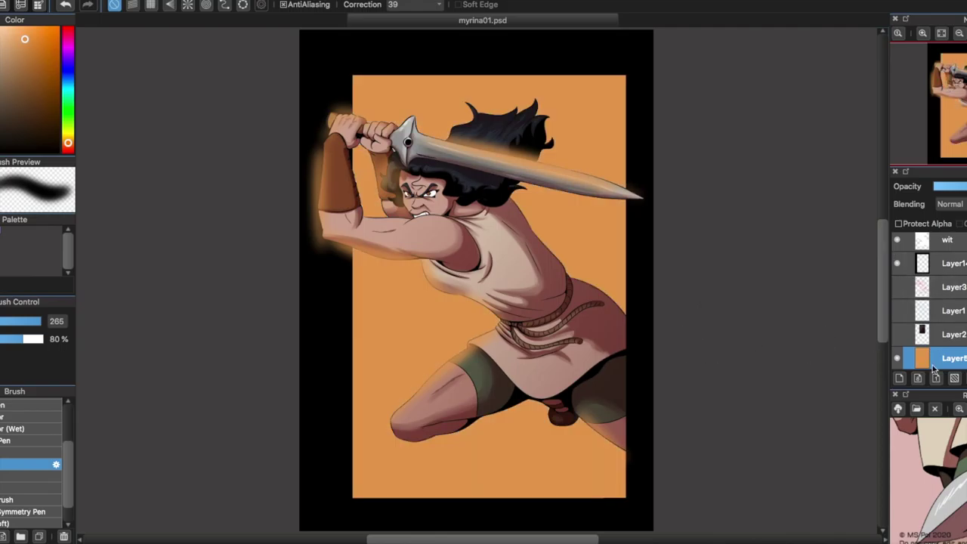
click(68, 151)
click(40, 72)
key(g)
drag(484, 484, 446, 215)
Place a copy of the orange-red gradient layer above inkt, set it to Multiply and lower its opacity
drag(944, 358, 945, 291)
click(950, 204)
click(950, 220)
click(961, 189)
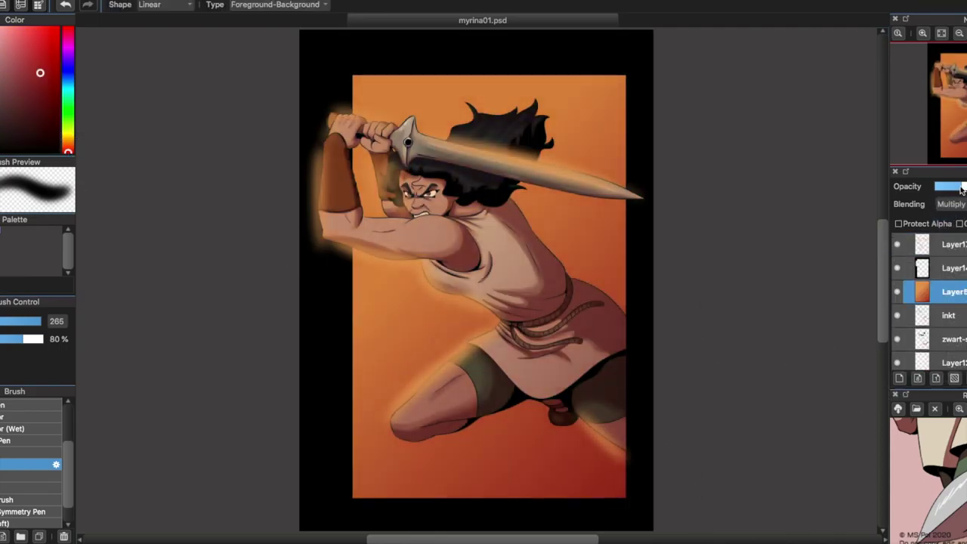
Test eraser brushes on the Multiply gradient overlay near the tunic hem and choose the soft eraser
key(b)
scroll(68, 460, down, 1)
double_click(30, 499)
click(567, 388)
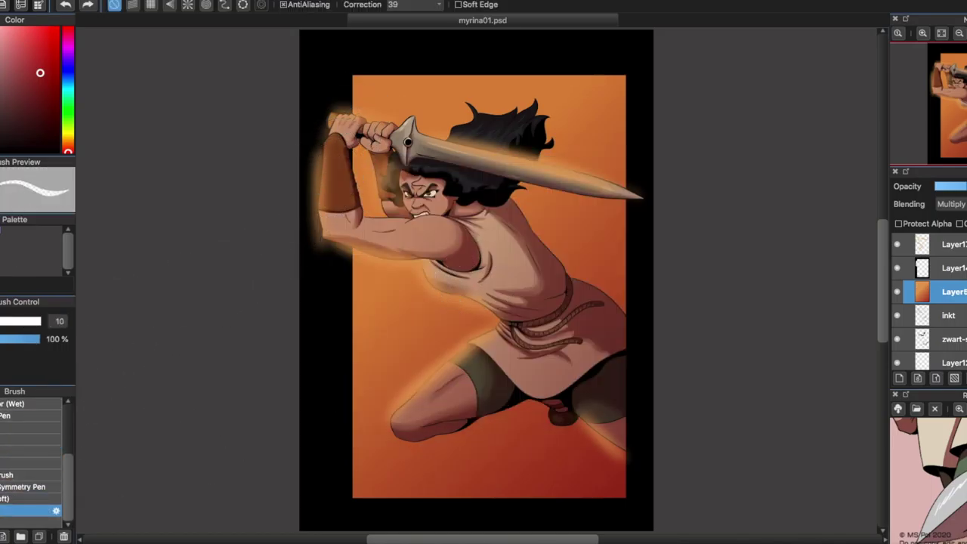
double_click(30, 498)
click(579, 390)
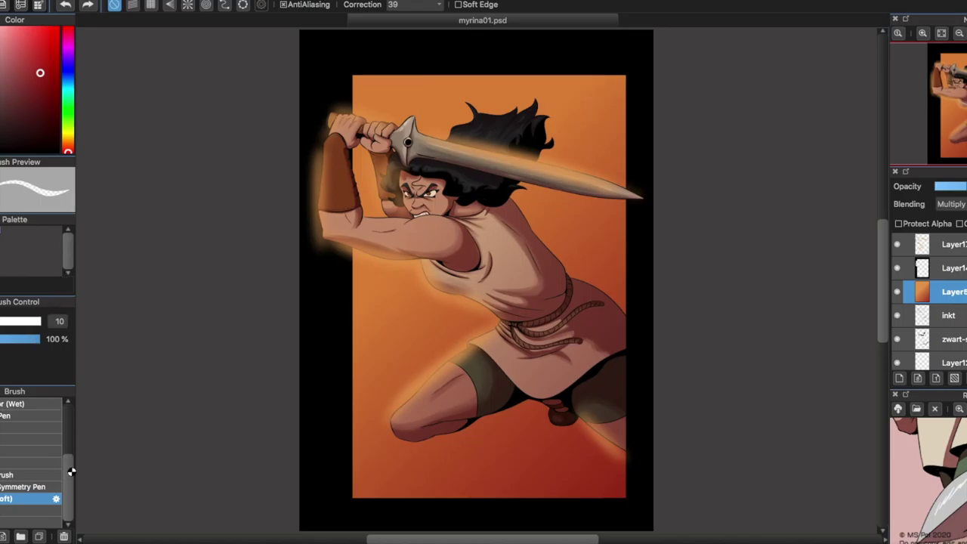
Try Divide and other blending modes on the gradient overlay, then restore Multiply
click(951, 204)
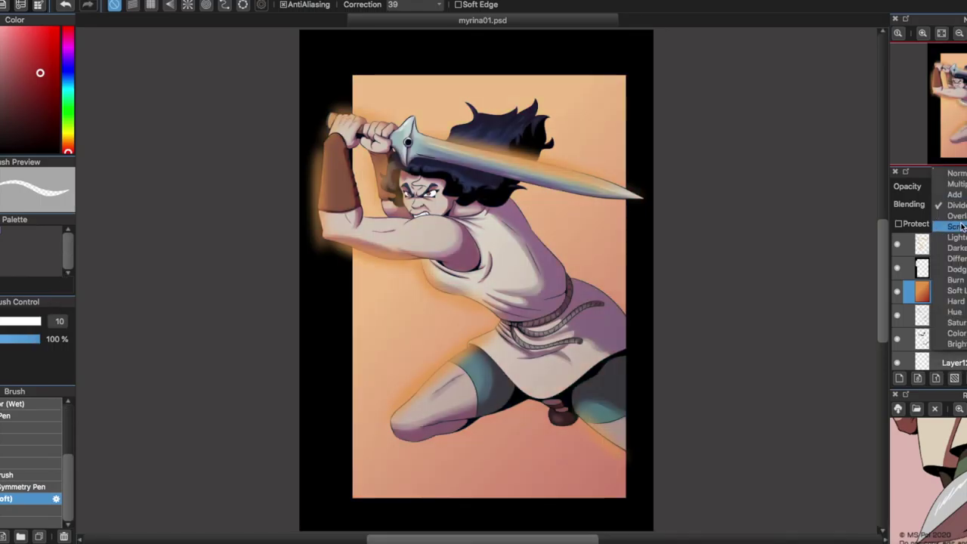
click(961, 259)
click(951, 203)
click(944, 63)
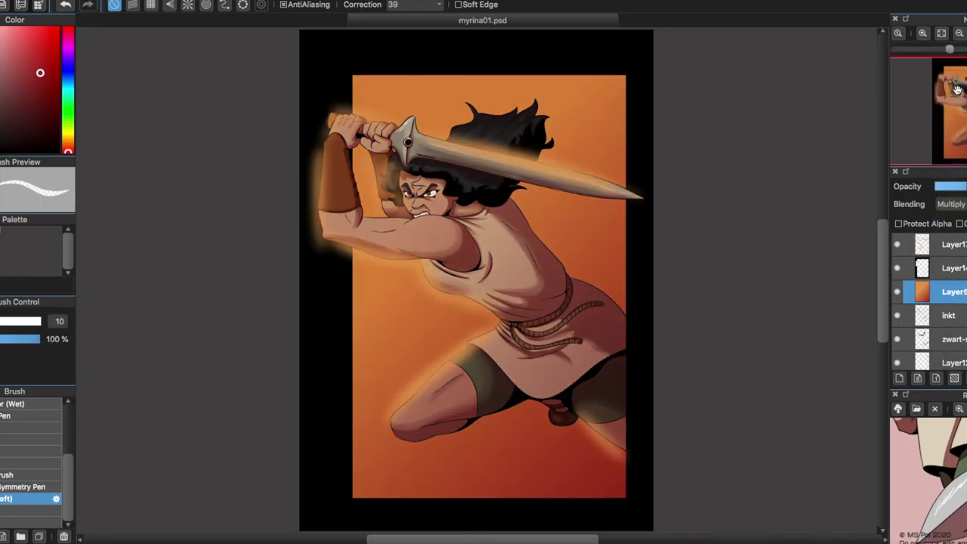
Softly erase the Multiply overlay over the figure's lit areas at size 290 and 35% opacity, and lower the layer's opacity
mouse_move(954, 292)
mouse_down()
mouse_move(953, 339)
mouse_move(944, 292)
mouse_move(929, 315)
mouse_move(898, 297)
mouse_up()
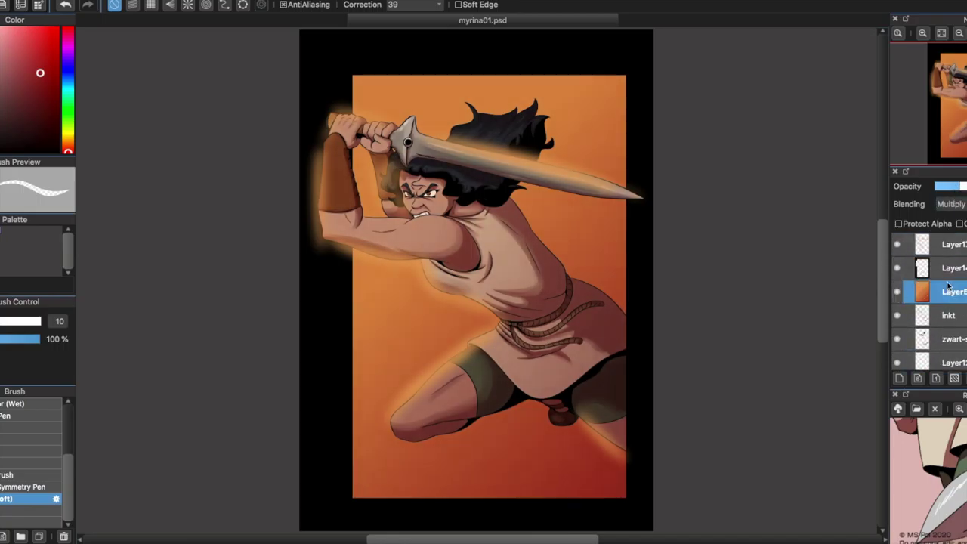
key(b)
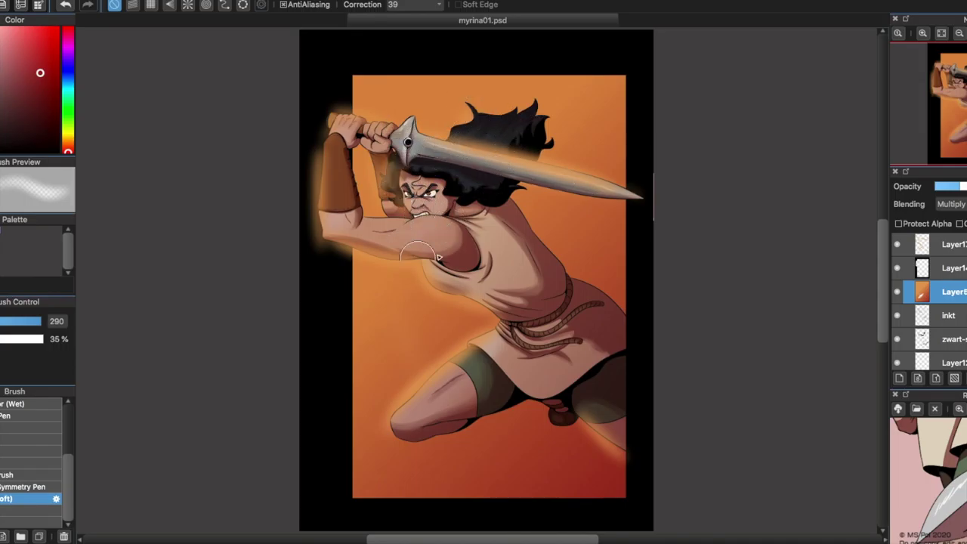
drag(966, 186, 957, 188)
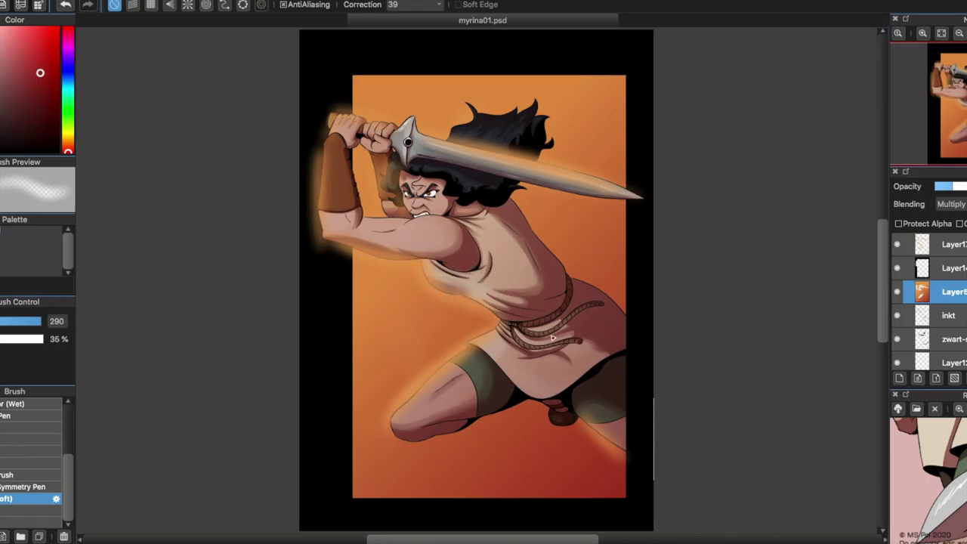
Adjust the hue, saturation and lightness of a duplicate of the background gradient layer
click(948, 358)
key(super+u)
drag(471, 224, 736, 182)
mouse_move(745, 206)
mouse_down()
mouse_move(708, 207)
mouse_move(736, 208)
mouse_up()
mouse_move(744, 227)
mouse_down()
mouse_move(727, 228)
mouse_move(742, 229)
mouse_up()
click(830, 278)
key(super+u)
click(830, 278)
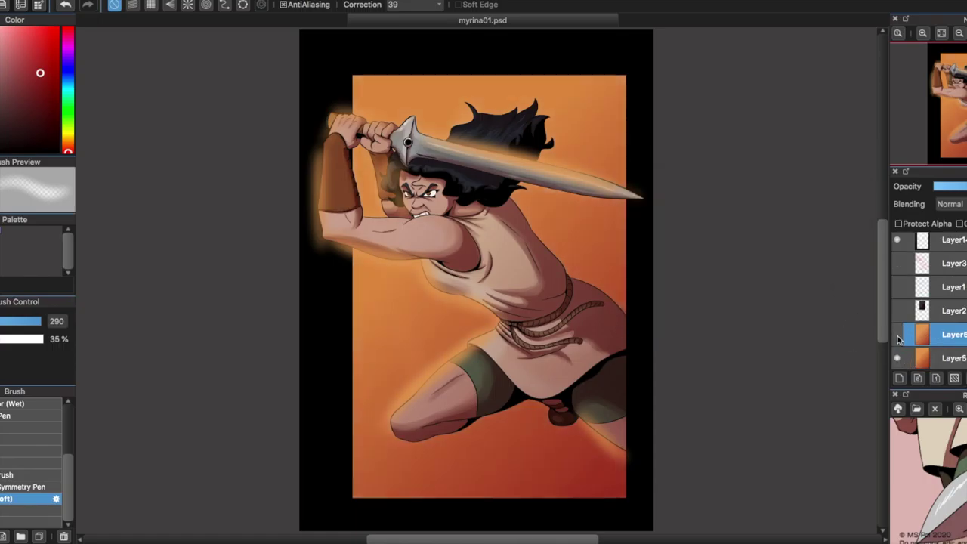
On the frame layer beneath wit, roughen the panel's borders with scratchy black strokes and loose curls at brush size 50
scroll(930, 303, up, 2)
click(944, 293)
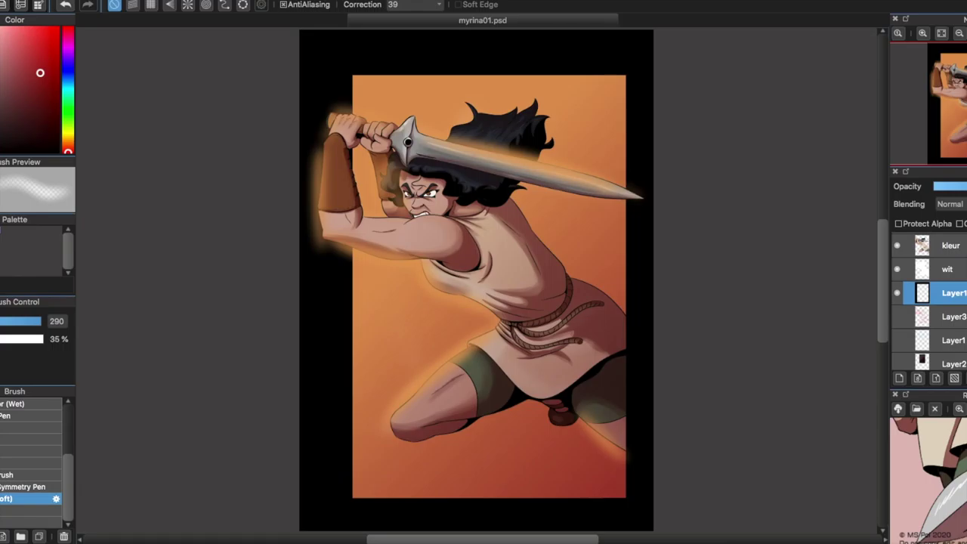
key(b)
key(e)
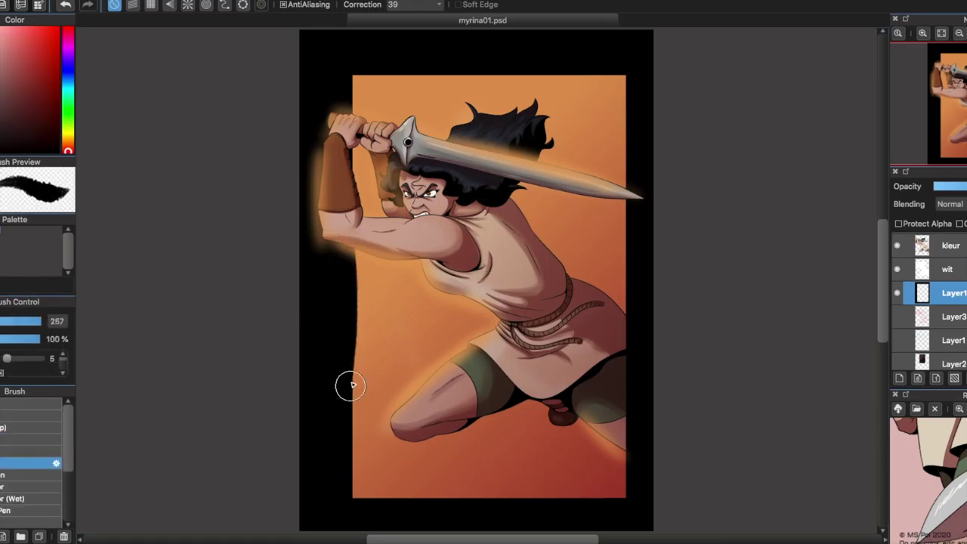
key(ctrl+z)
mouse_move(348, 75)
mouse_down()
mouse_move(643, 470)
mouse_move(333, 501)
mouse_move(606, 505)
mouse_move(627, 79)
mouse_up()
key(Escape)
key(Escape)
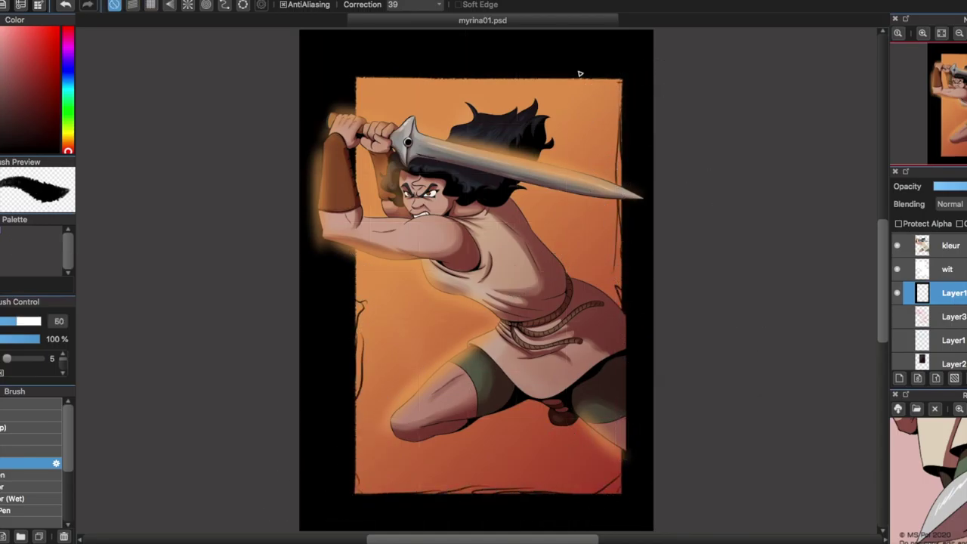
Lower the orange glow layer's opacity and try Lighten, Overlay and other blending modes to make the glow subtler
scroll(929, 302, up, 3)
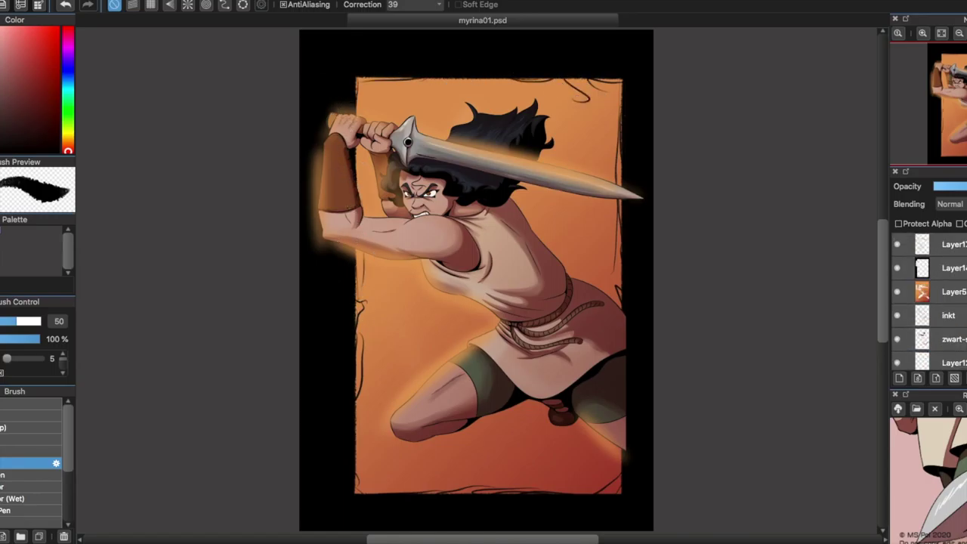
click(951, 244)
drag(964, 187, 948, 187)
click(950, 204)
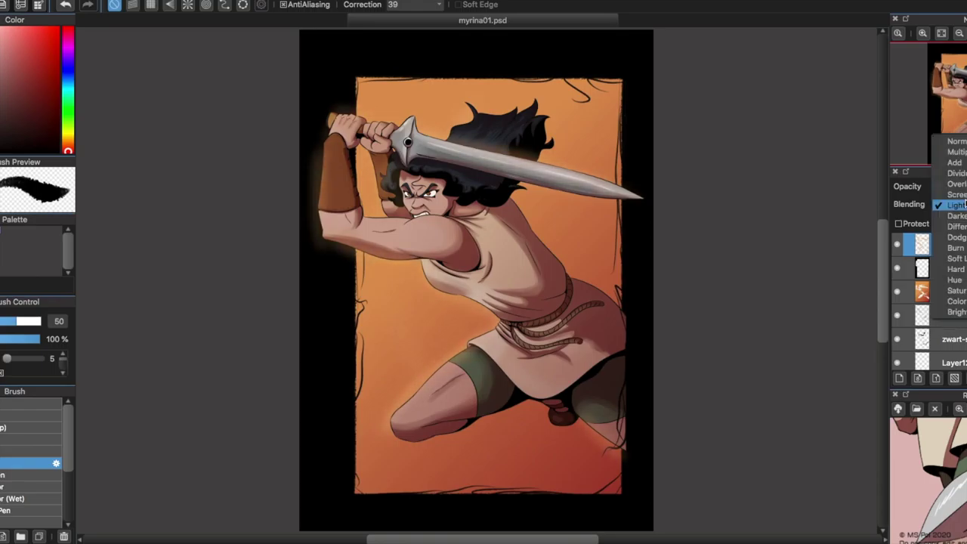
click(953, 278)
click(950, 204)
click(953, 216)
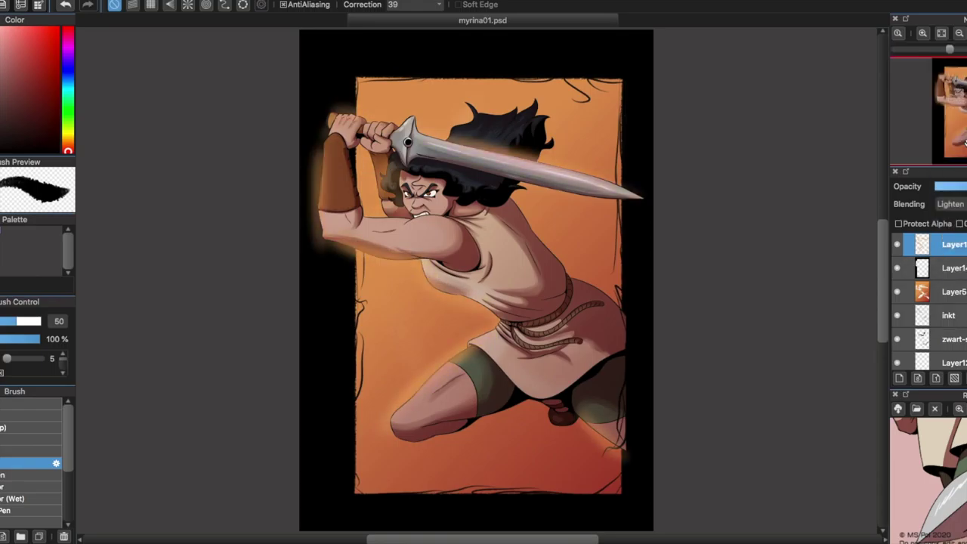
click(949, 204)
click(953, 78)
click(949, 204)
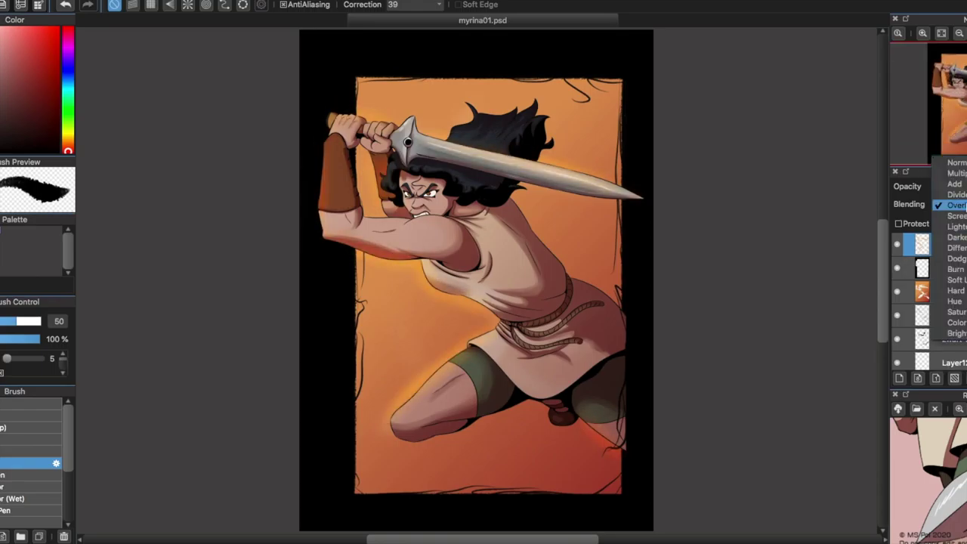
click(953, 248)
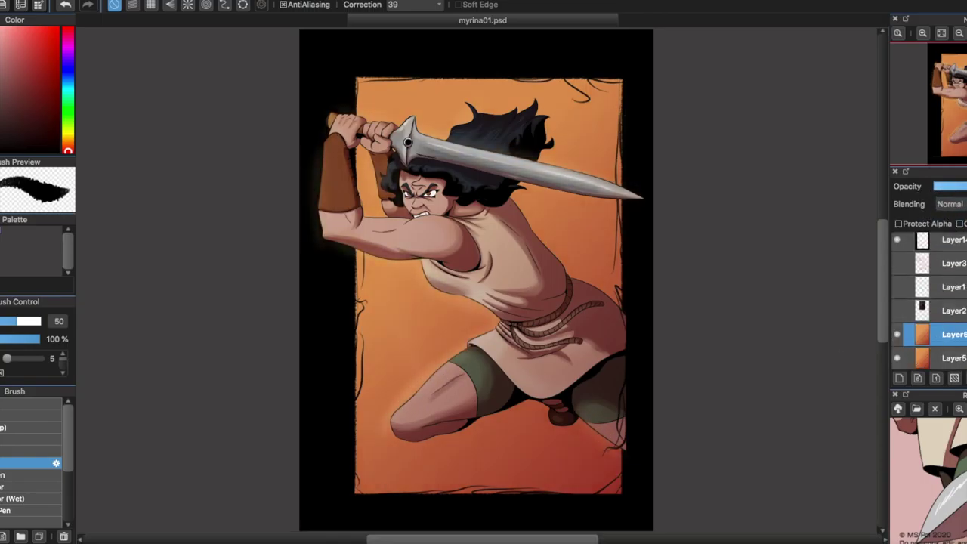
Add a new layer above the background gradient and set a radial snap centred well outside the canvas, right of the figure
scroll(409, 360, down, 3)
click(187, 4)
drag(697, 345, 682, 298)
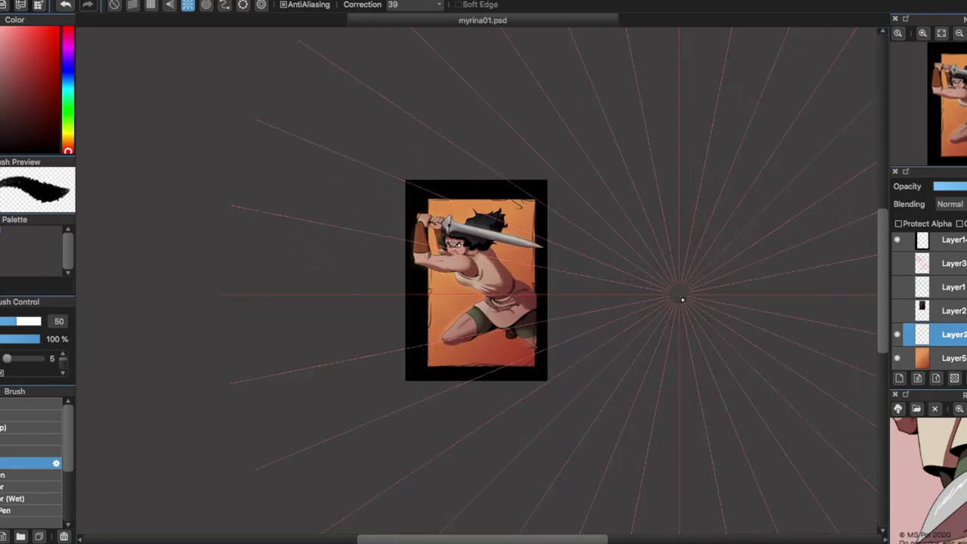
Paint soft red radial streaks across the background with the airbrush at size 100 and 55% opacity, and change the layer's blending
click(68, 148)
click(30, 486)
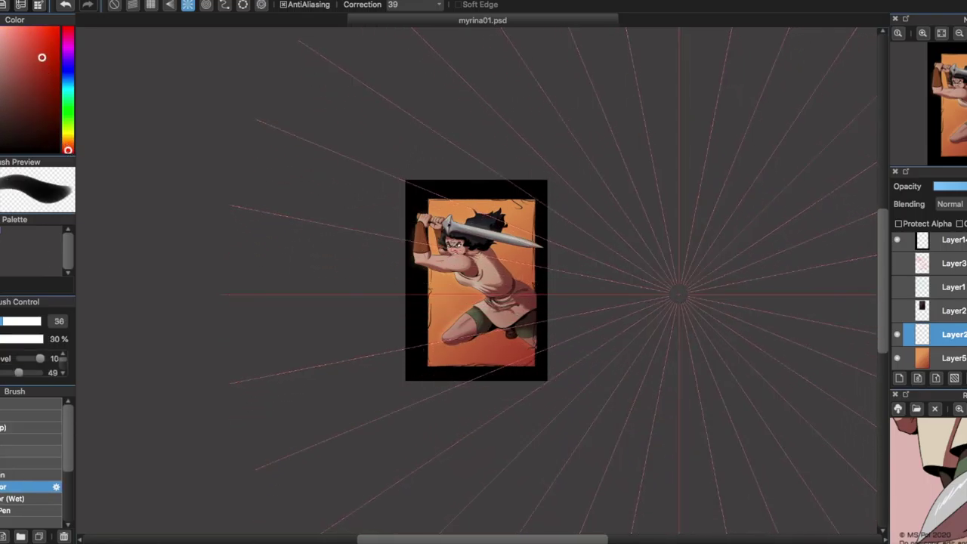
scroll(31, 468, down, 3)
click(31, 476)
scroll(405, 341, up, 3)
click(36, 69)
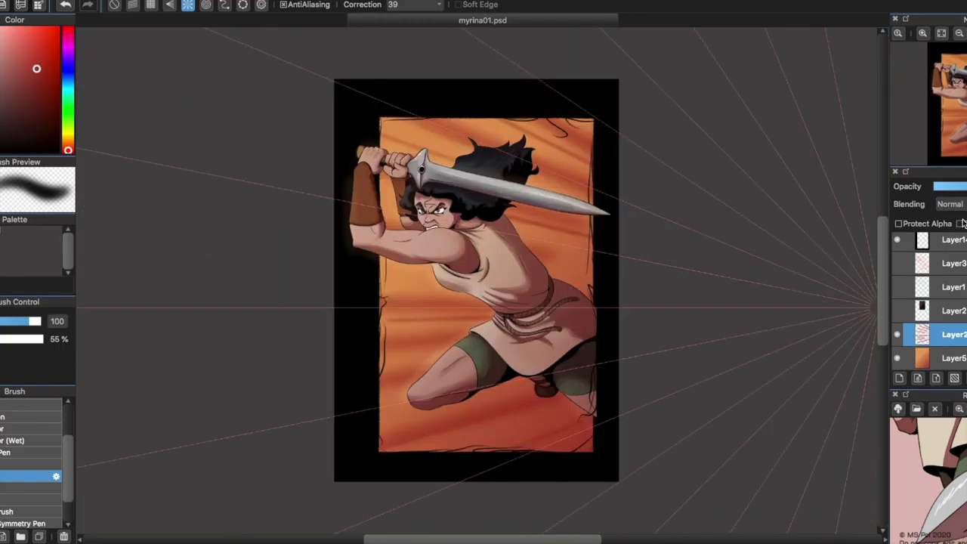
click(950, 204)
click(951, 227)
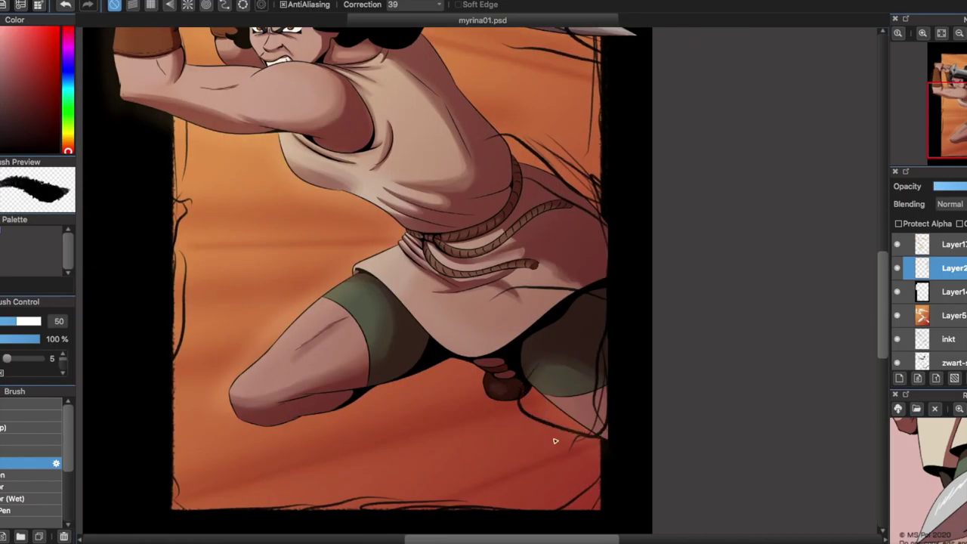
On a layer above the frame, paint curling black tendrils from the panel's right border over the sword tip, hip and rear leg
key(ctrl+0)
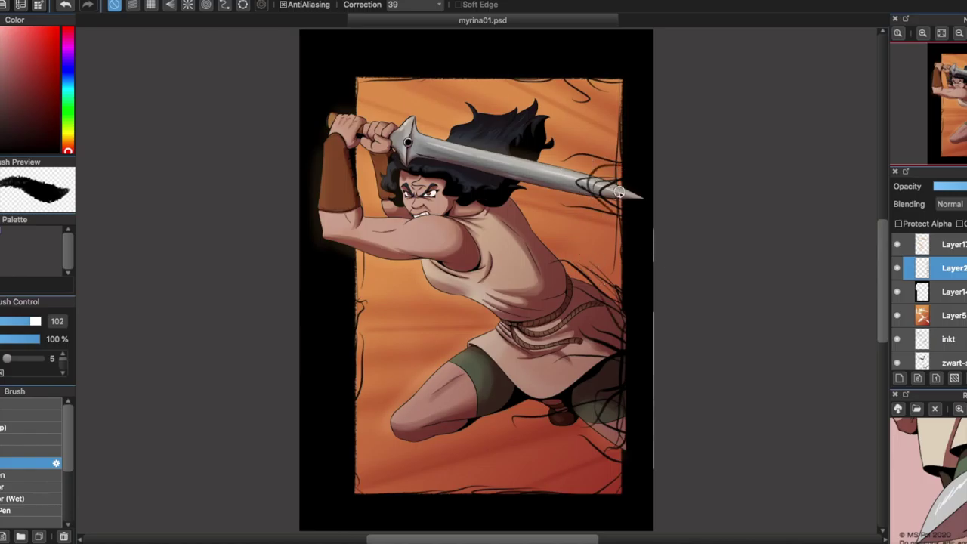
drag(630, 237, 606, 343)
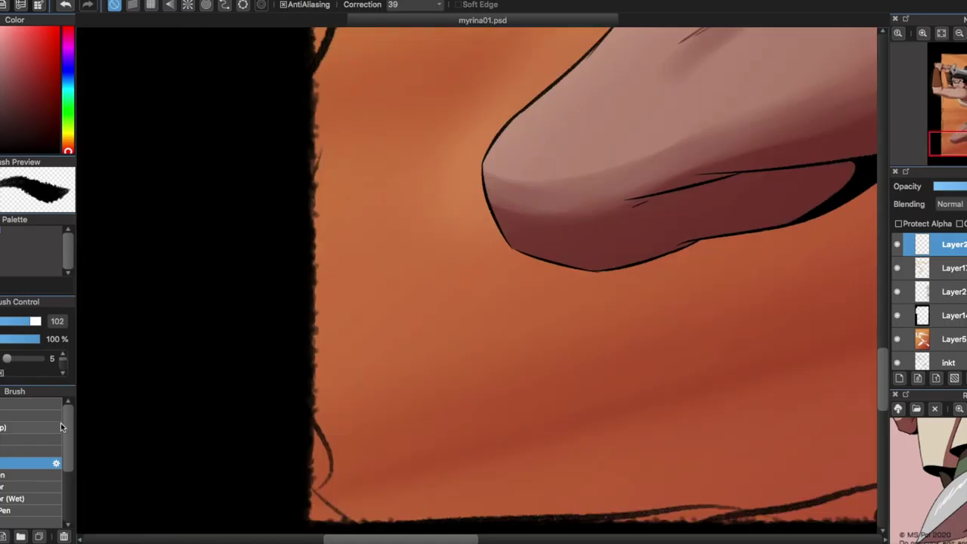
Choose the size 15 brush for fine work on the new top layer near the panel's lower-left corner
click(30, 439)
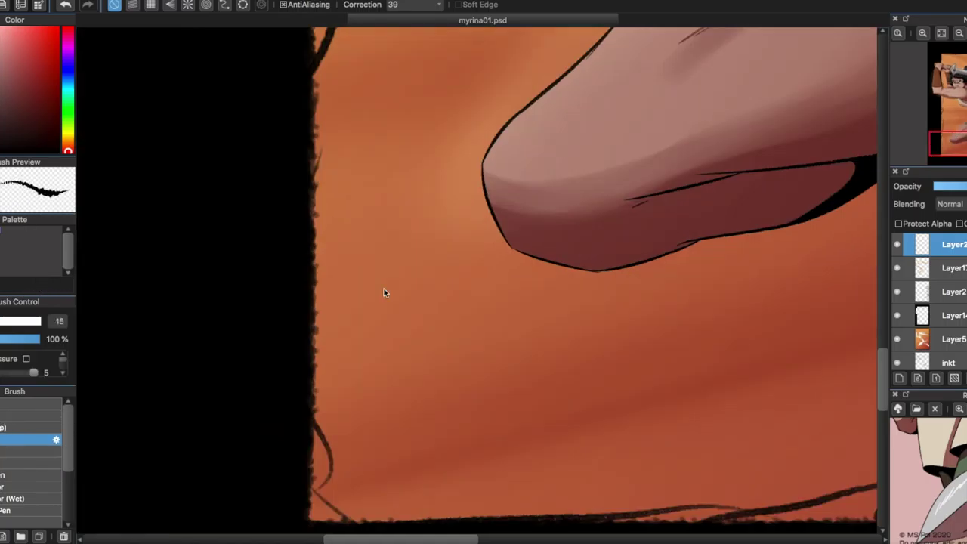